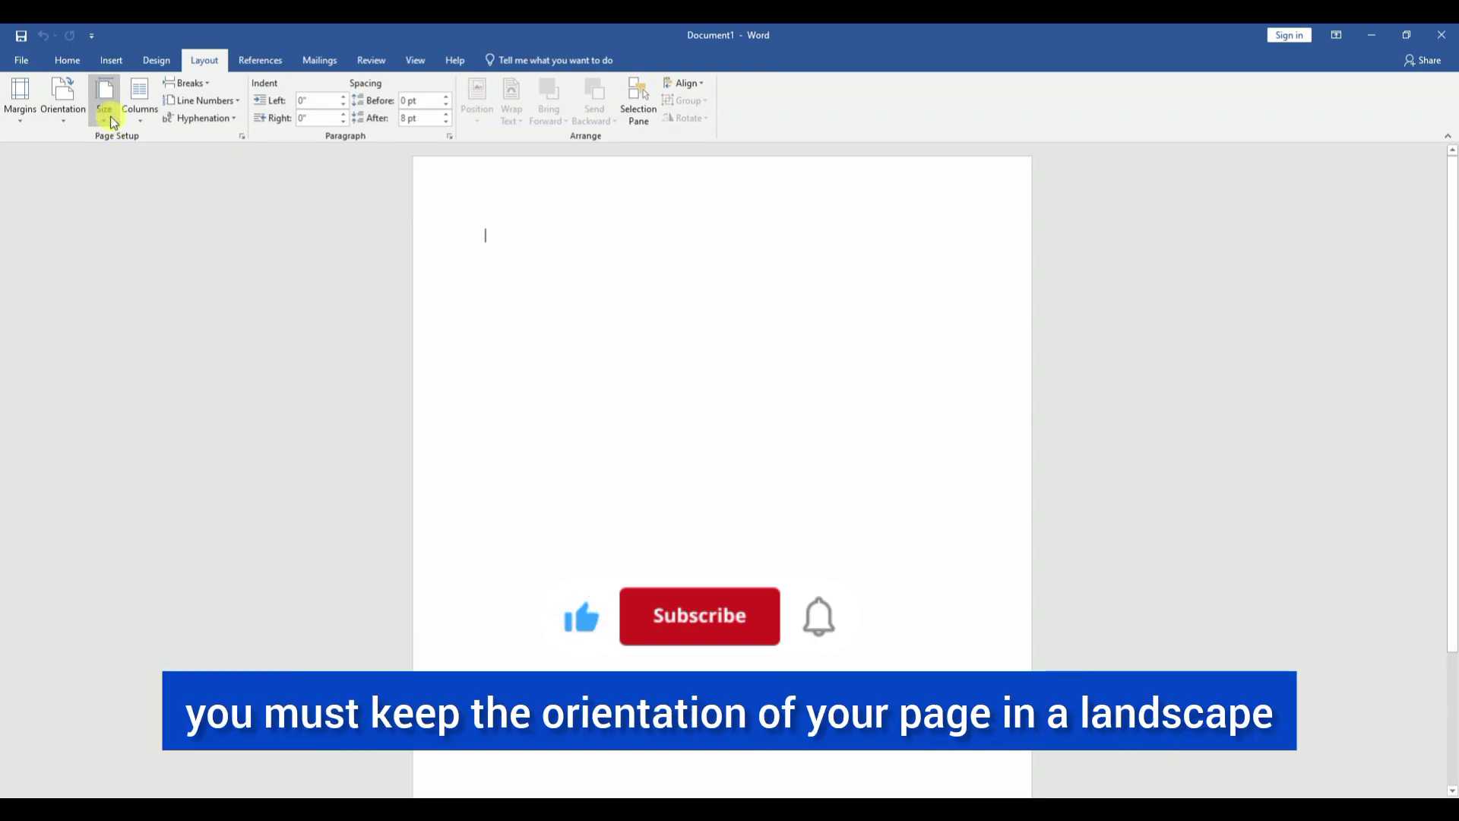
Switch the blank page to Landscape orientation.
click(61, 124)
click(92, 213)
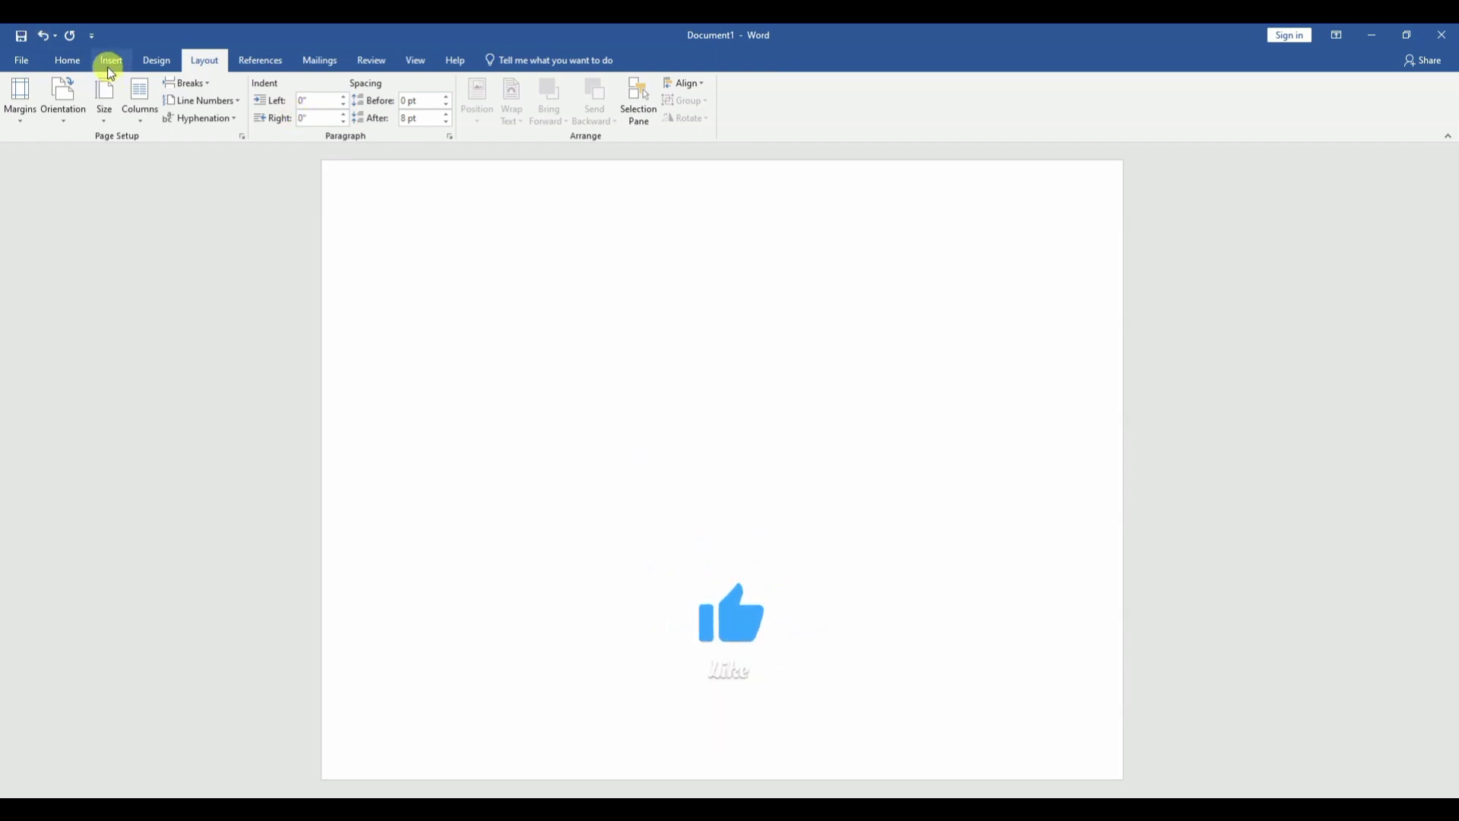
Draw a large blue oval on the left side of the page.
click(110, 63)
click(229, 100)
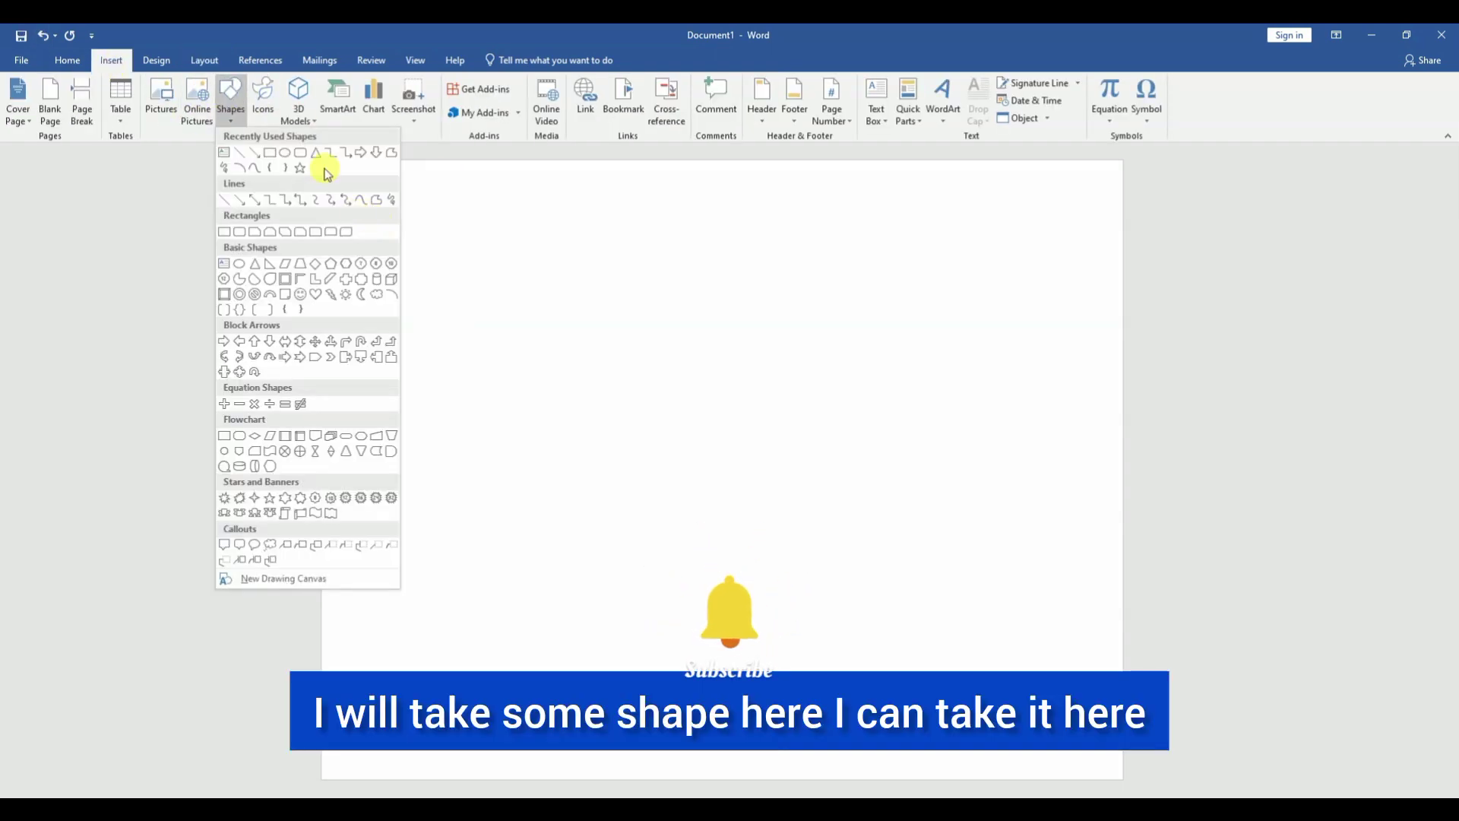
click(285, 155)
drag(468, 346, 715, 570)
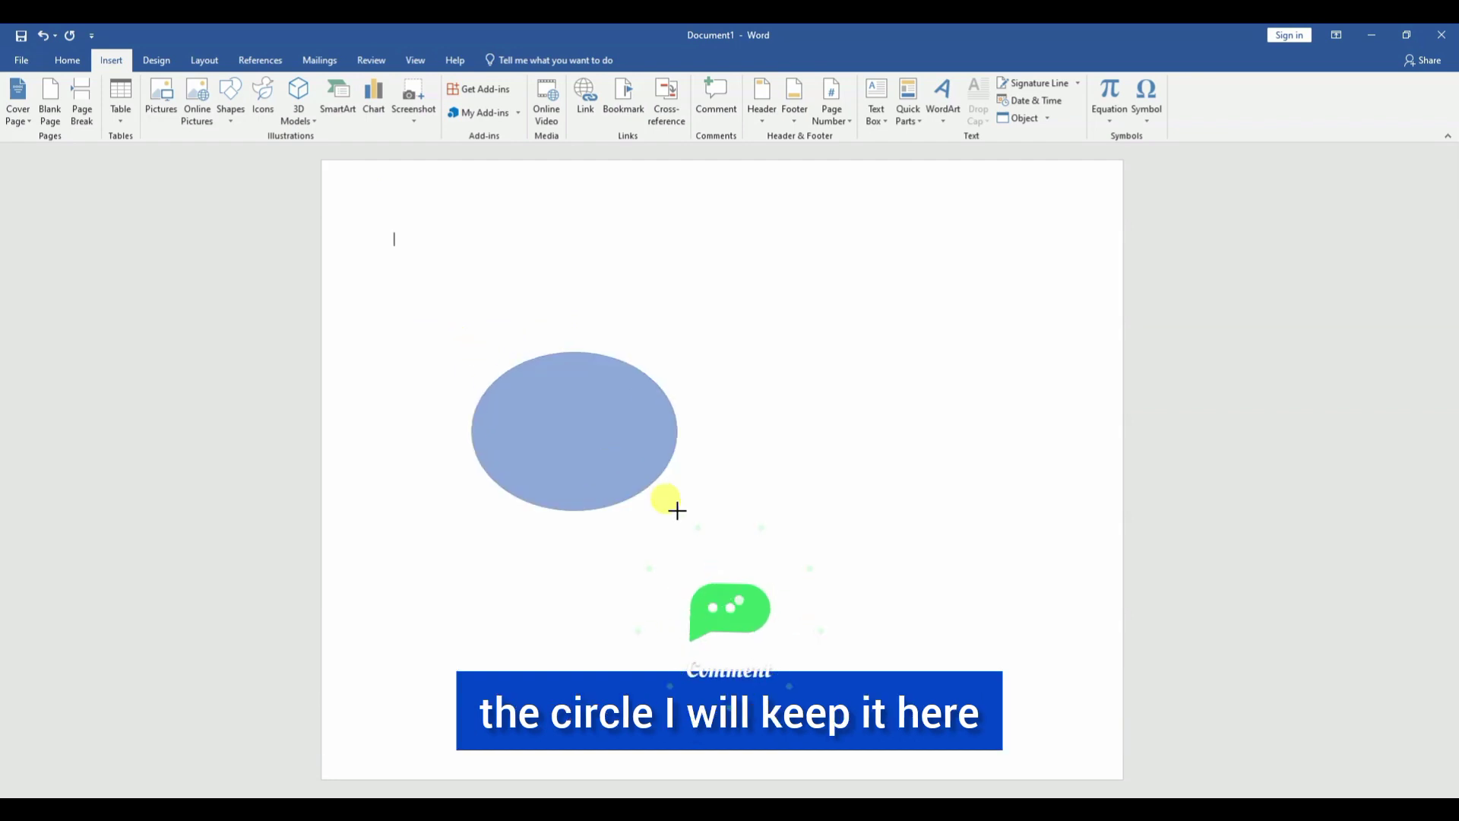
drag(599, 456, 535, 456)
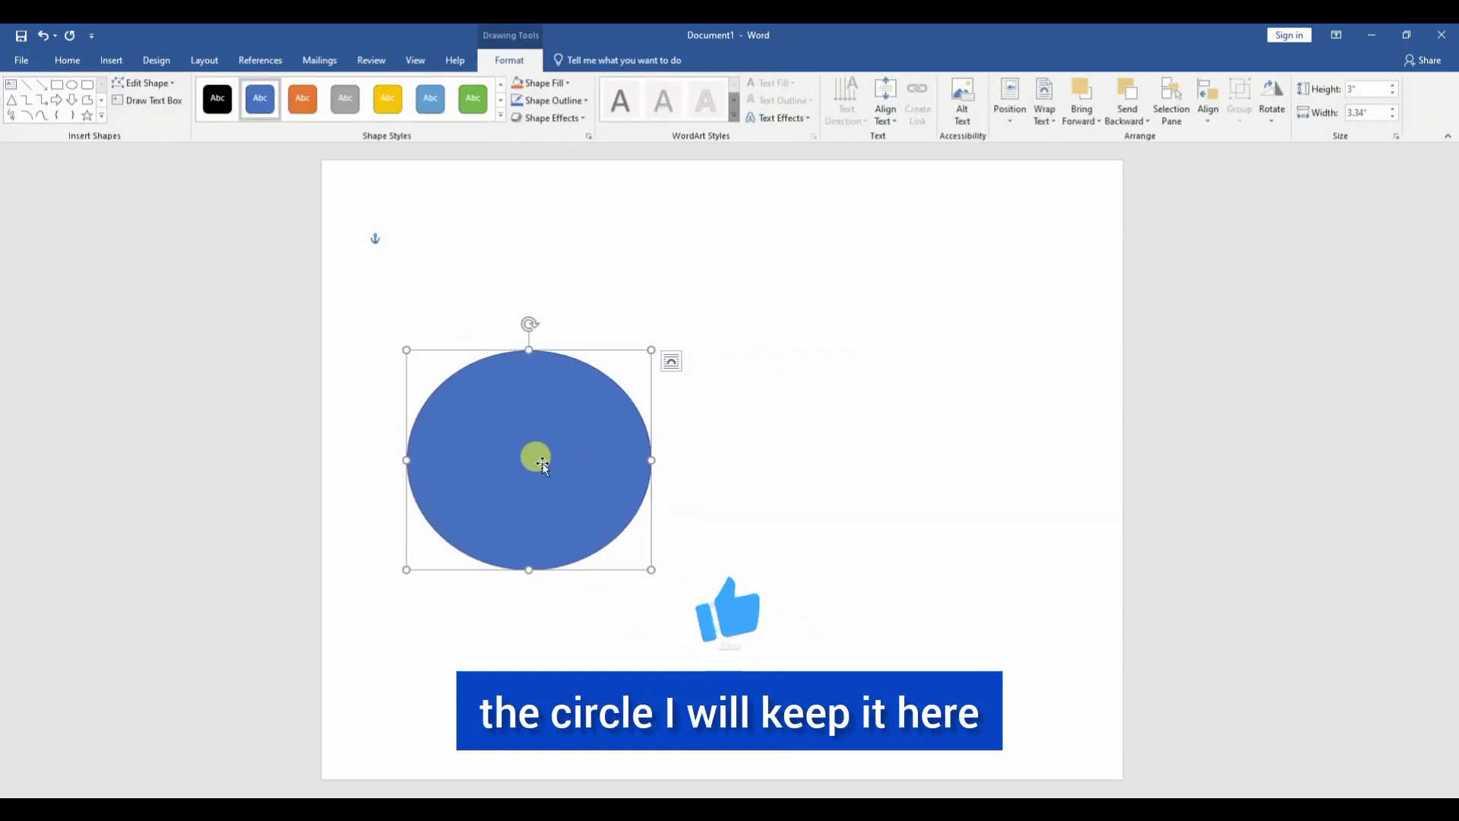
Draw a rounded-rectangle bar at the upper right with fully rounded ends.
click(87, 84)
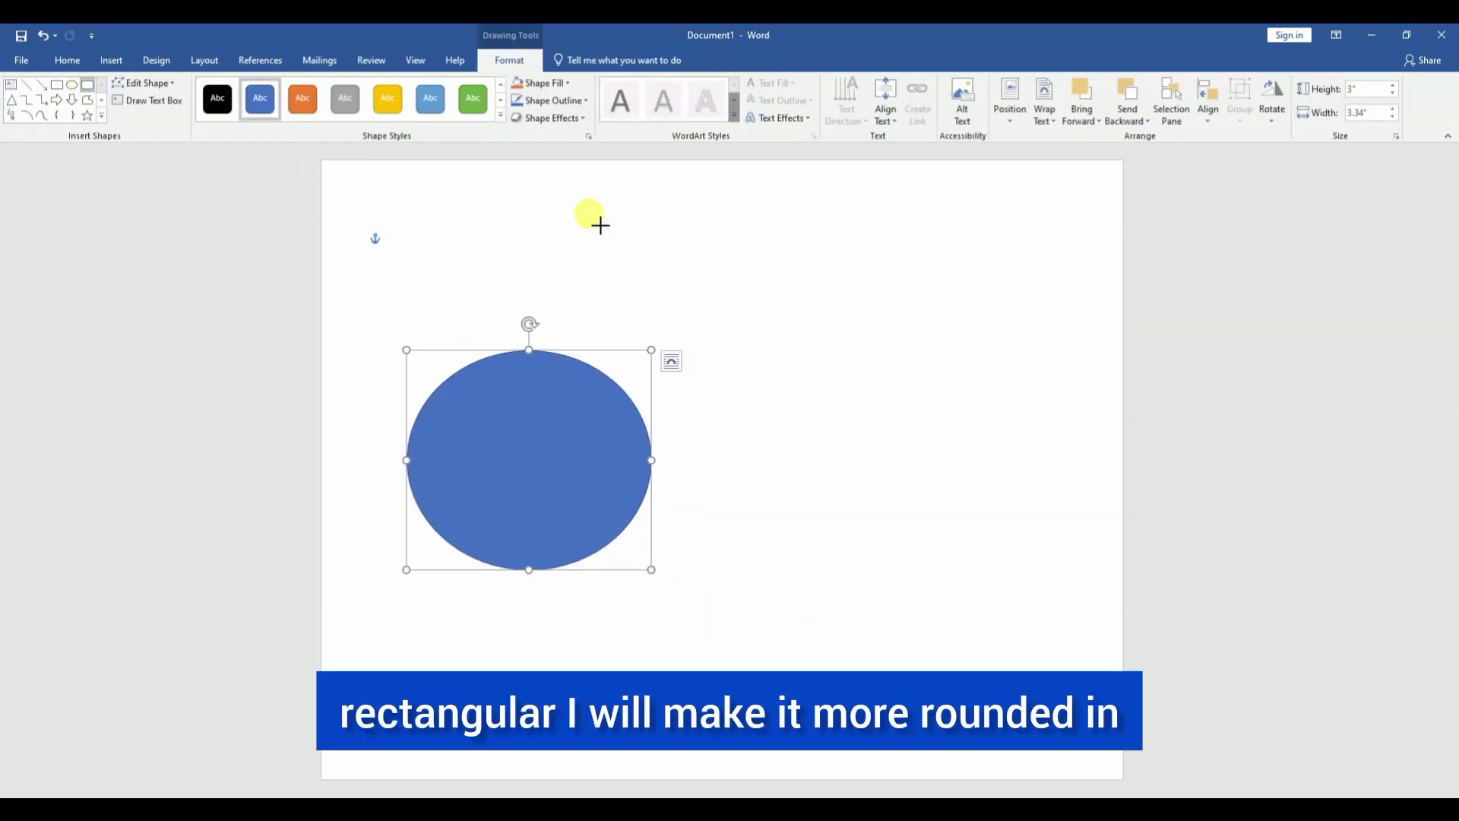
drag(726, 228, 1011, 285)
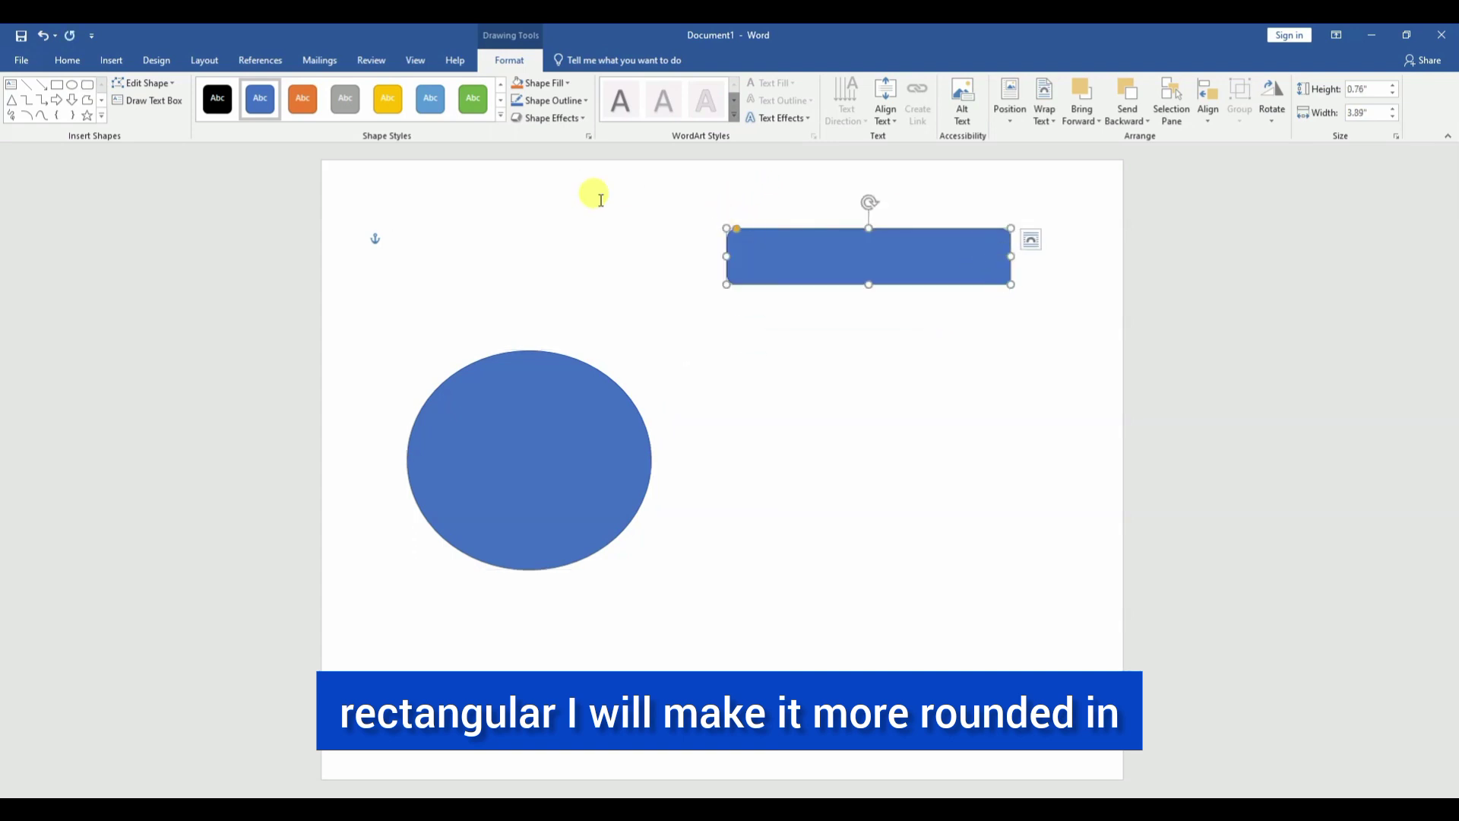
drag(736, 234, 756, 247)
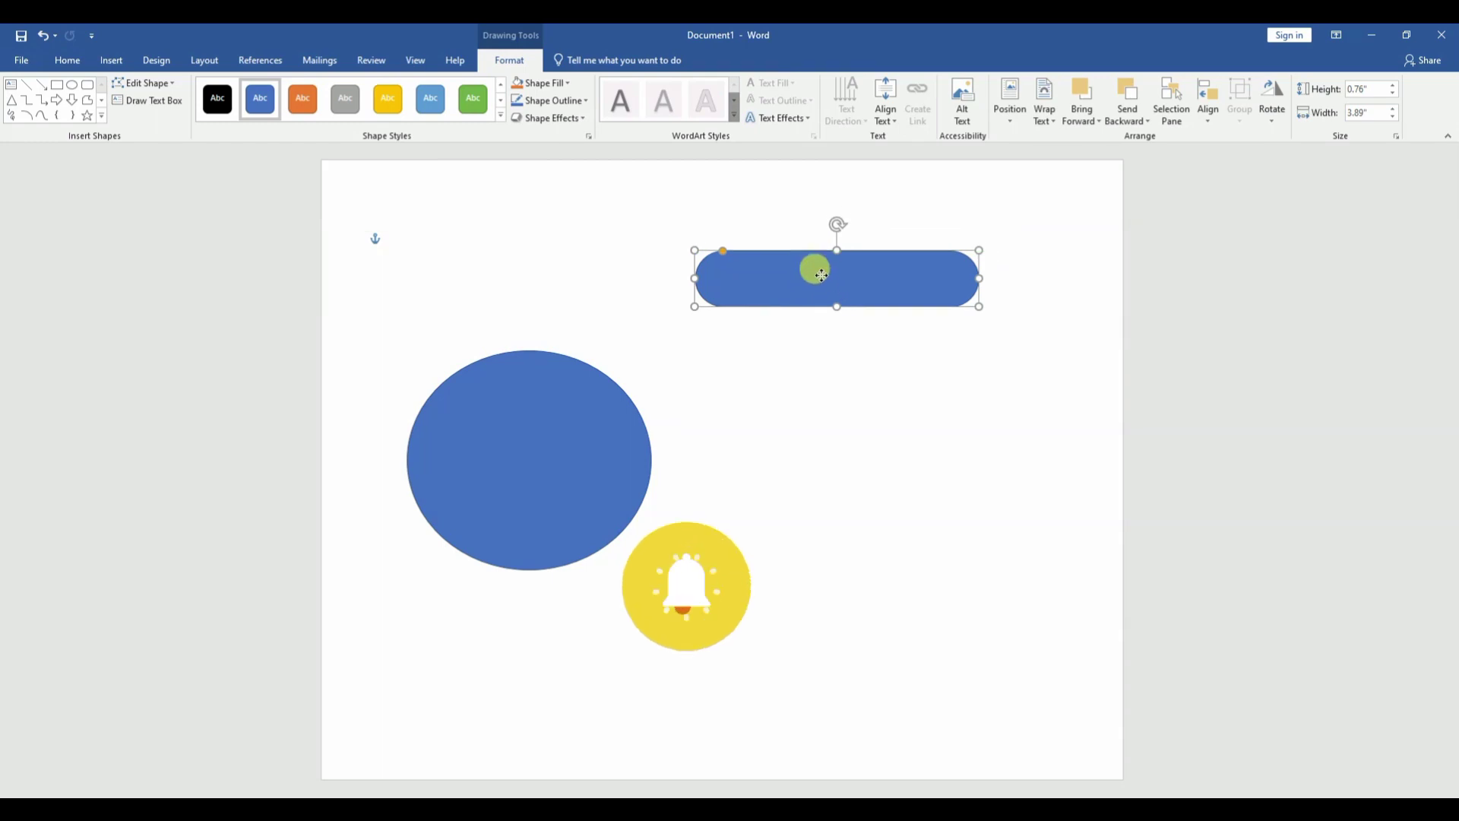
Duplicate the pill into five staggered bars, then shift all five slightly lower.
mouse_move(831, 258)
mouse_down()
mouse_move(838, 333)
mouse_move(864, 392)
mouse_move(837, 449)
mouse_up()
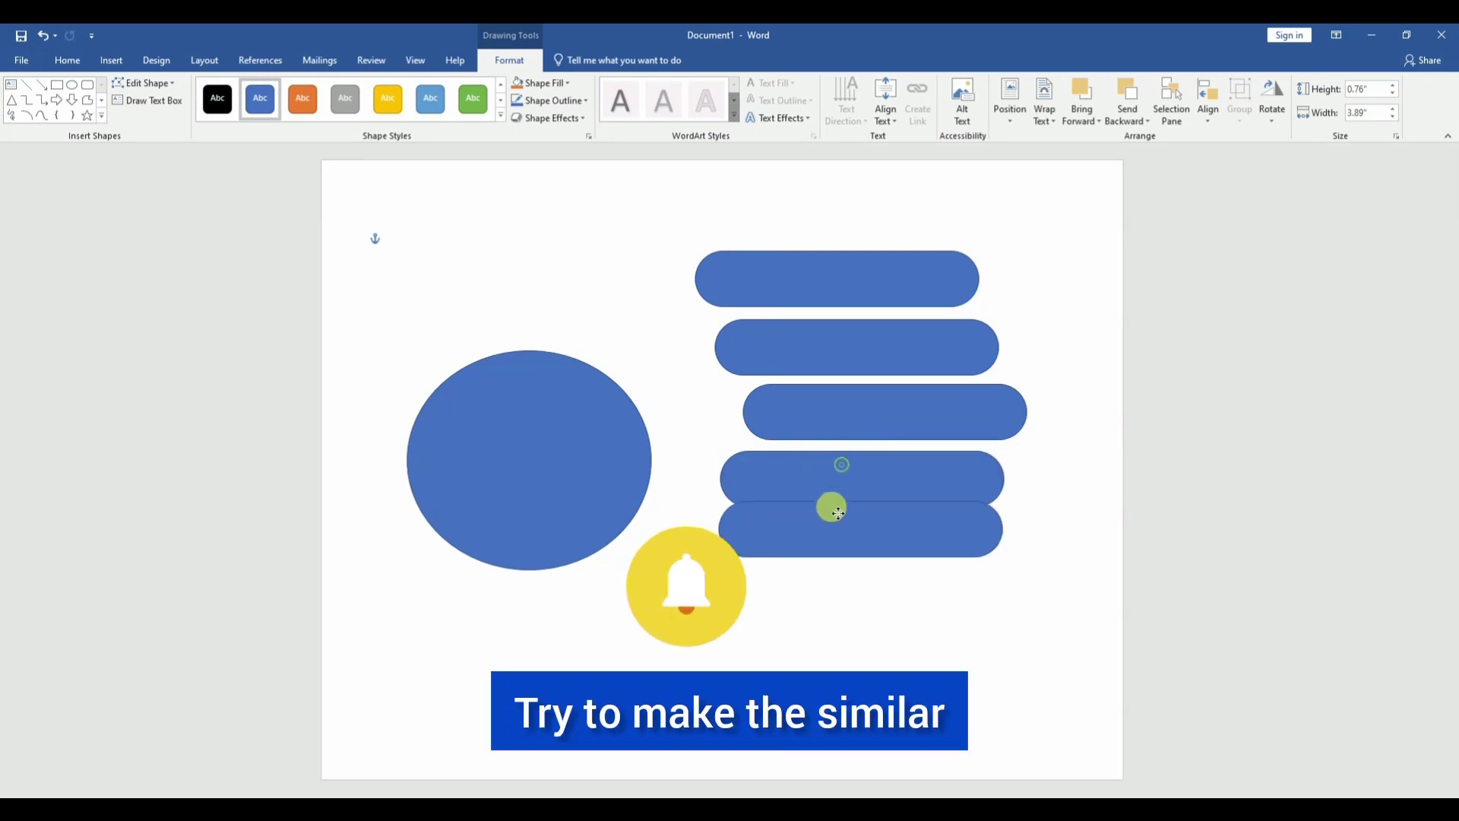
drag(837, 449, 819, 516)
click(864, 285)
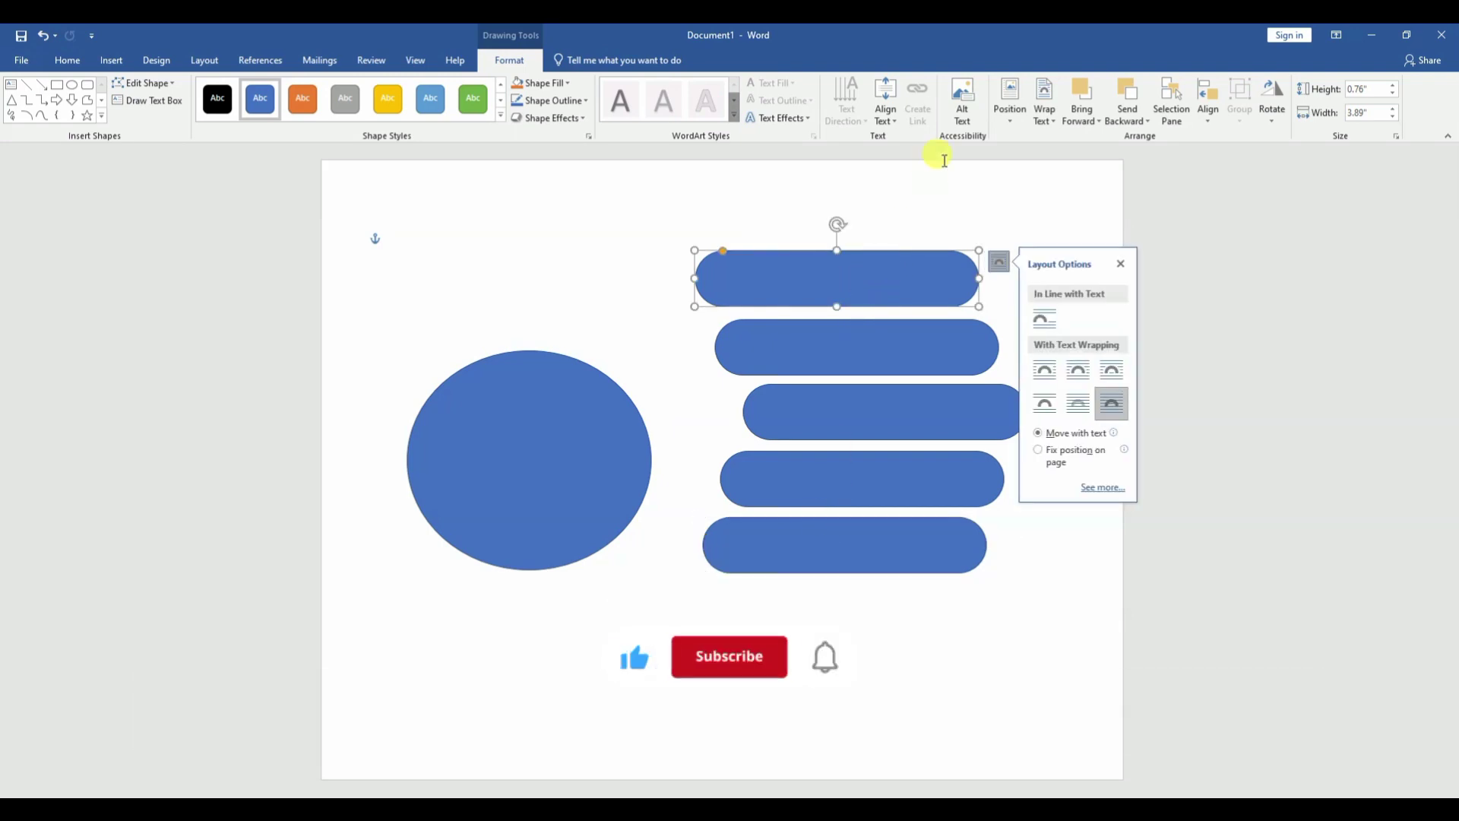
click(878, 289)
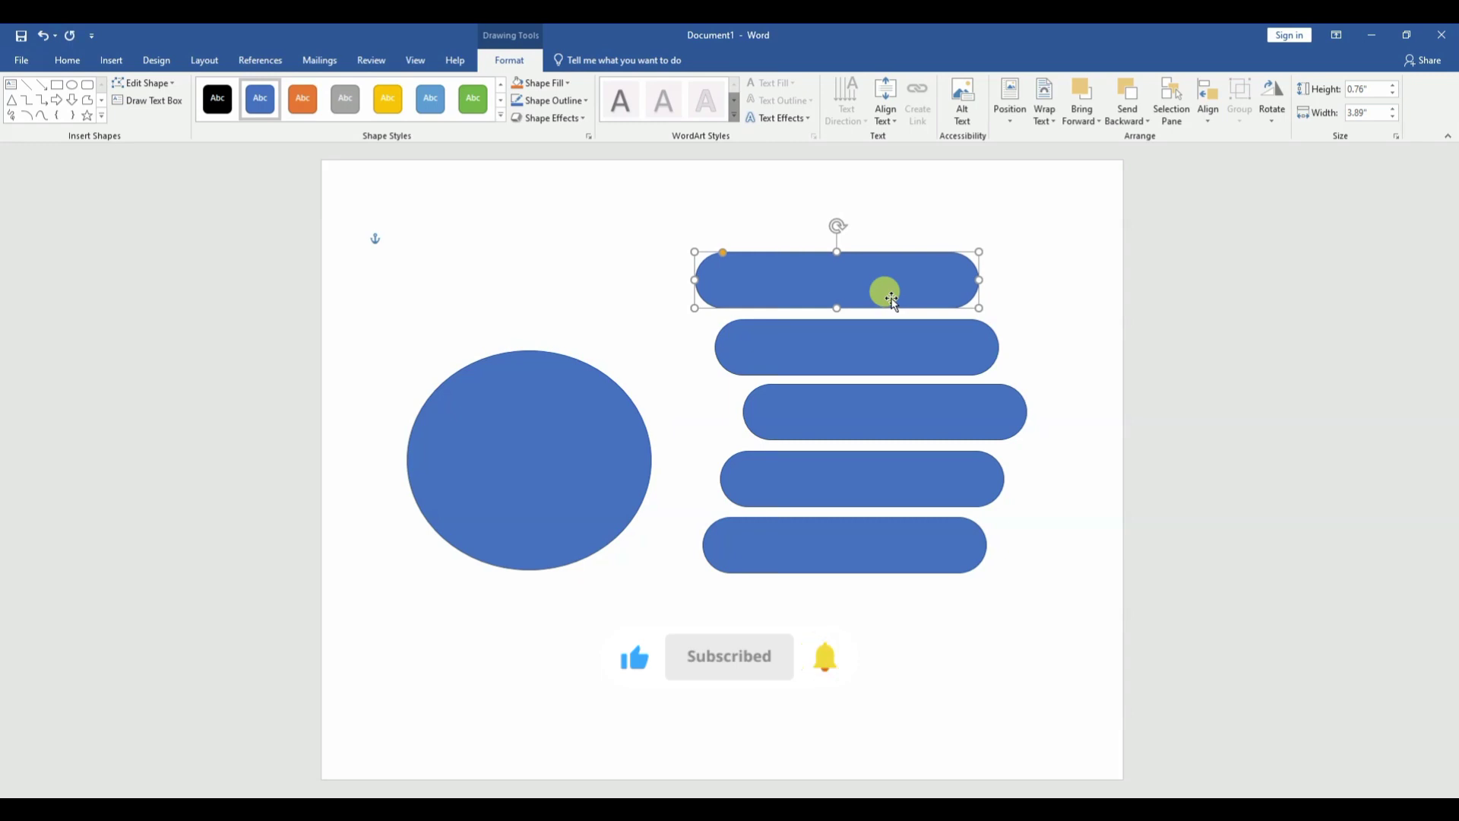
ctrl+click(869, 357)
ctrl+click(854, 427)
ctrl+click(824, 495)
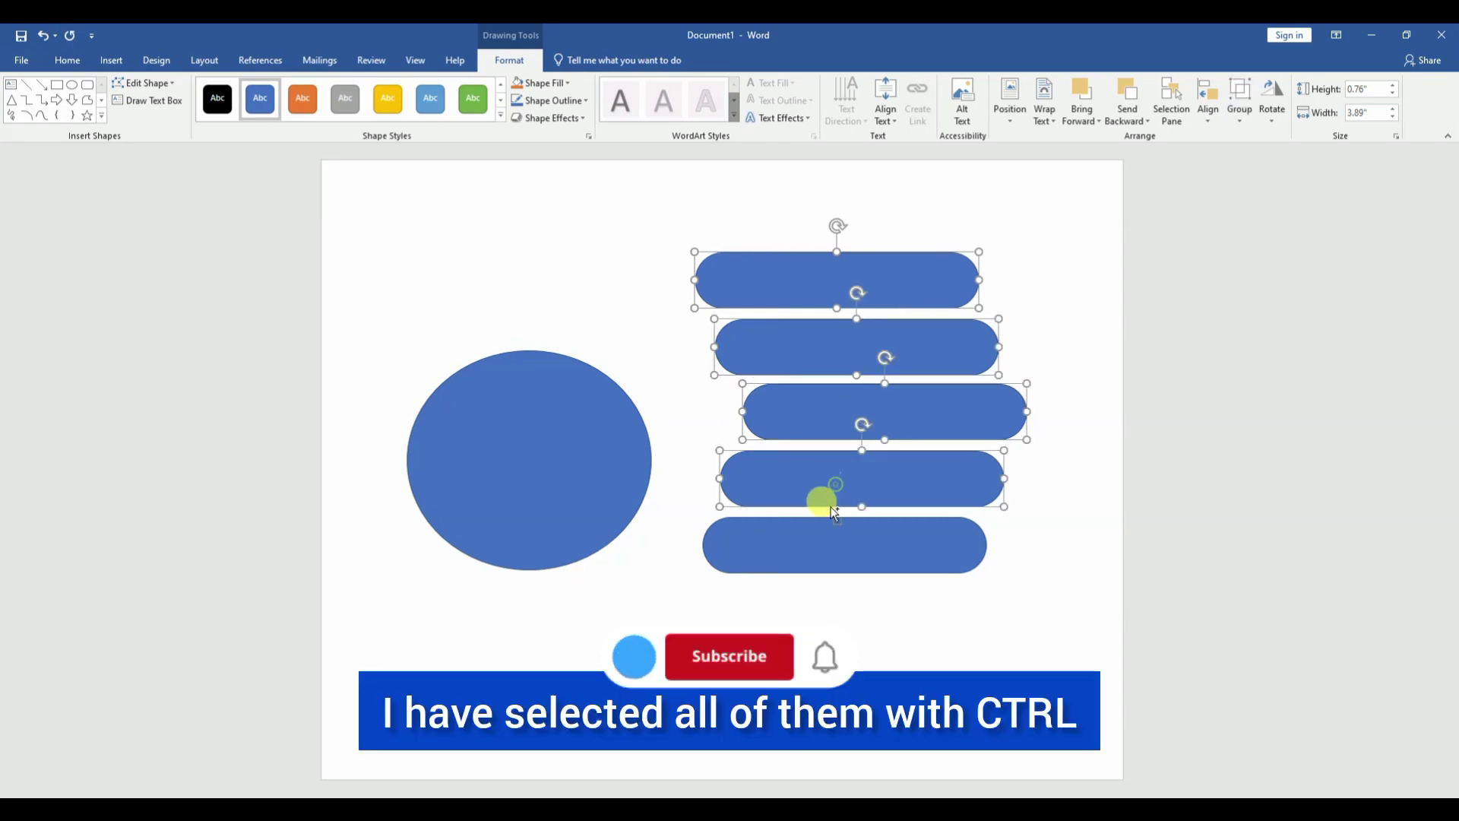
ctrl+click(827, 545)
drag(826, 545, 826, 600)
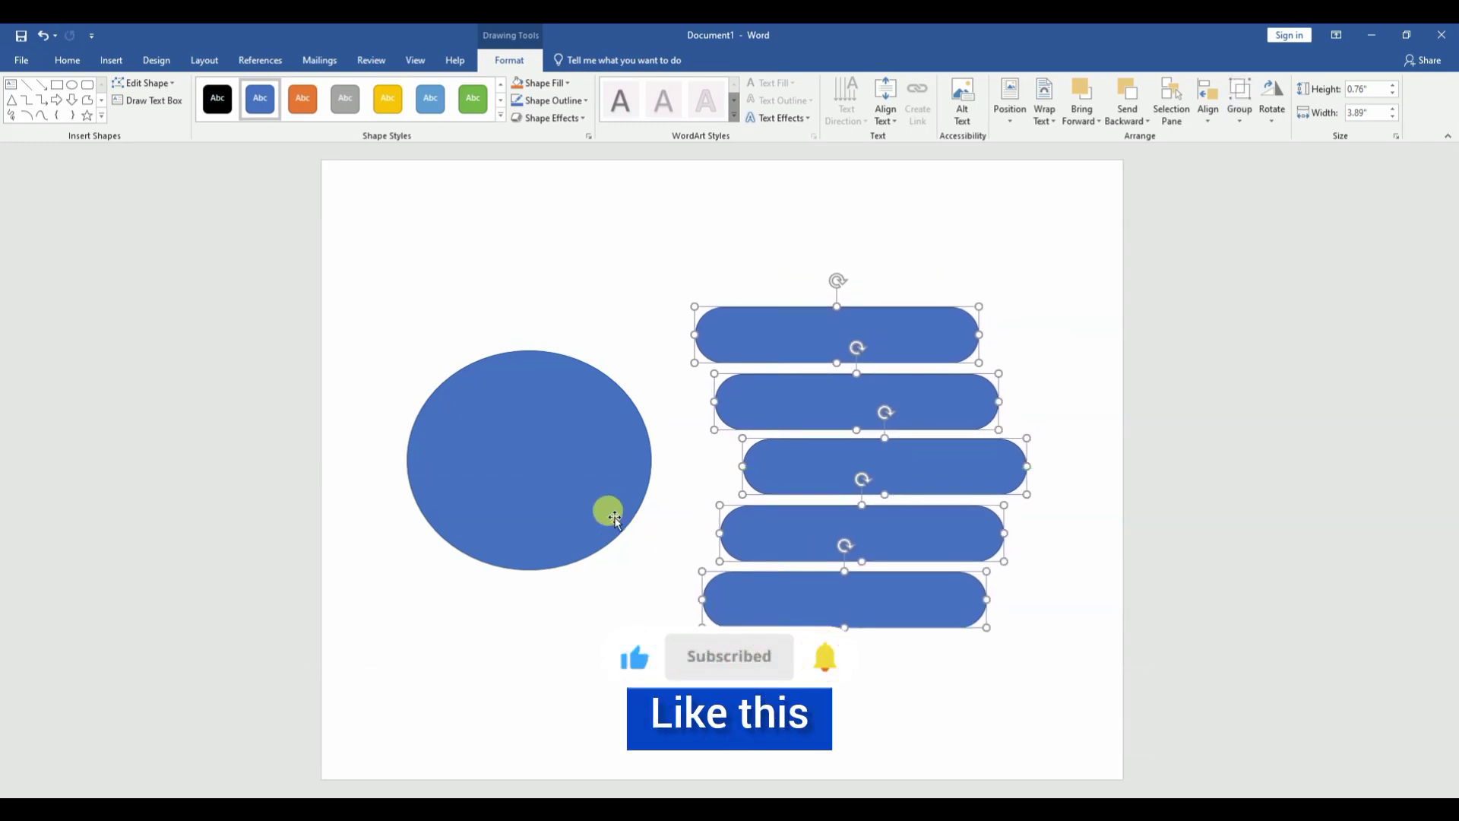
click(598, 498)
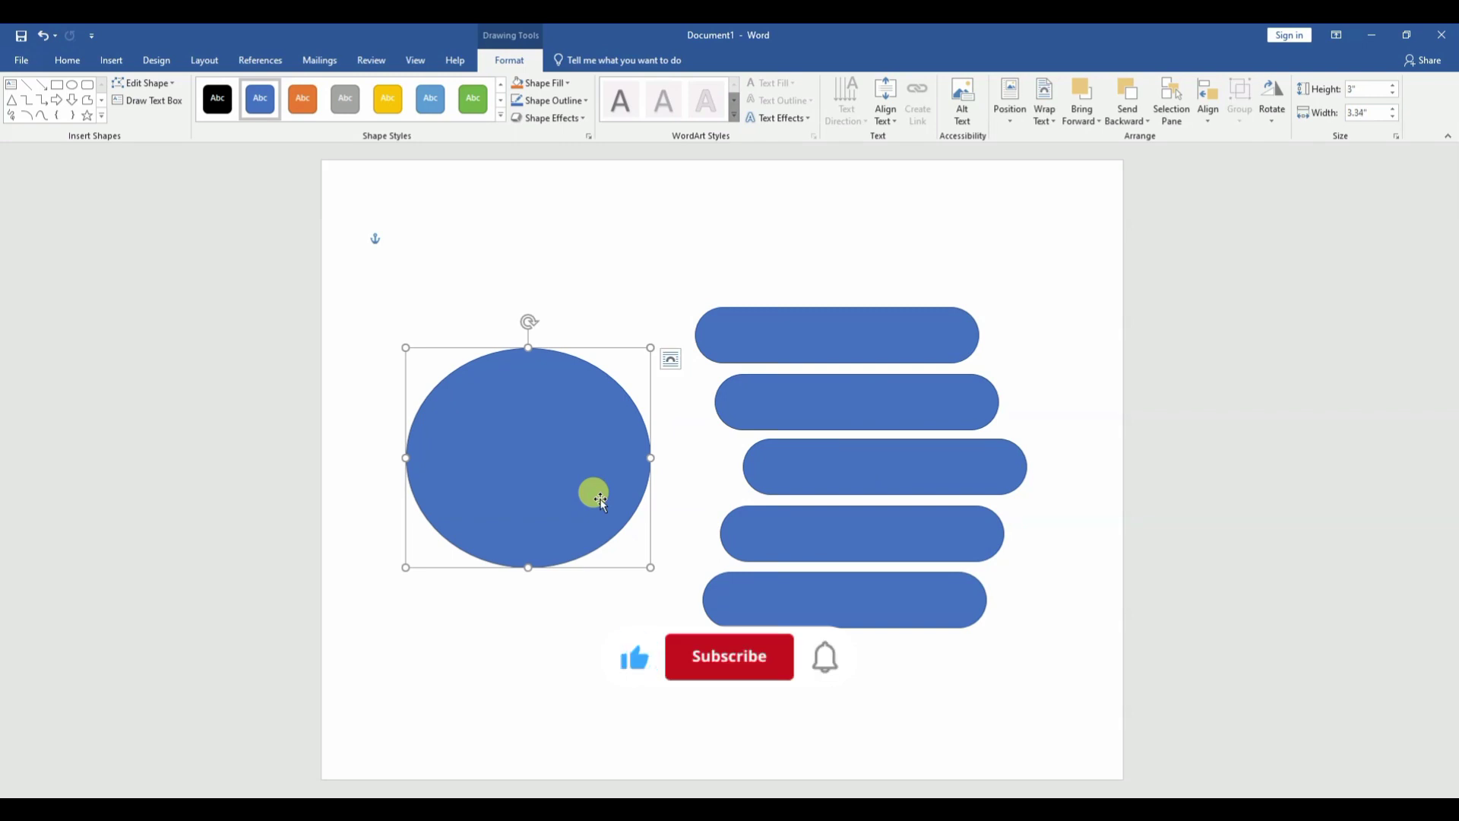
Draw a small circle on the top pill's left end and copy it onto the lower pills.
click(72, 83)
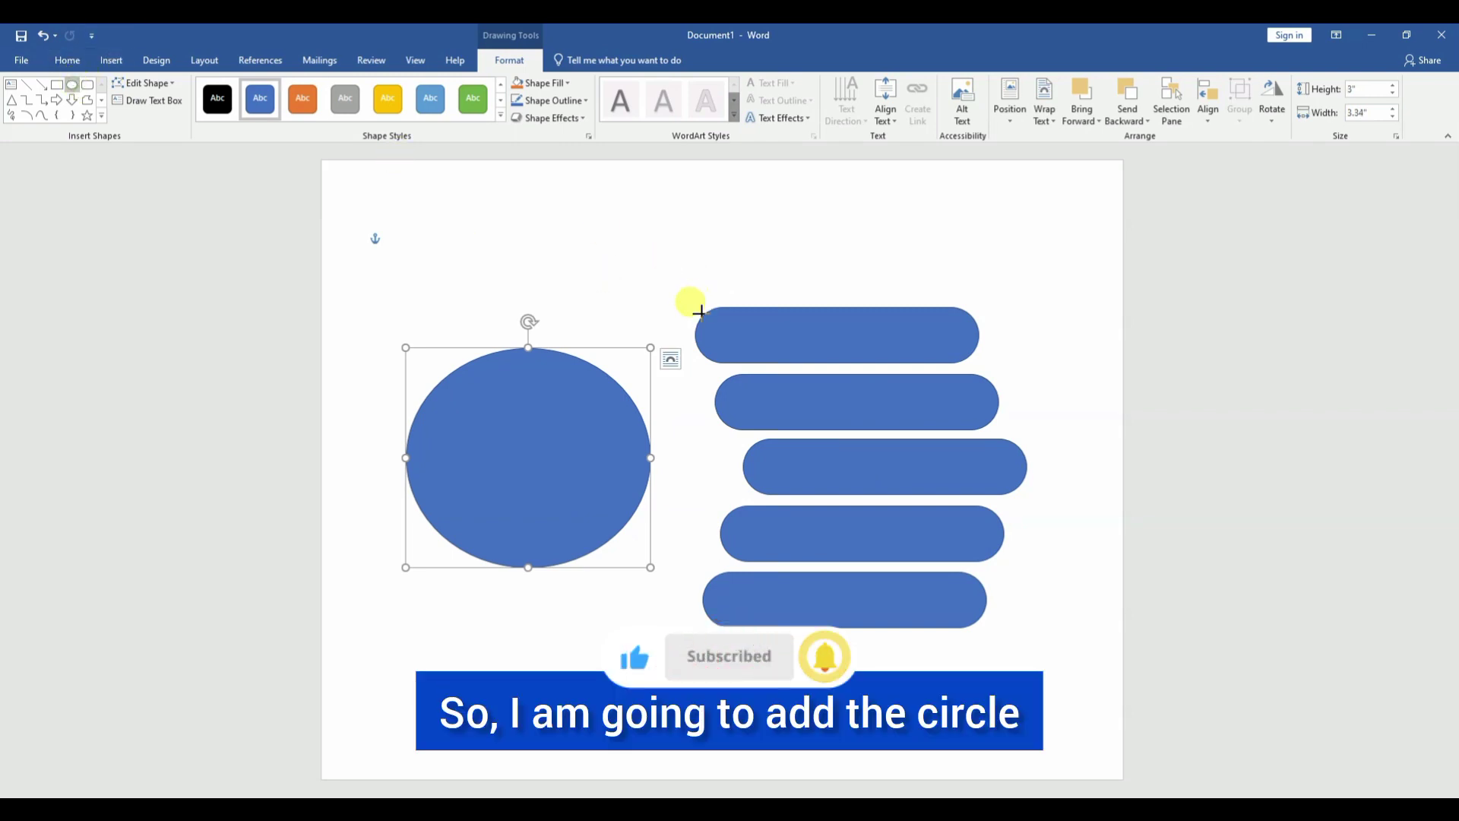
drag(699, 310, 766, 360)
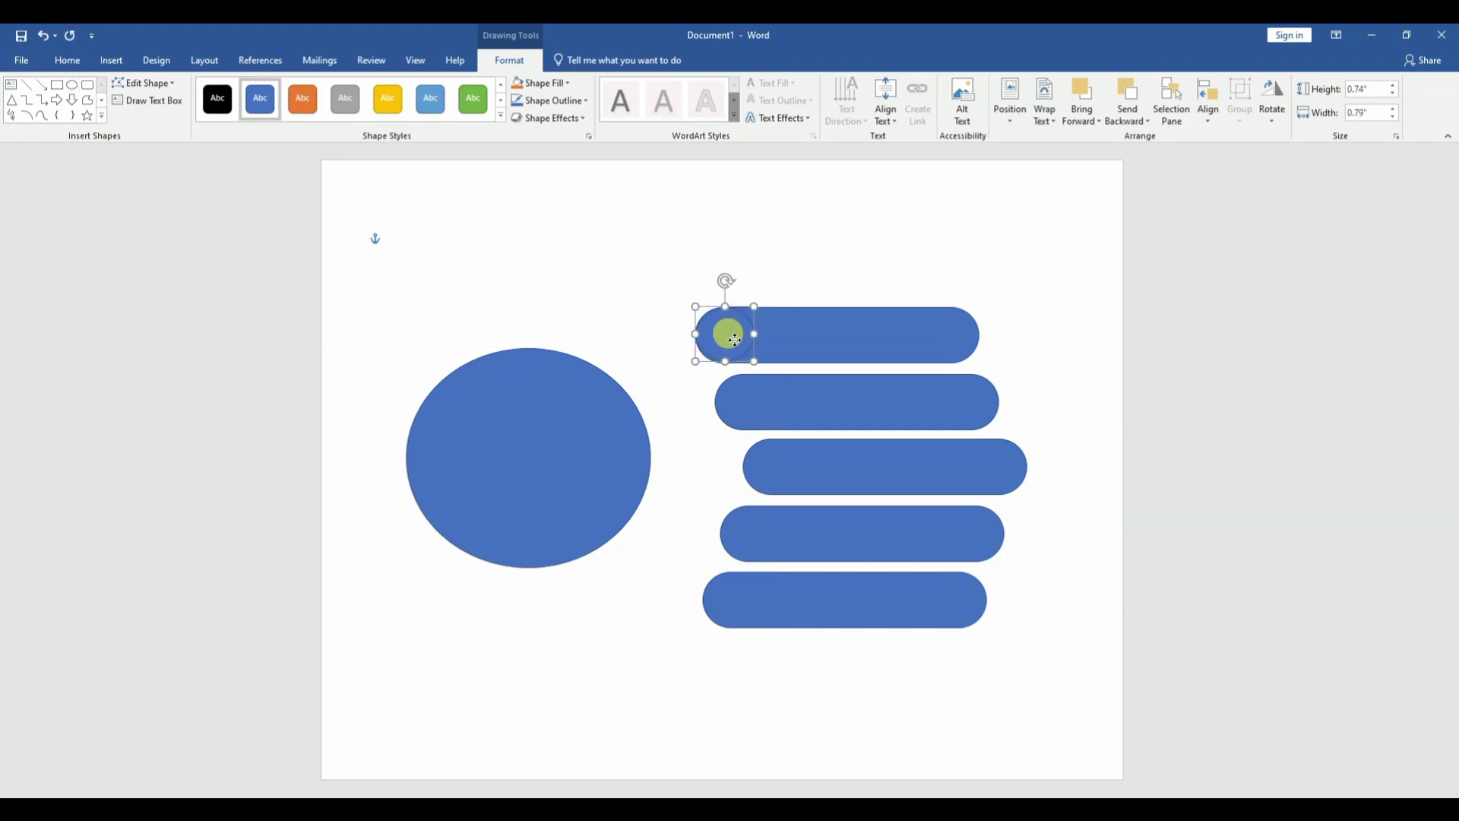
click(718, 334)
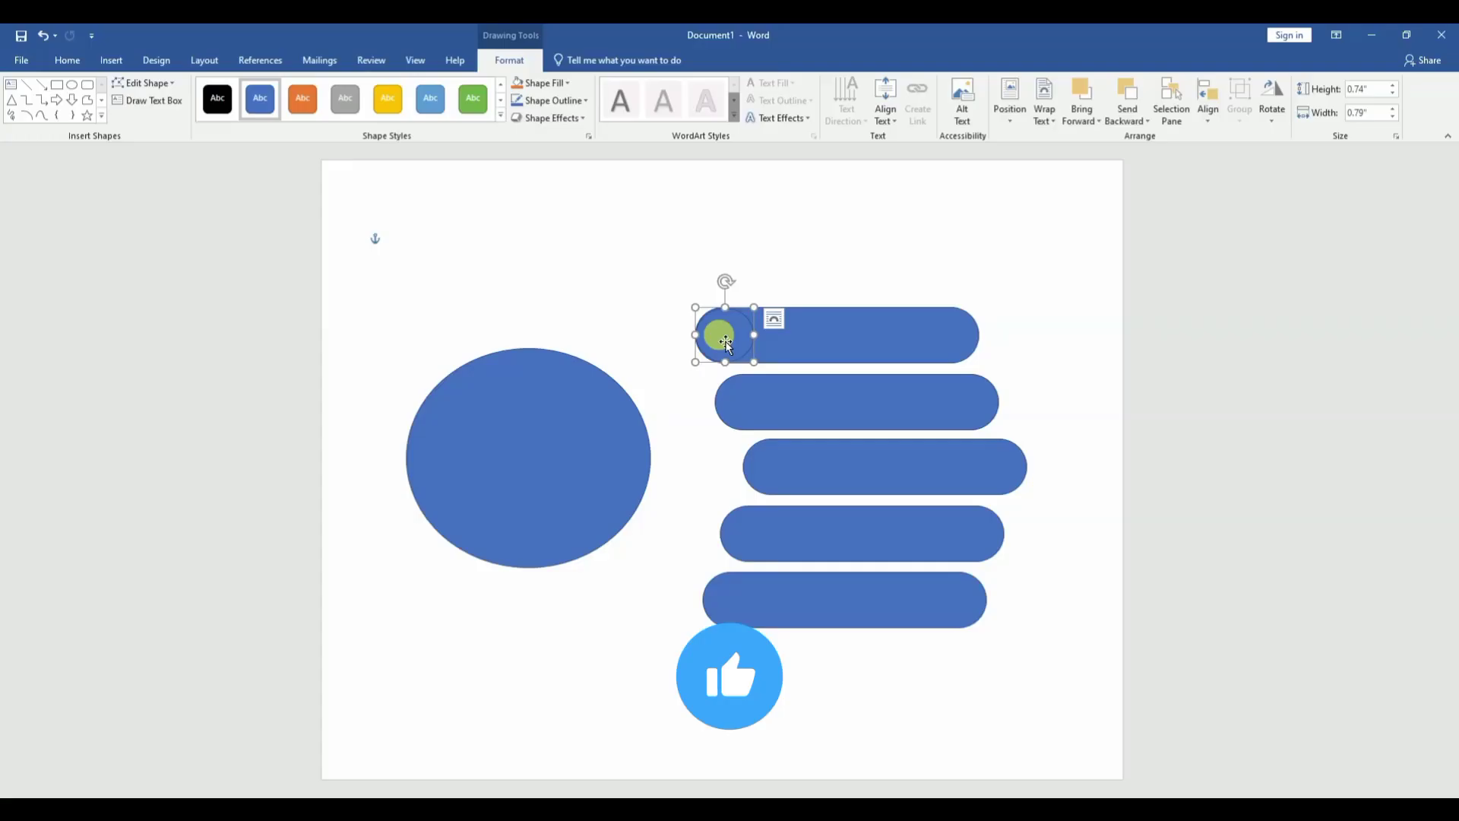
drag(726, 343, 744, 407)
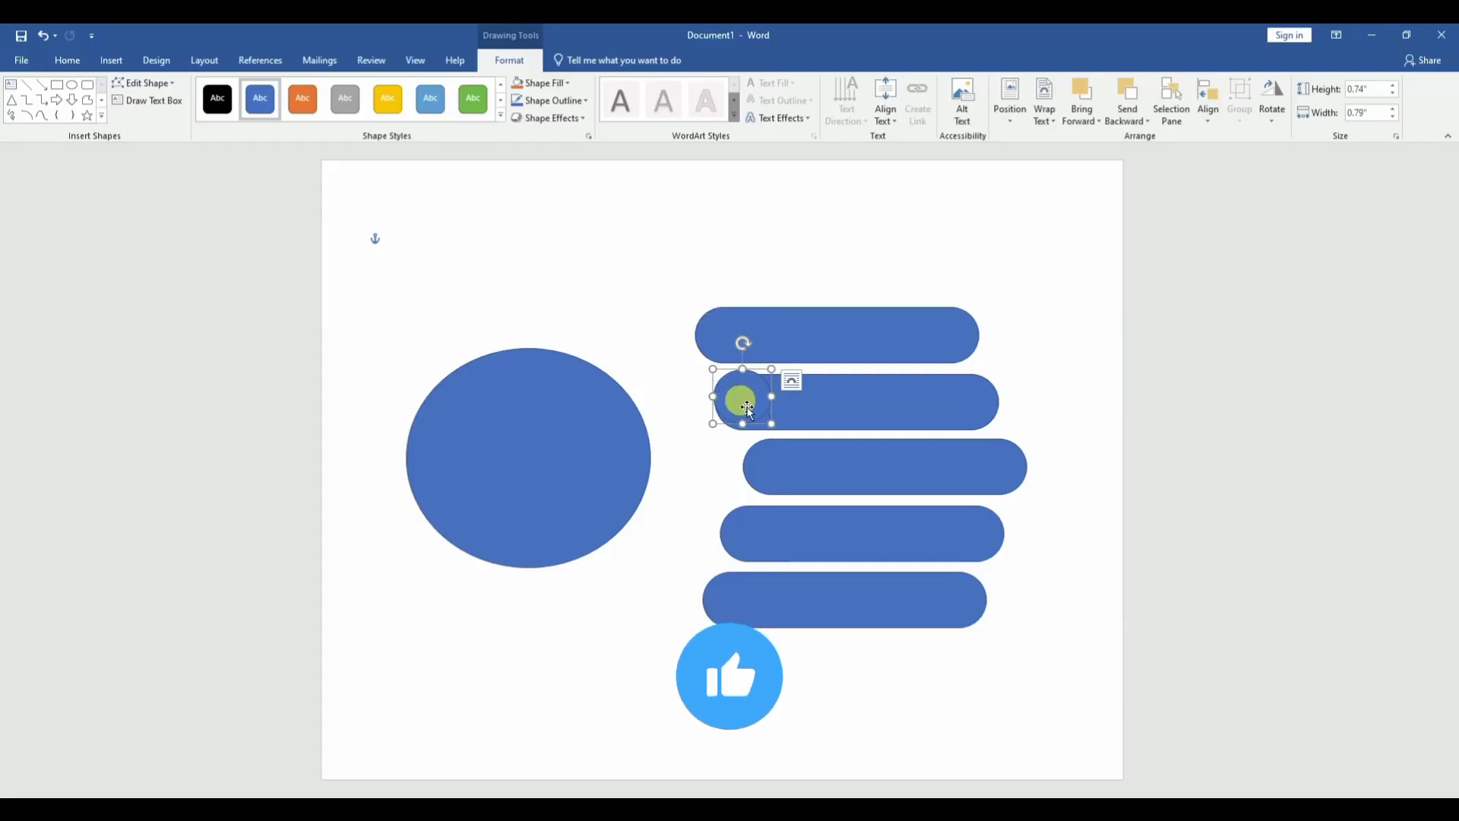
key(ctrl+z)
mouse_move(721, 346)
mouse_down()
mouse_move(772, 431)
mouse_move(733, 581)
mouse_up()
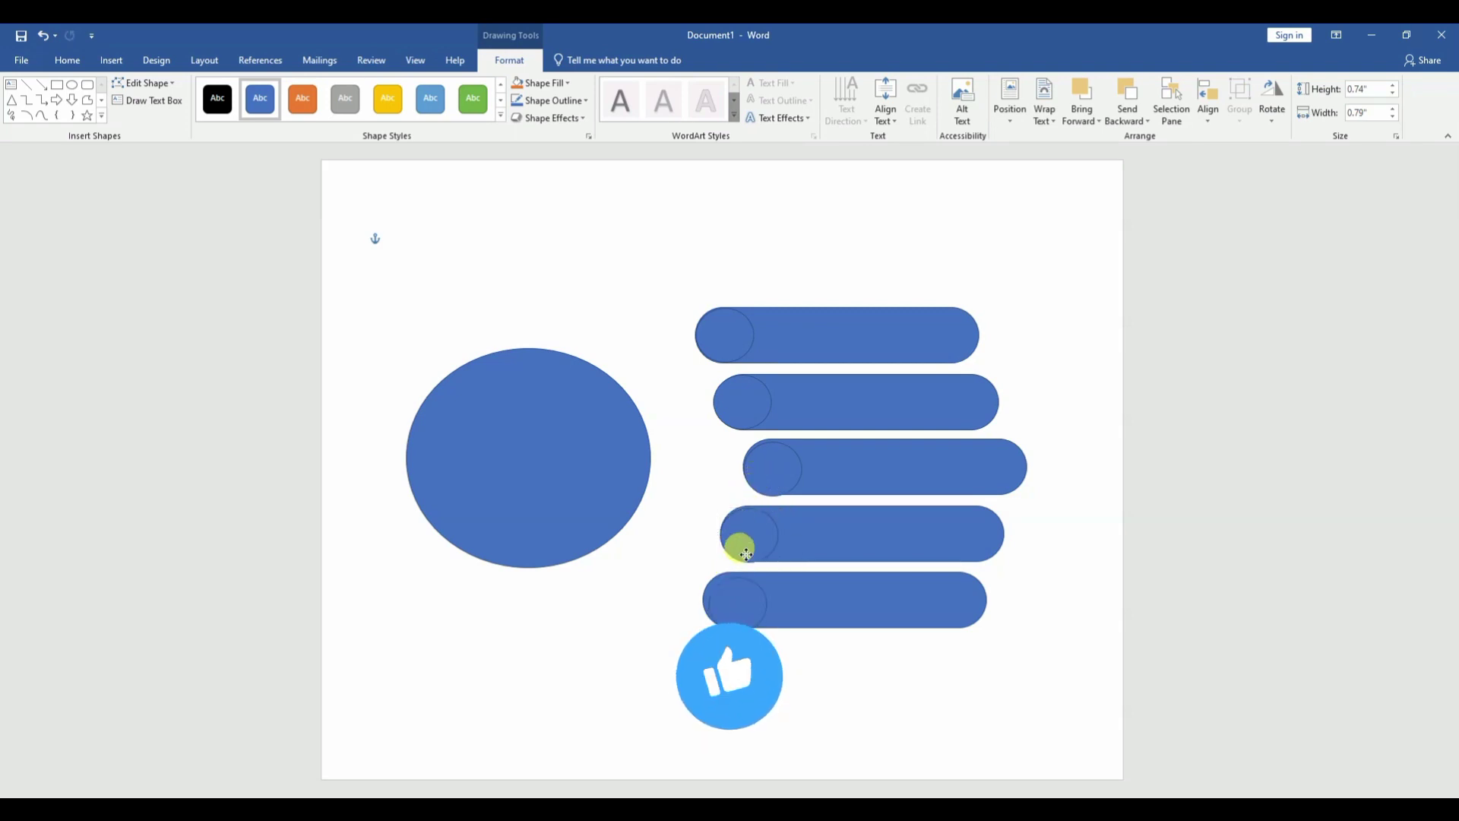
Nudge the third bar's small circle into position.
click(893, 561)
ctrl+scroll(893, 561, up, 3)
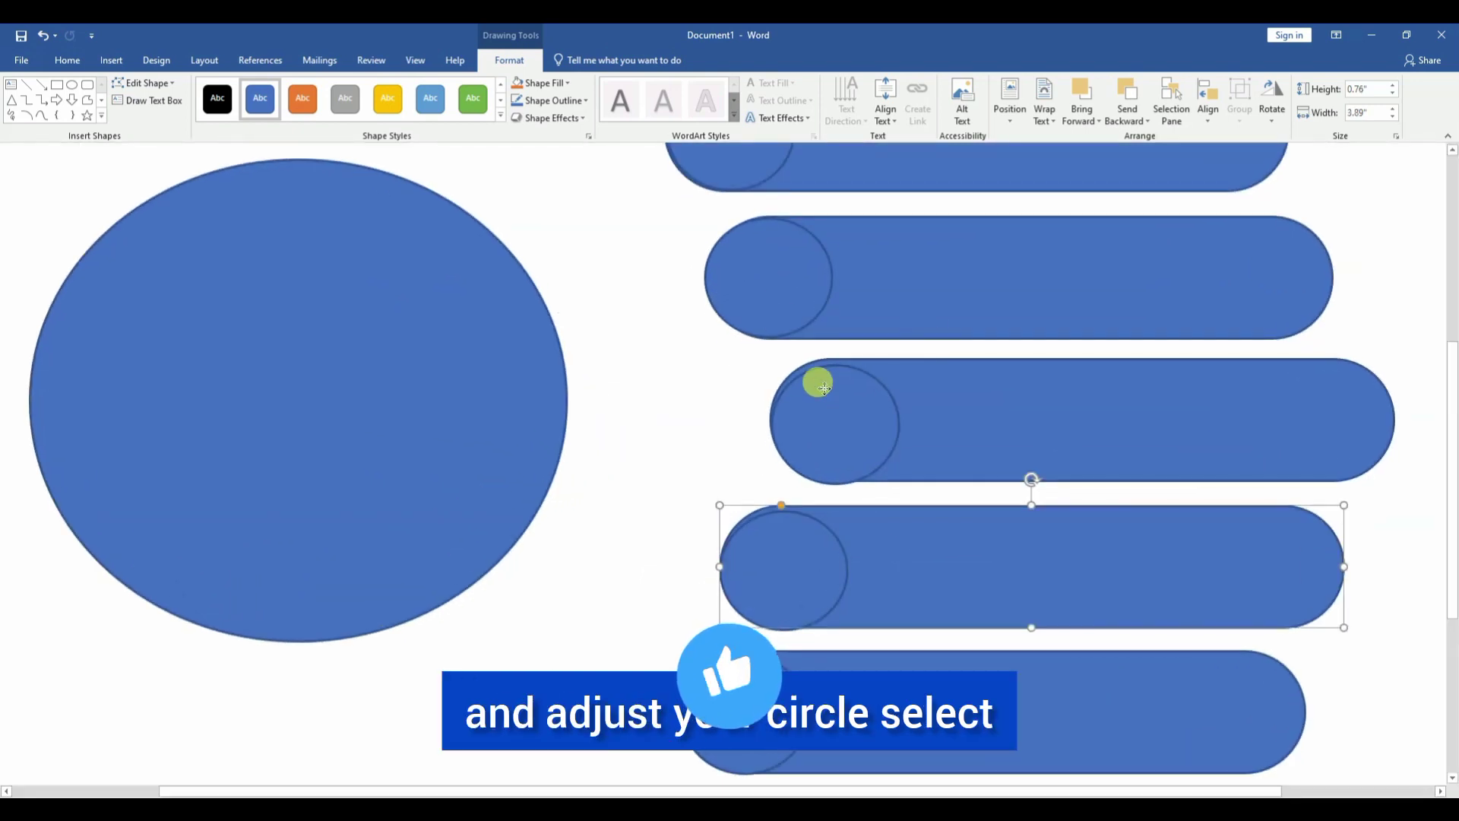
click(824, 388)
key(Up)
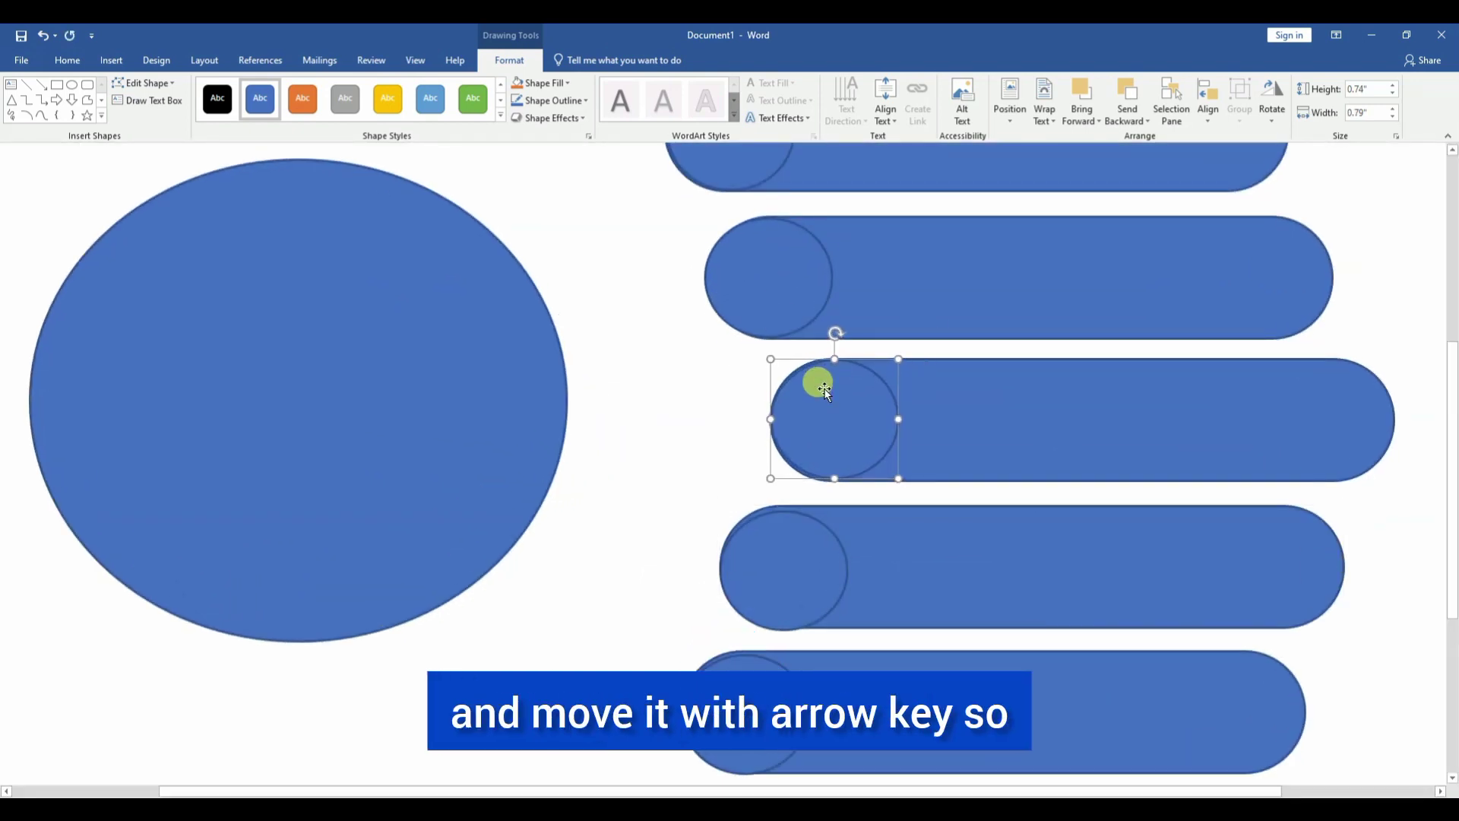
key(Down)
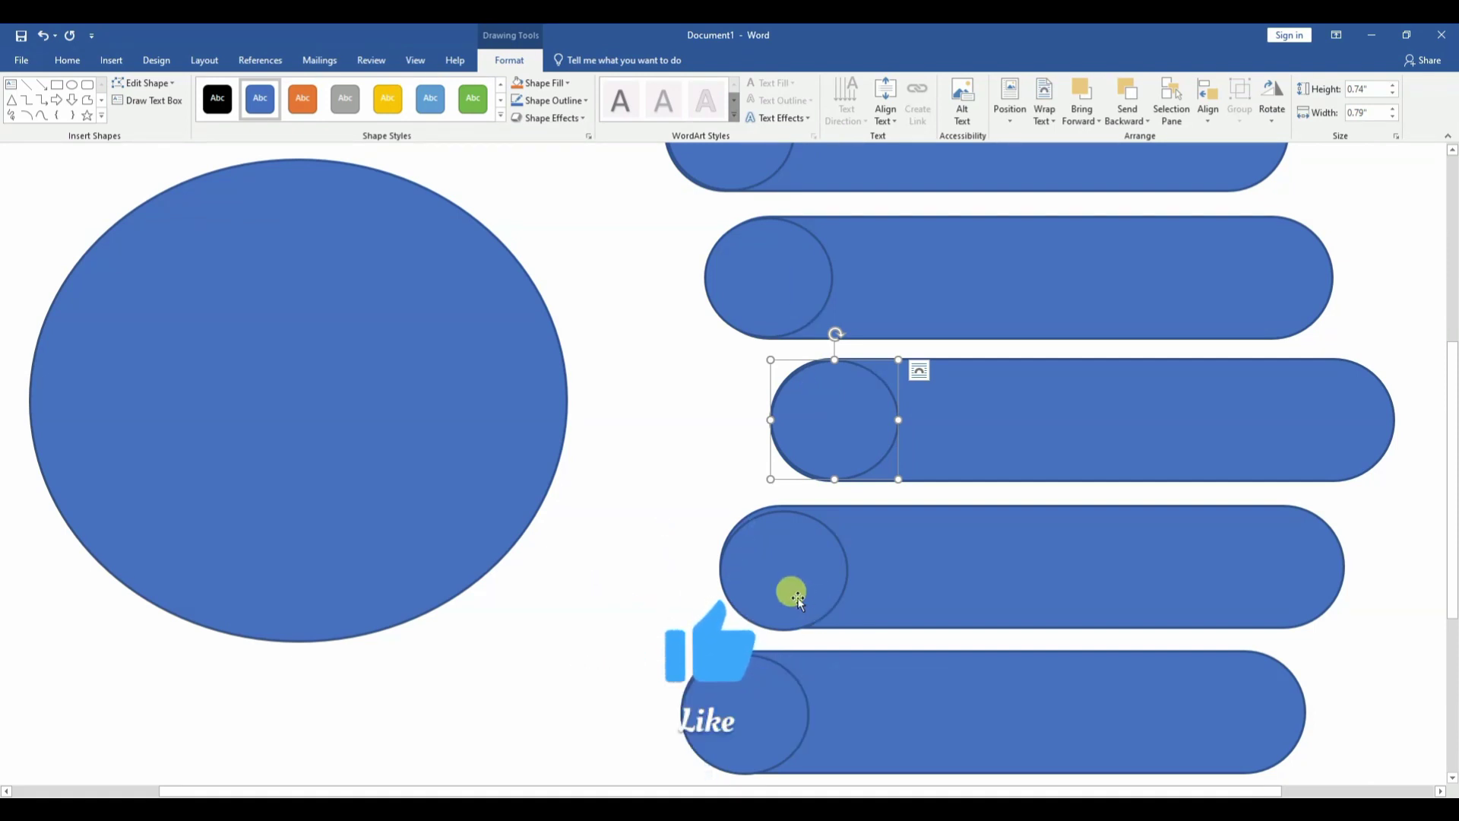
Check the other small circles and nudge the top one slightly left.
click(795, 599)
click(840, 449)
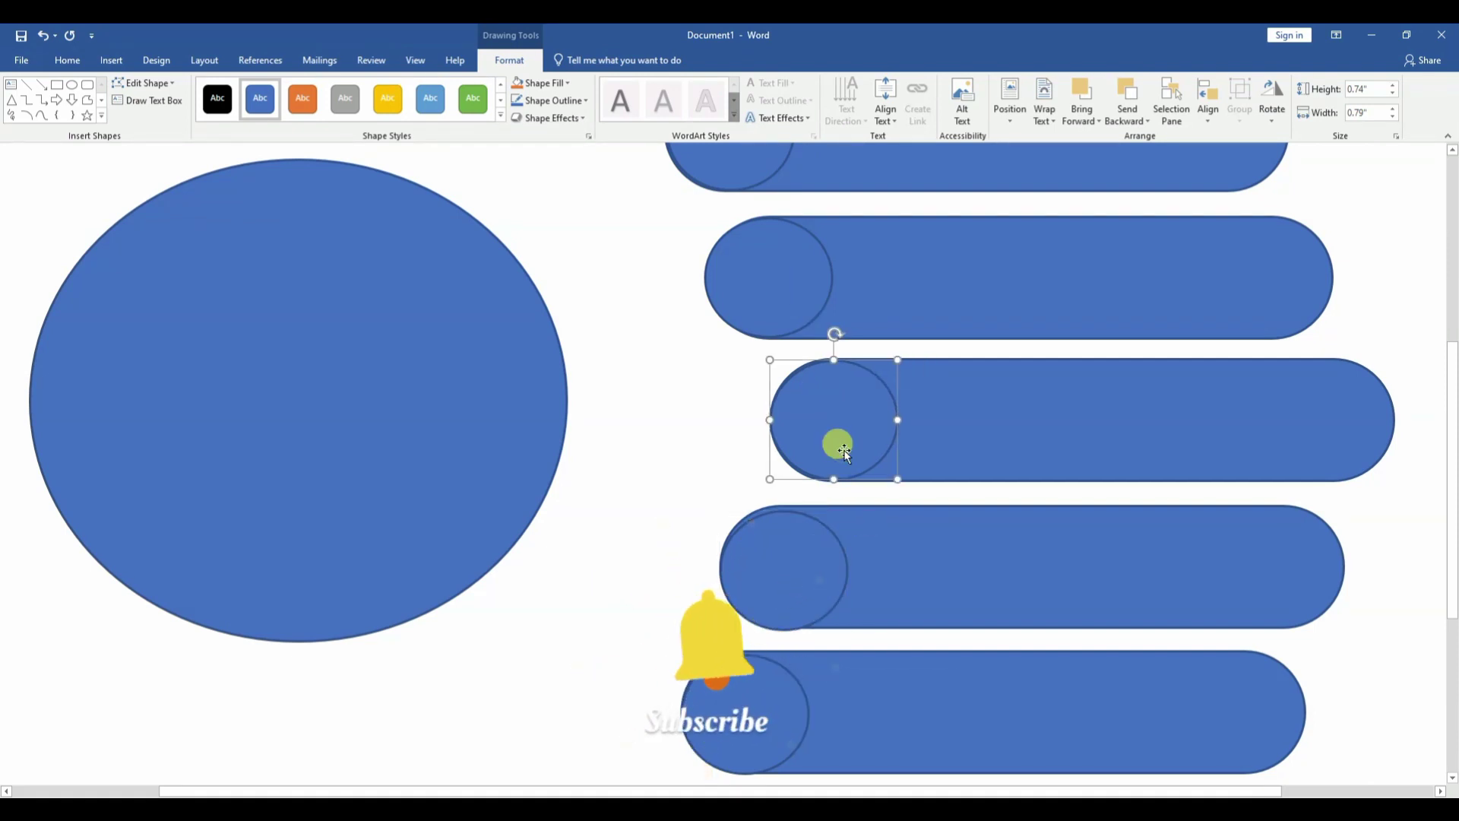
click(795, 583)
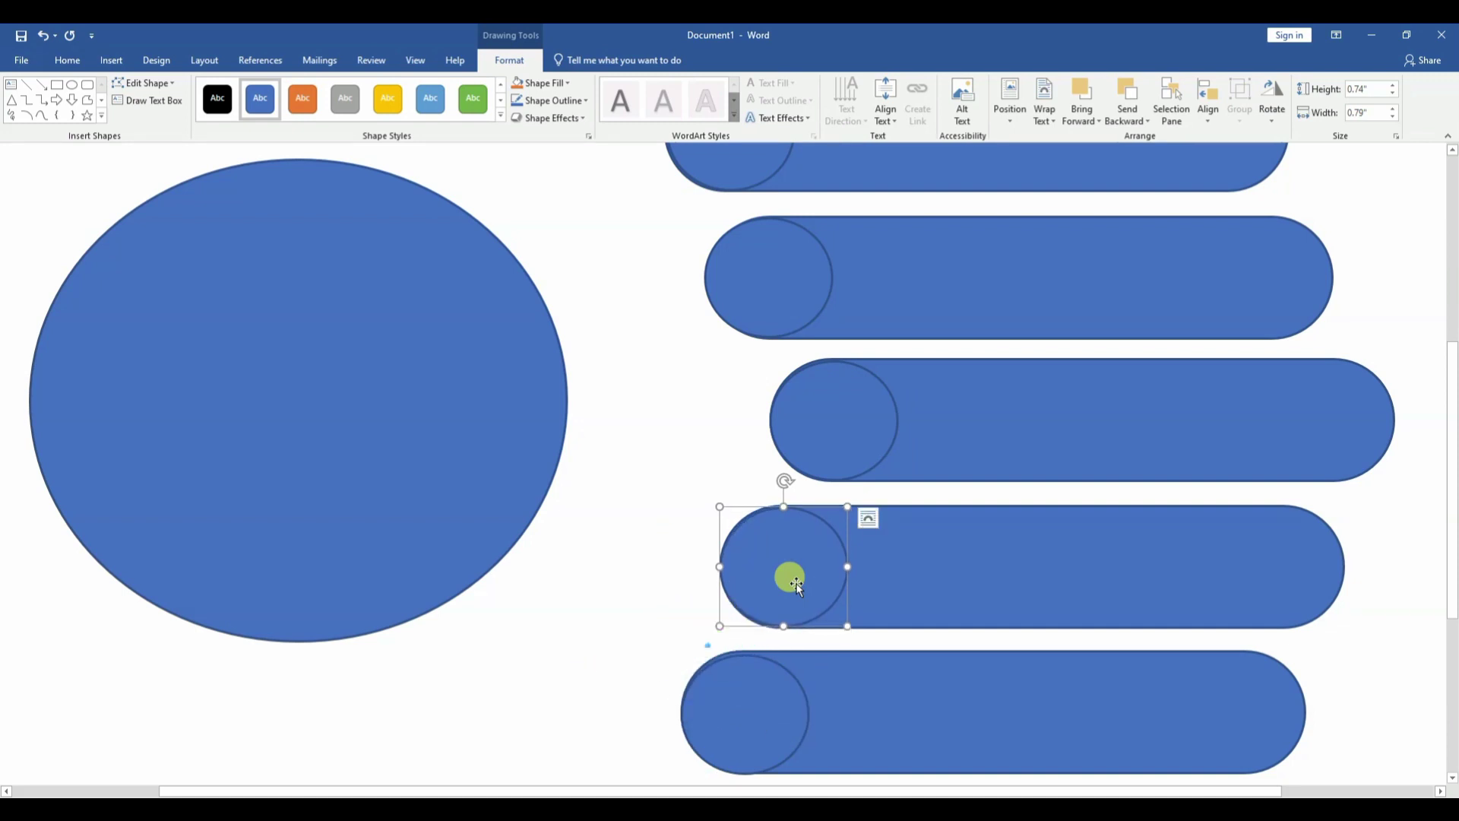
click(736, 701)
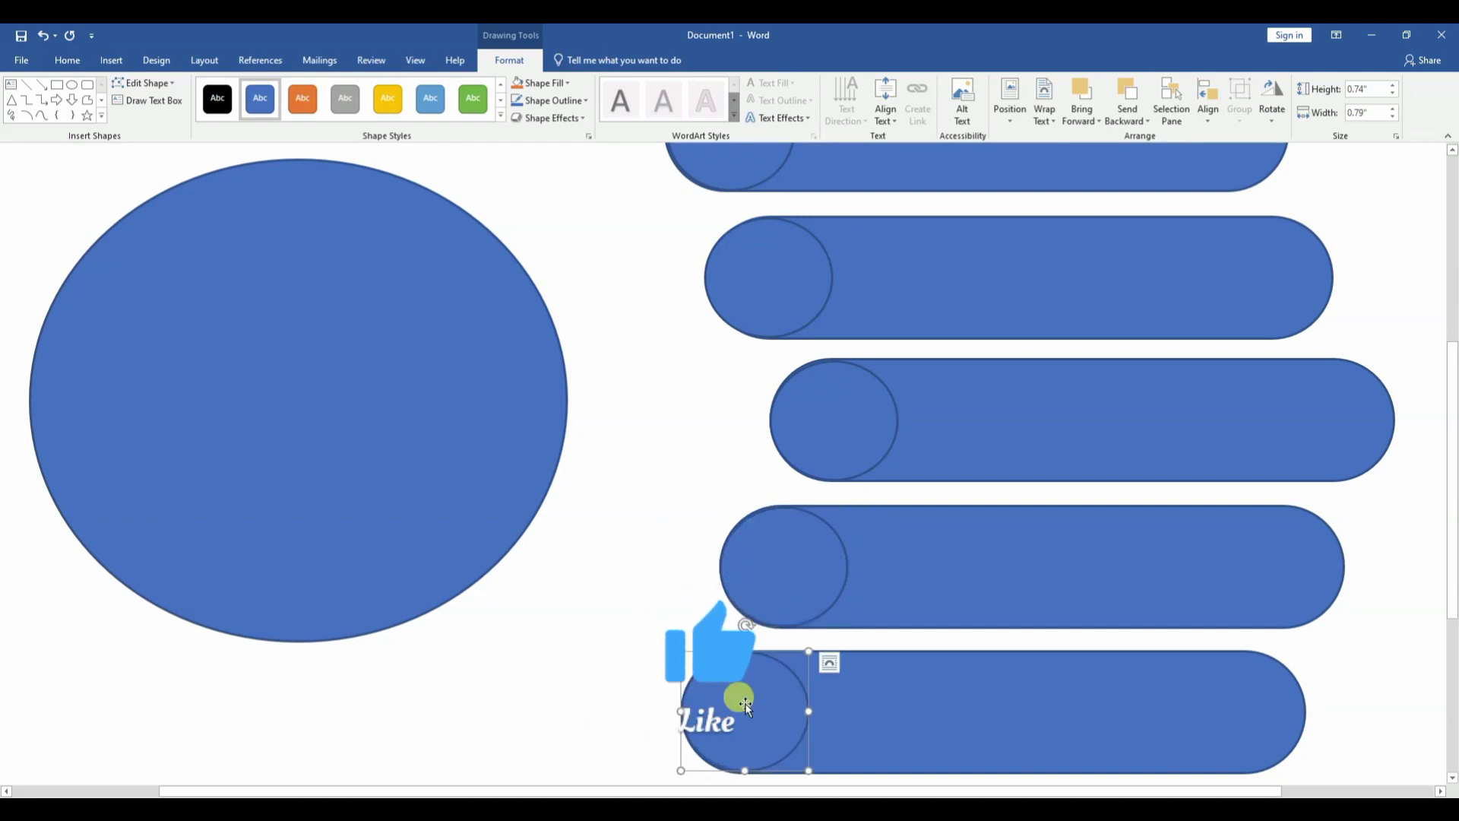
click(440, 417)
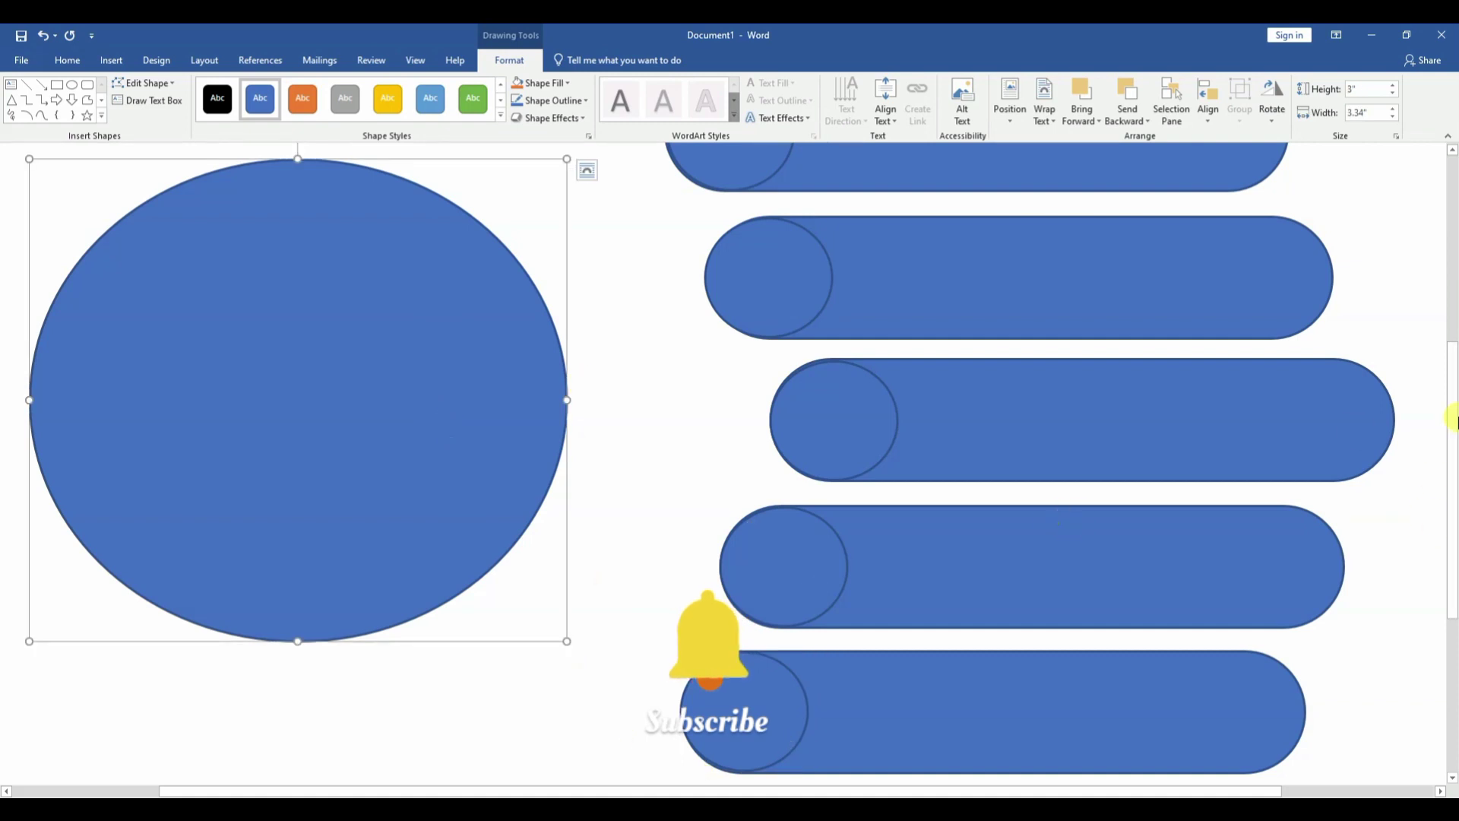
scroll(1455, 410, up, 1)
click(765, 197)
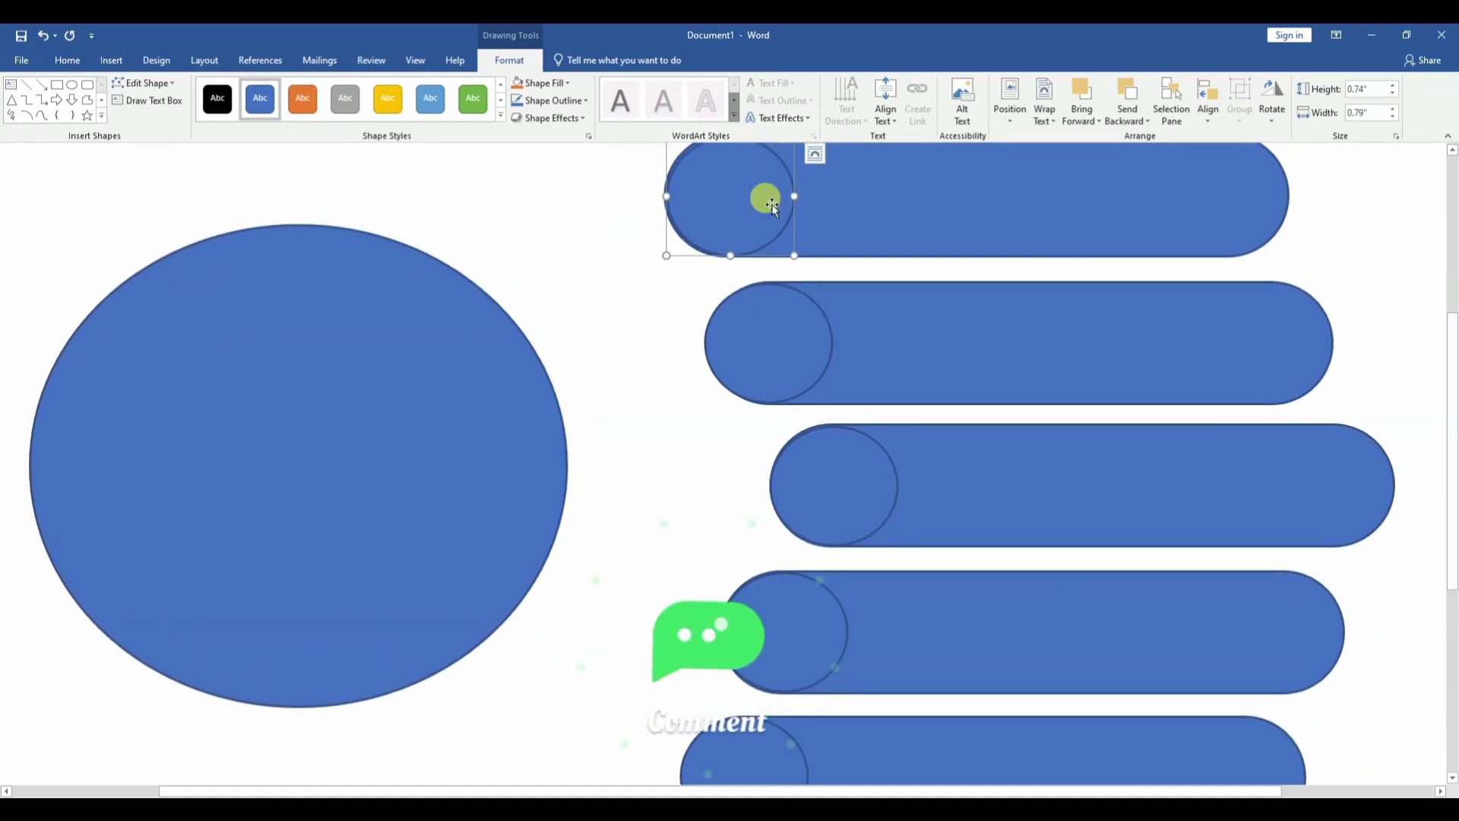
key(Left)
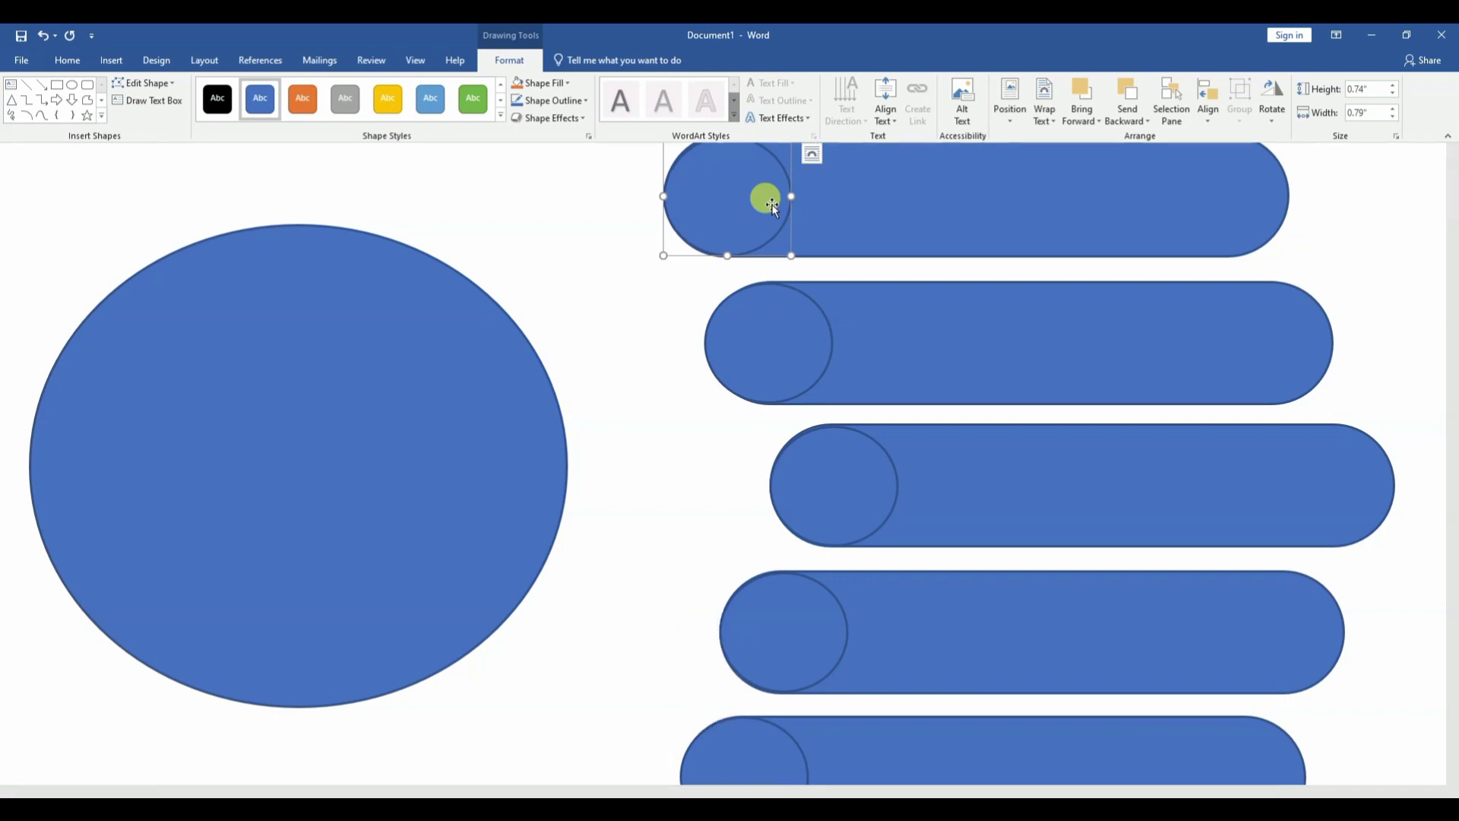
scroll(677, 329, up, 3)
click(675, 327)
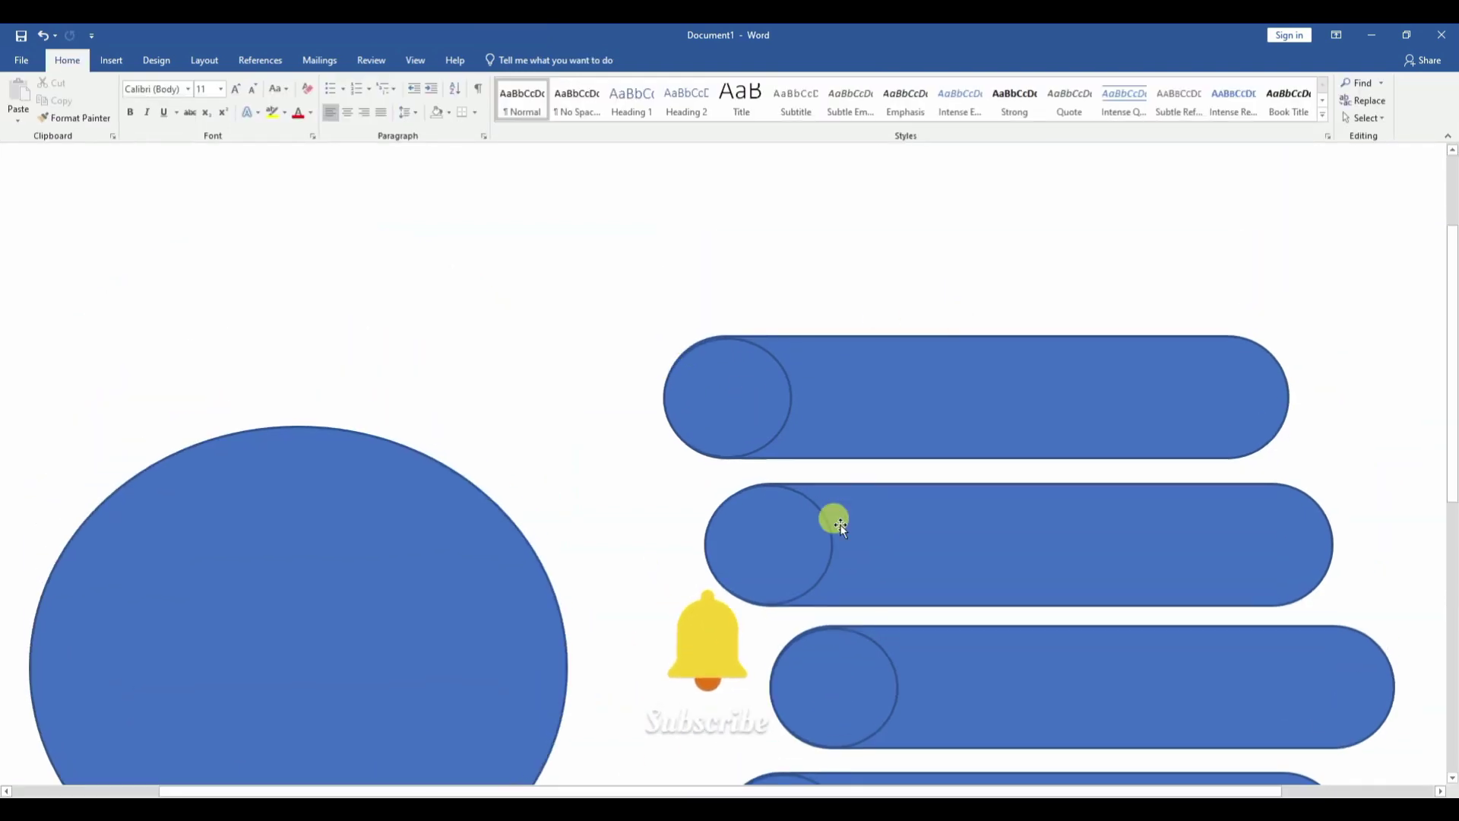
click(834, 664)
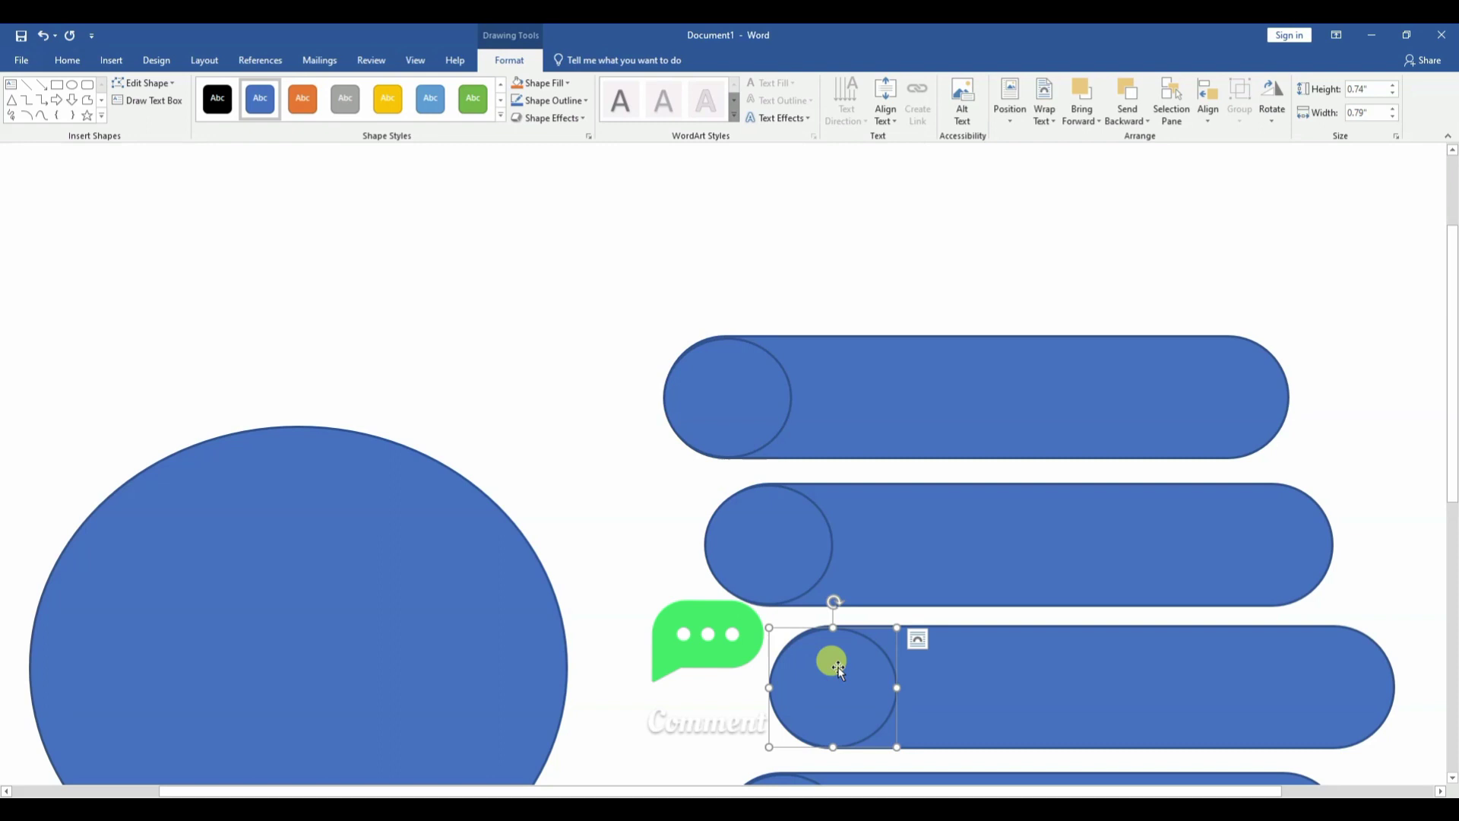
scroll(837, 671, down, 3)
scroll(852, 543, down, 3)
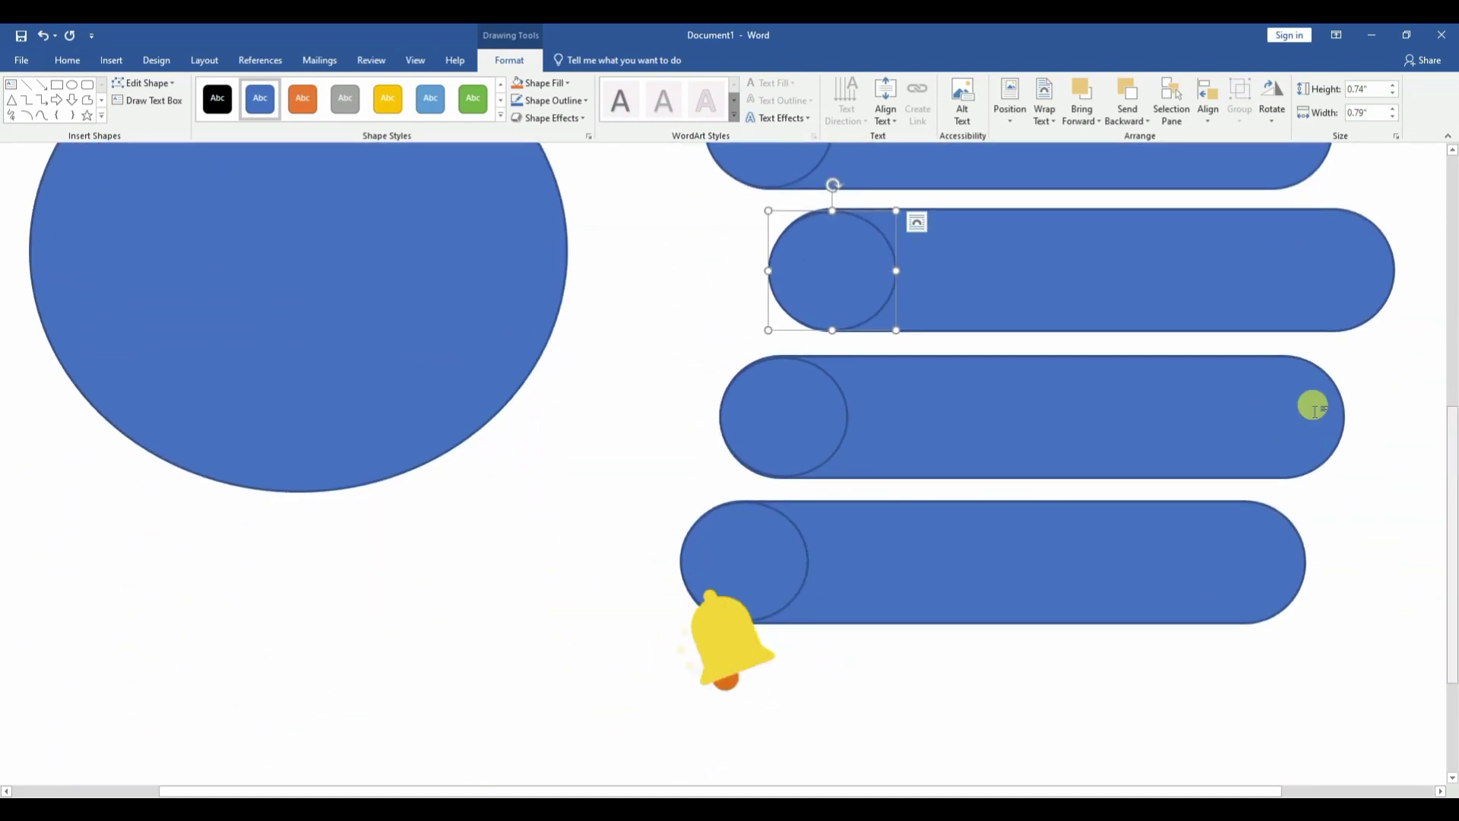
scroll(1448, 470, up, 3)
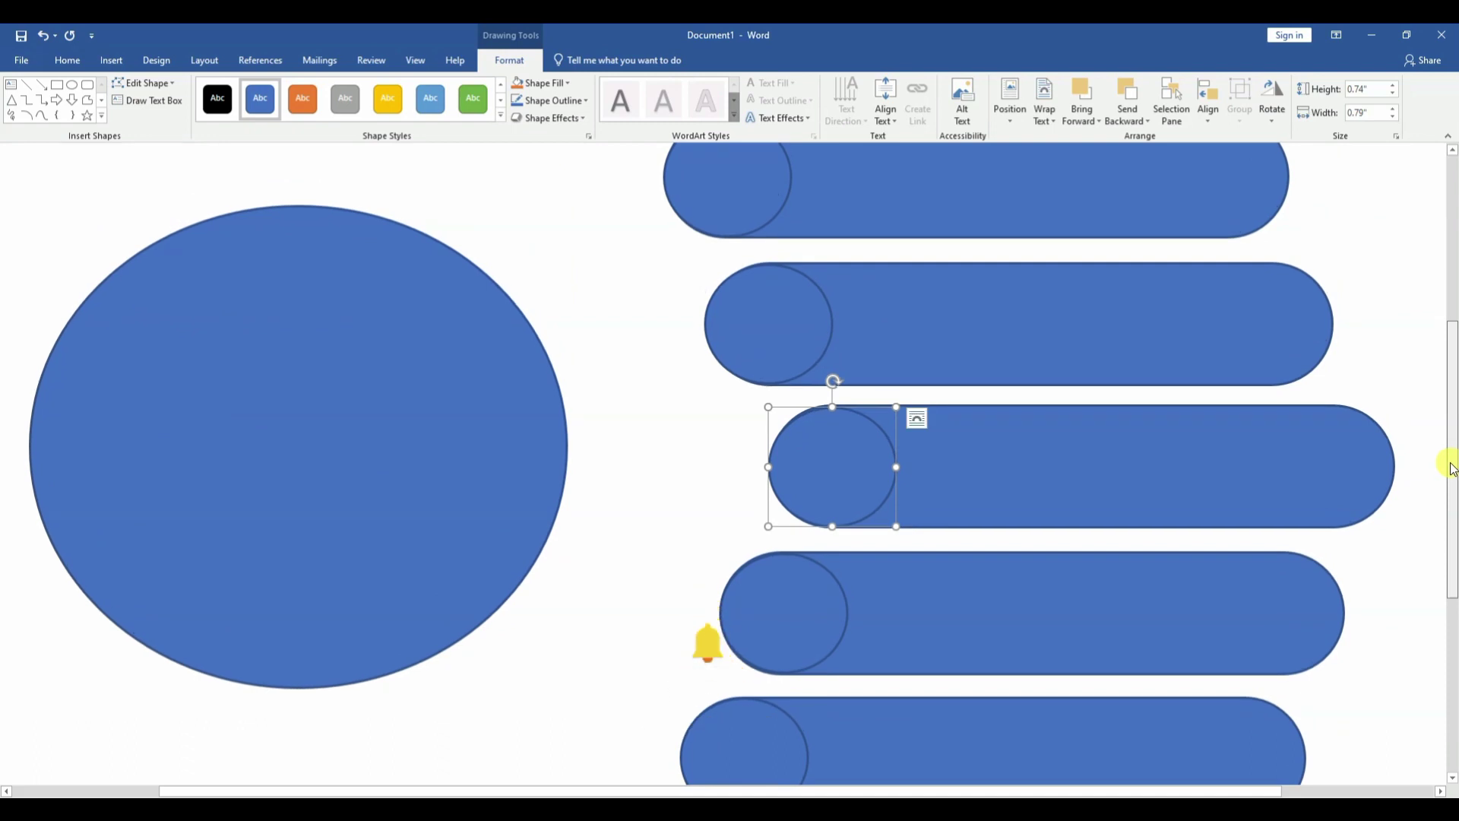
scroll(909, 450, down, 3)
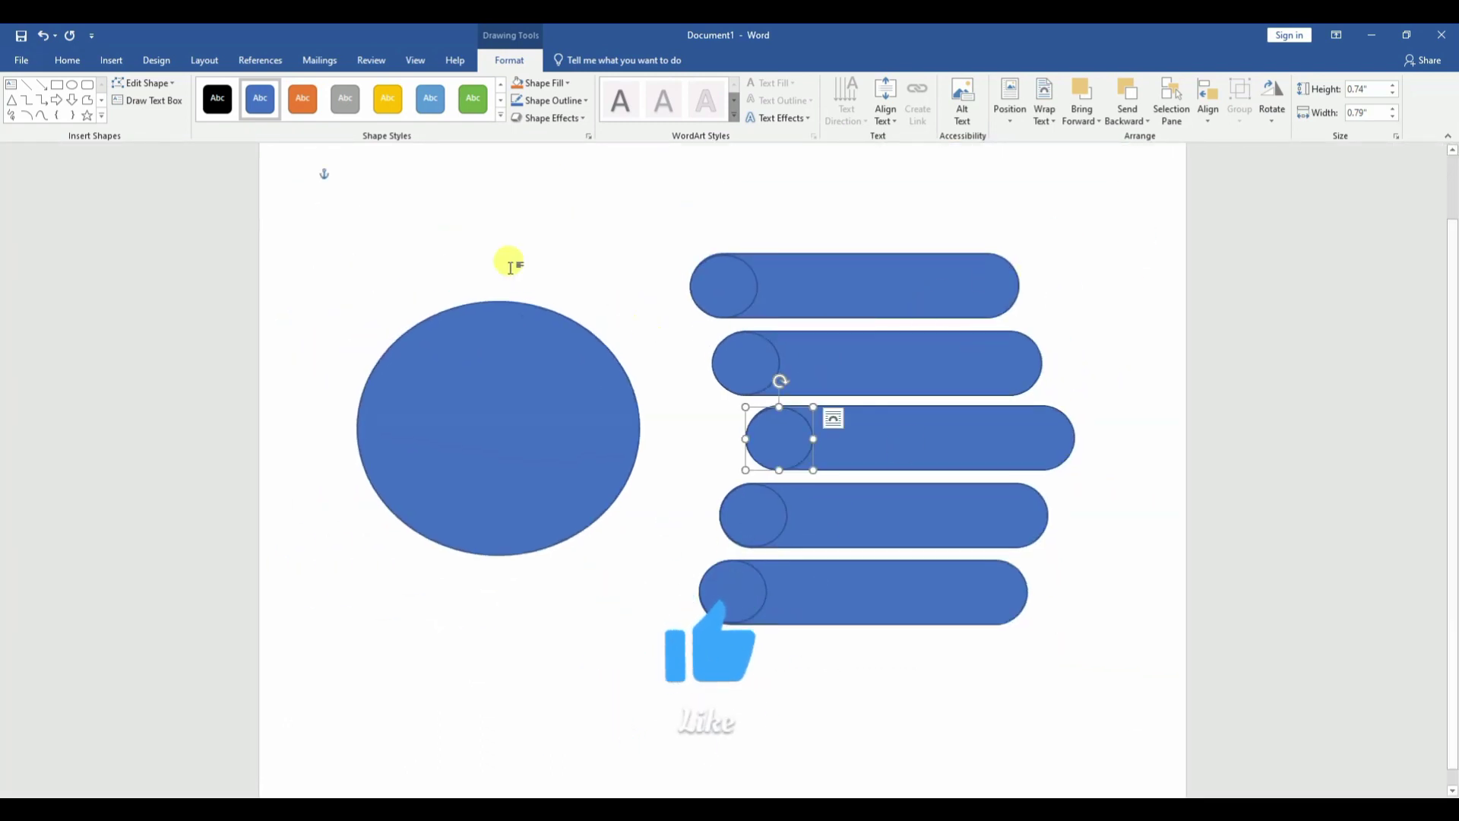
Try Edit Points on the large oval, then undo it.
click(492, 428)
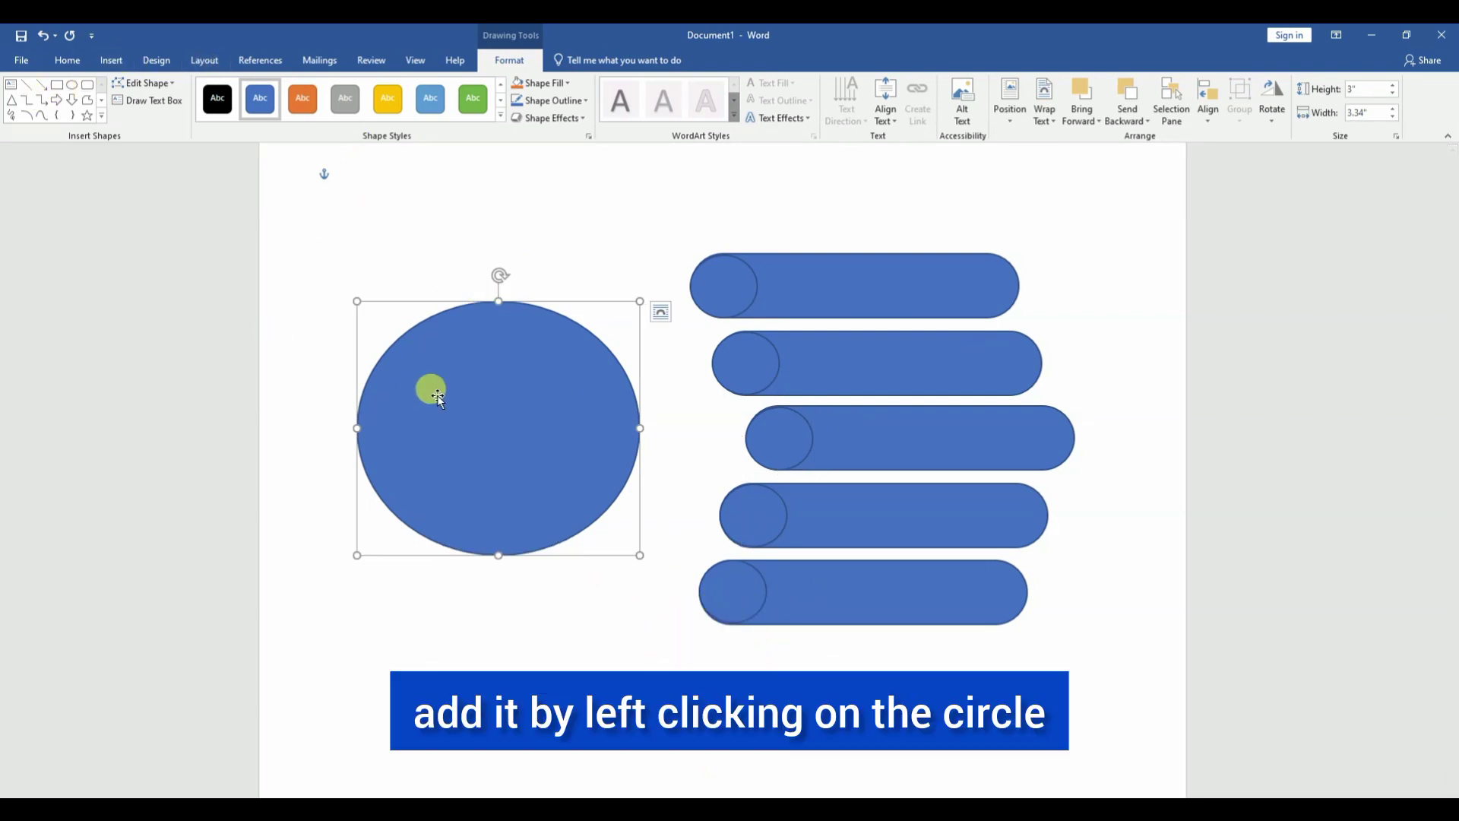
right_click(461, 424)
click(512, 535)
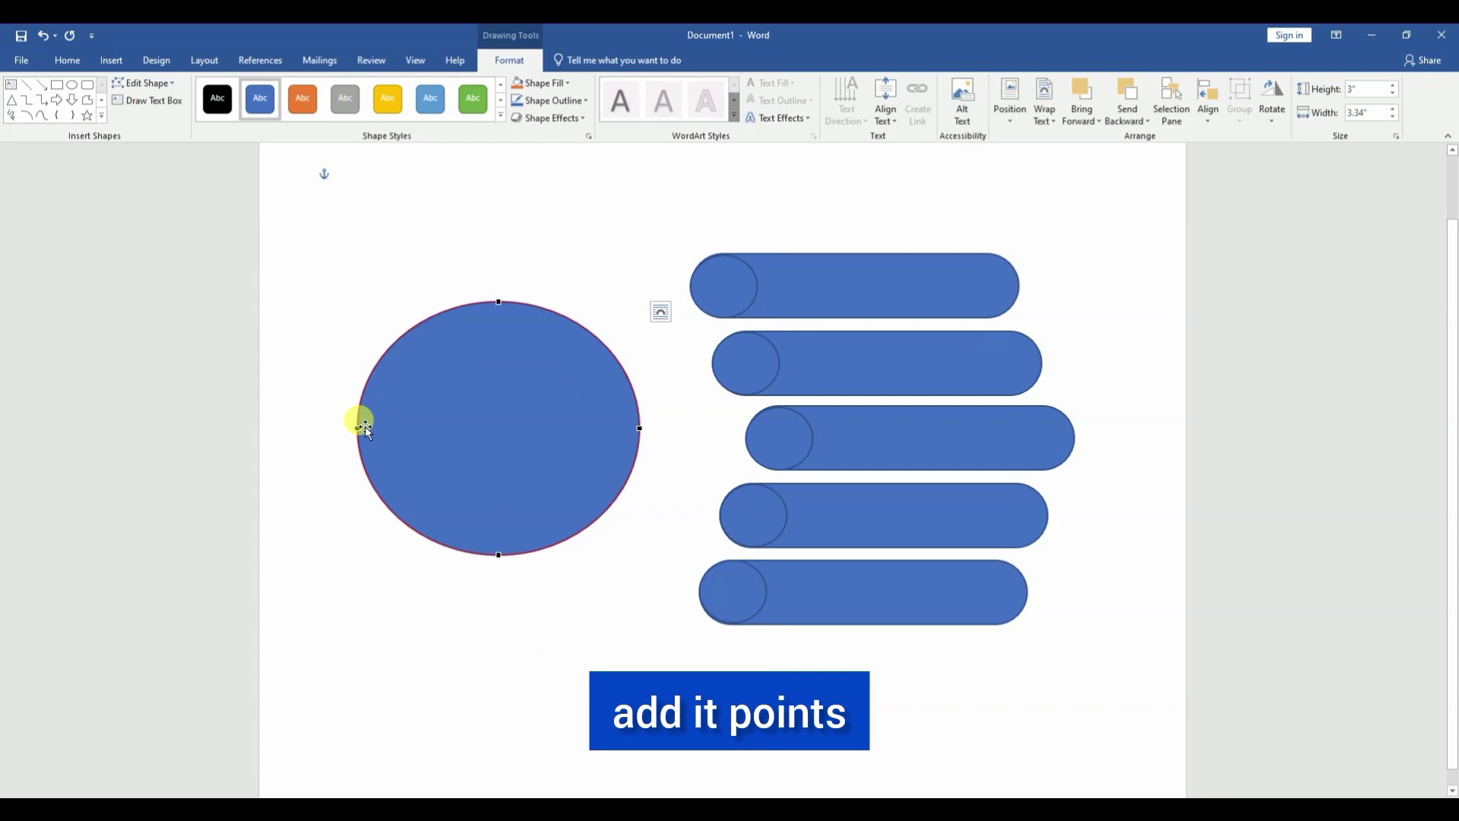
key(Delete)
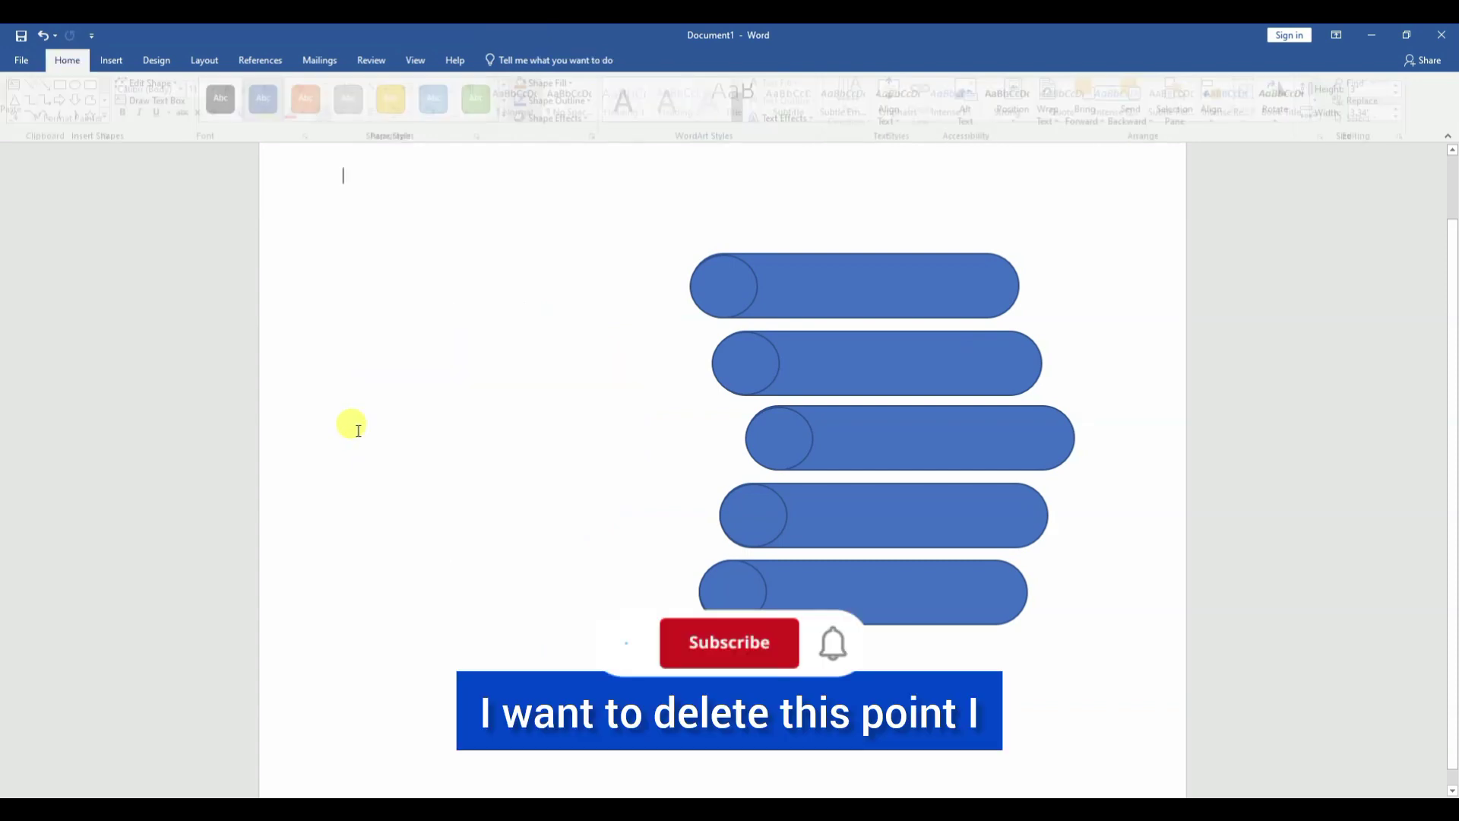
key(ctrl+z)
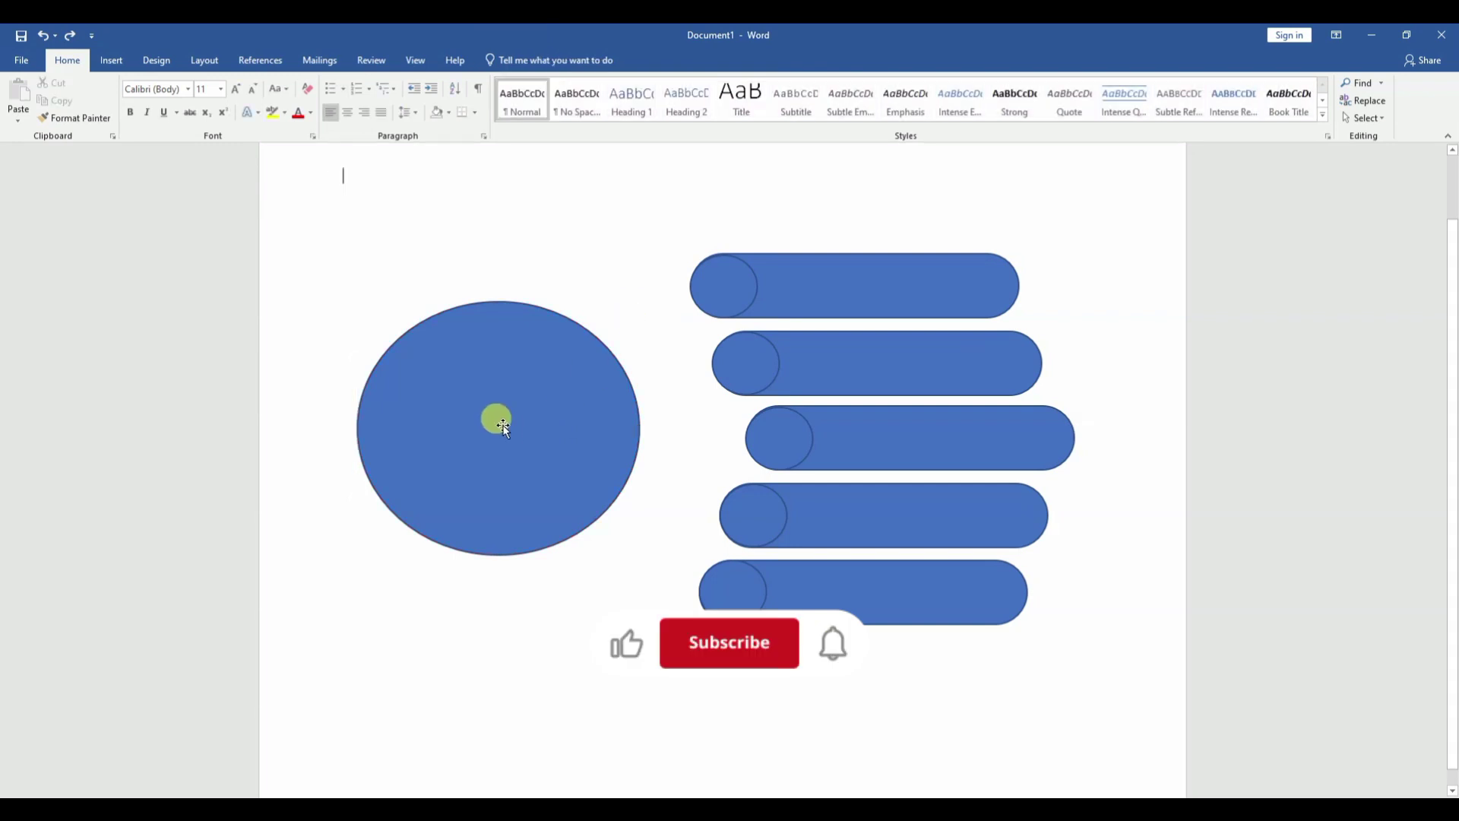
Shrink the oval into a smaller, even circle and nudge it into place.
click(495, 420)
drag(505, 431, 510, 444)
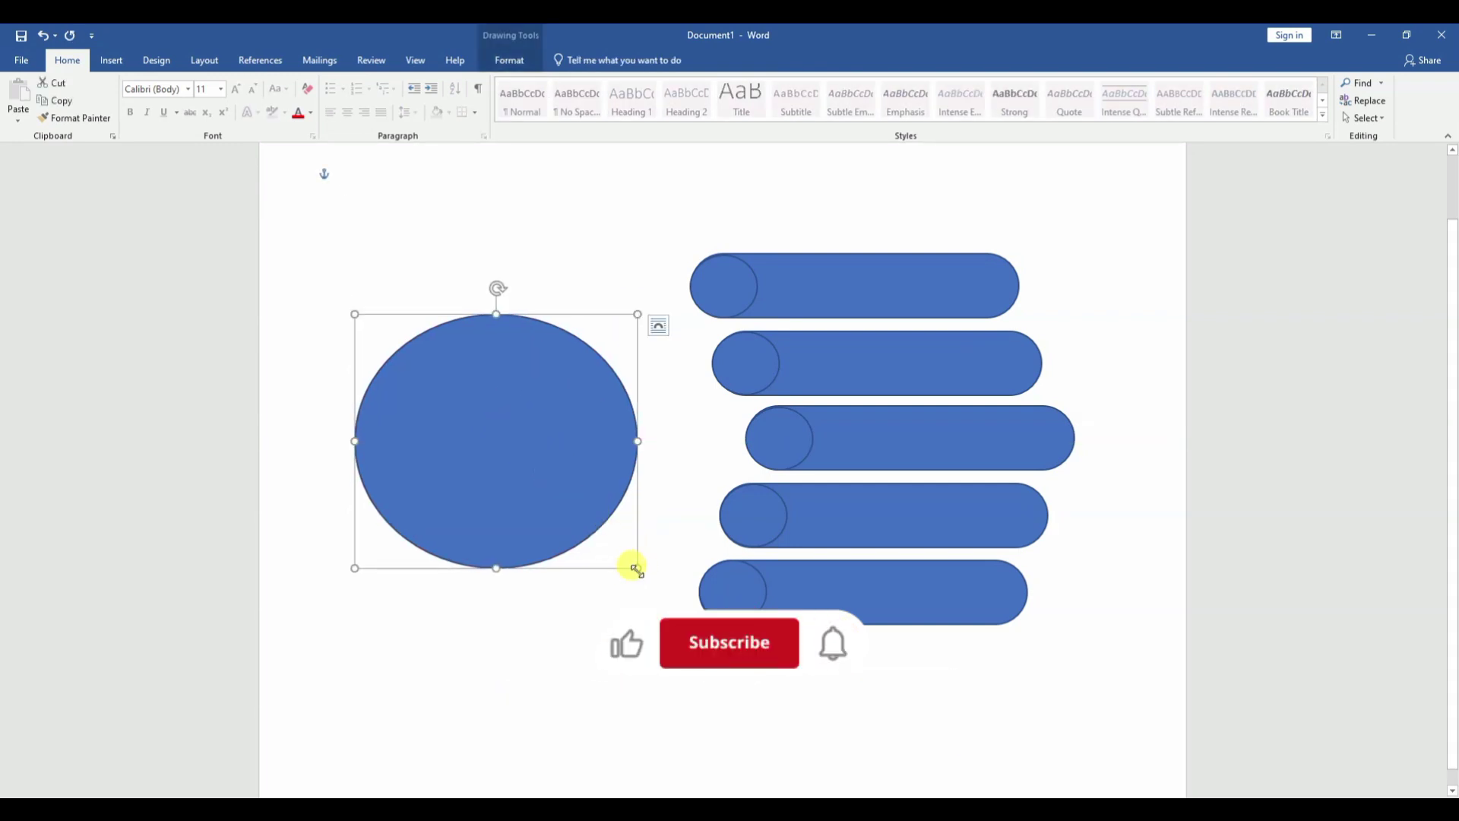
drag(635, 568, 614, 555)
drag(539, 435, 552, 435)
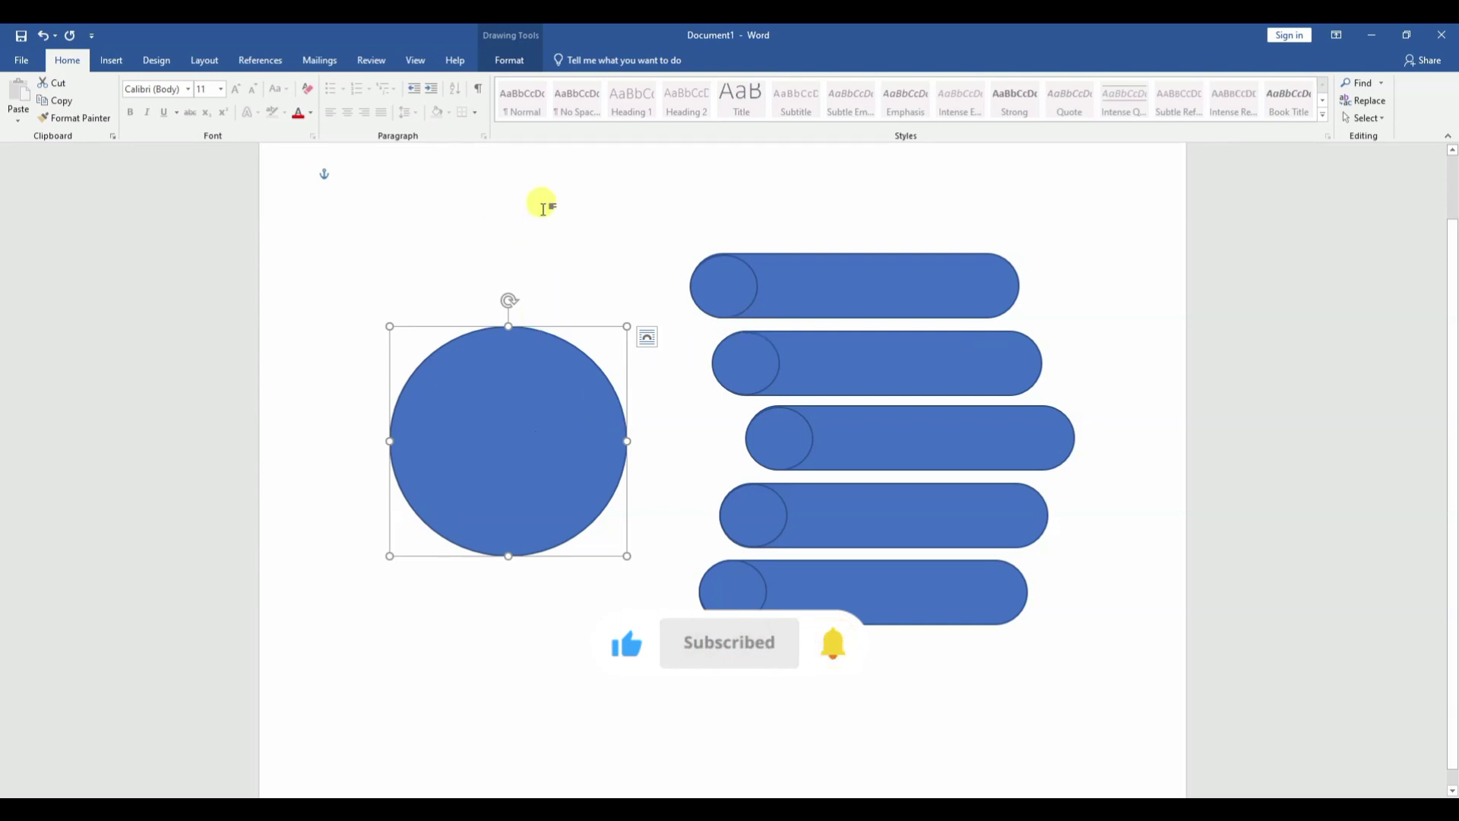
click(560, 489)
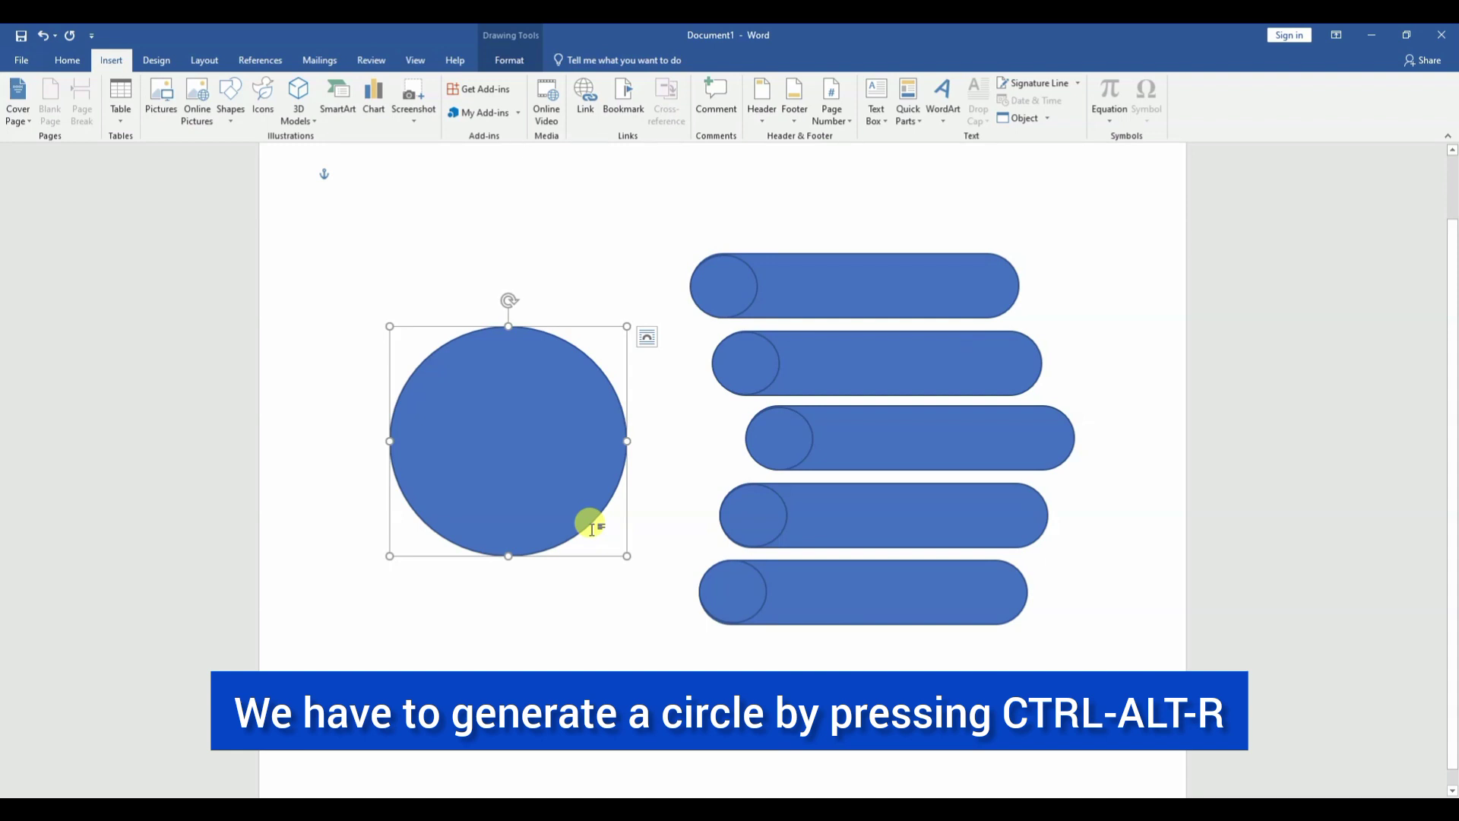
click(620, 554)
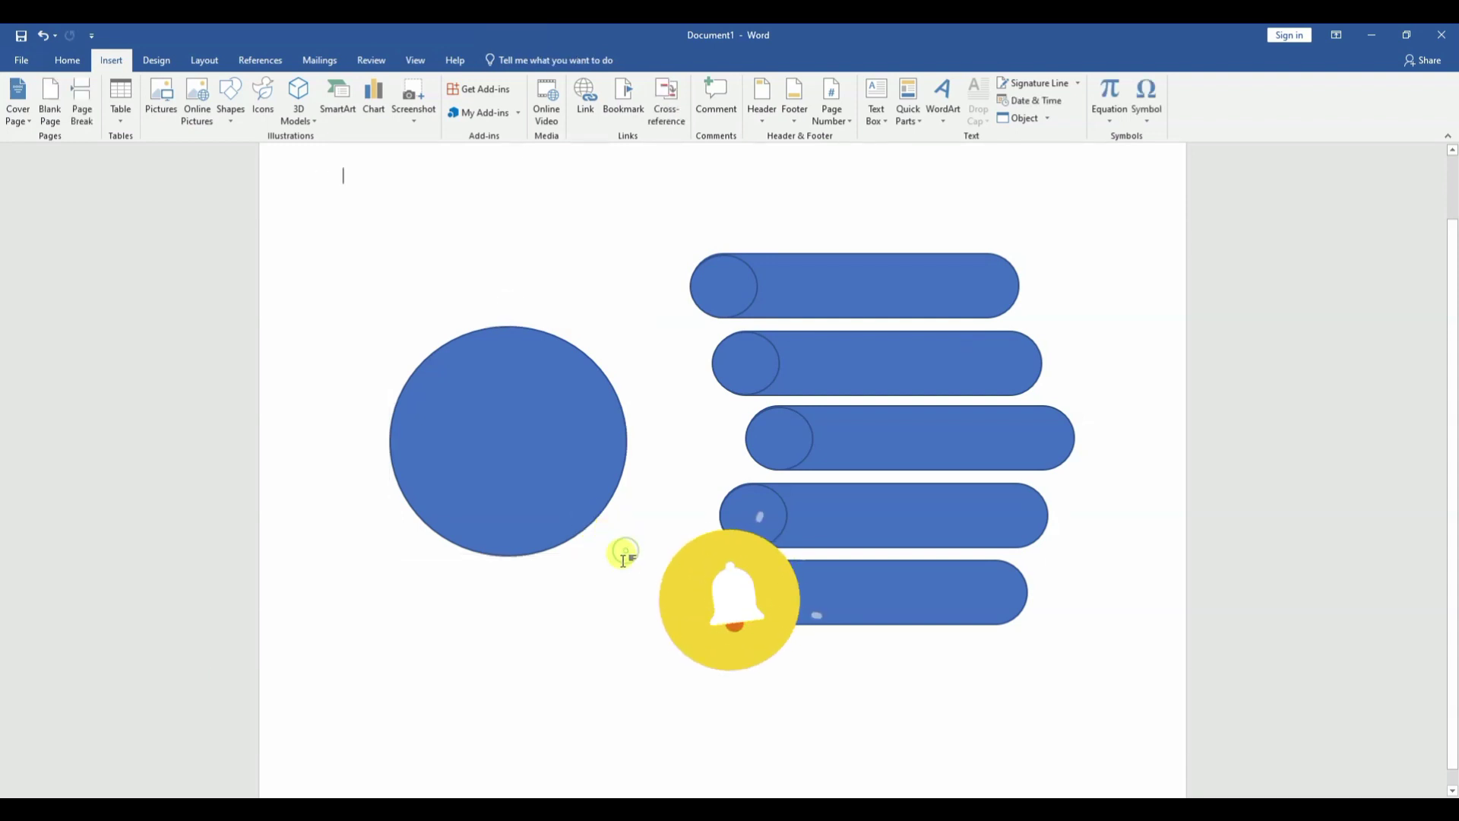
Paste a copy of the big circle and shrink it inside the original.
click(584, 511)
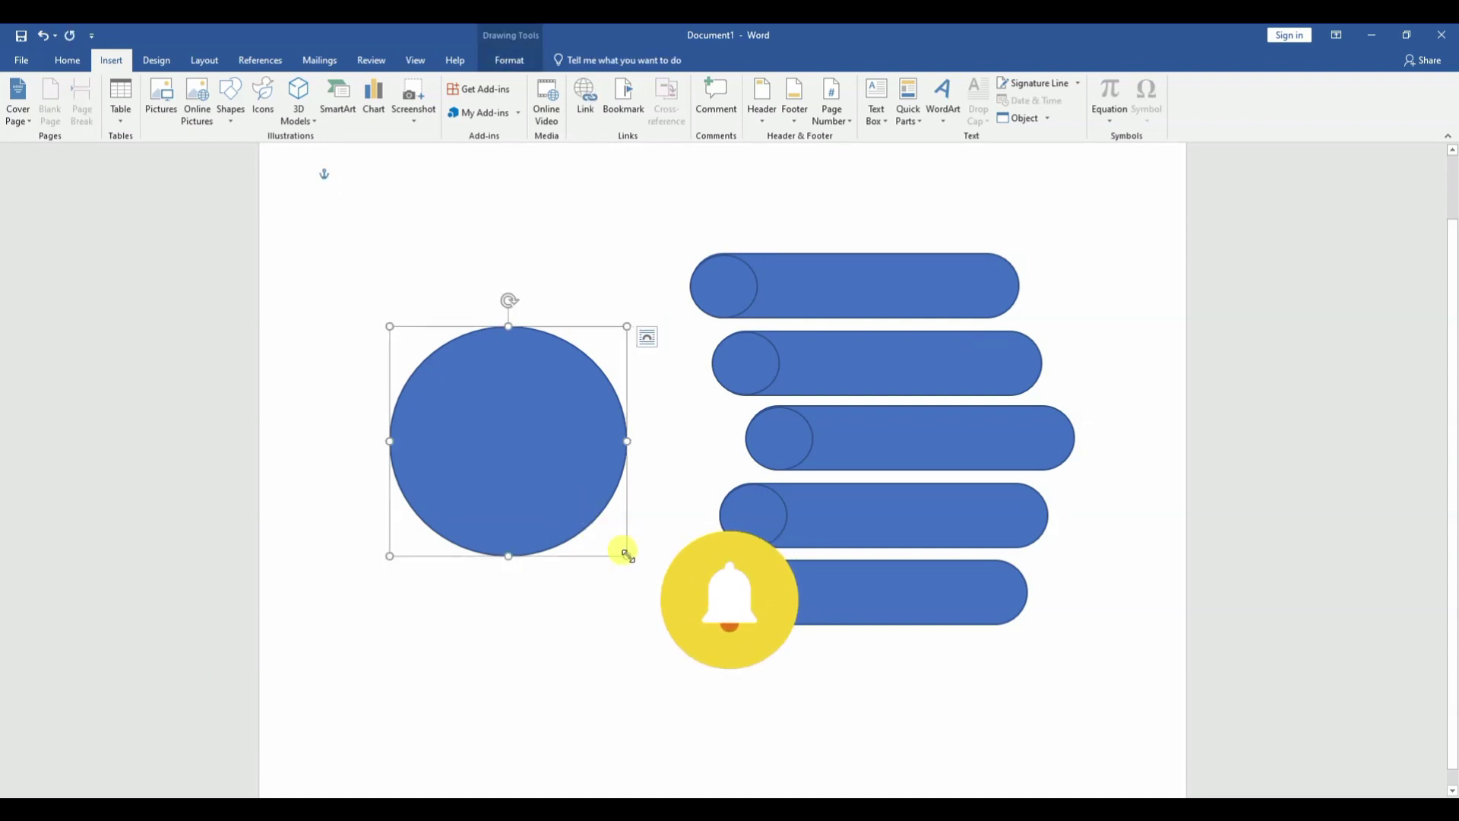
drag(626, 554, 639, 564)
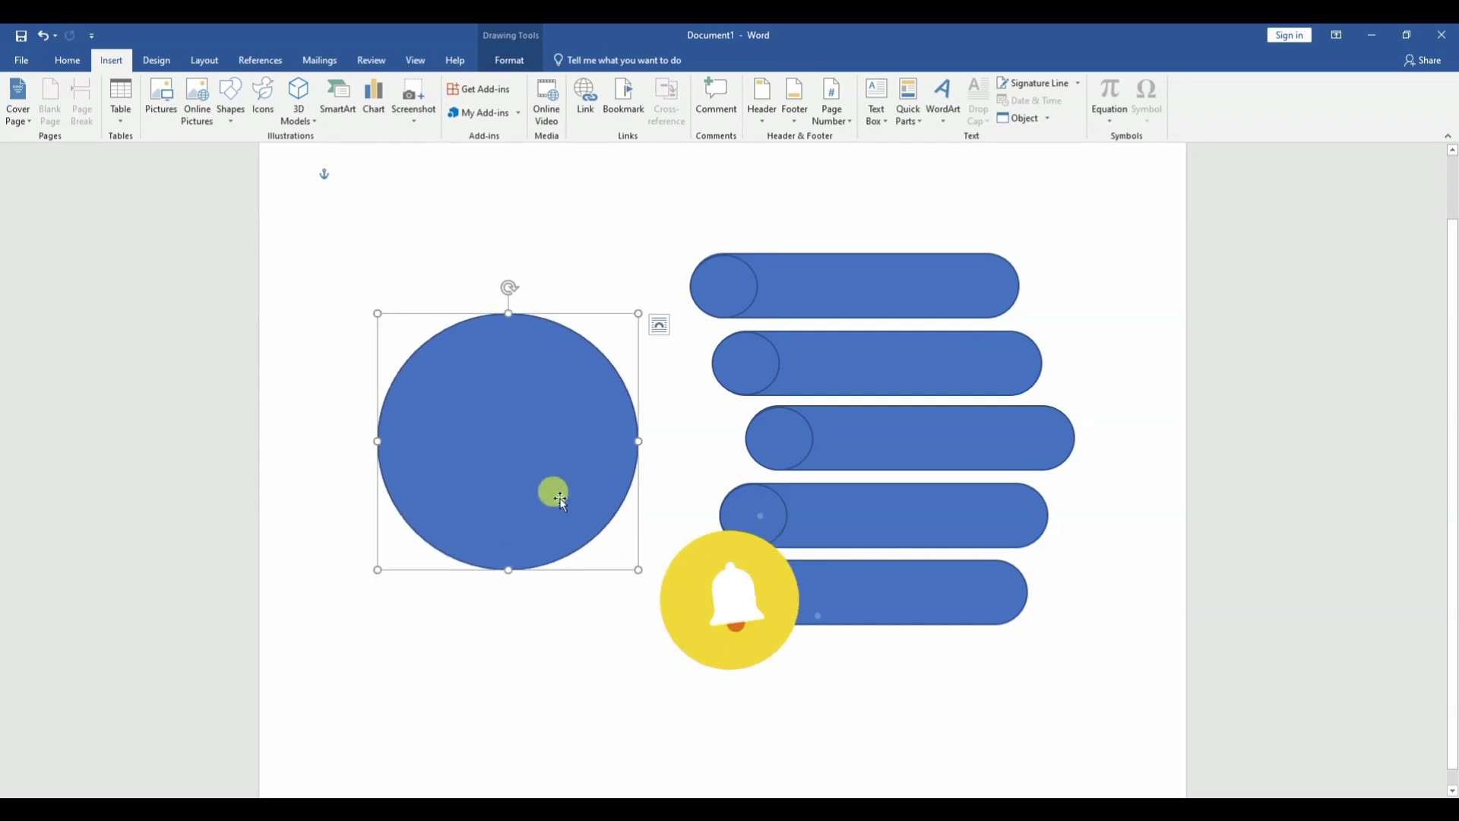
key(Escape)
click(572, 504)
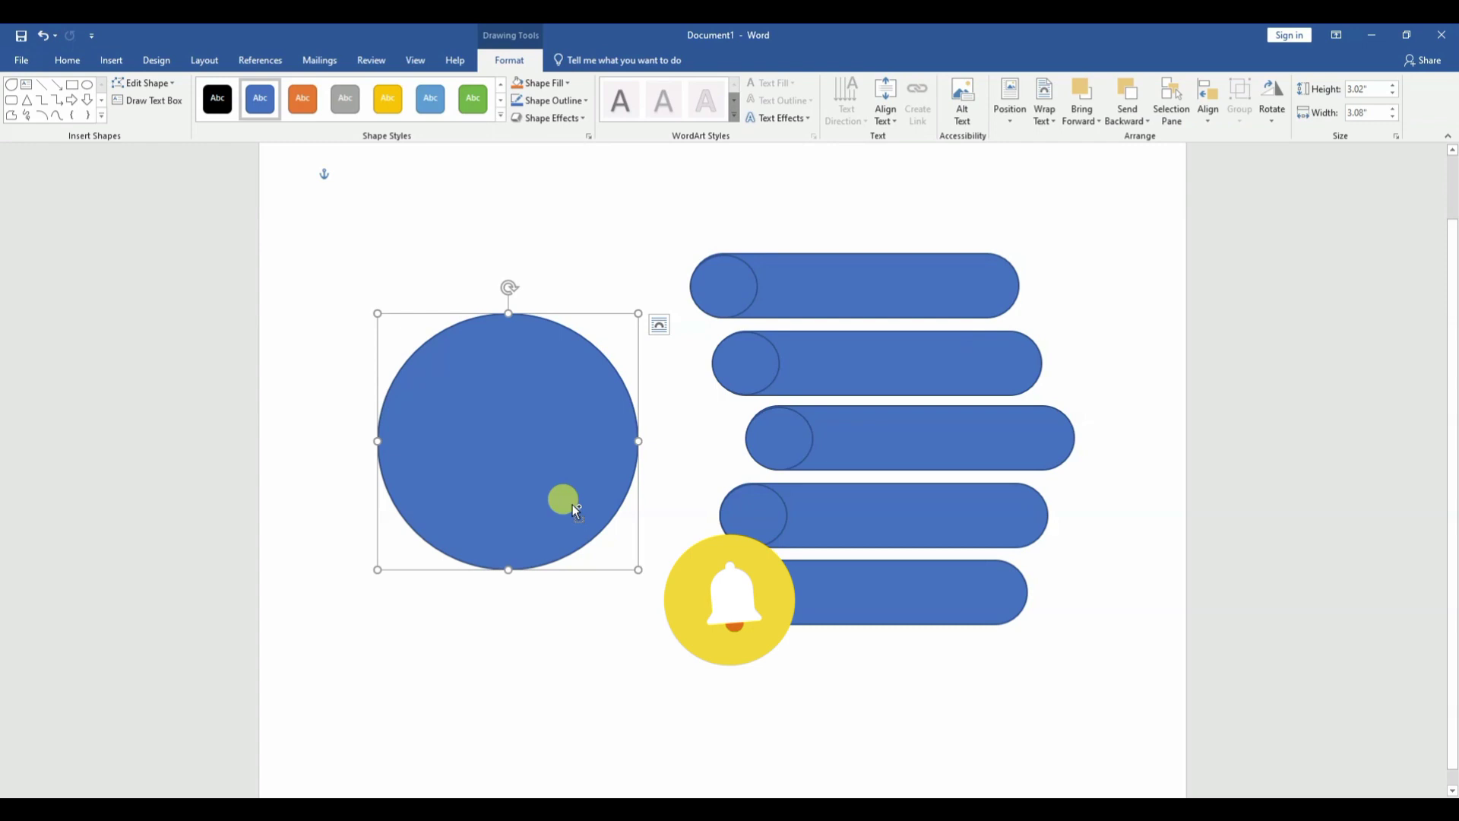
key(ctrl+c)
key(ctrl+v)
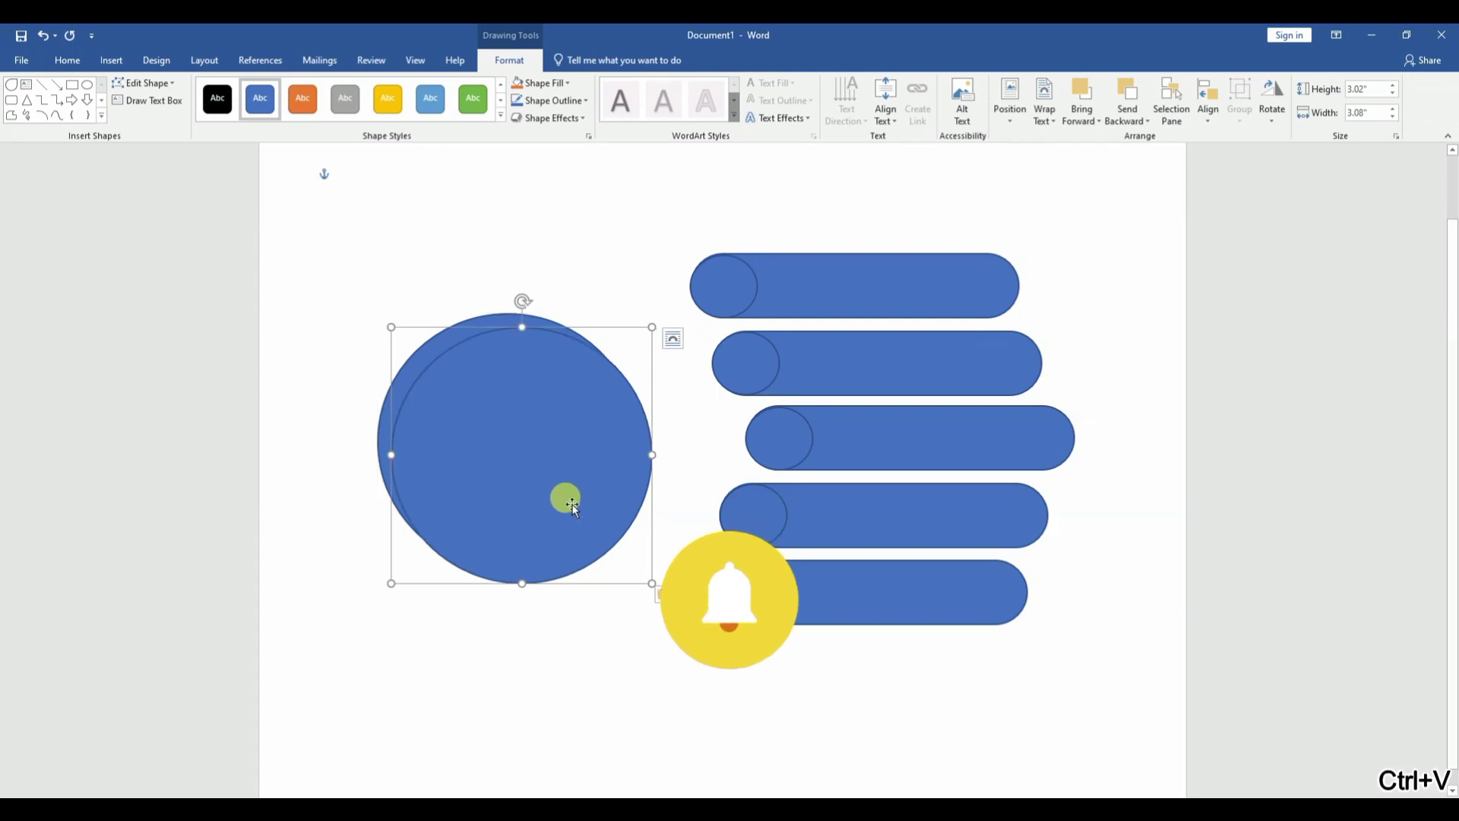
drag(573, 505, 557, 492)
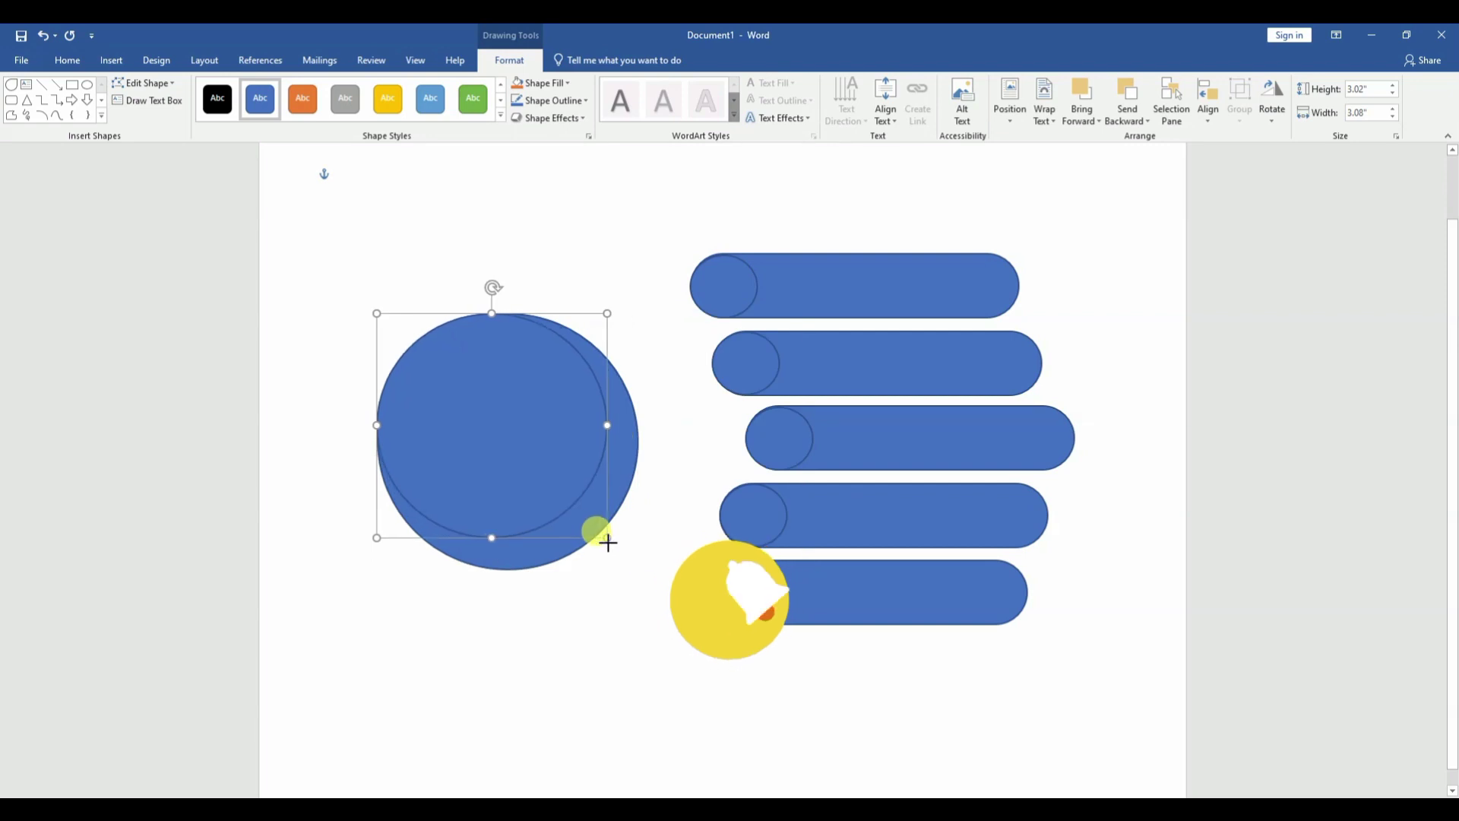
key(ctrl+z)
drag(638, 563, 595, 523)
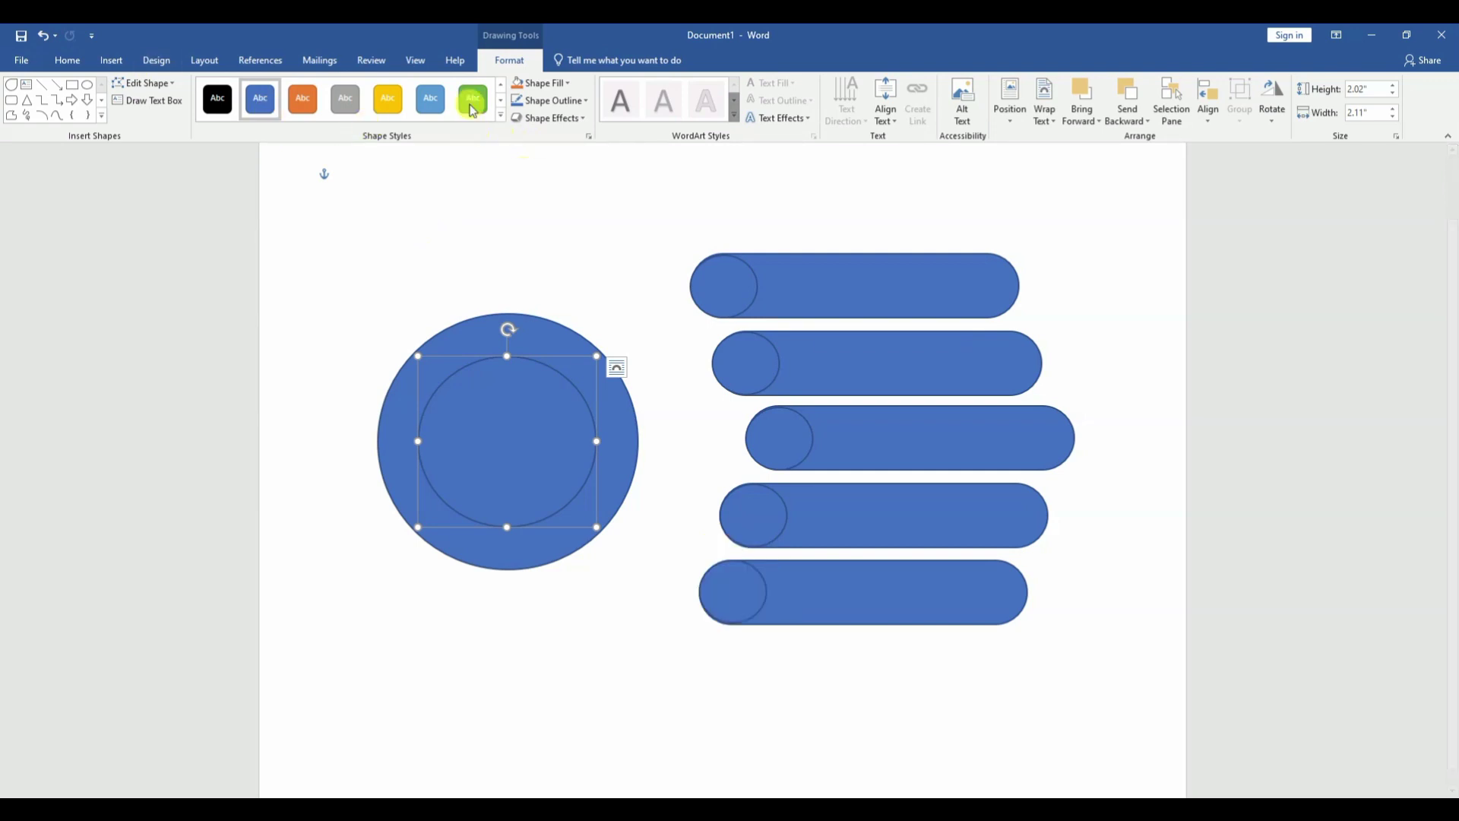
Fill the inner circle white and give the outer circle the yellow shape style.
click(535, 84)
click(519, 119)
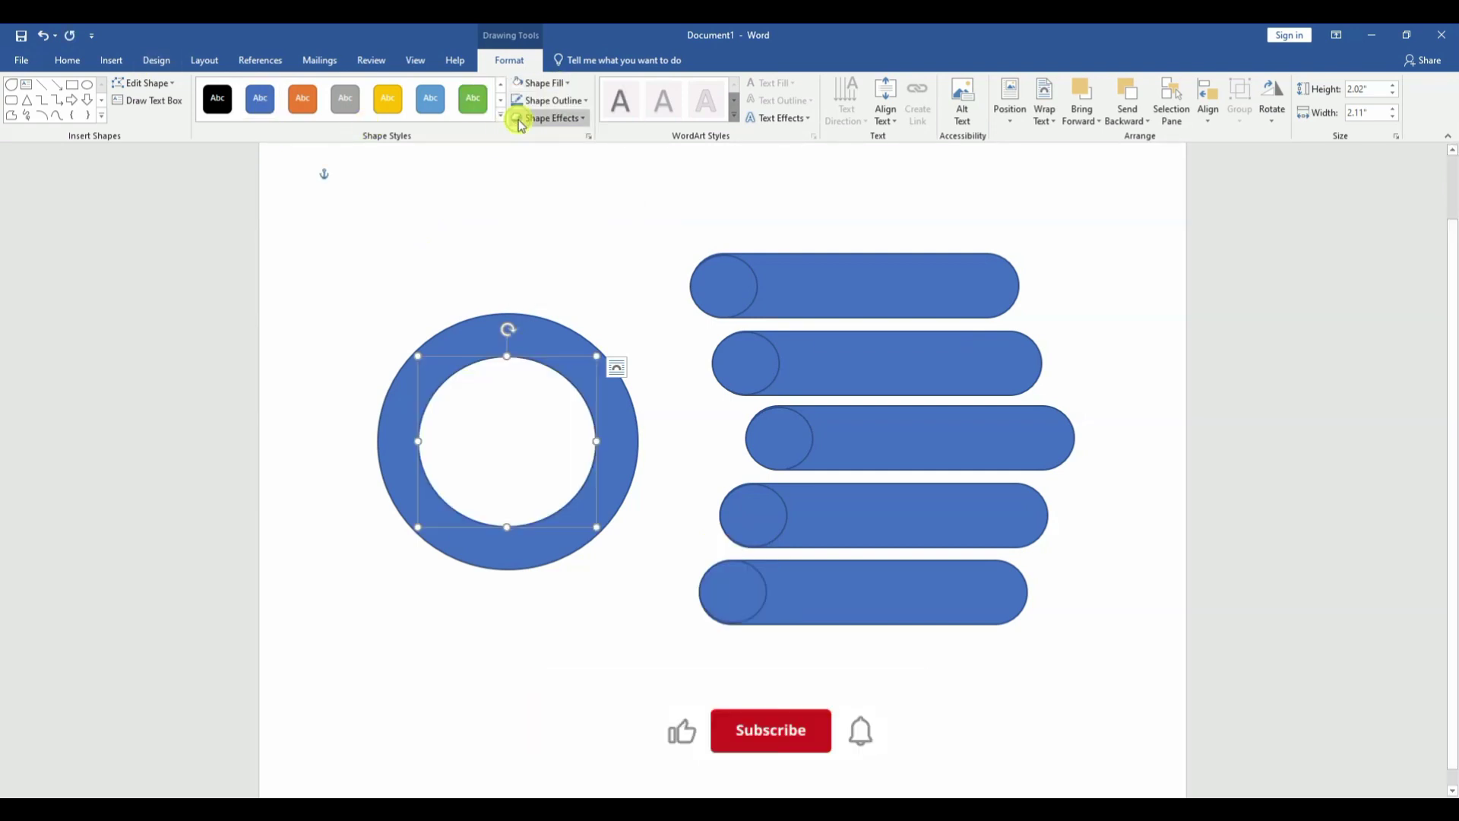
click(602, 513)
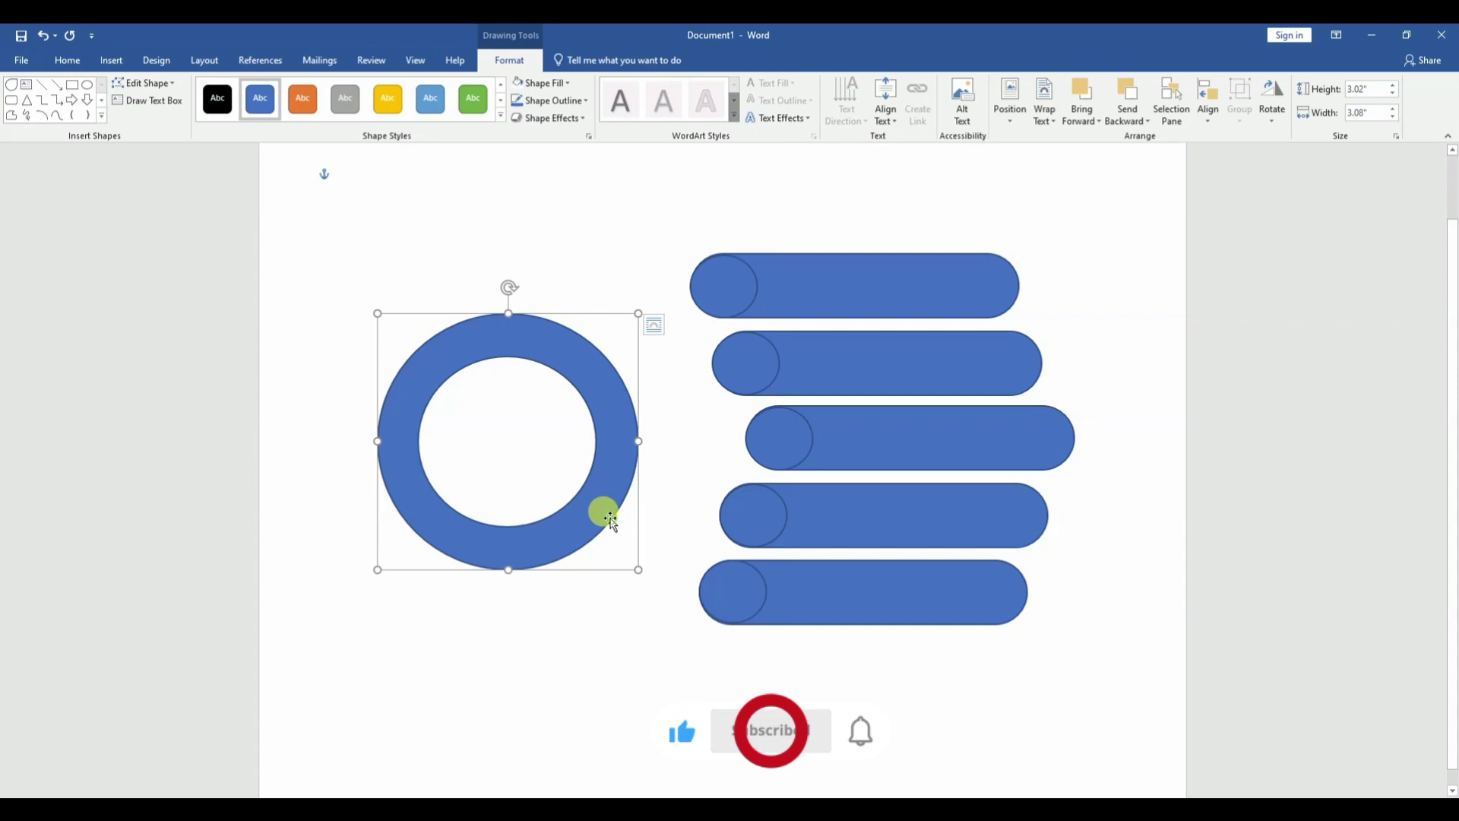
click(500, 116)
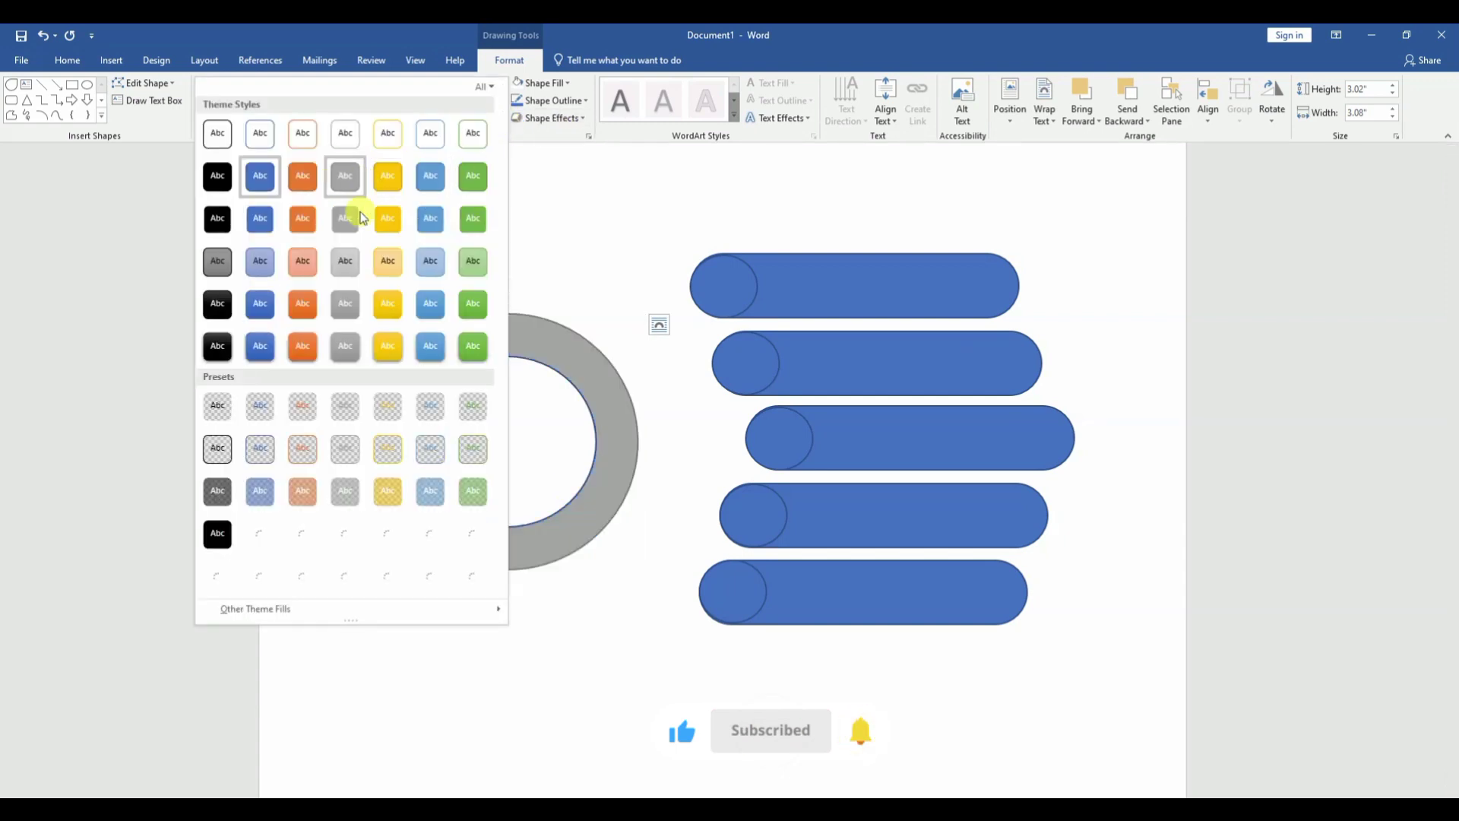
click(396, 355)
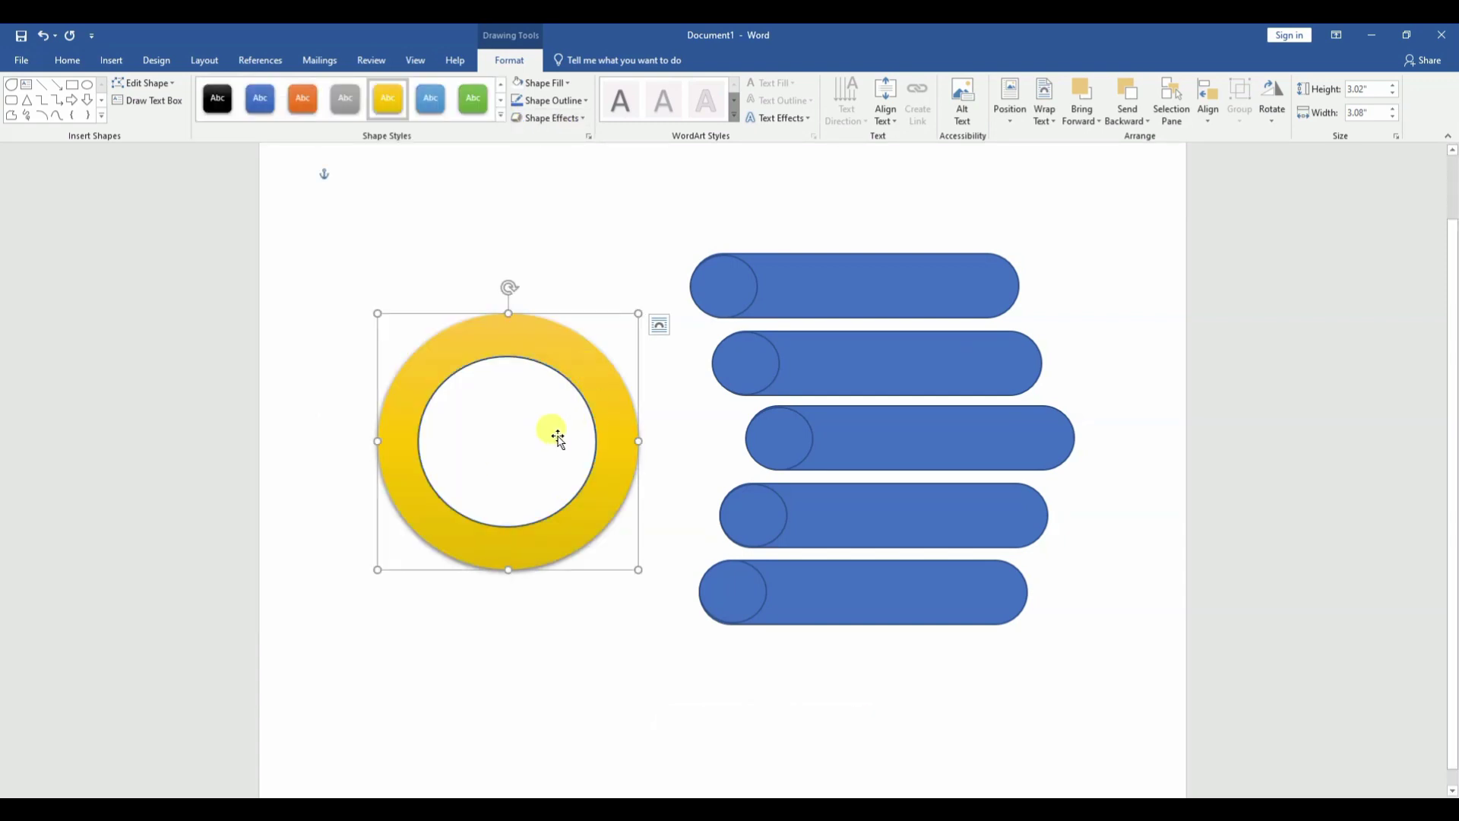
Remove the outline from the inner white circle.
click(554, 434)
click(584, 103)
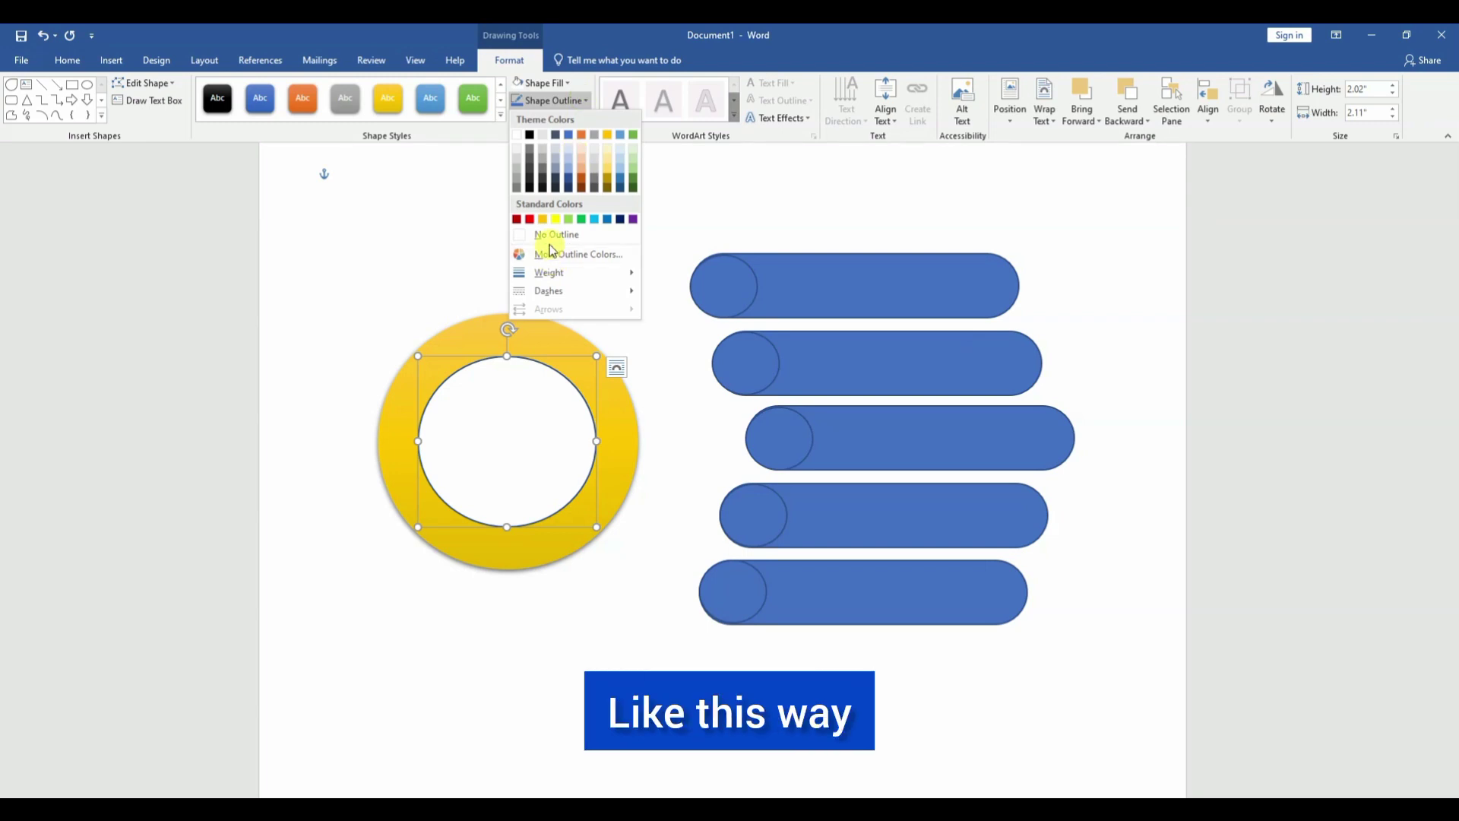
click(550, 242)
Select the five small circles at the bars' left ends.
click(652, 270)
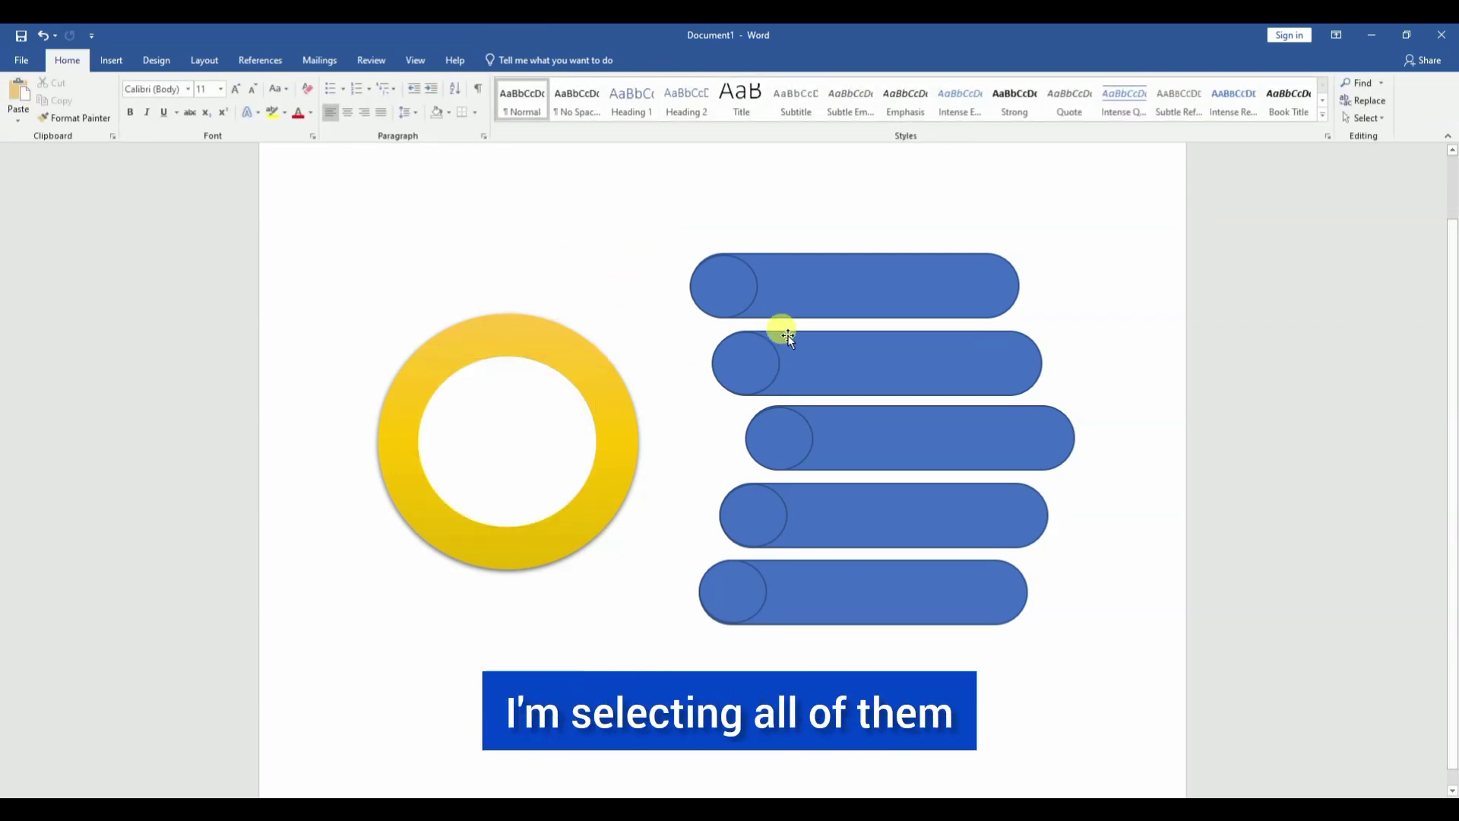
click(810, 294)
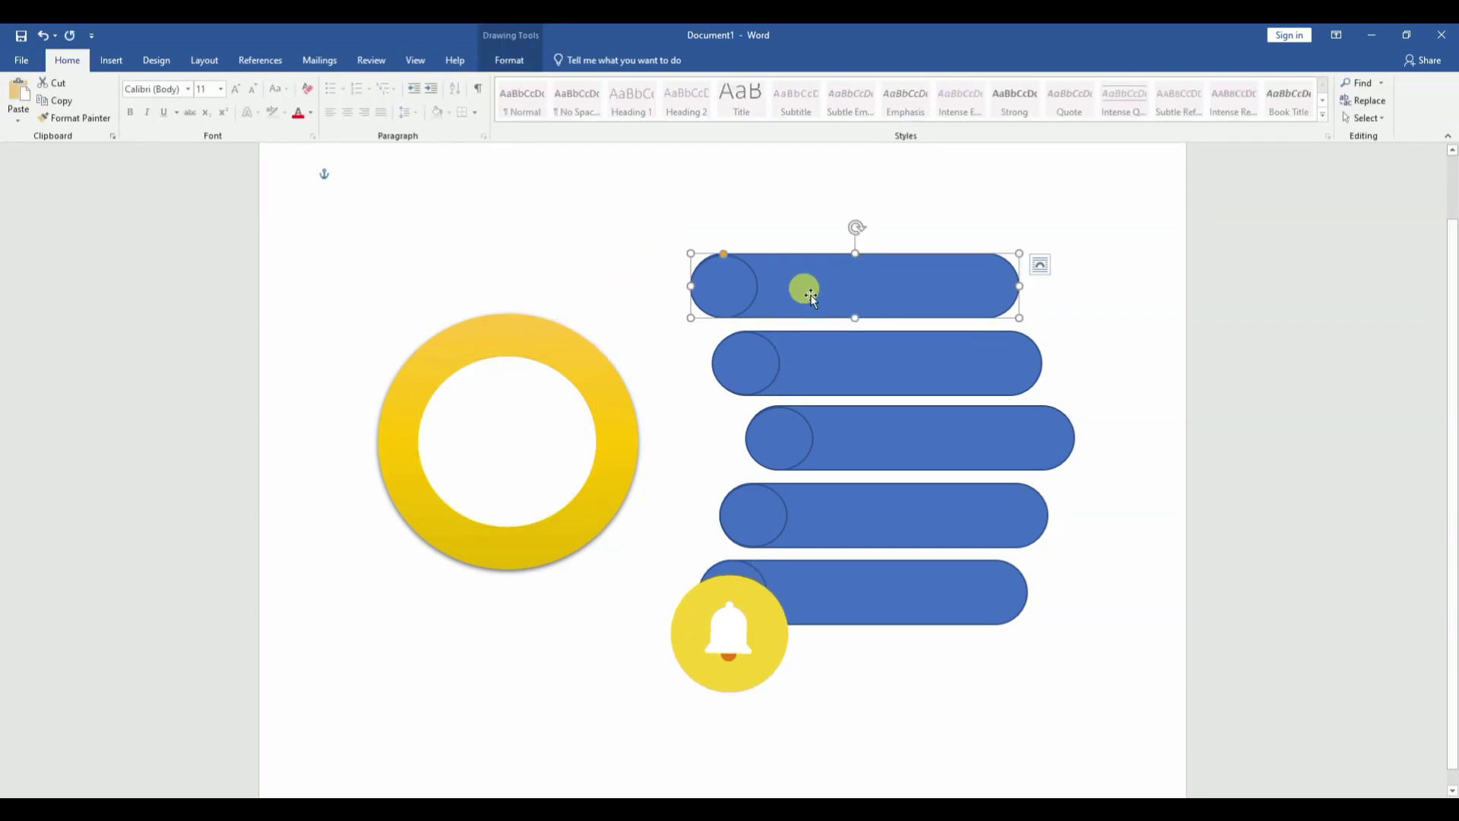
shift+click(744, 286)
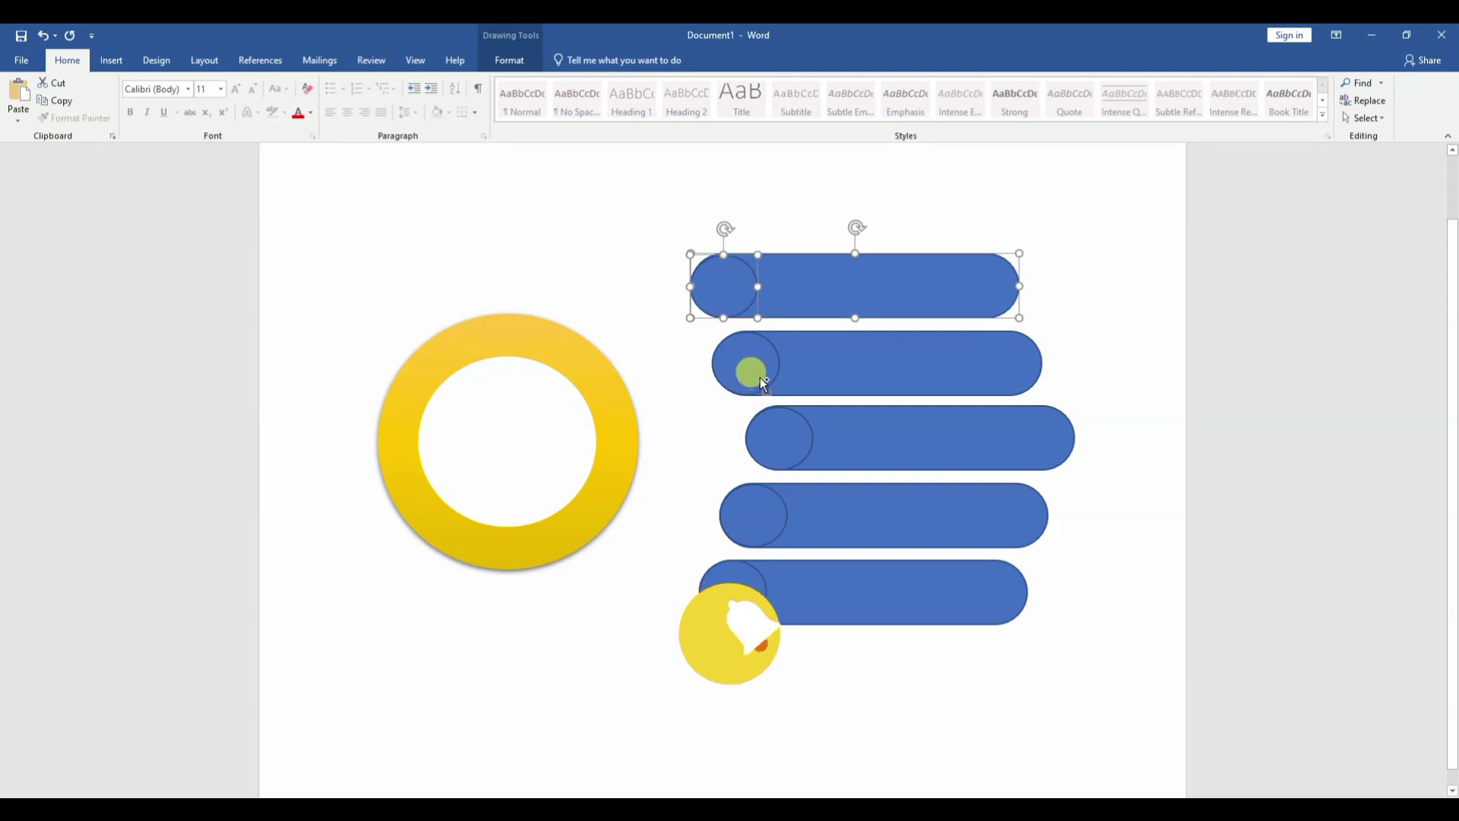
shift+click(759, 377)
shift+click(797, 429)
shift+click(843, 428)
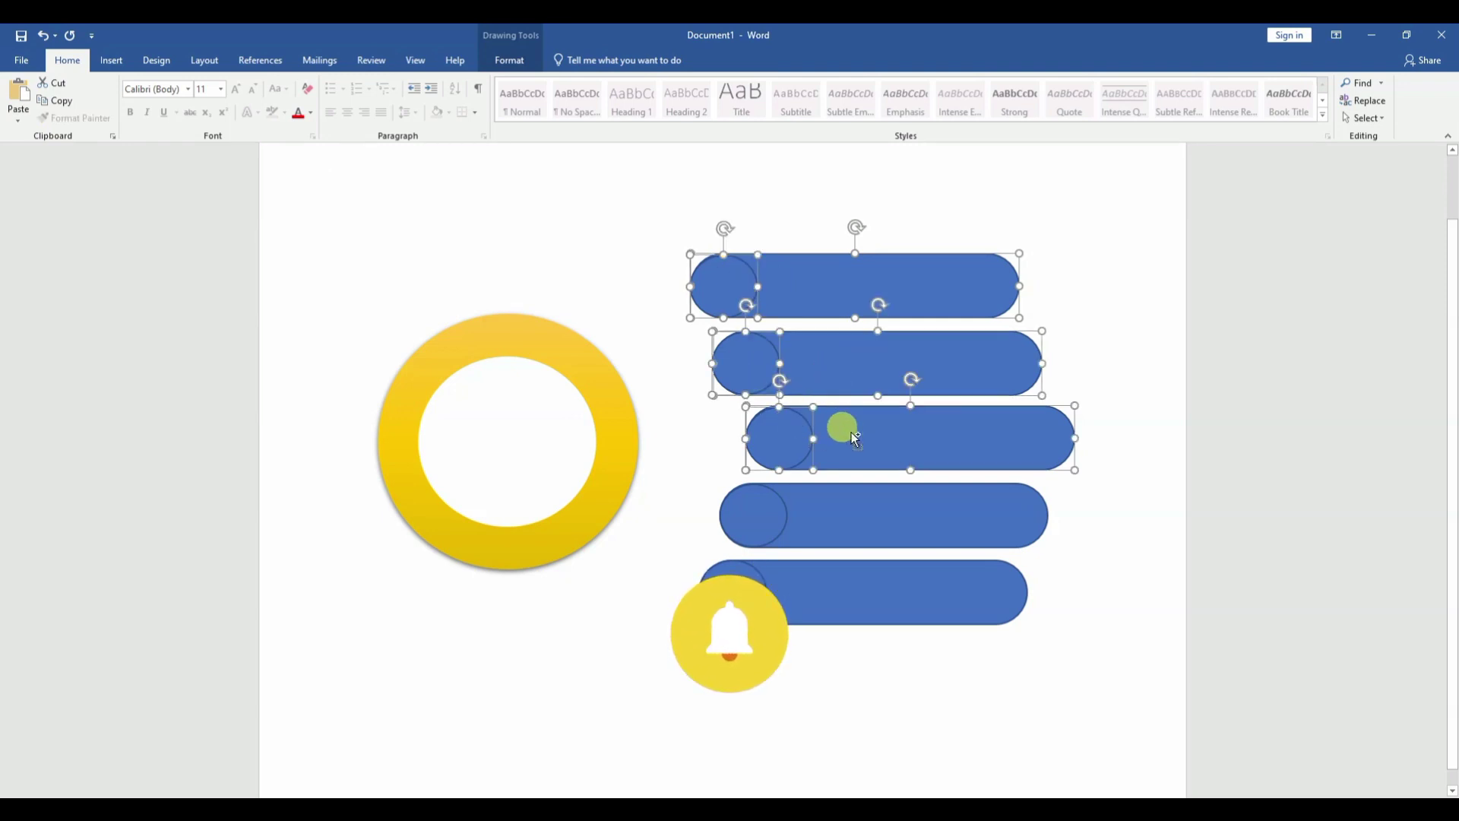
click(1135, 243)
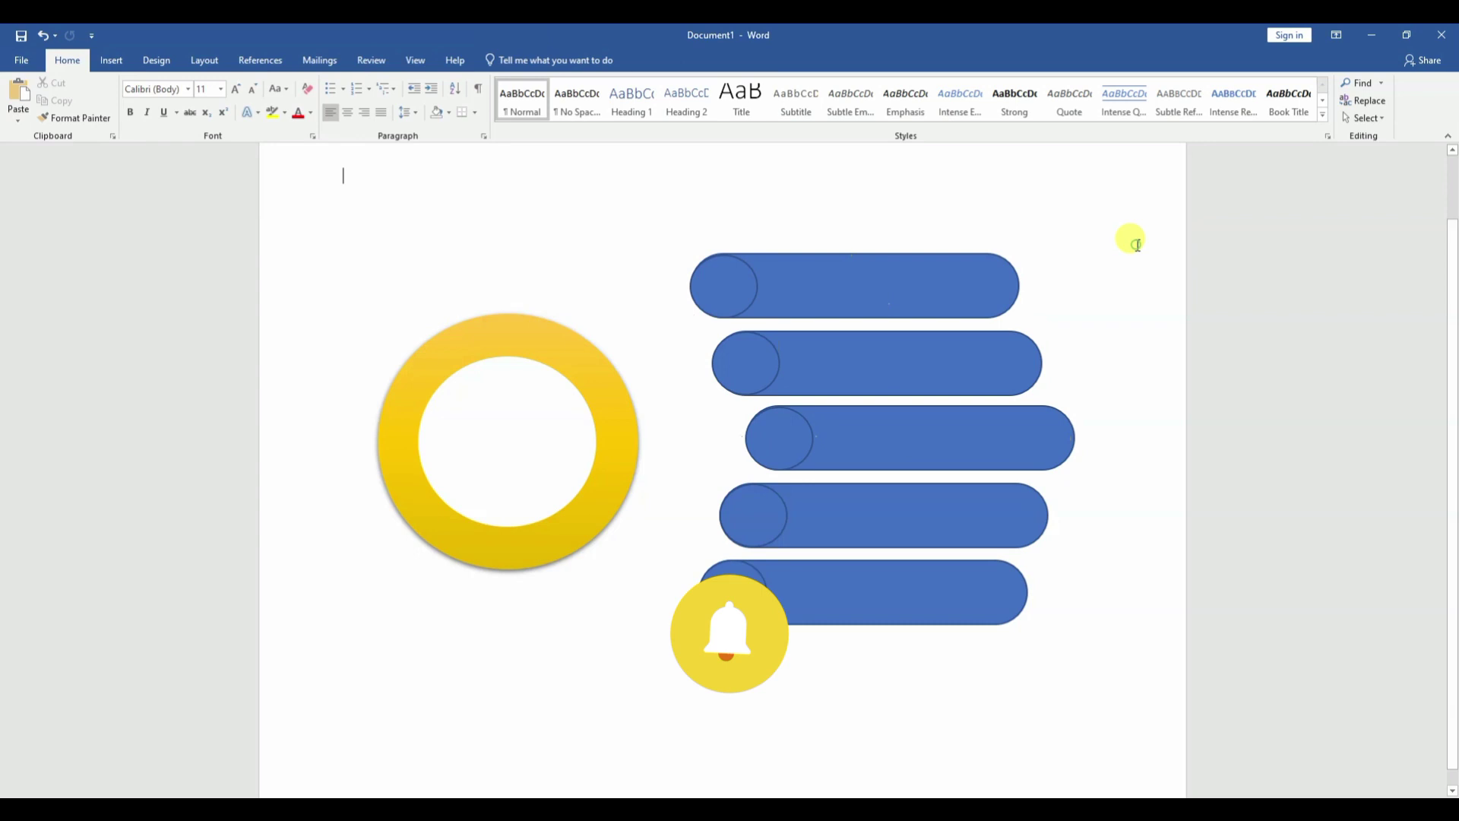
click(743, 279)
shift+click(783, 432)
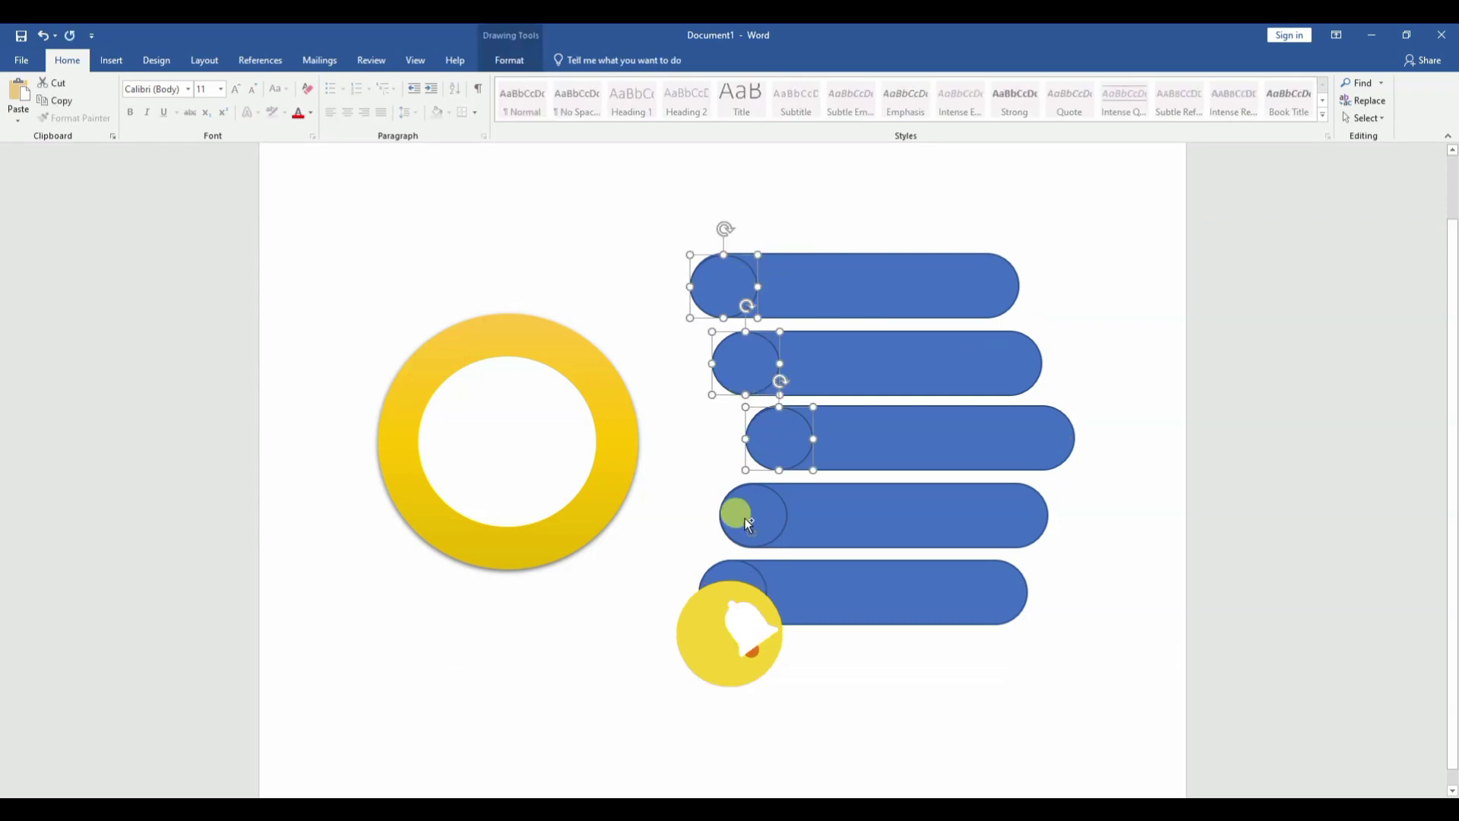
shift+click(744, 518)
shift+click(736, 570)
Apply a fill to the five small circles, then undo the last change.
click(508, 63)
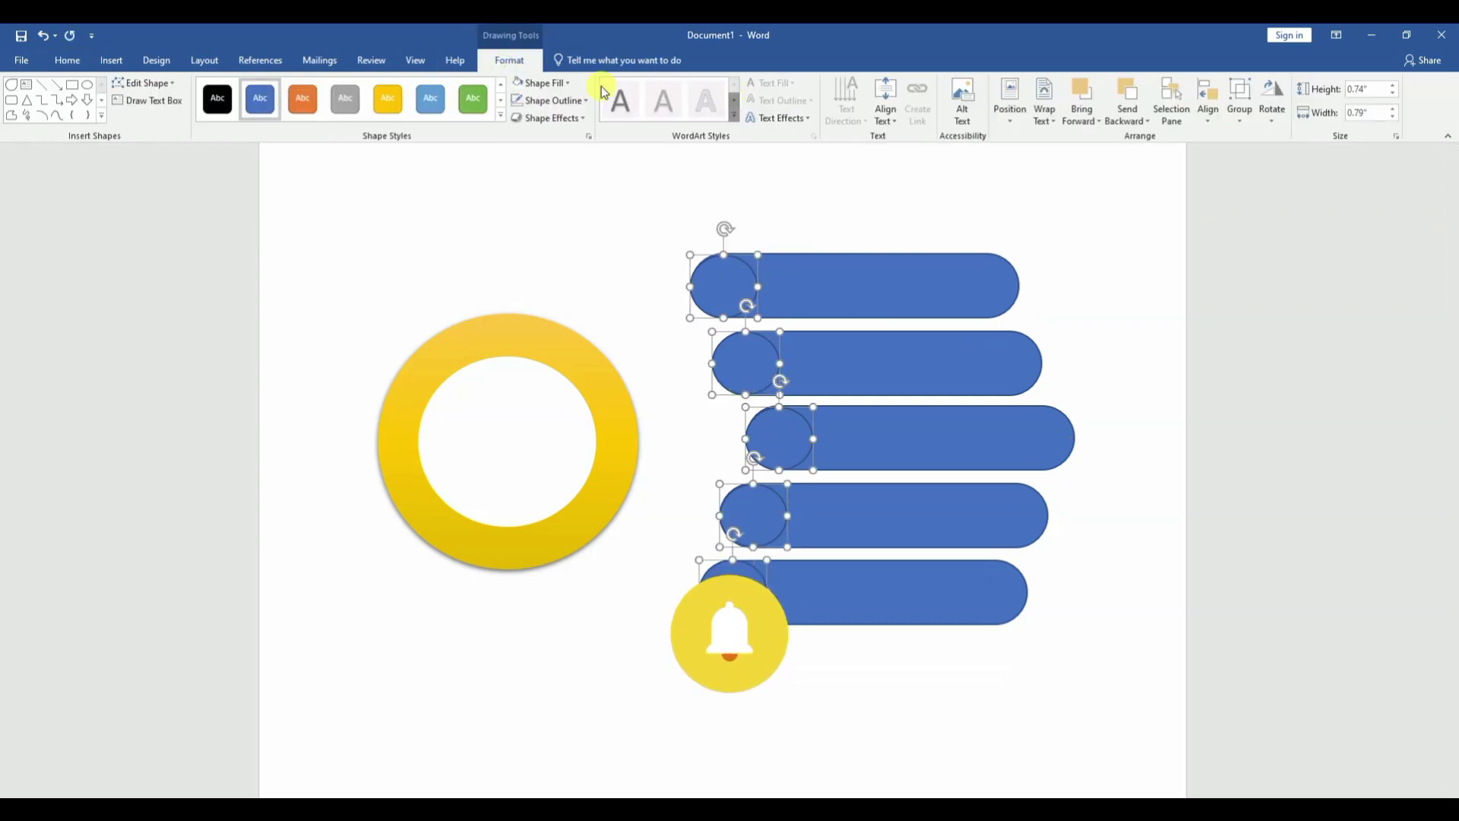
click(569, 83)
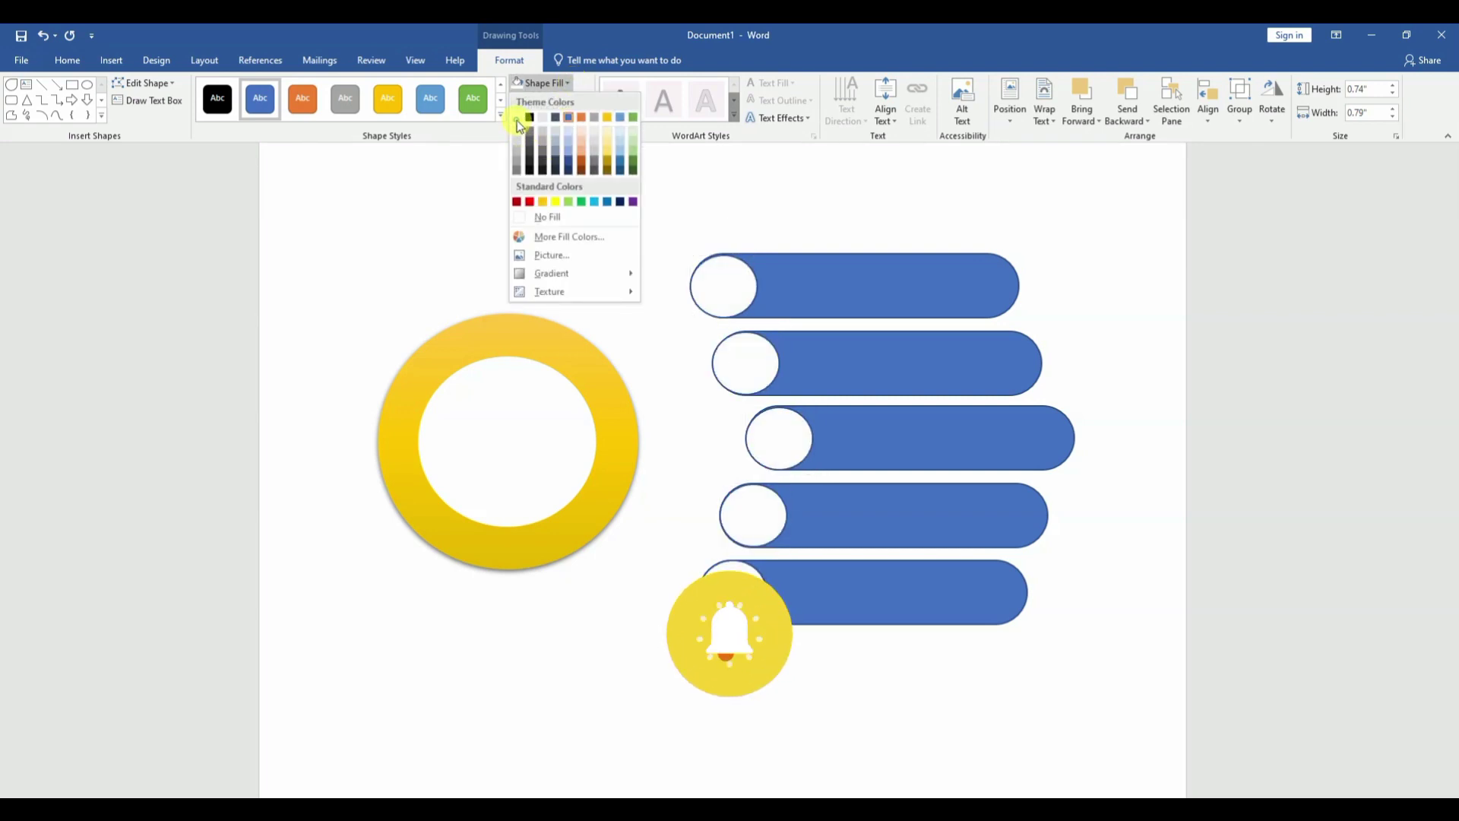
click(567, 116)
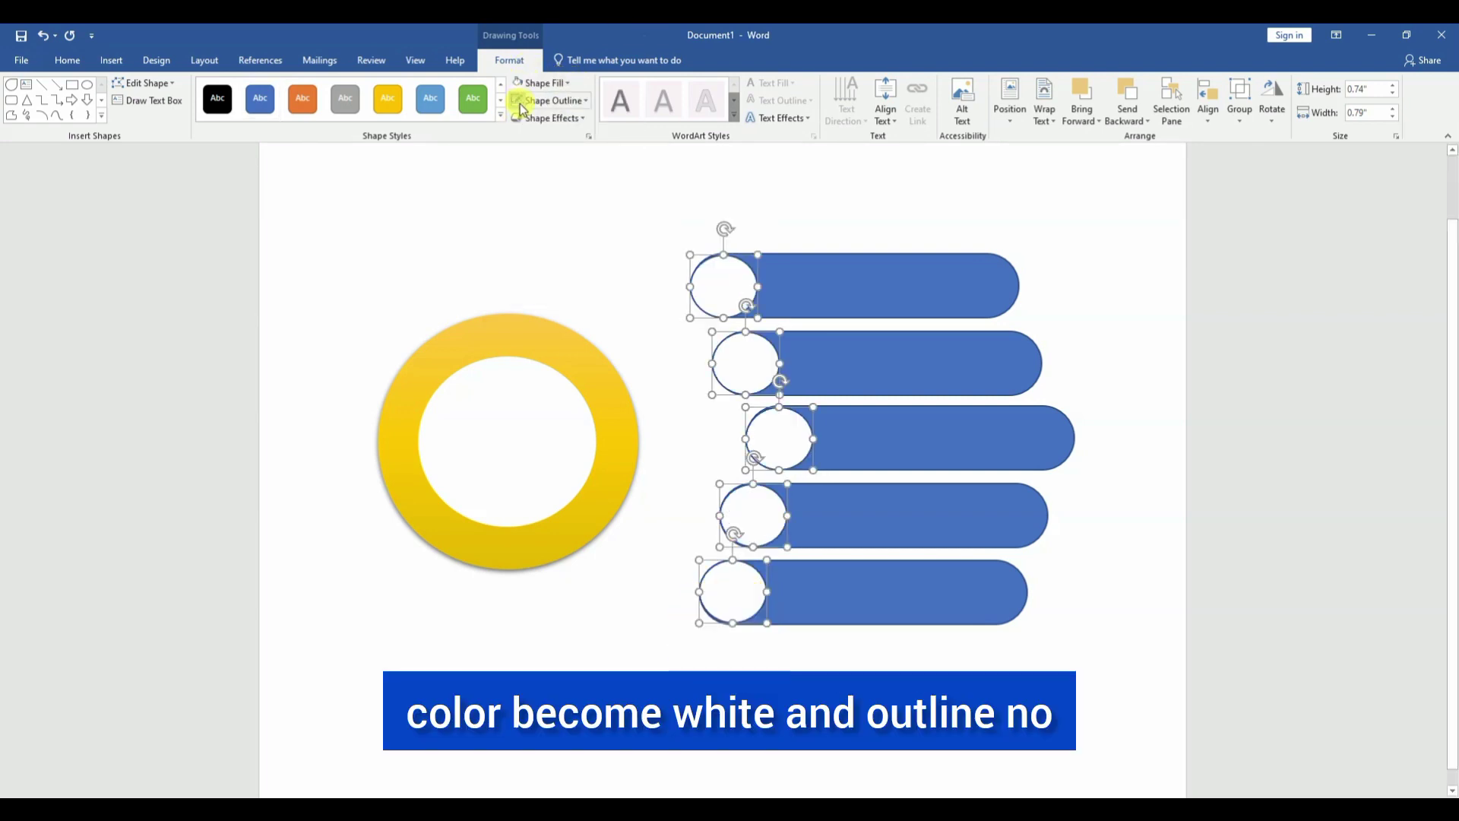
click(592, 217)
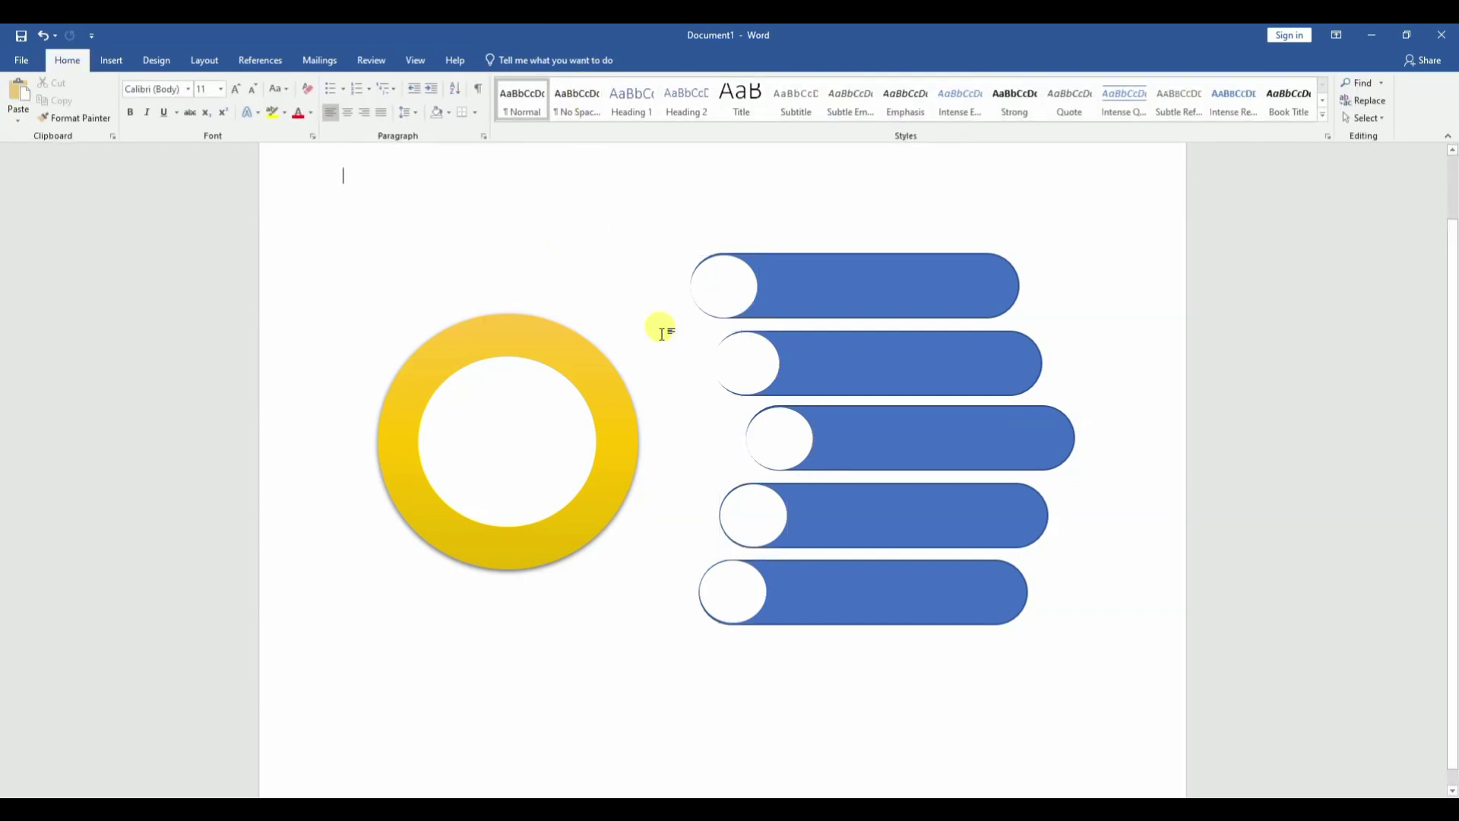
key(ctrl+z)
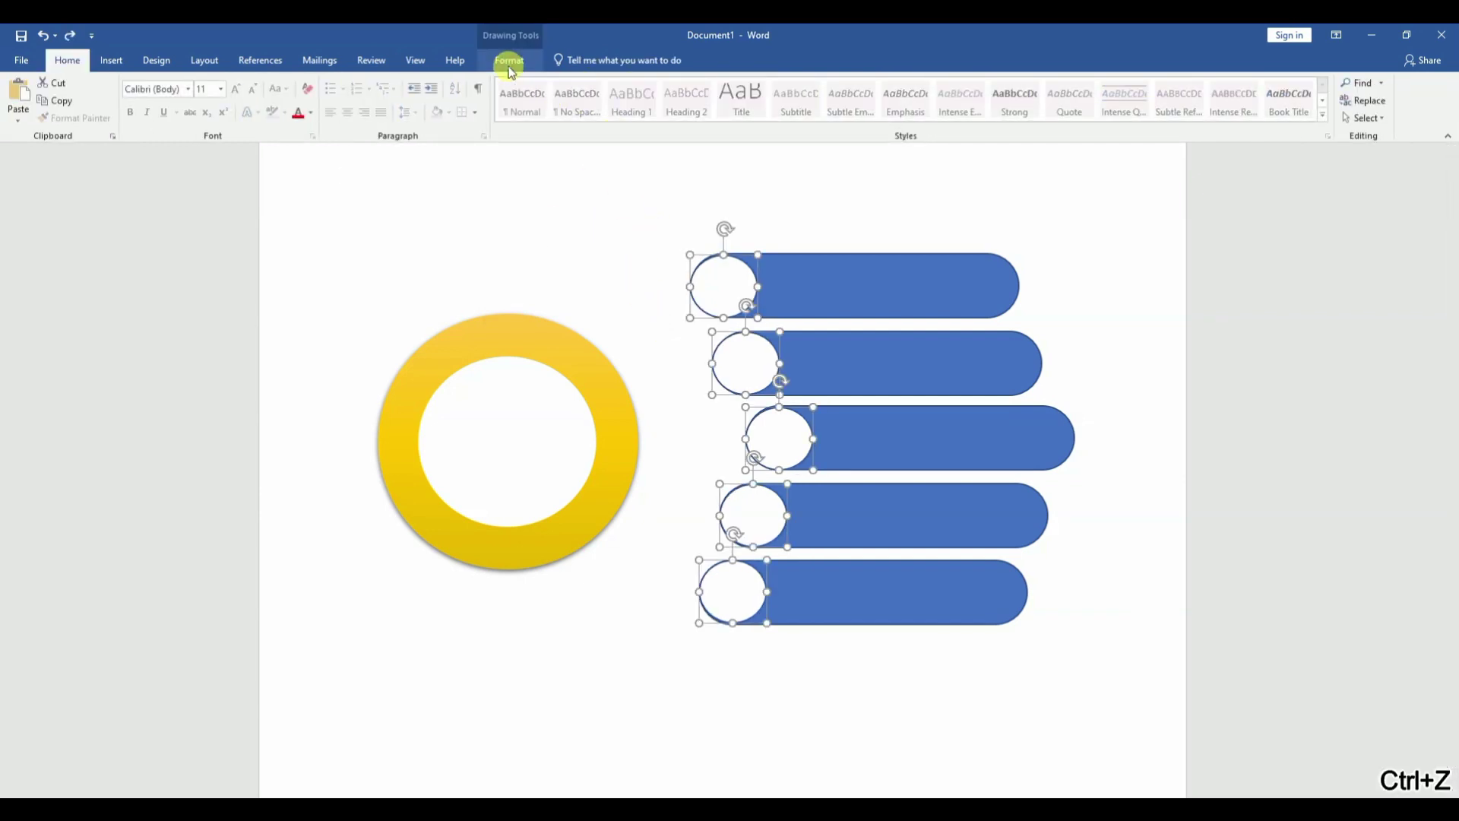
Set the five small circles to No Outline and deselect them.
click(509, 61)
click(585, 100)
click(576, 222)
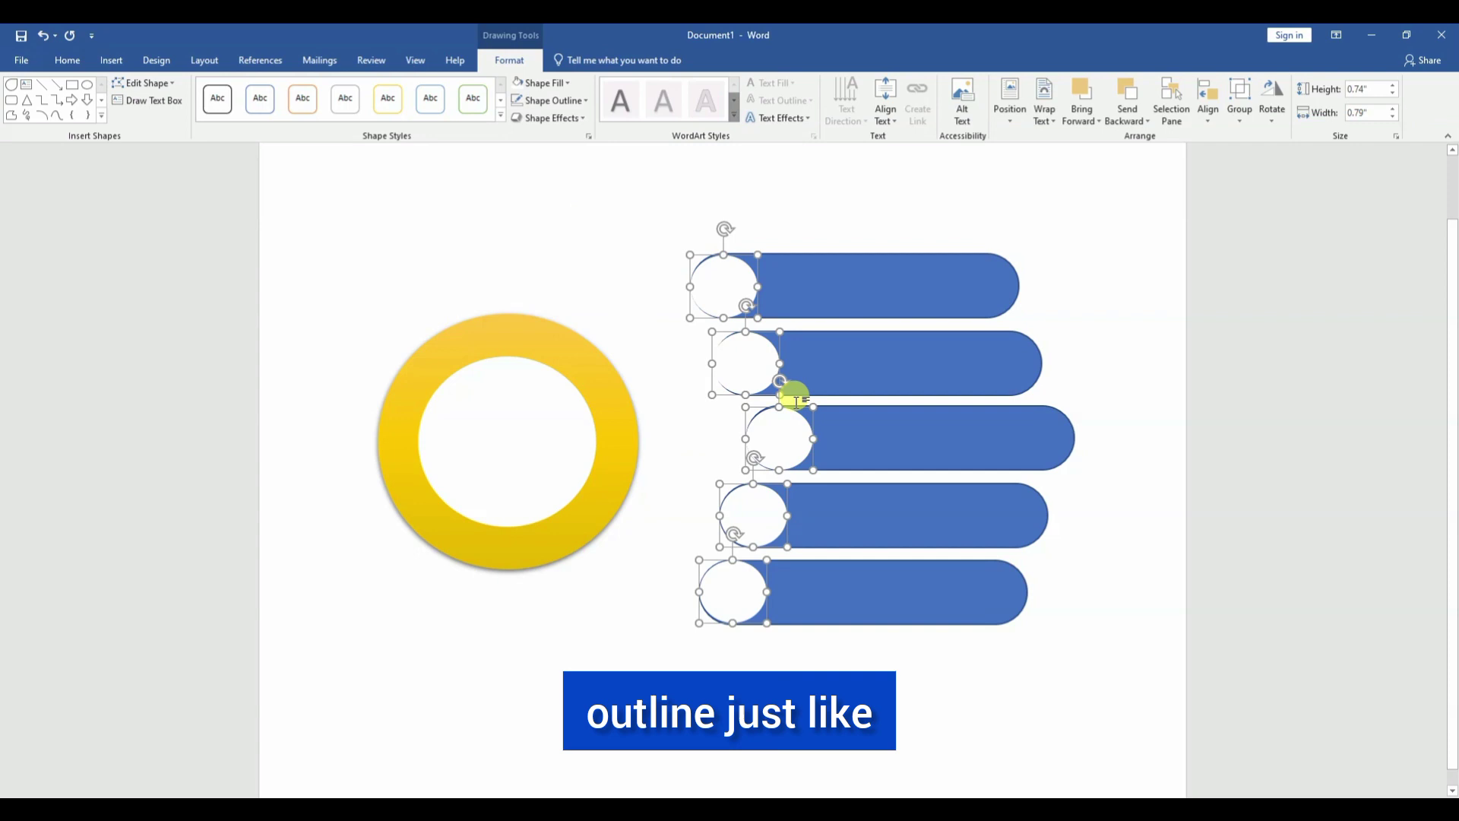
click(819, 183)
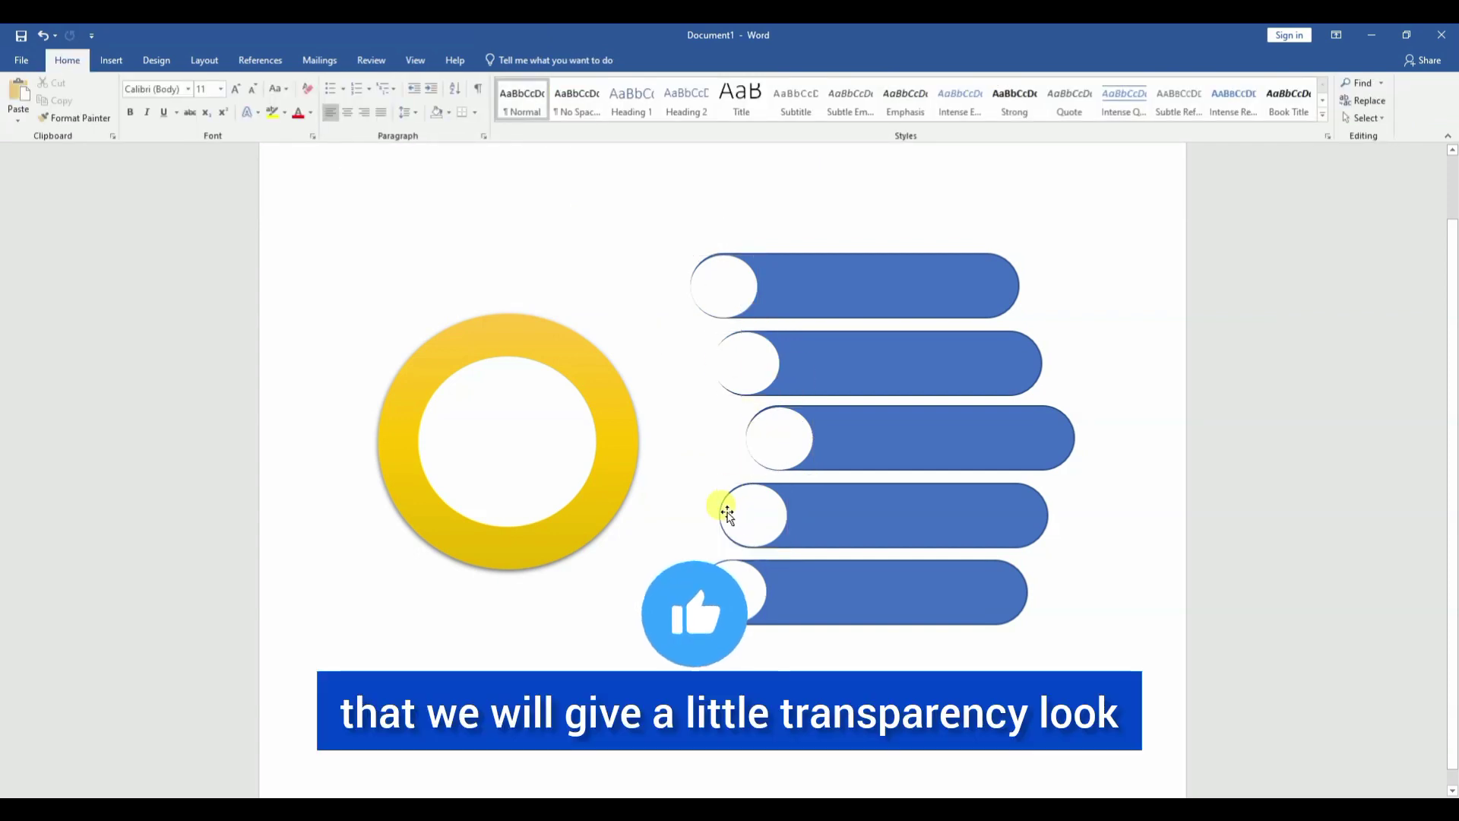
Add the connector's end circles with no fill and a dark outline.
click(735, 515)
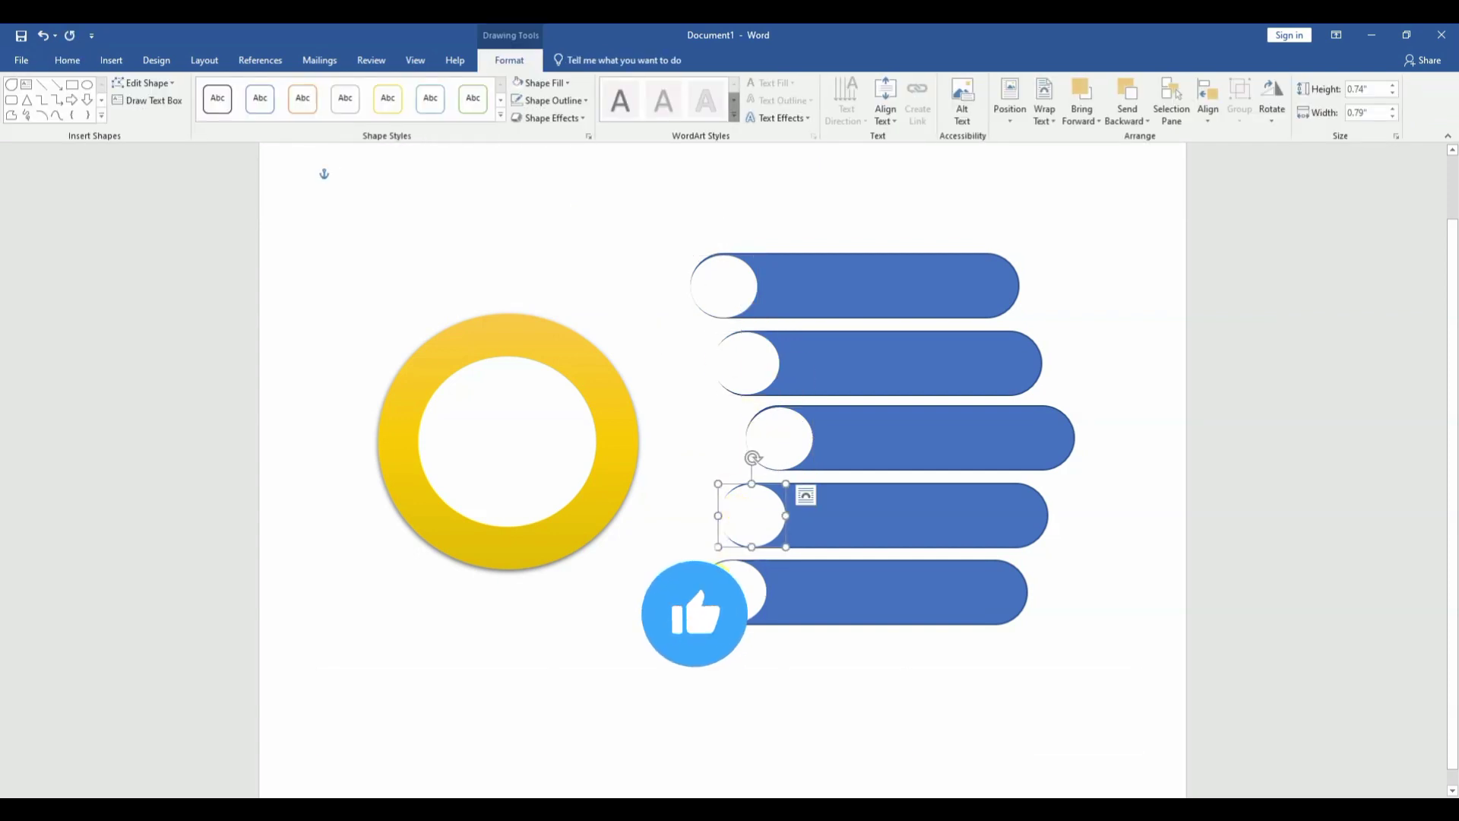
click(755, 590)
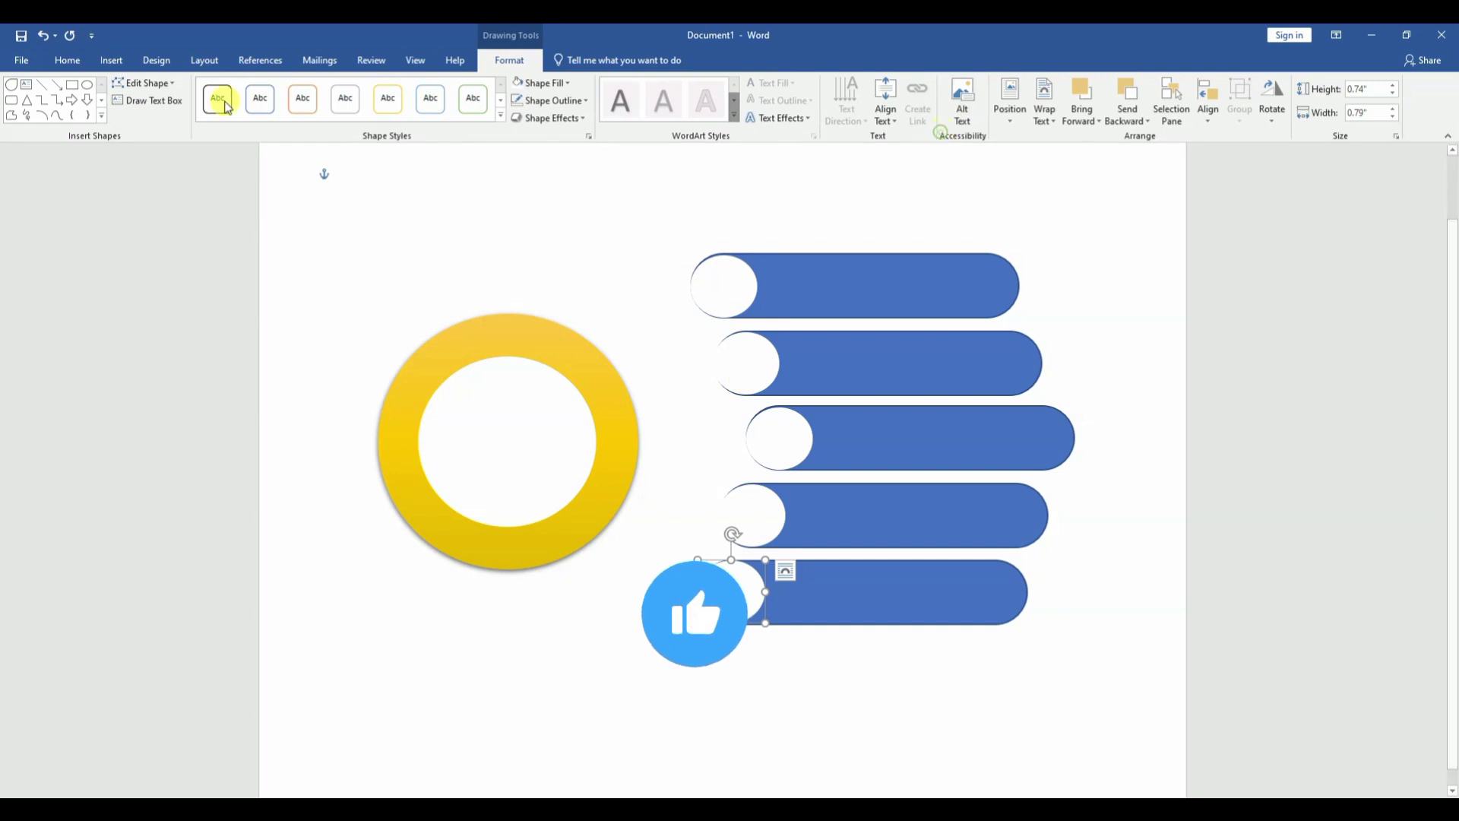
click(108, 59)
click(157, 59)
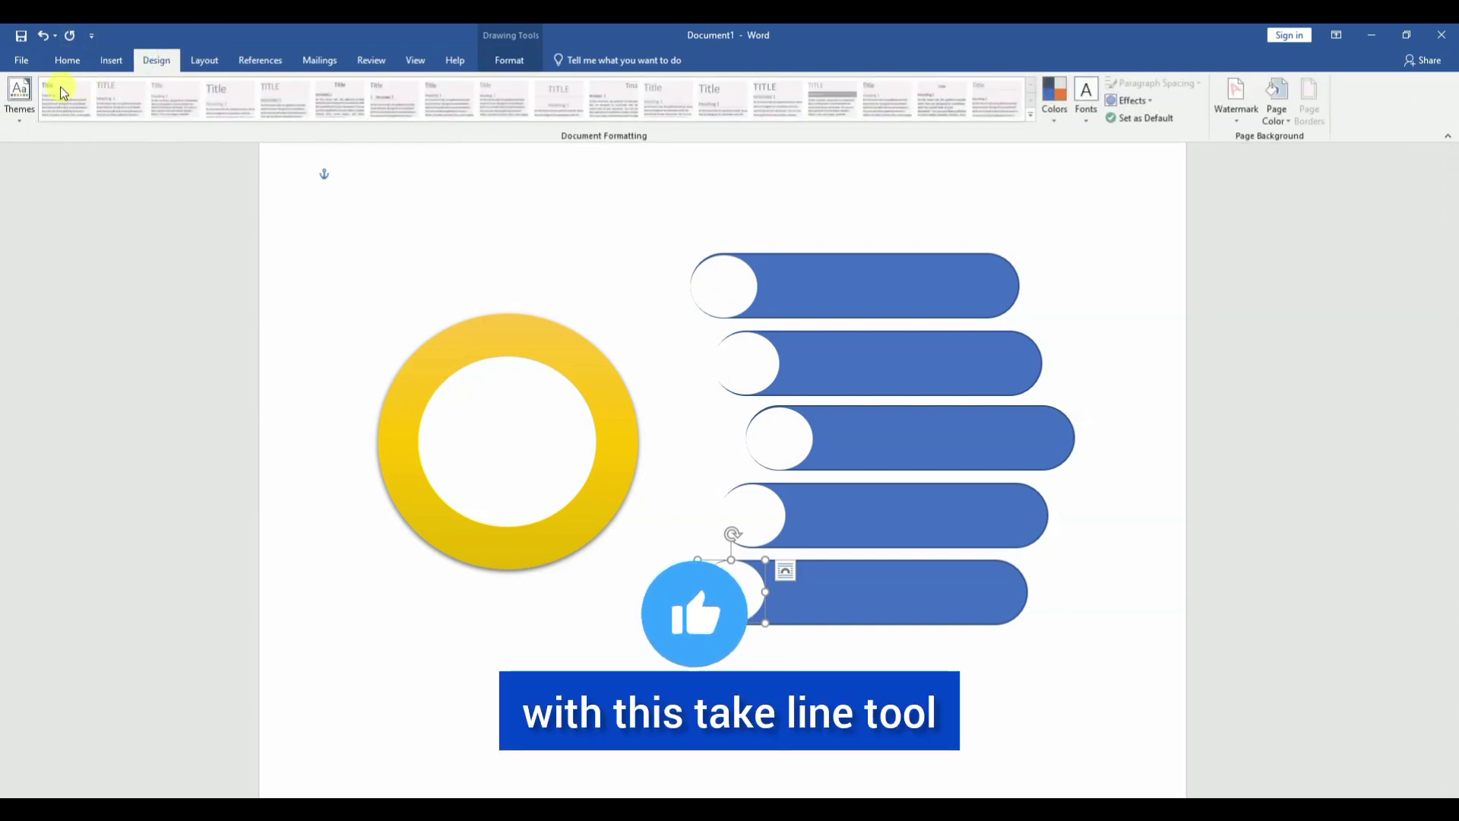
click(571, 84)
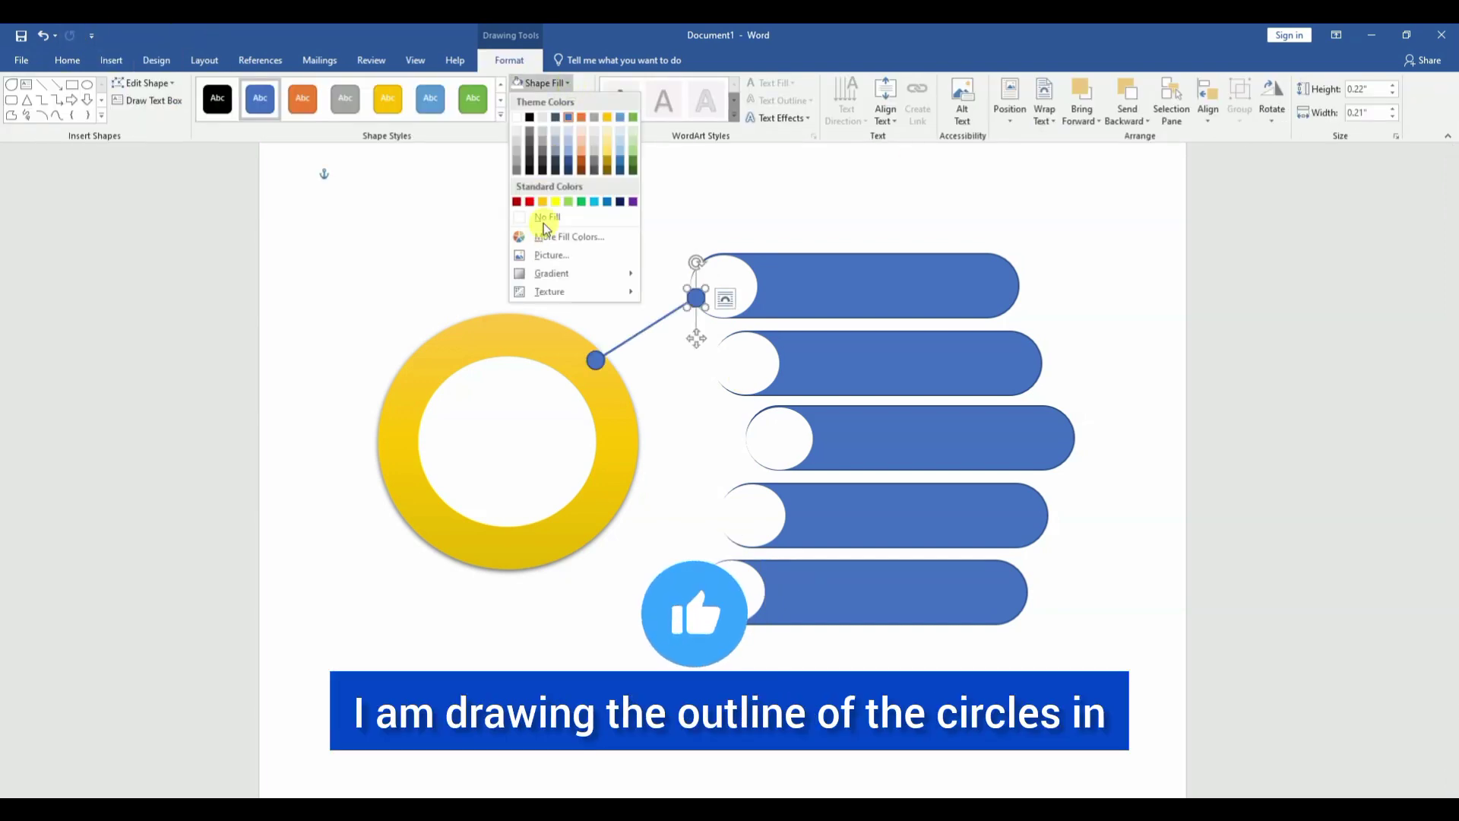
click(544, 219)
click(553, 101)
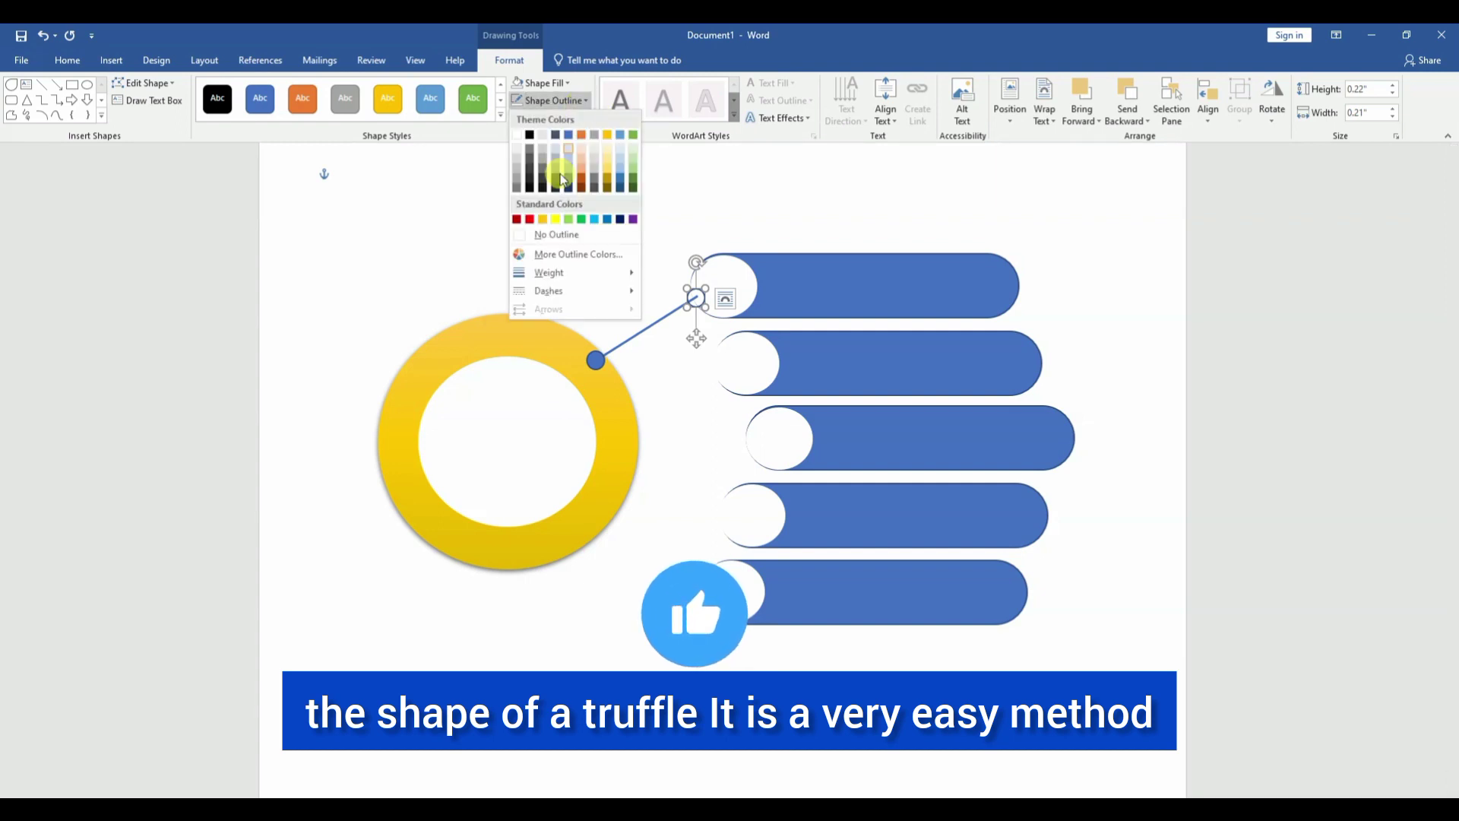
click(530, 140)
click(595, 360)
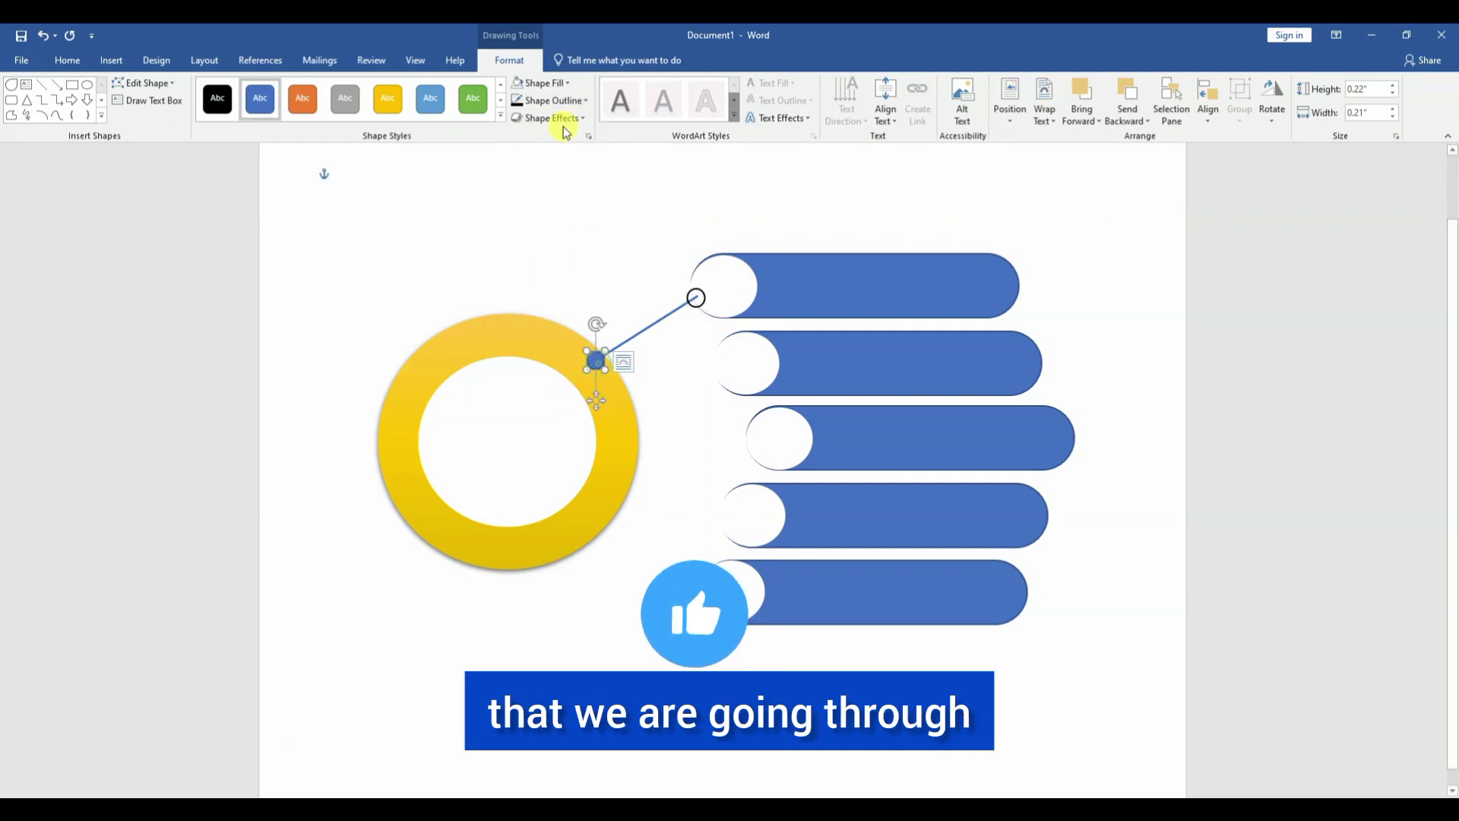
click(518, 83)
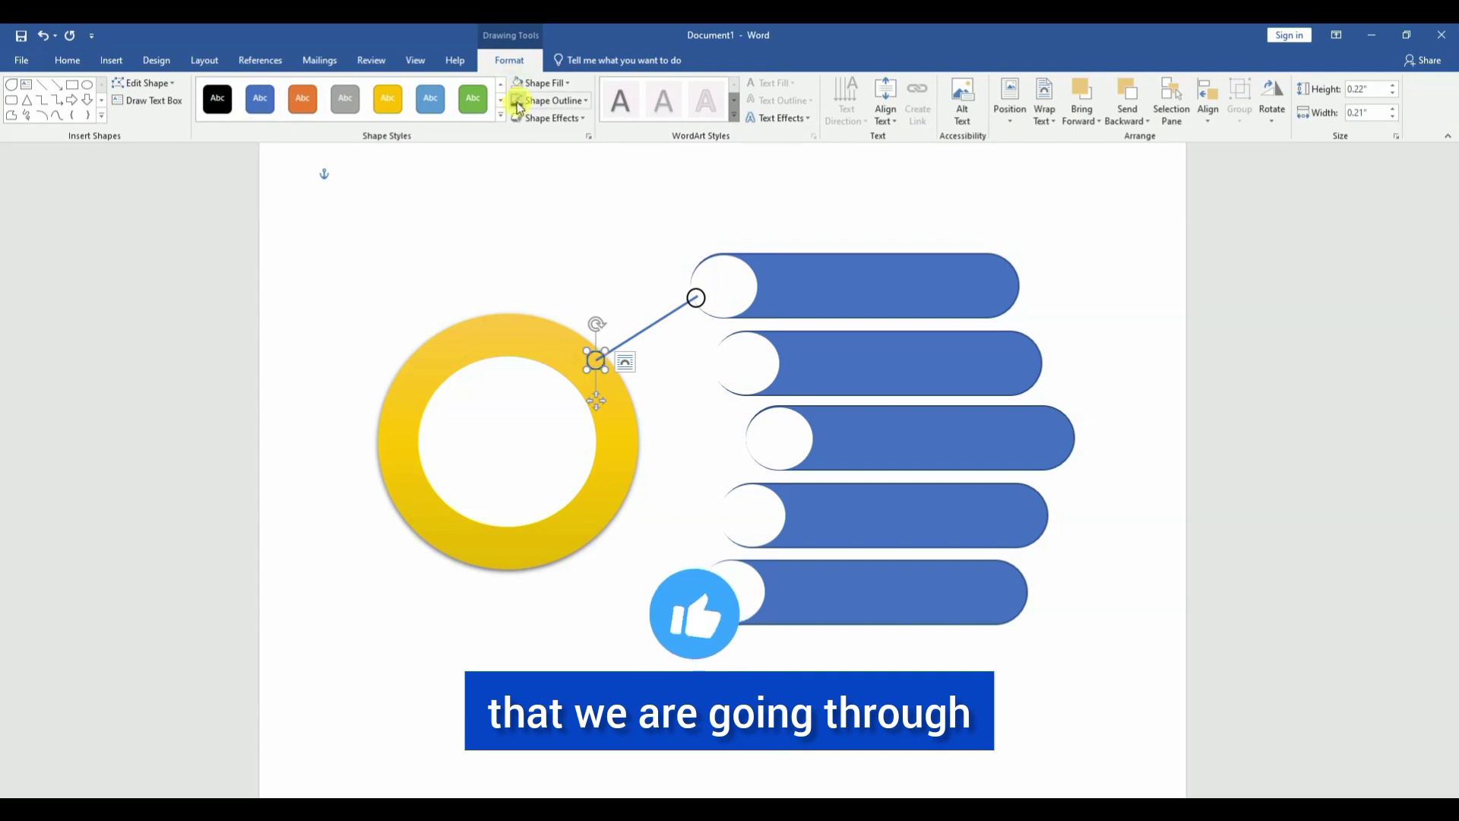
Select the connector line together with its end circles.
click(655, 326)
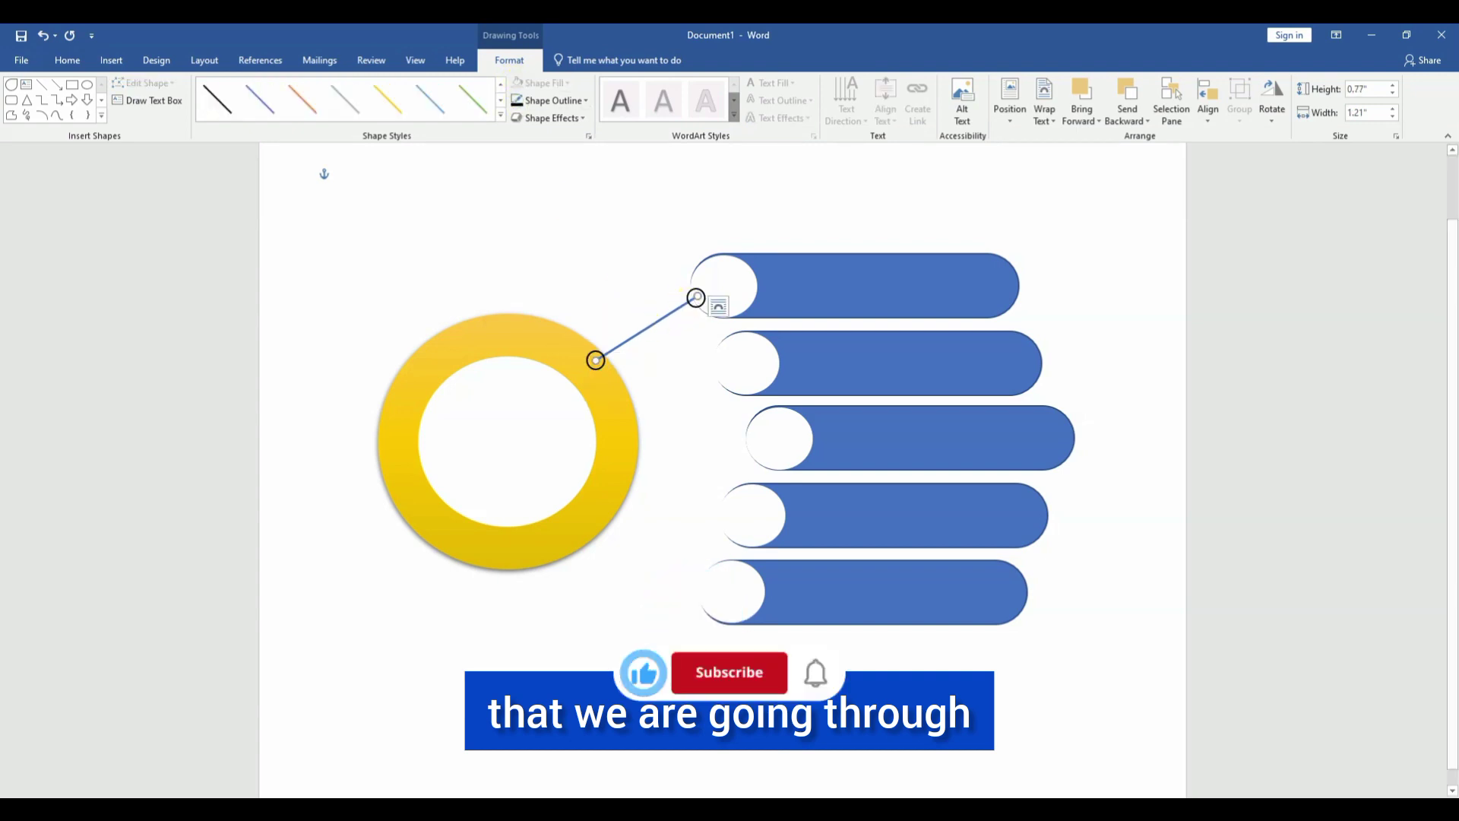
click(696, 298)
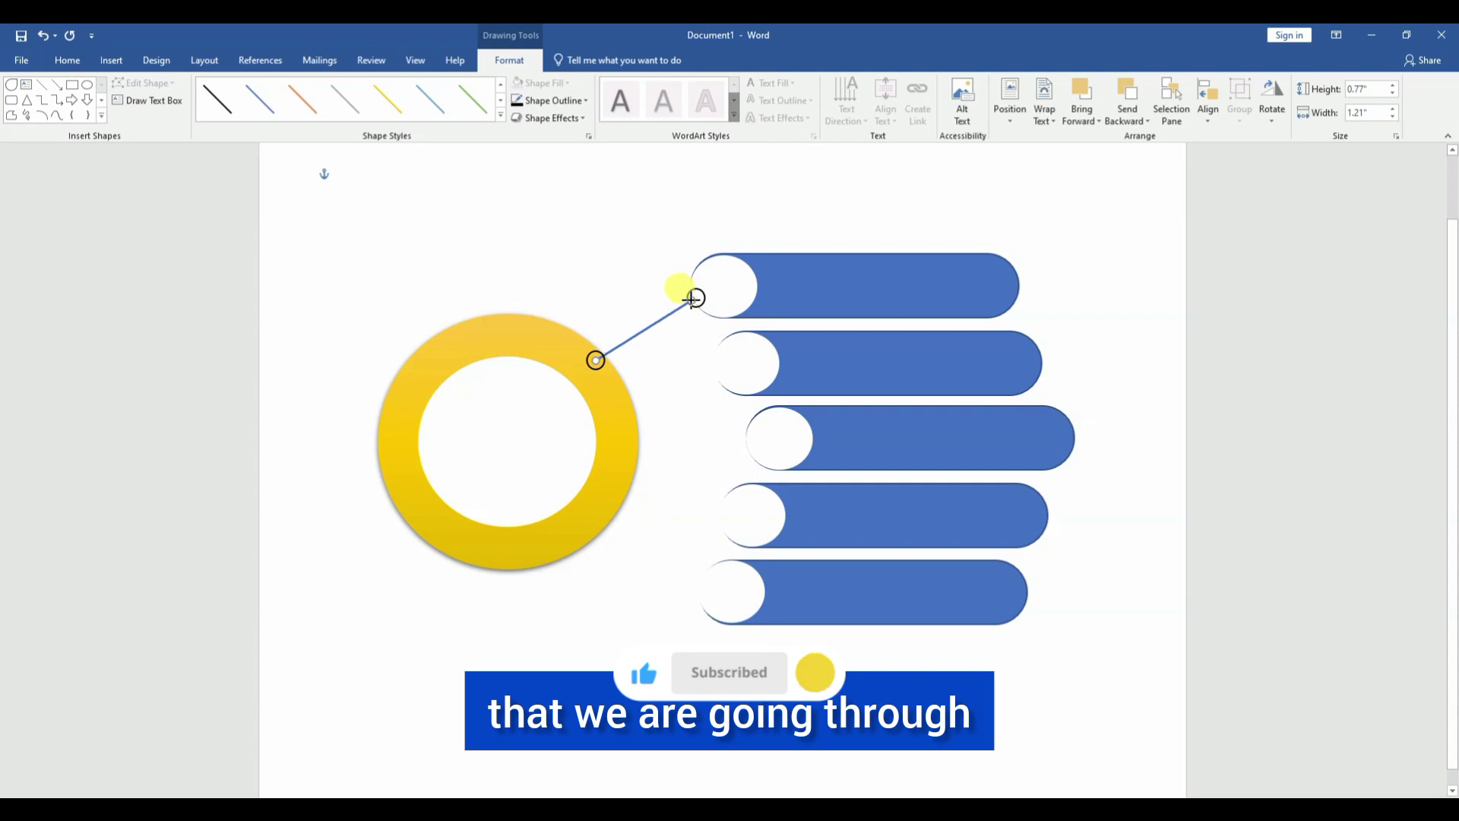
click(661, 356)
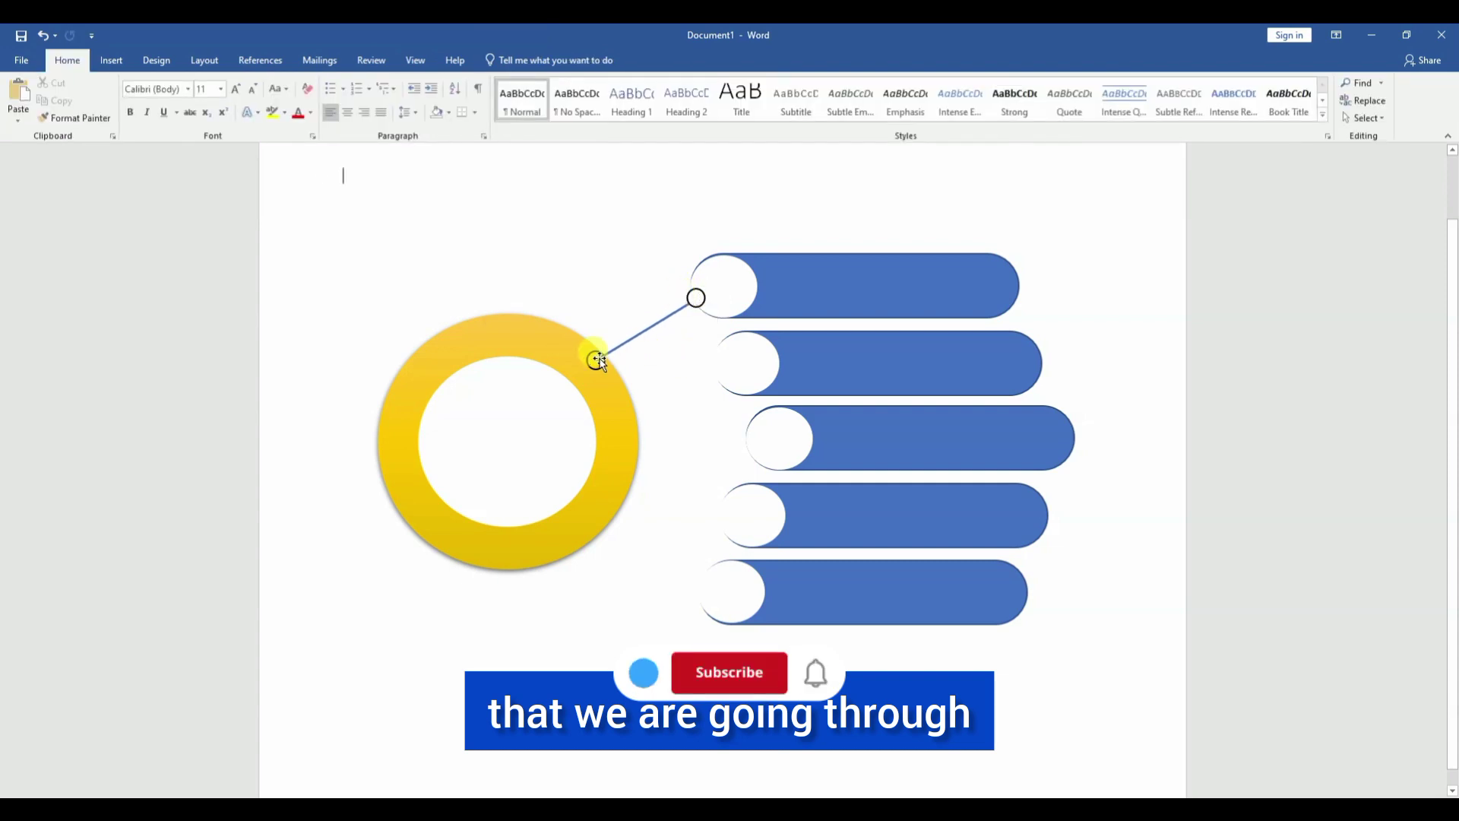
click(596, 361)
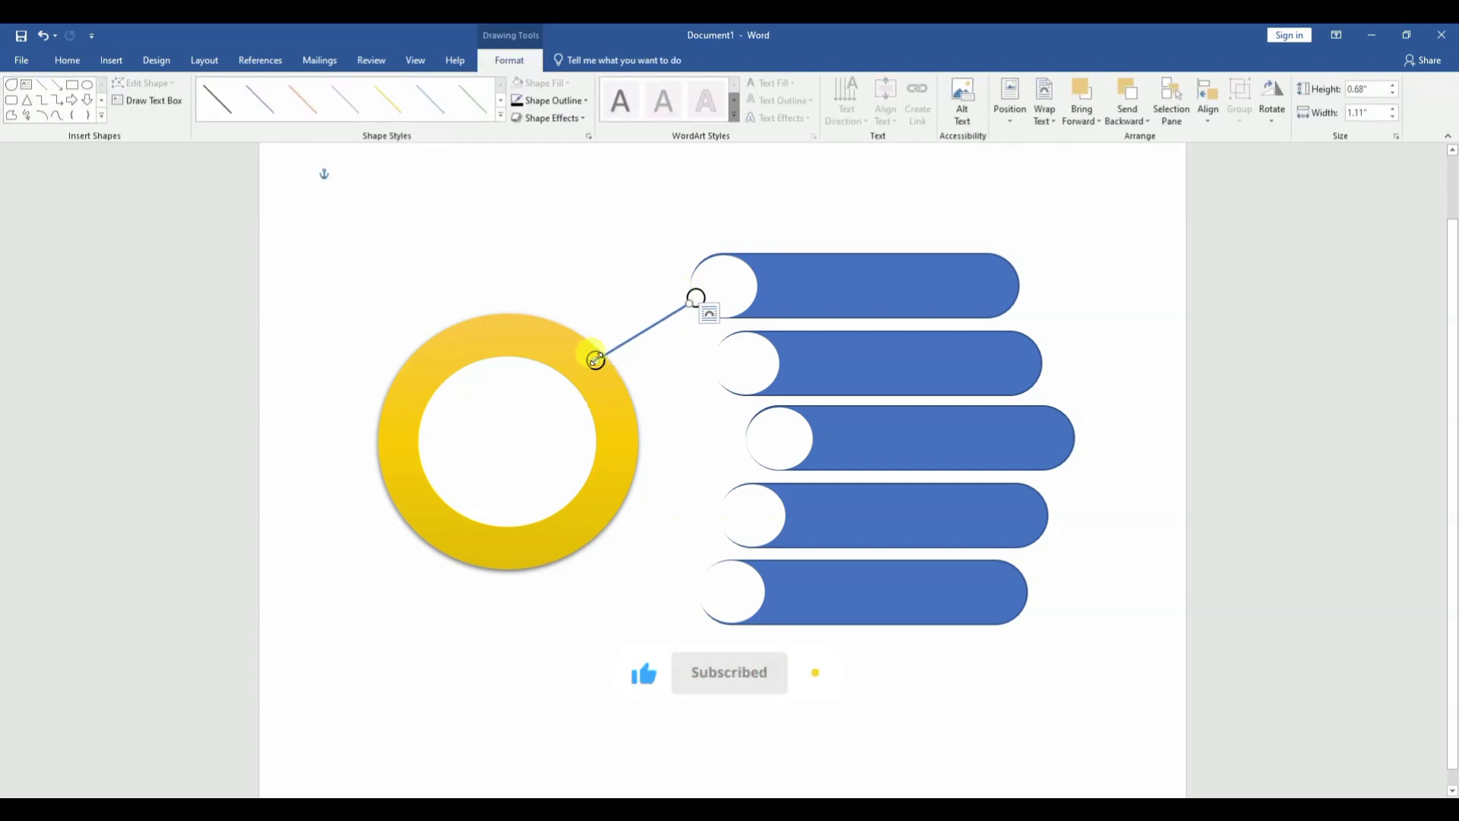
drag(595, 361, 598, 358)
click(701, 440)
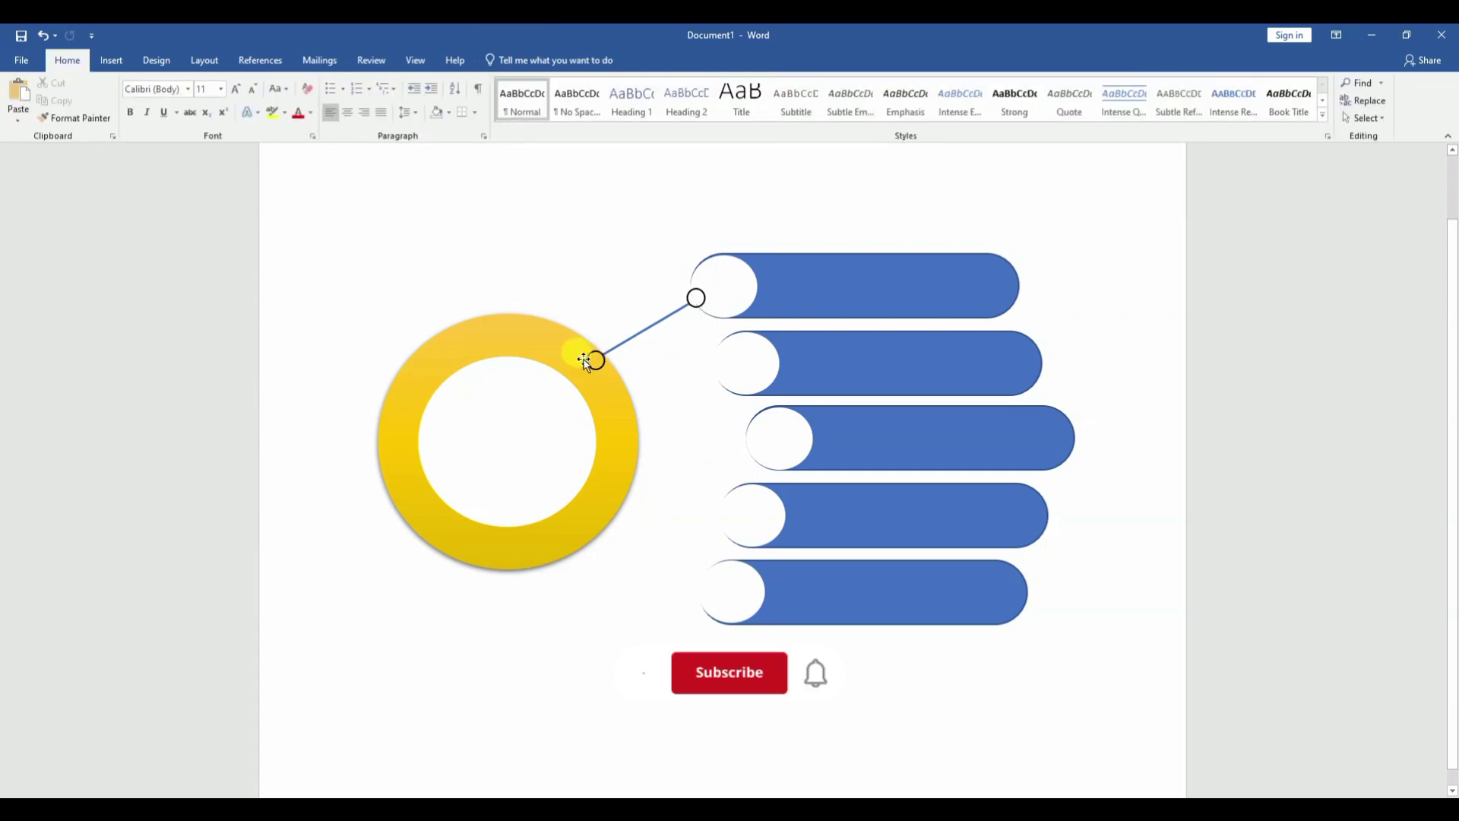
click(595, 361)
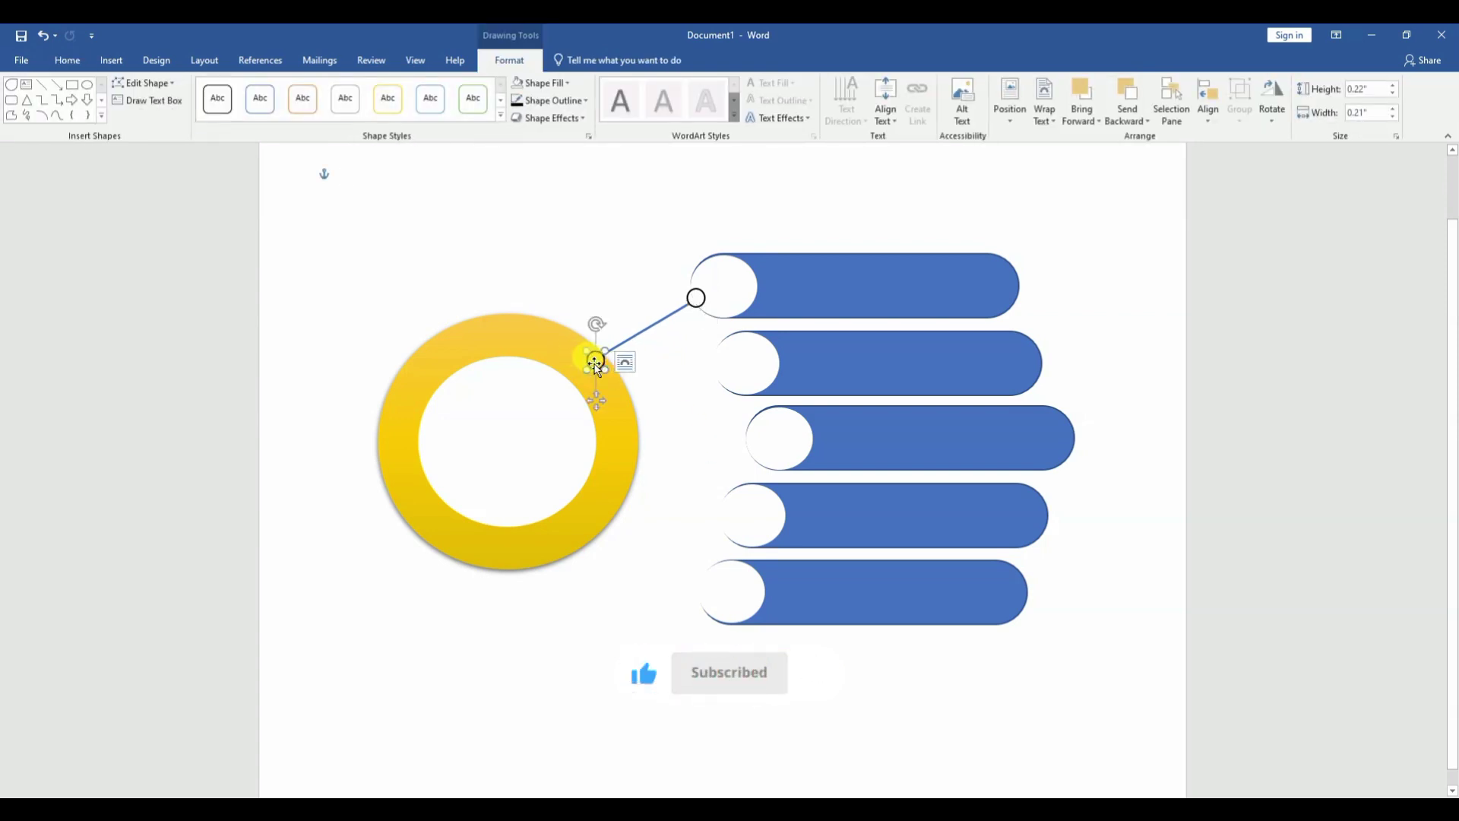
shift+click(697, 300)
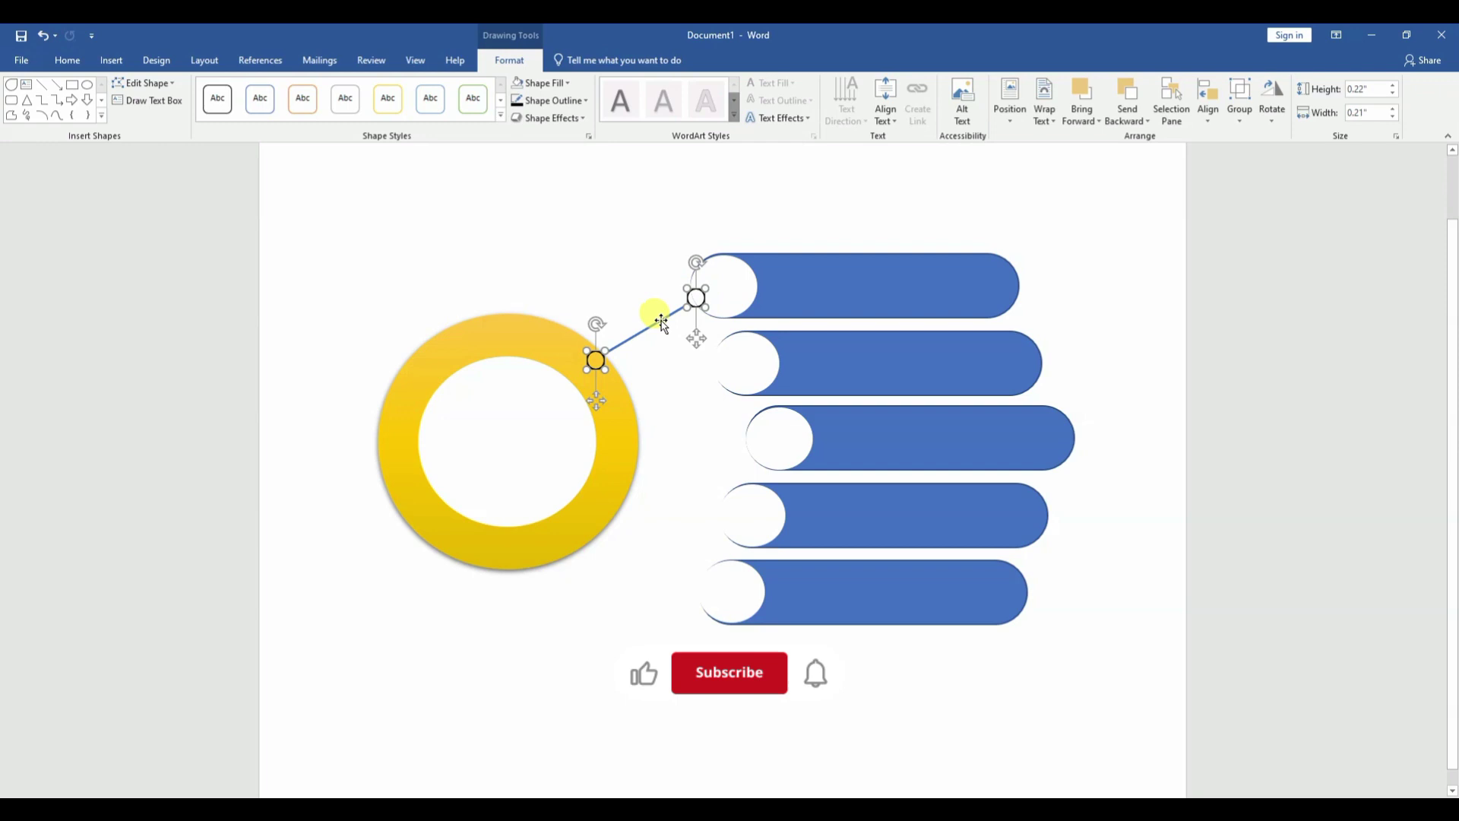
Group the connector line and its end circles into one object.
key(ctrl+g)
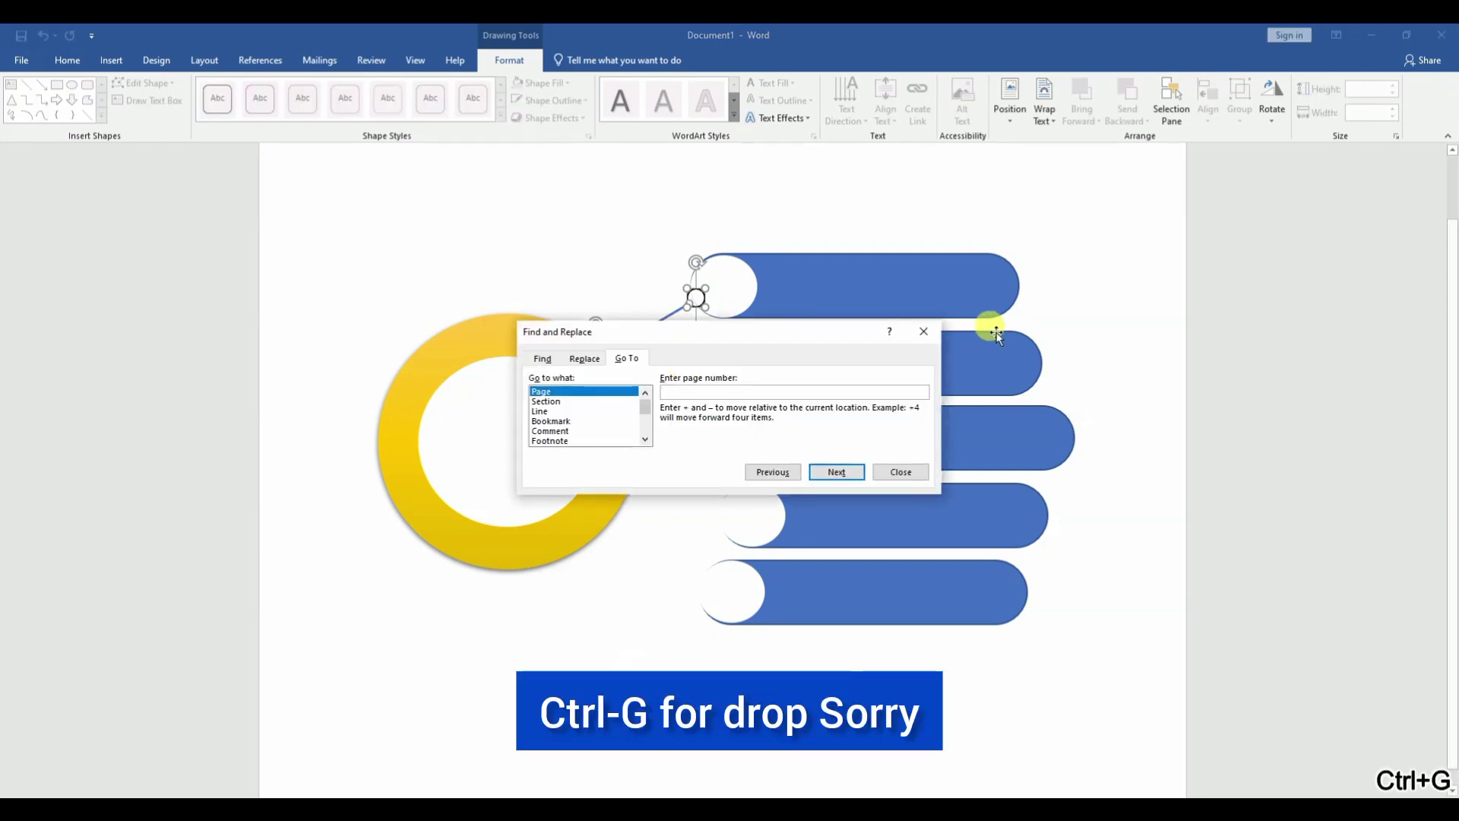
click(926, 334)
key(ctrl+g)
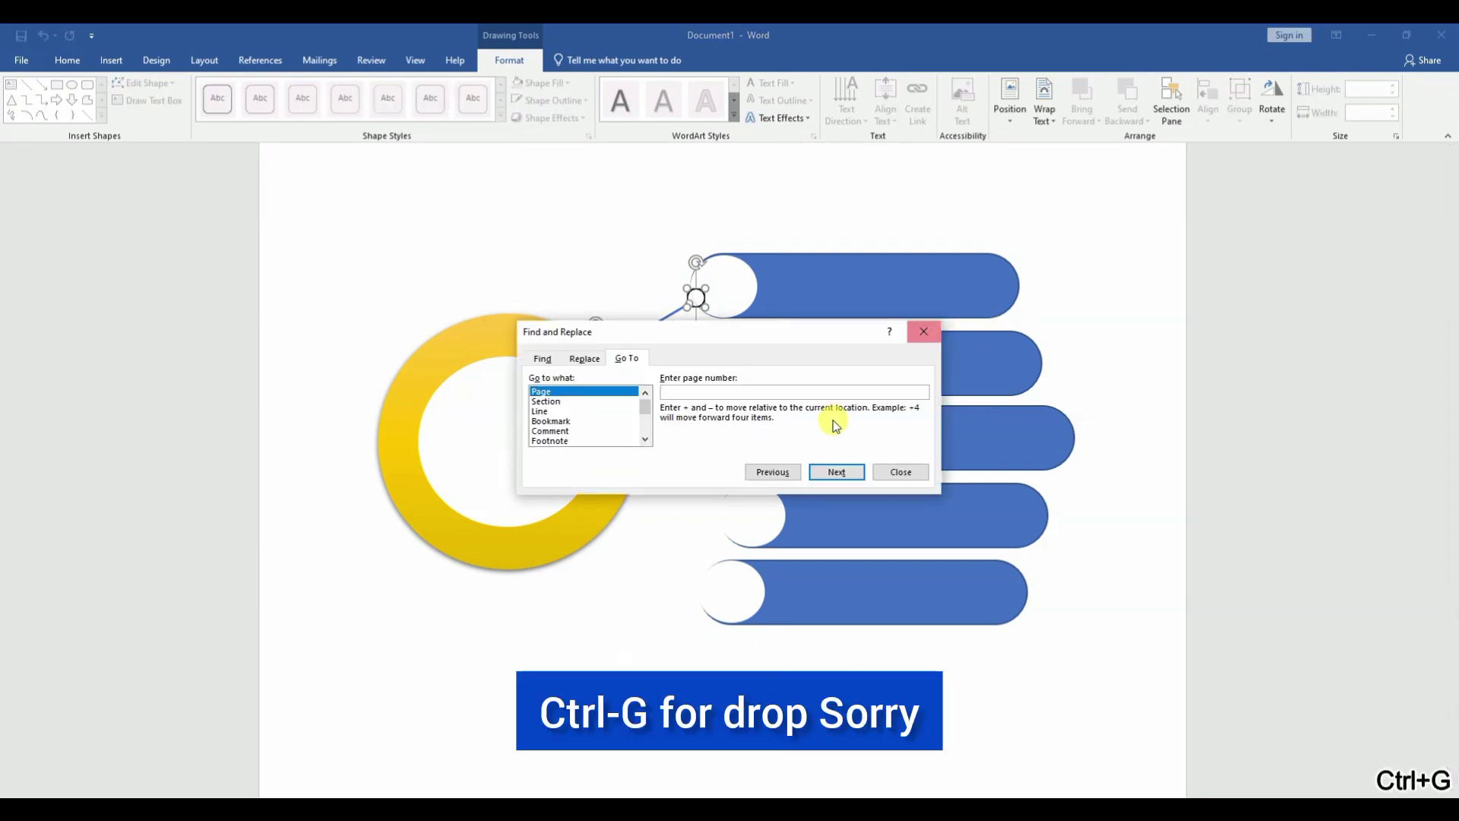
click(926, 334)
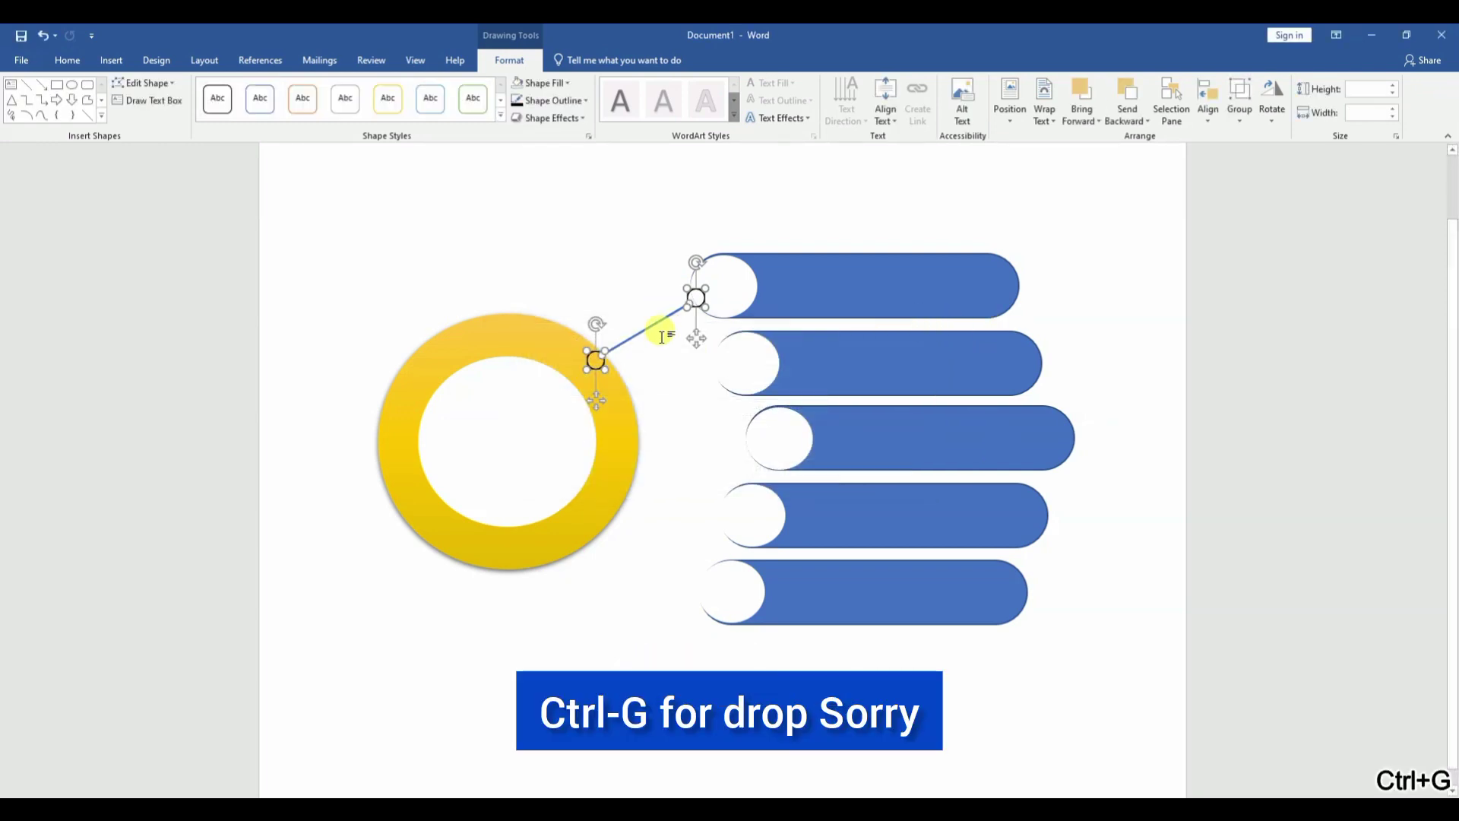
right_click(598, 365)
click(767, 451)
click(704, 288)
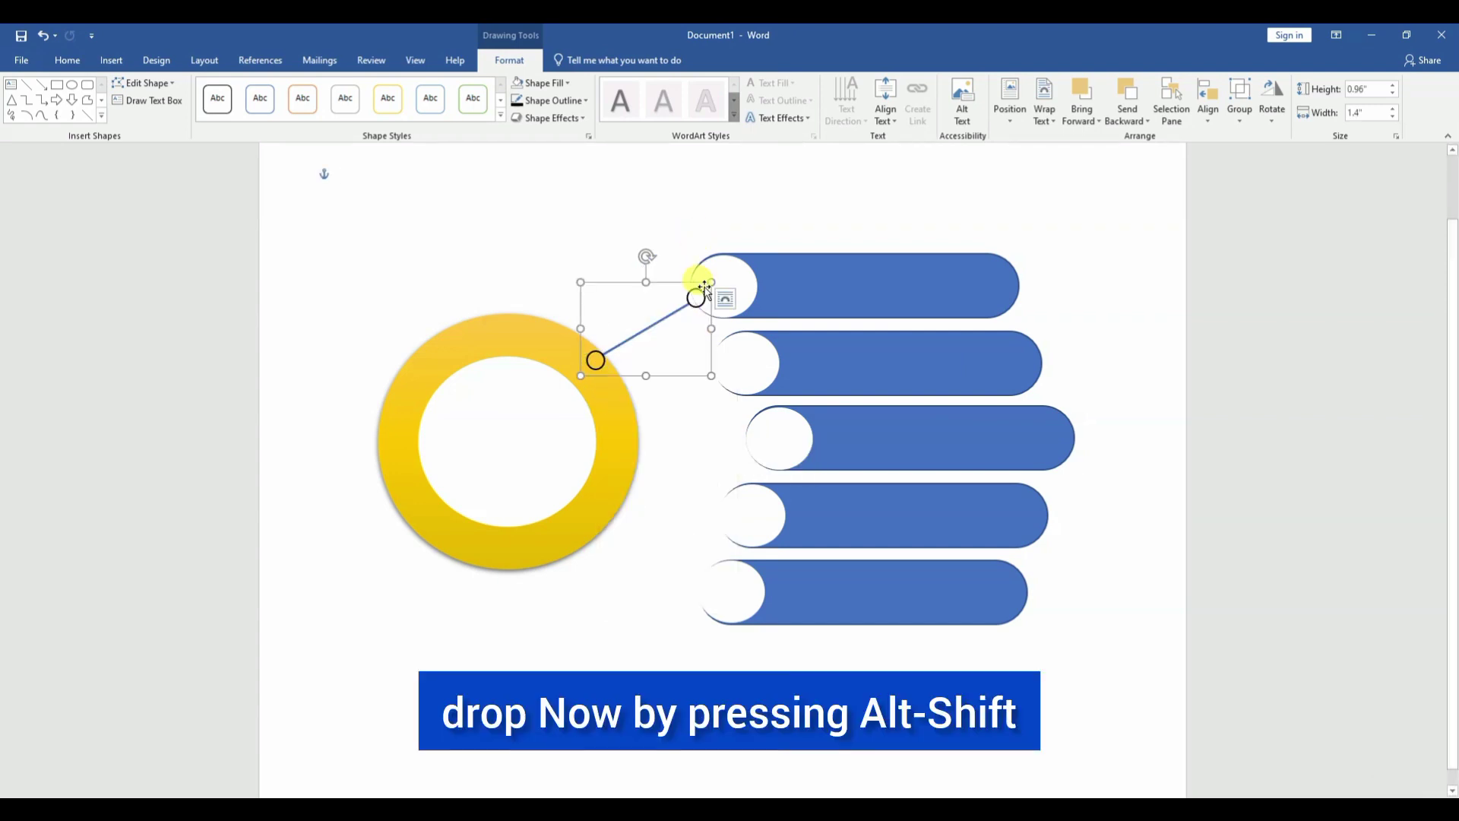
Ctrl-drag copies of the connector toward the second and third bars.
click(653, 333)
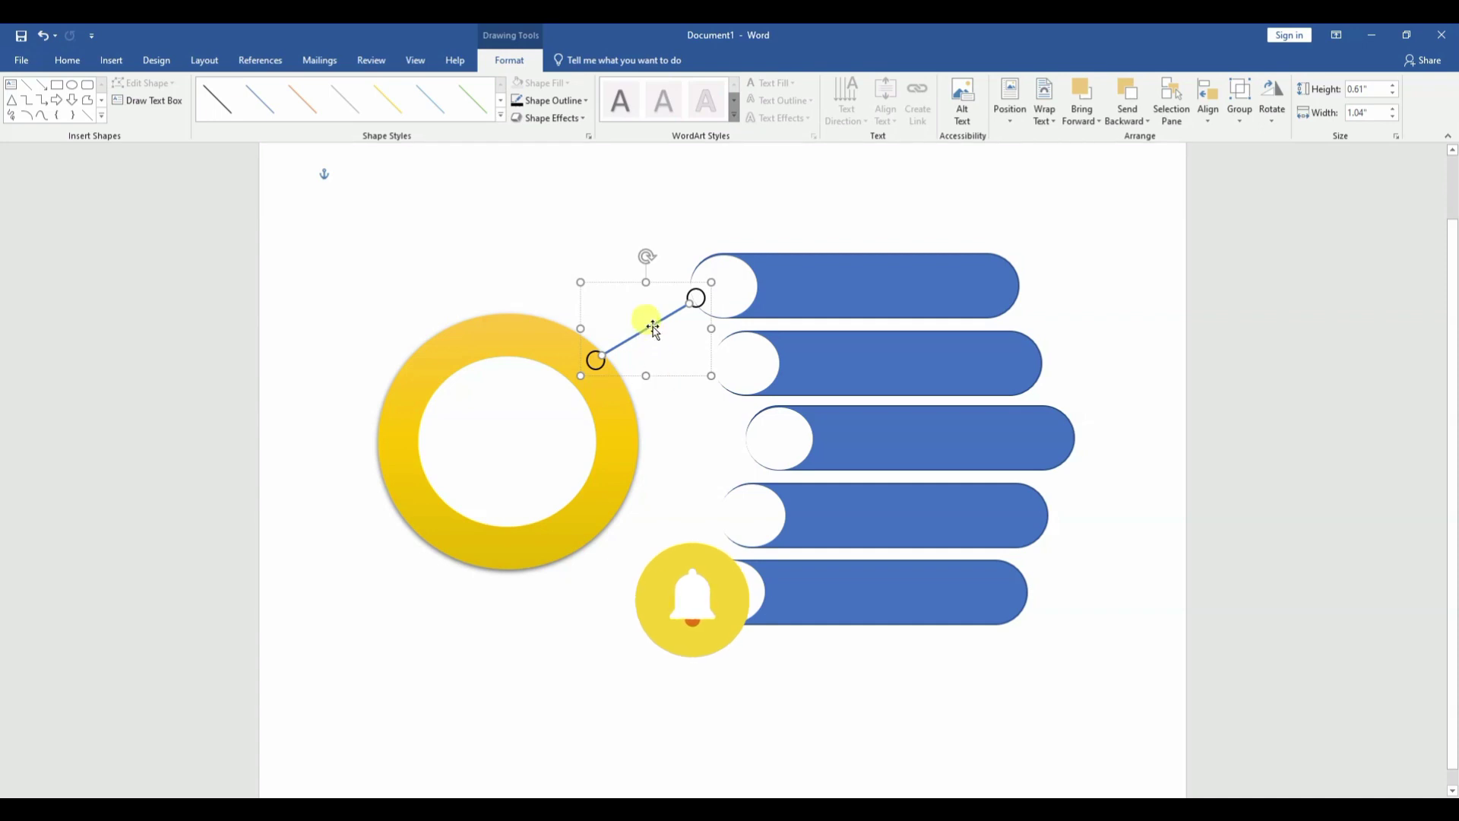
drag(663, 372, 678, 396)
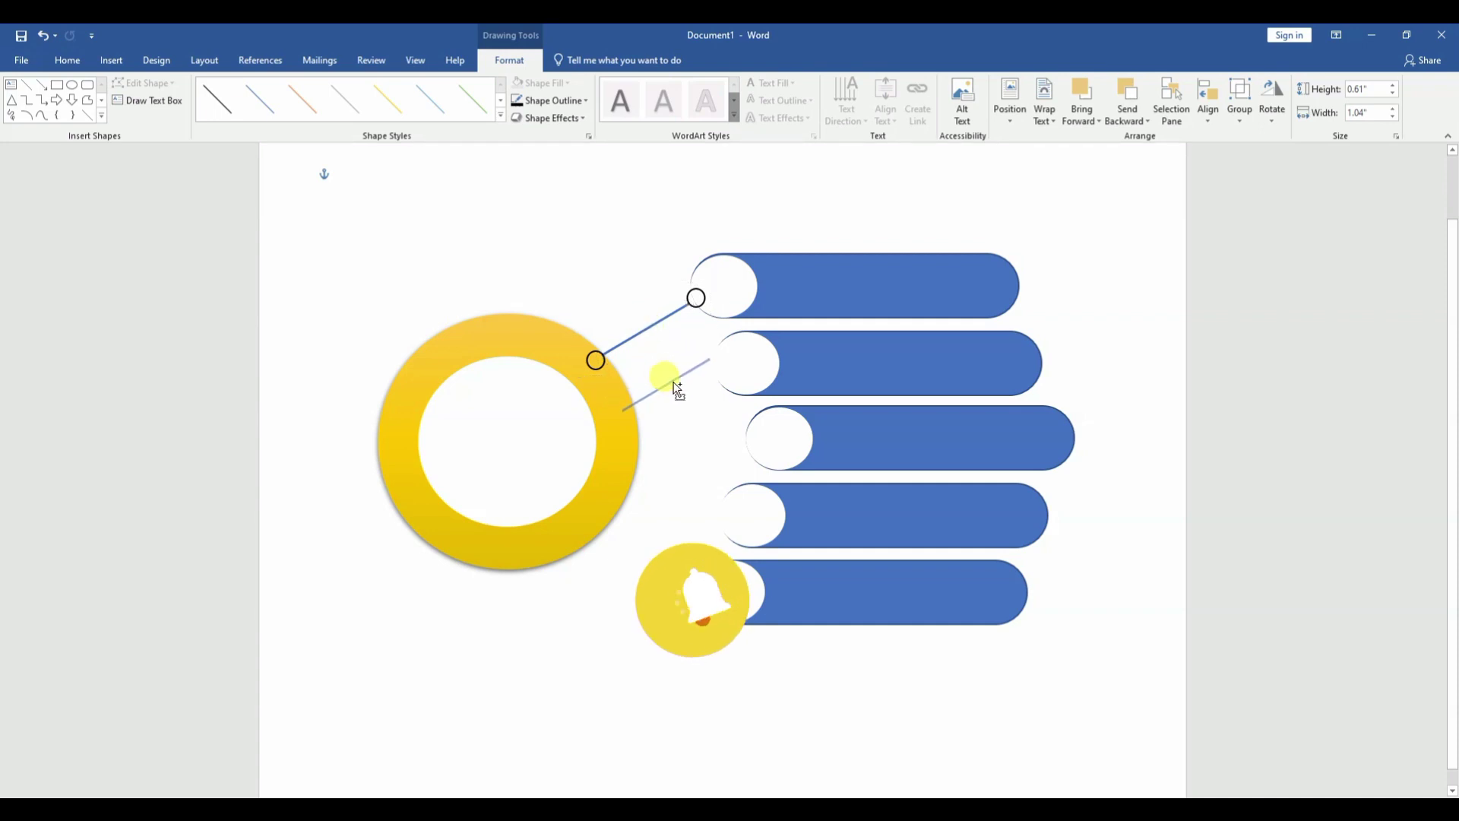
key(ctrl+z)
click(700, 214)
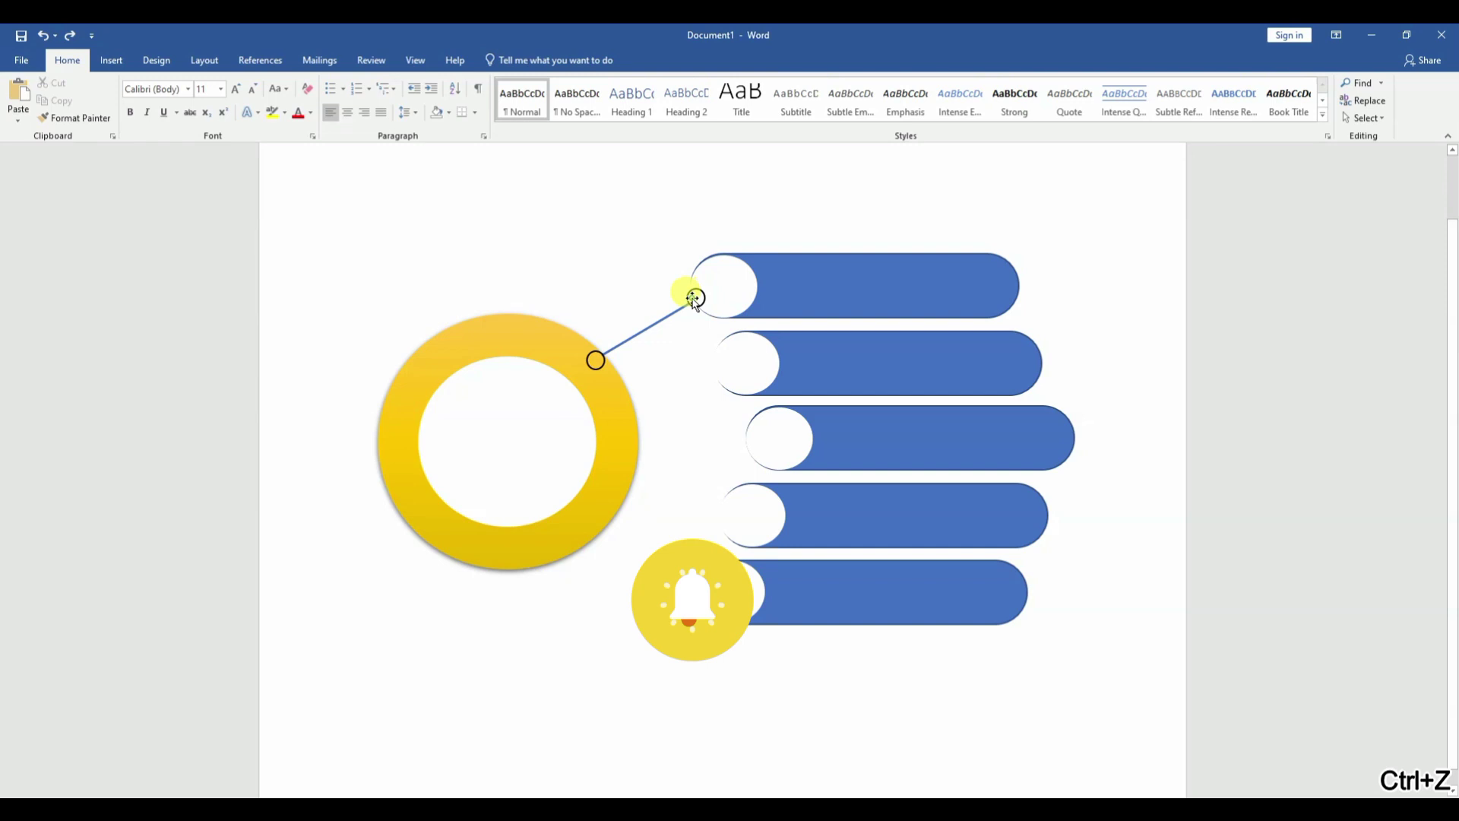
click(694, 298)
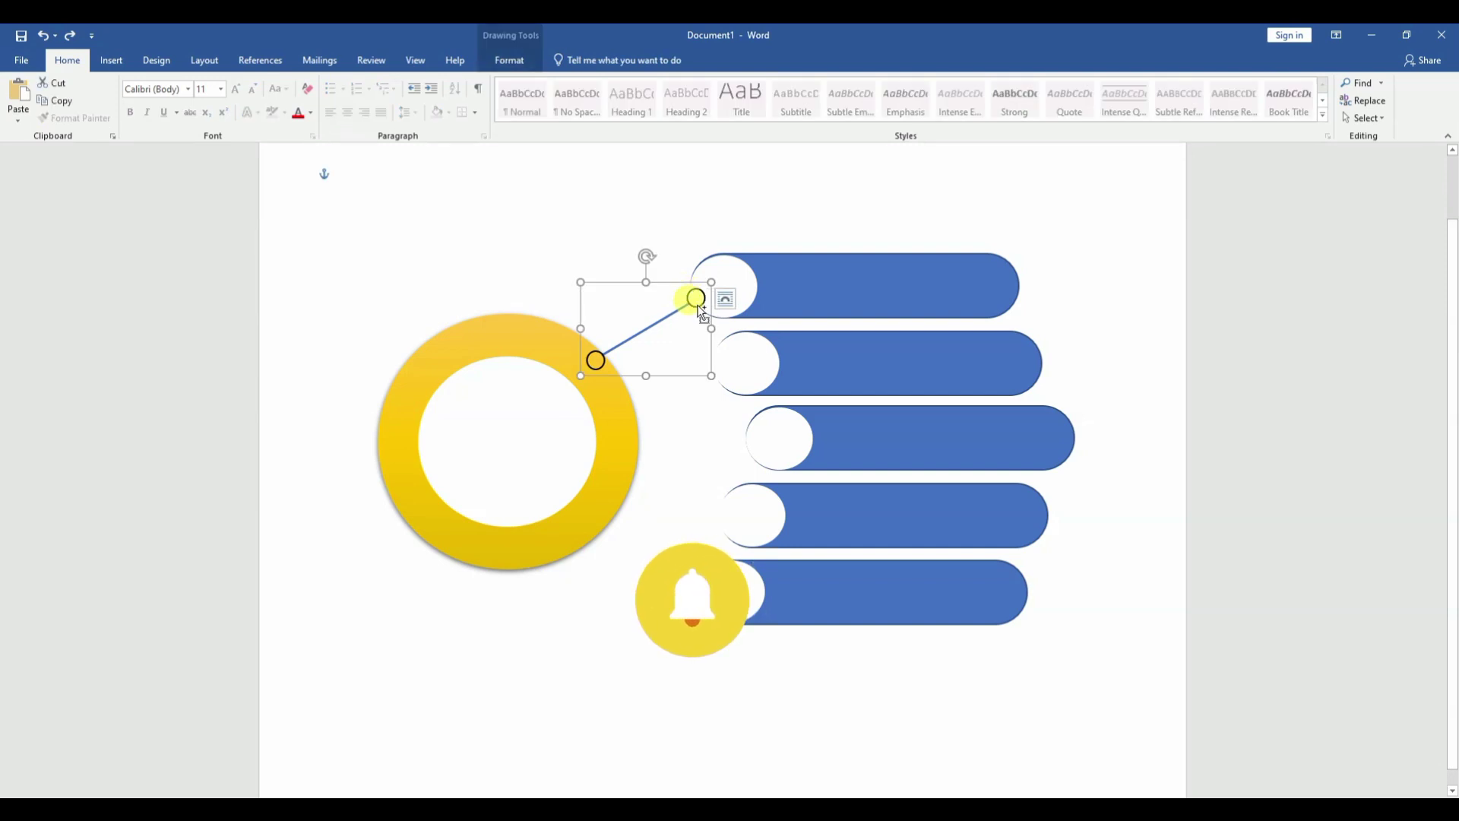
drag(698, 305, 740, 381)
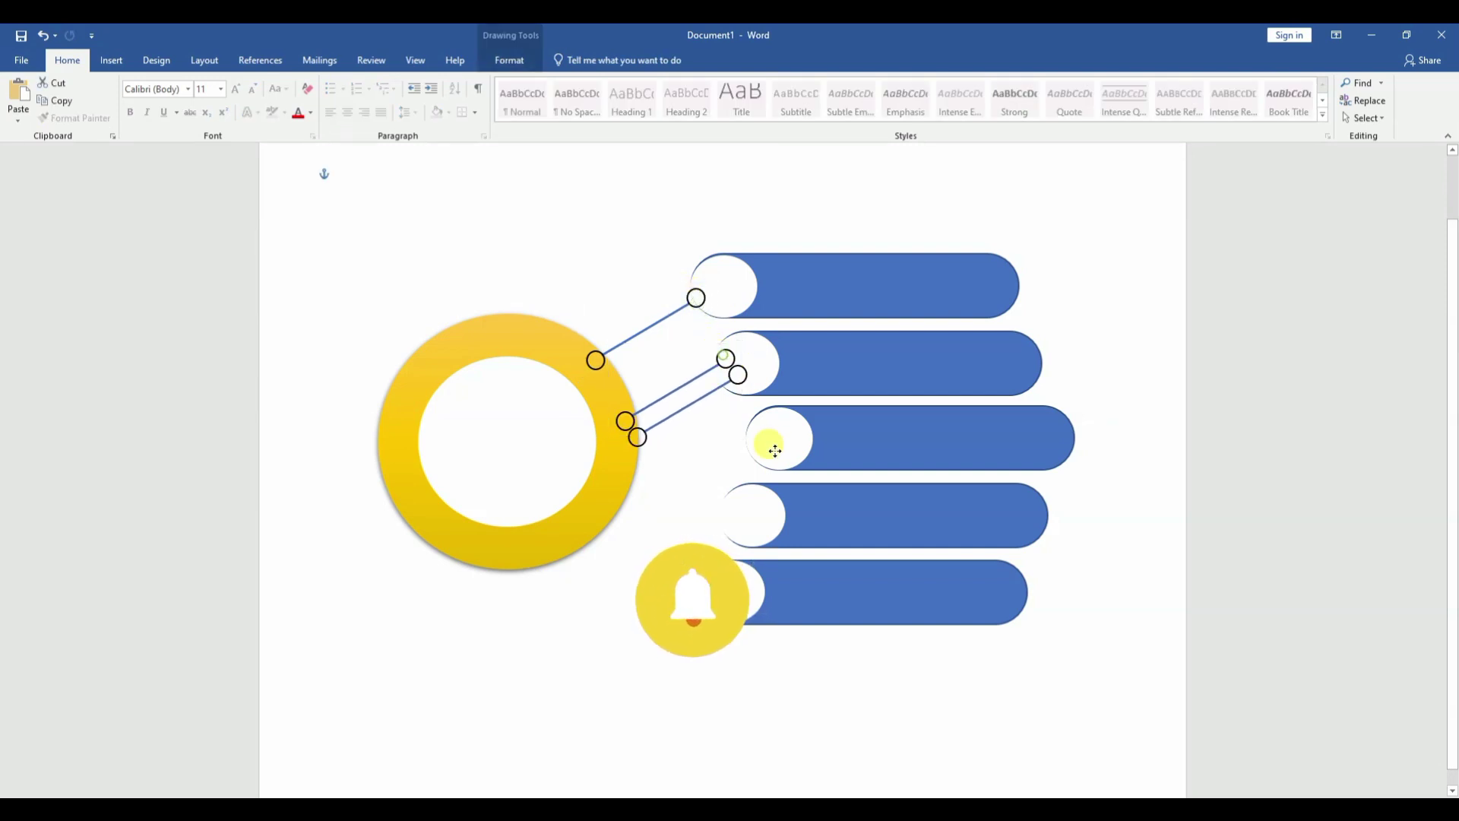
mouse_move(774, 449)
mouse_down()
mouse_move(705, 515)
mouse_move(696, 629)
mouse_up()
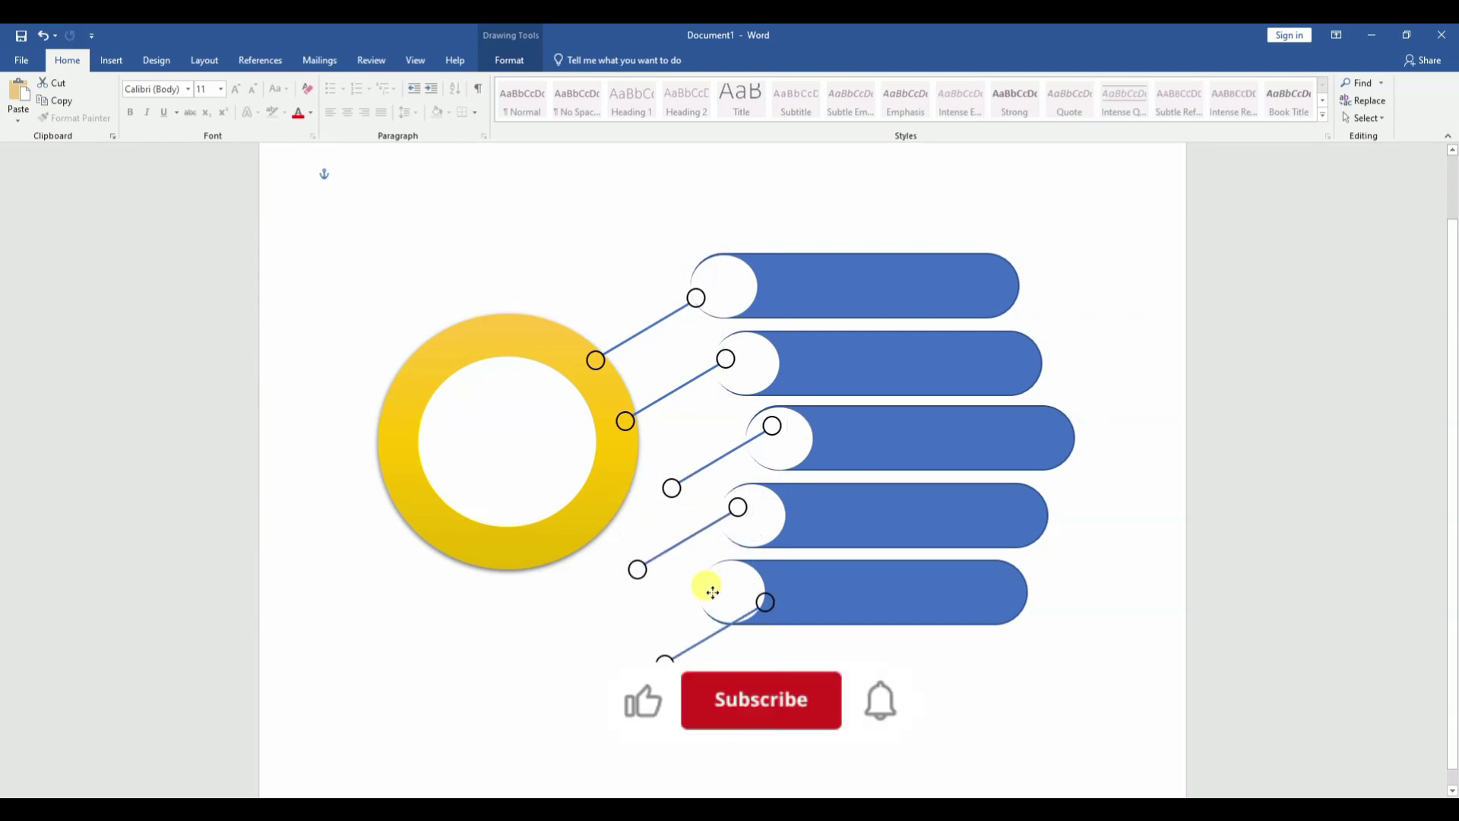
Angle the second and third connector lines flatter so they meet the yellow ring.
click(626, 424)
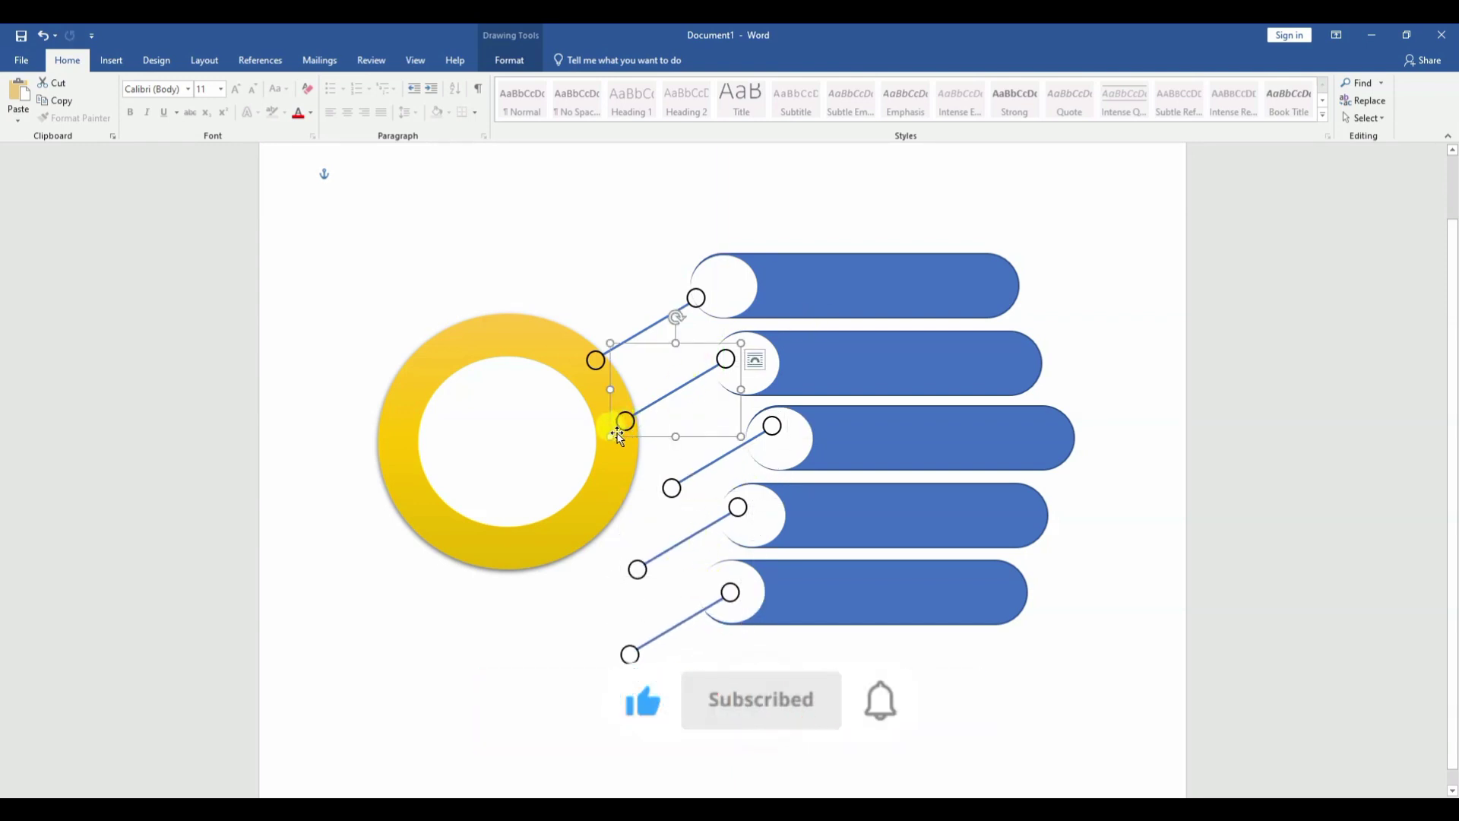
mouse_move(676, 317)
mouse_down()
mouse_move(703, 327)
mouse_move(693, 322)
mouse_up()
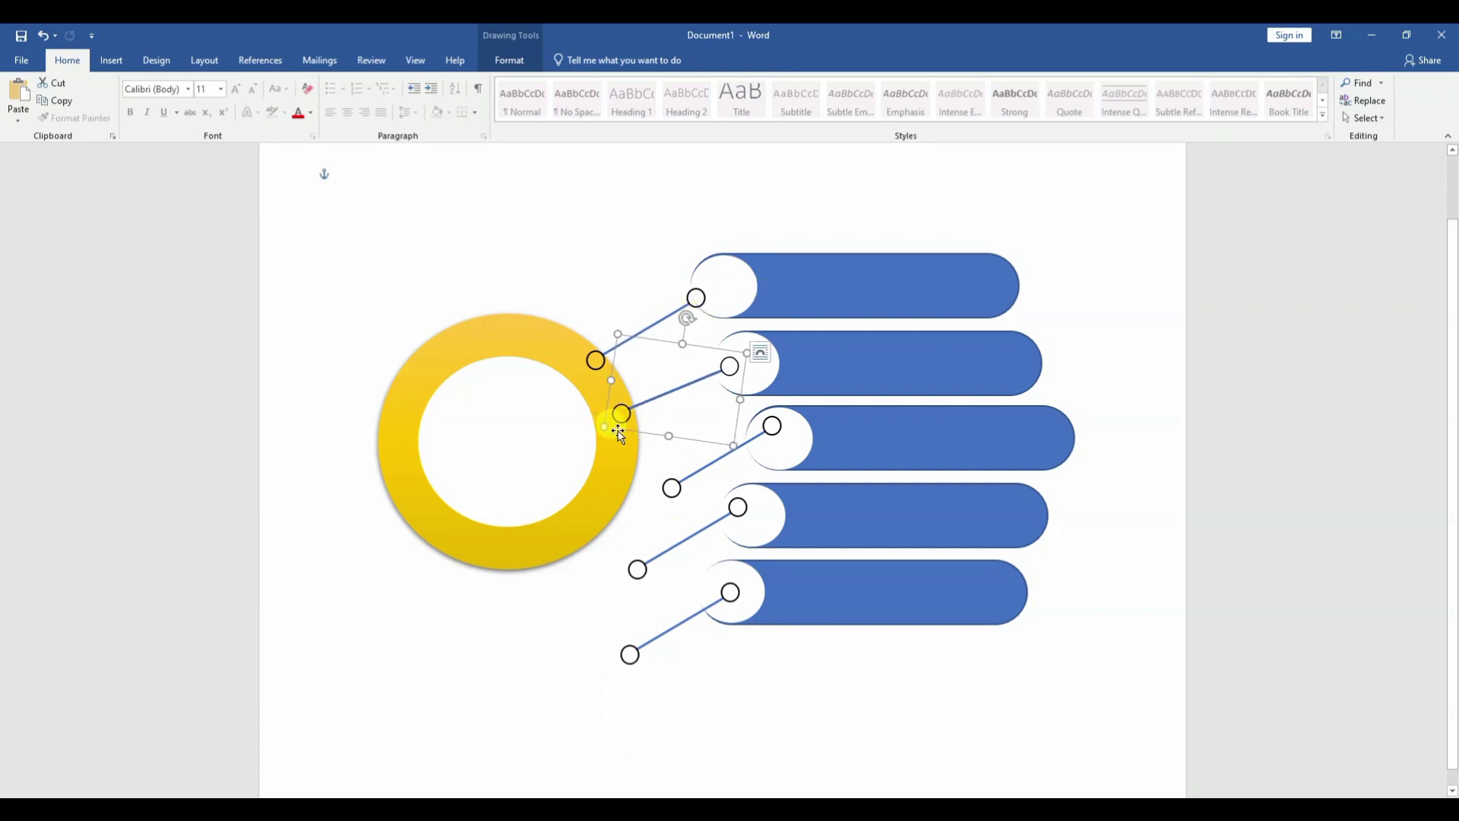
drag(619, 415, 616, 406)
click(671, 487)
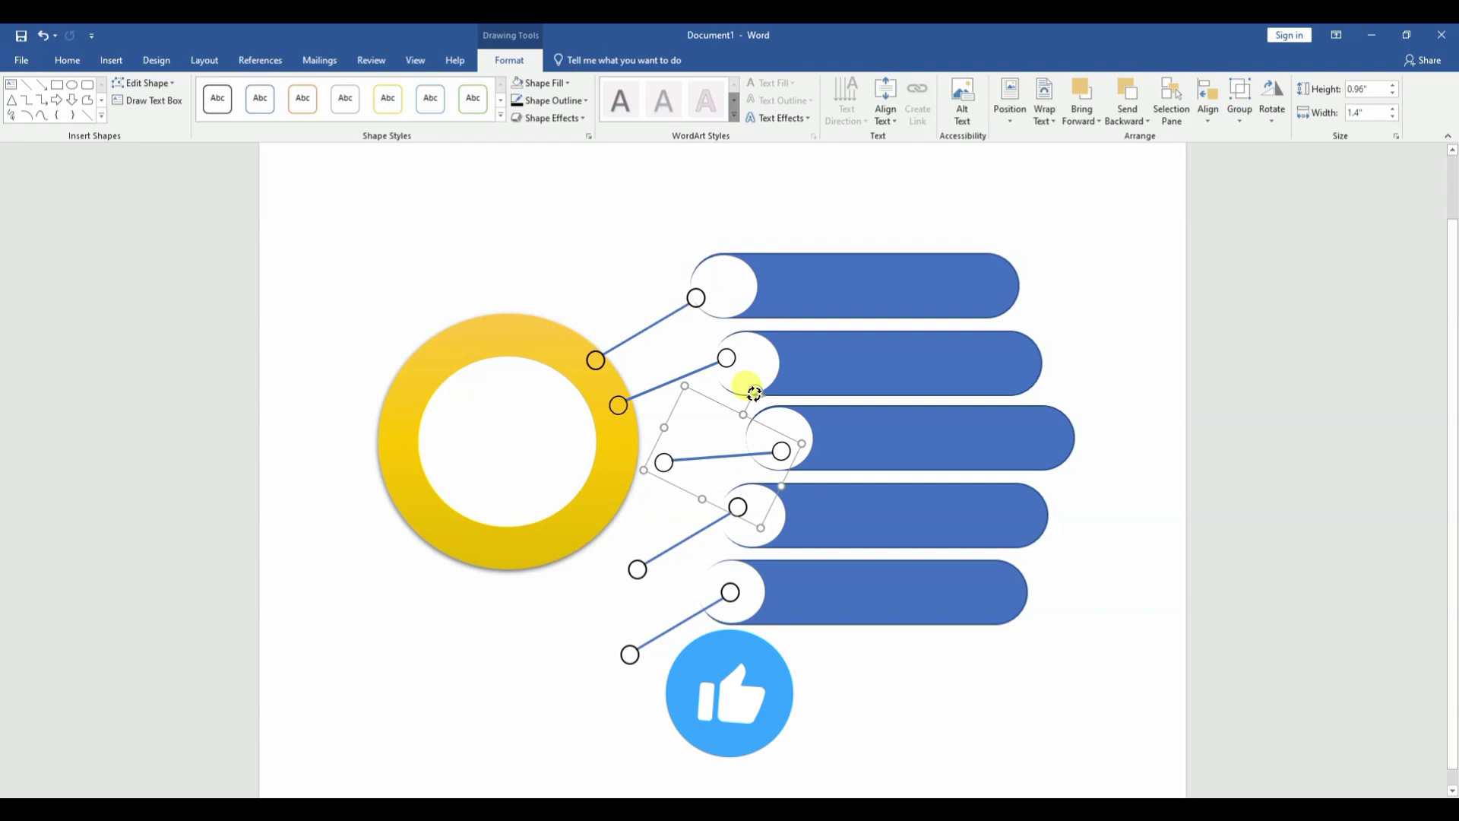
drag(749, 385, 717, 378)
click(668, 521)
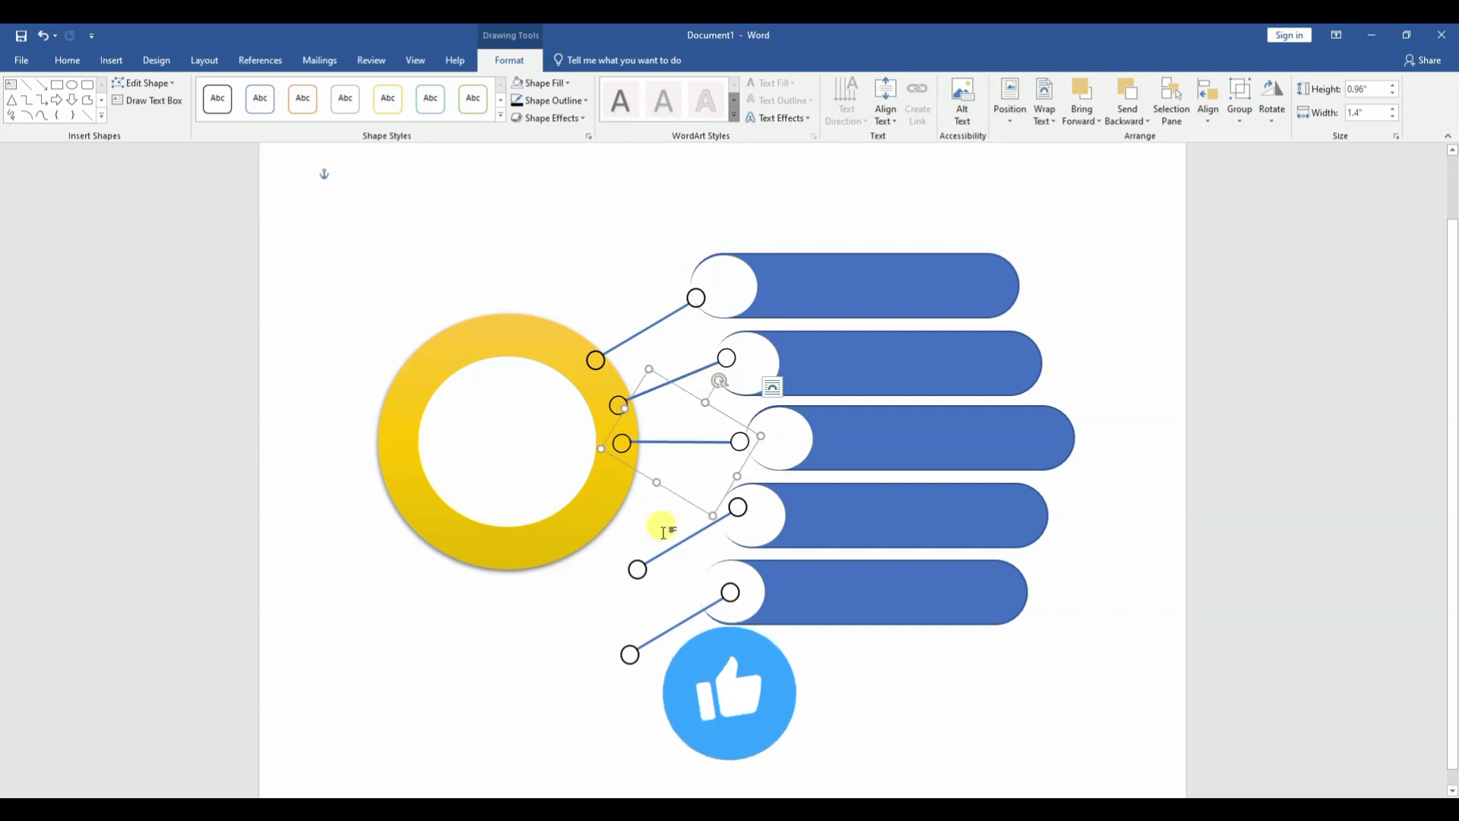
Reposition the fourth and fifth connectors so their left ends sit on the ring.
drag(704, 472, 718, 457)
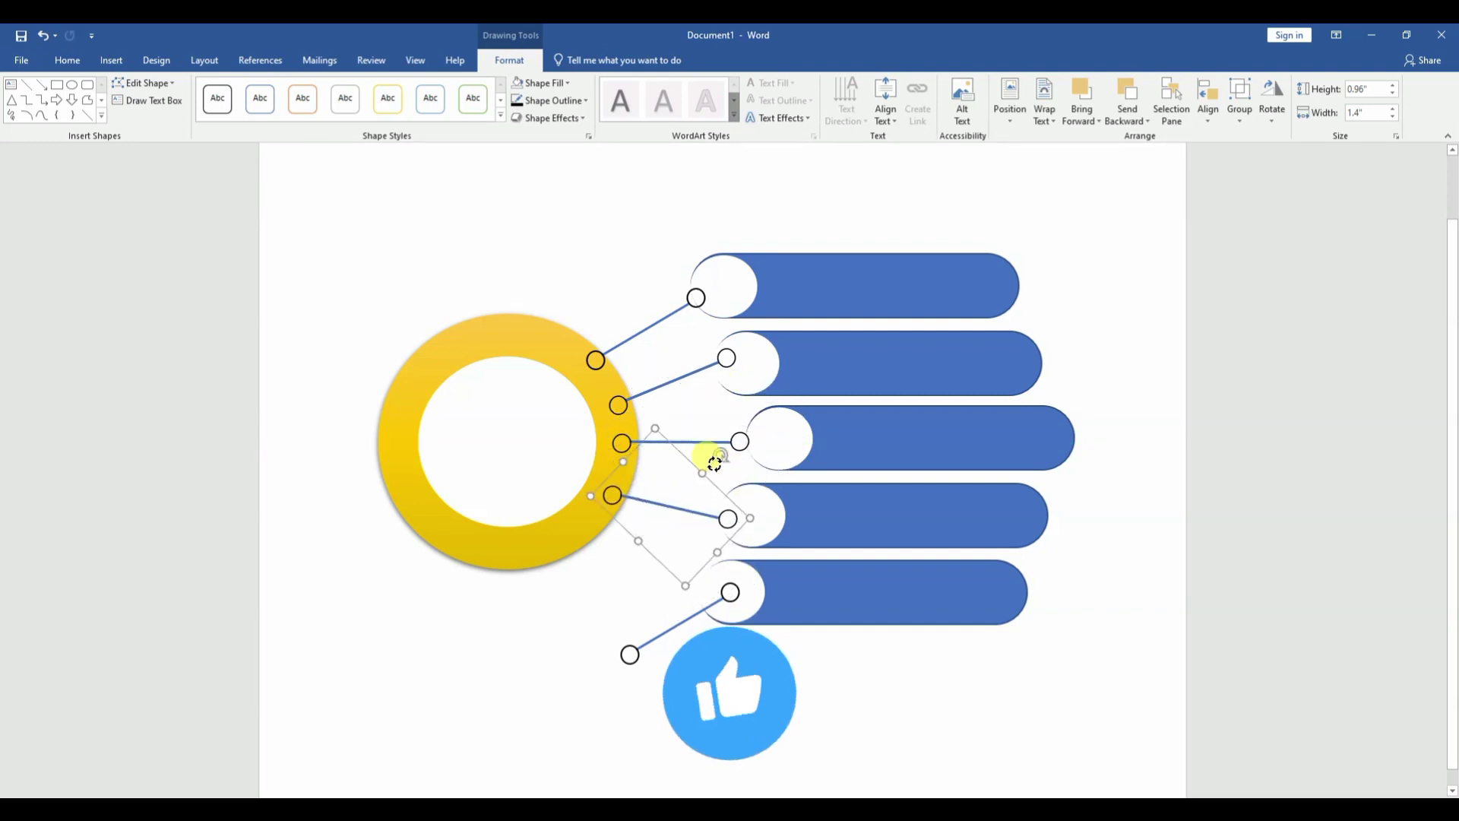
click(731, 594)
mouse_move(694, 555)
mouse_down()
mouse_move(673, 567)
mouse_move(710, 587)
mouse_up()
click(700, 511)
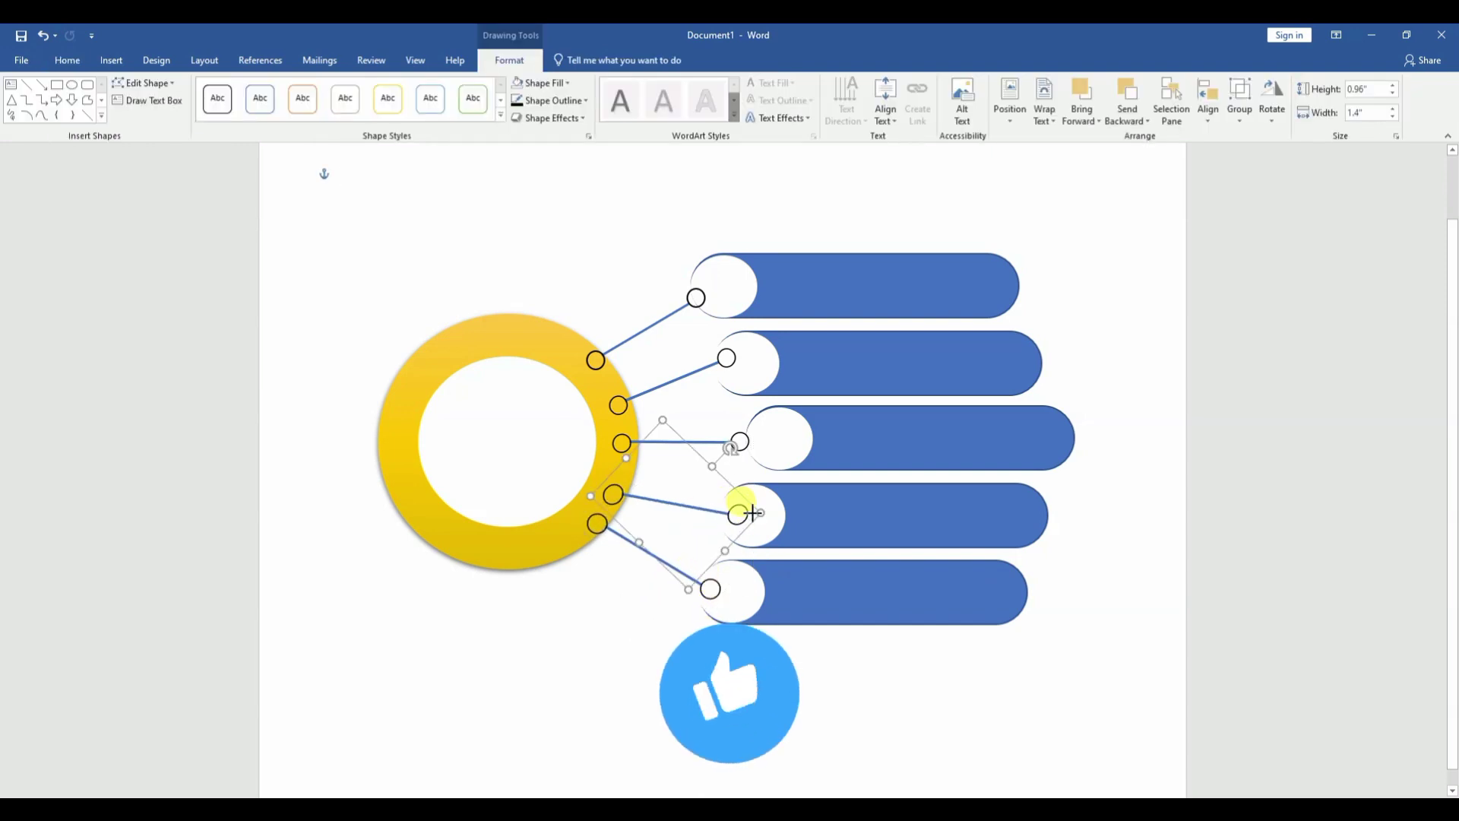
drag(749, 512, 743, 514)
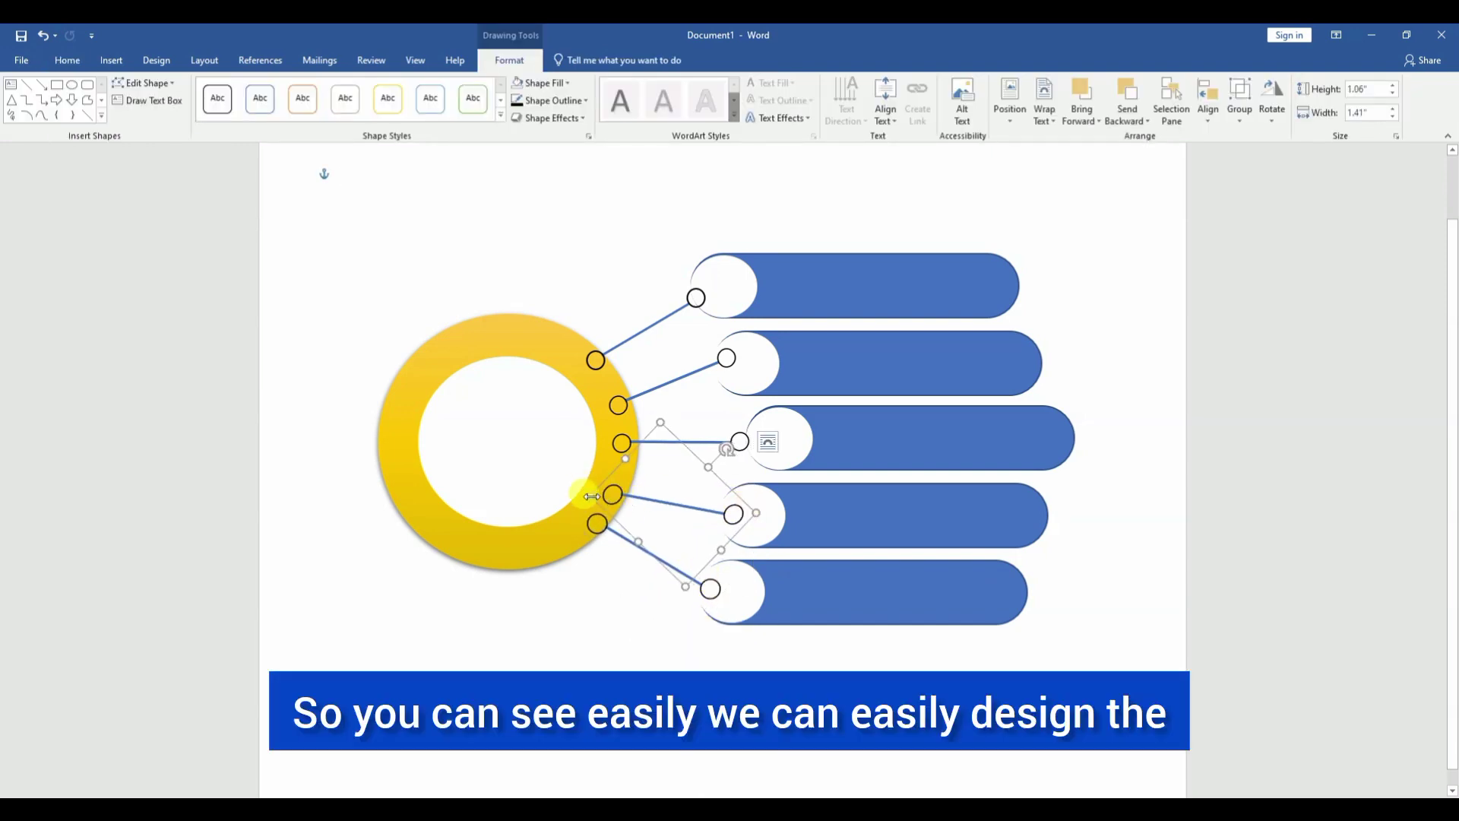
drag(591, 496, 594, 488)
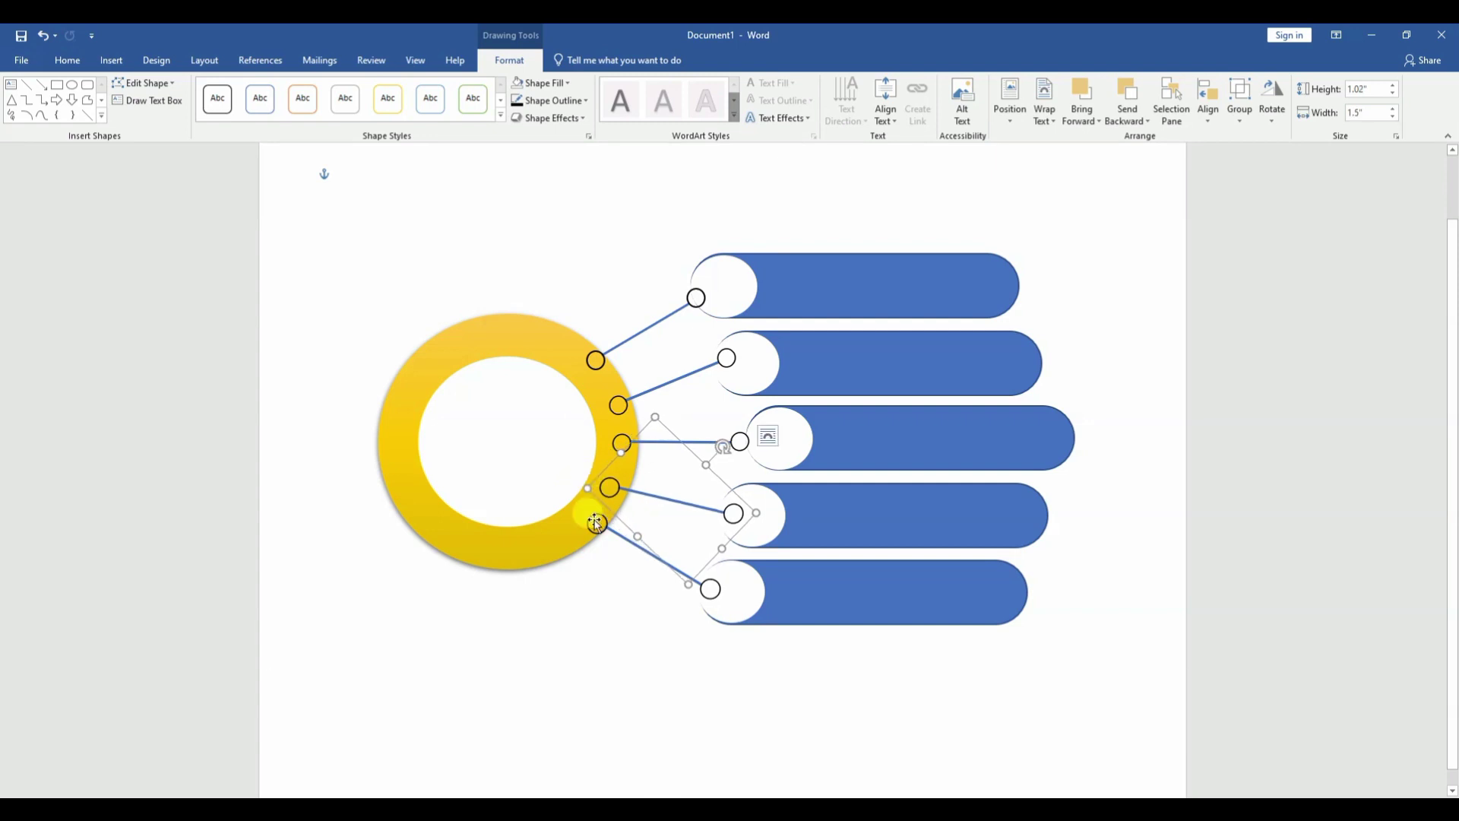
click(594, 519)
mouse_move(591, 520)
mouse_down()
mouse_move(565, 510)
mouse_move(577, 516)
mouse_up()
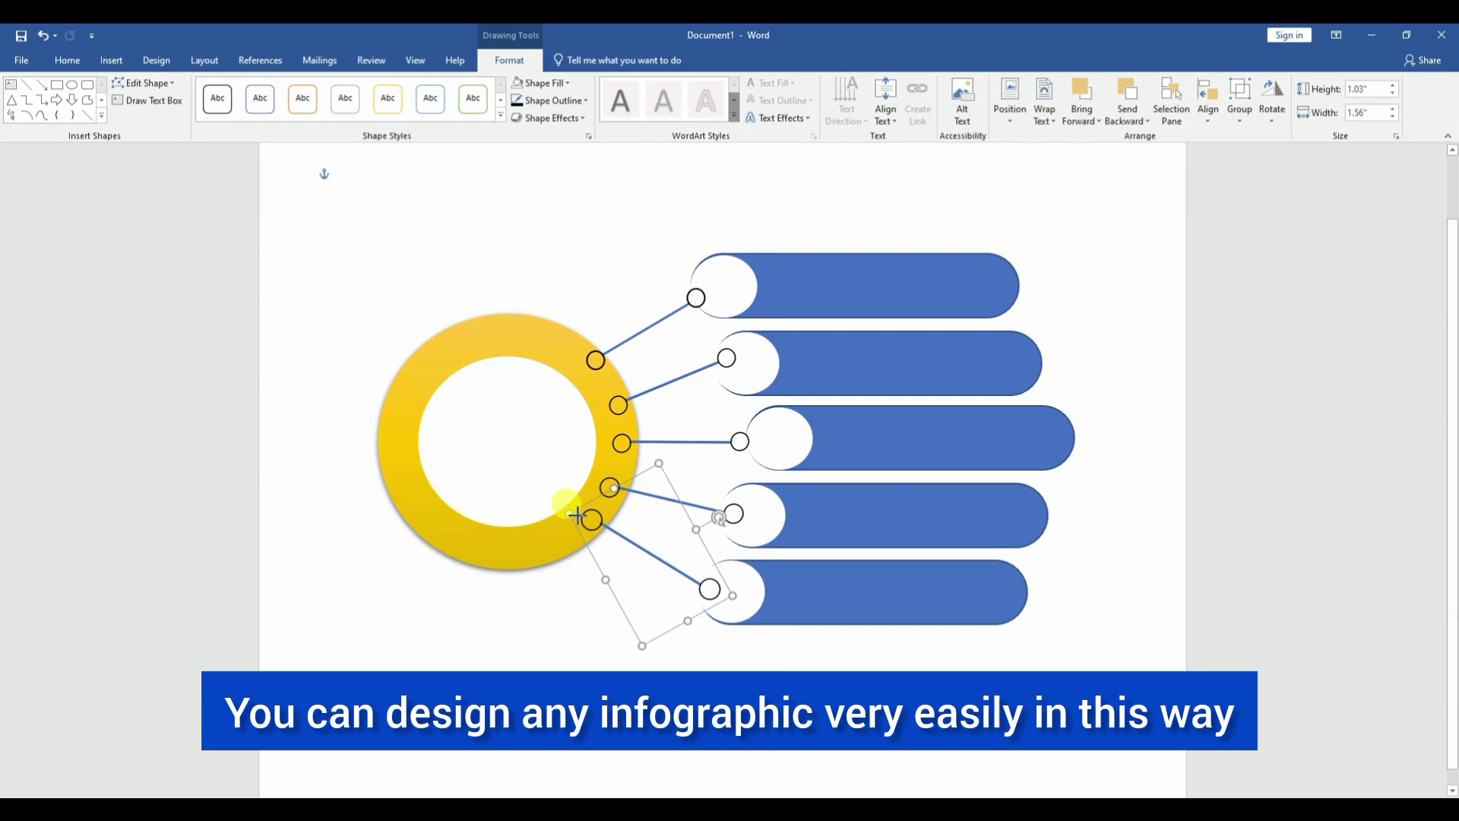
Tilt the middle connector slightly and shift its left end down onto the ring.
click(740, 442)
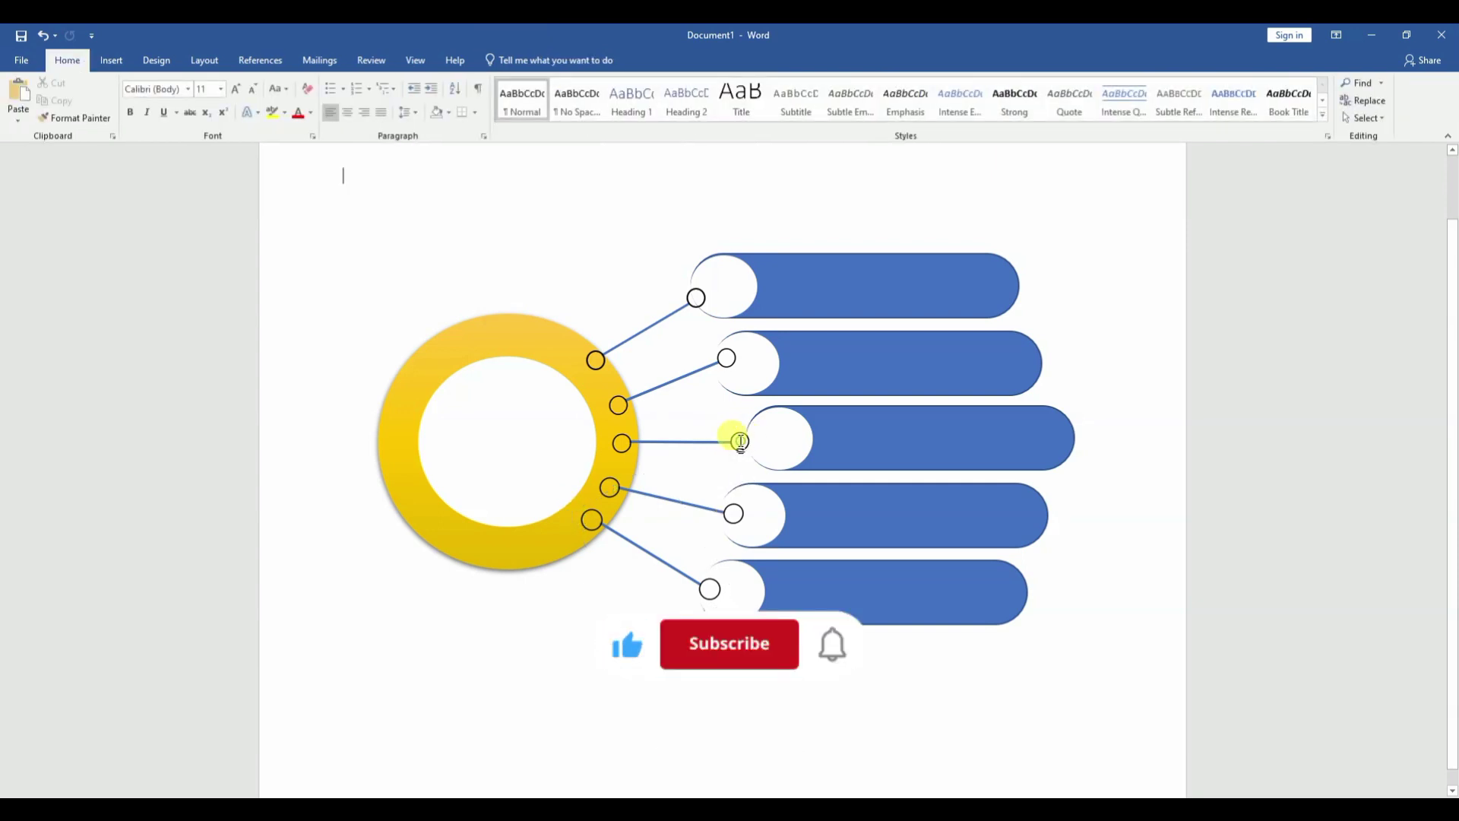
click(751, 438)
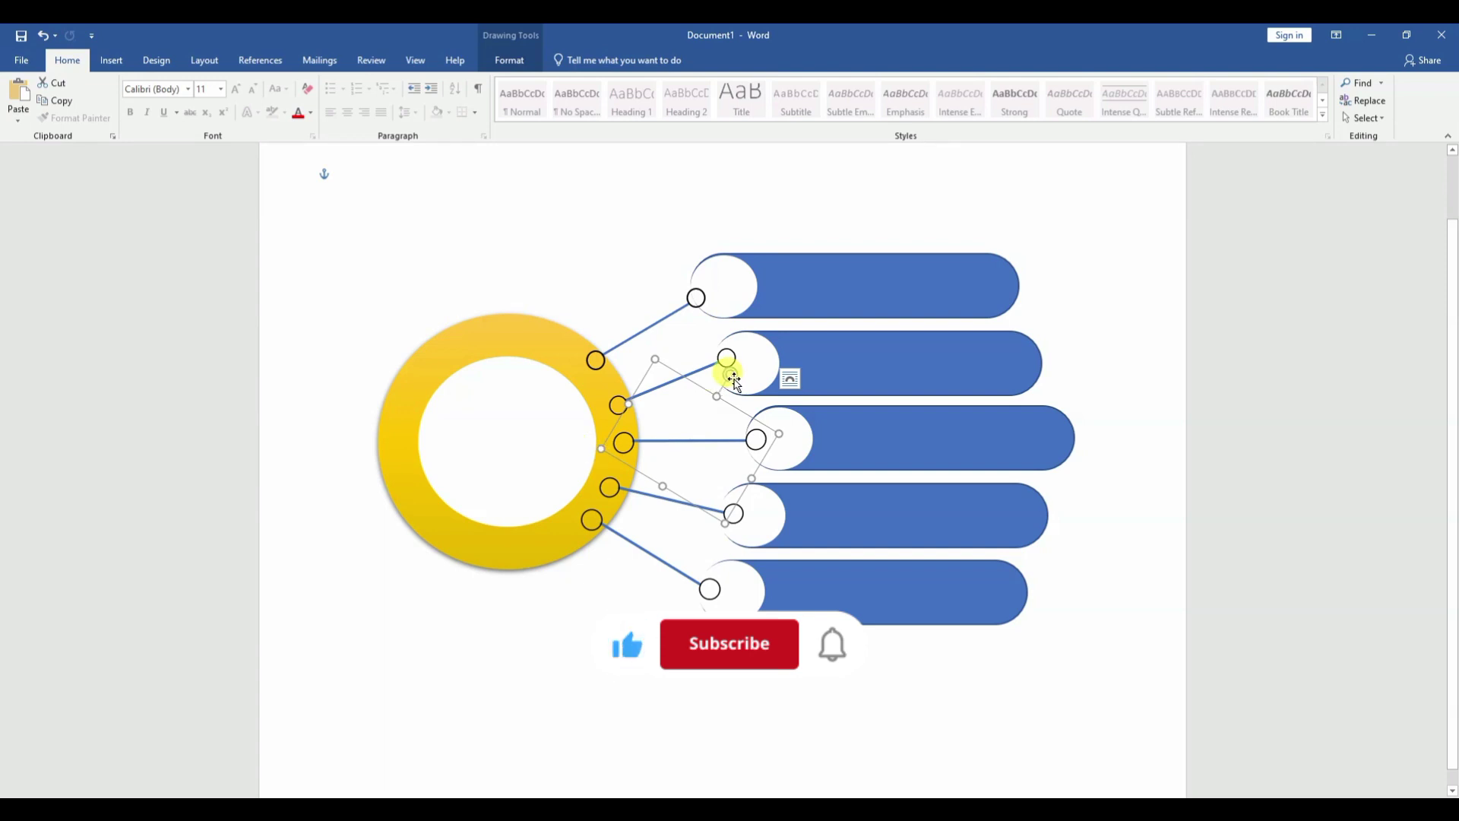
drag(727, 367, 729, 369)
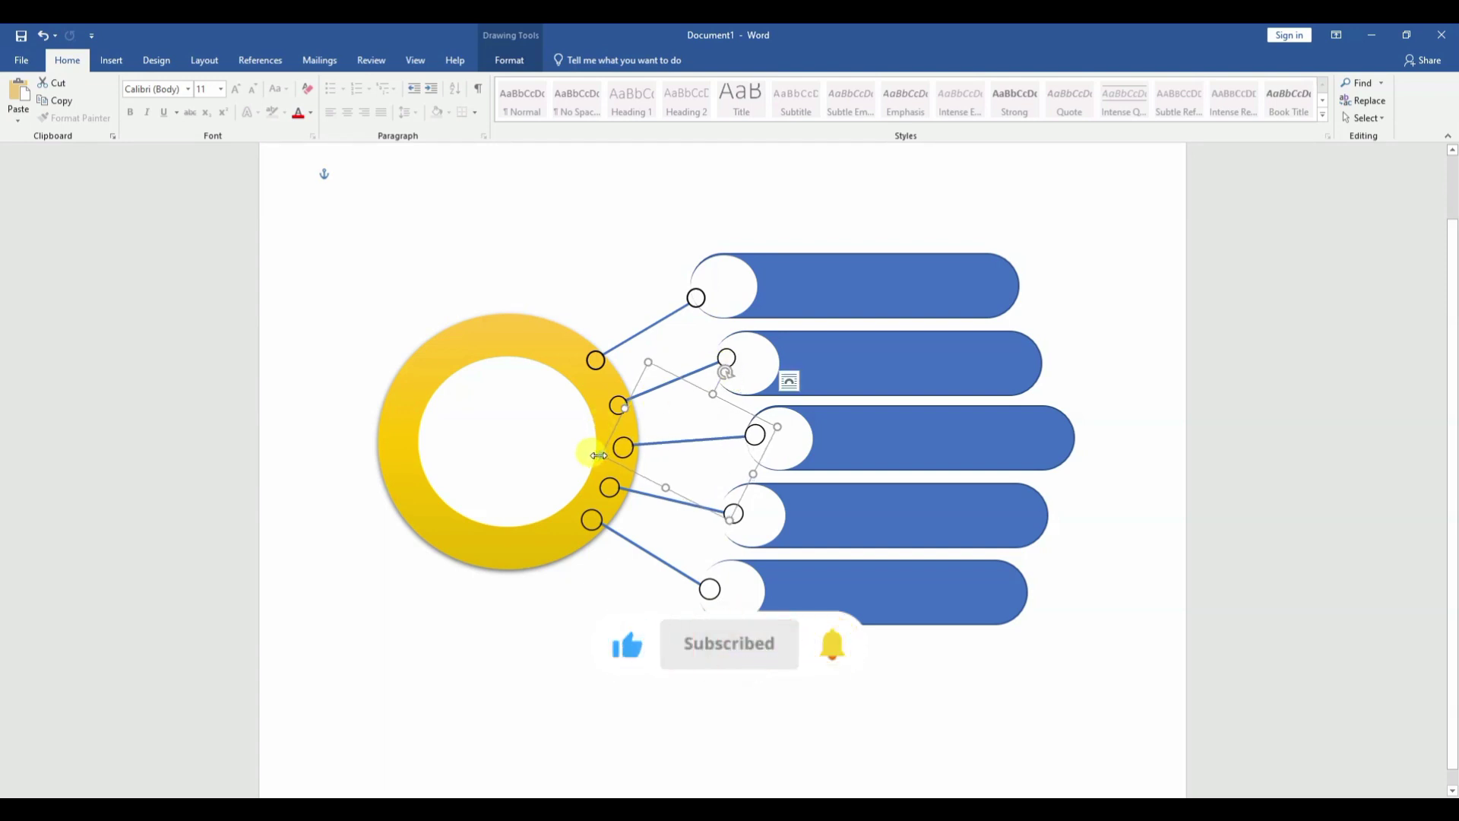
drag(598, 450, 601, 456)
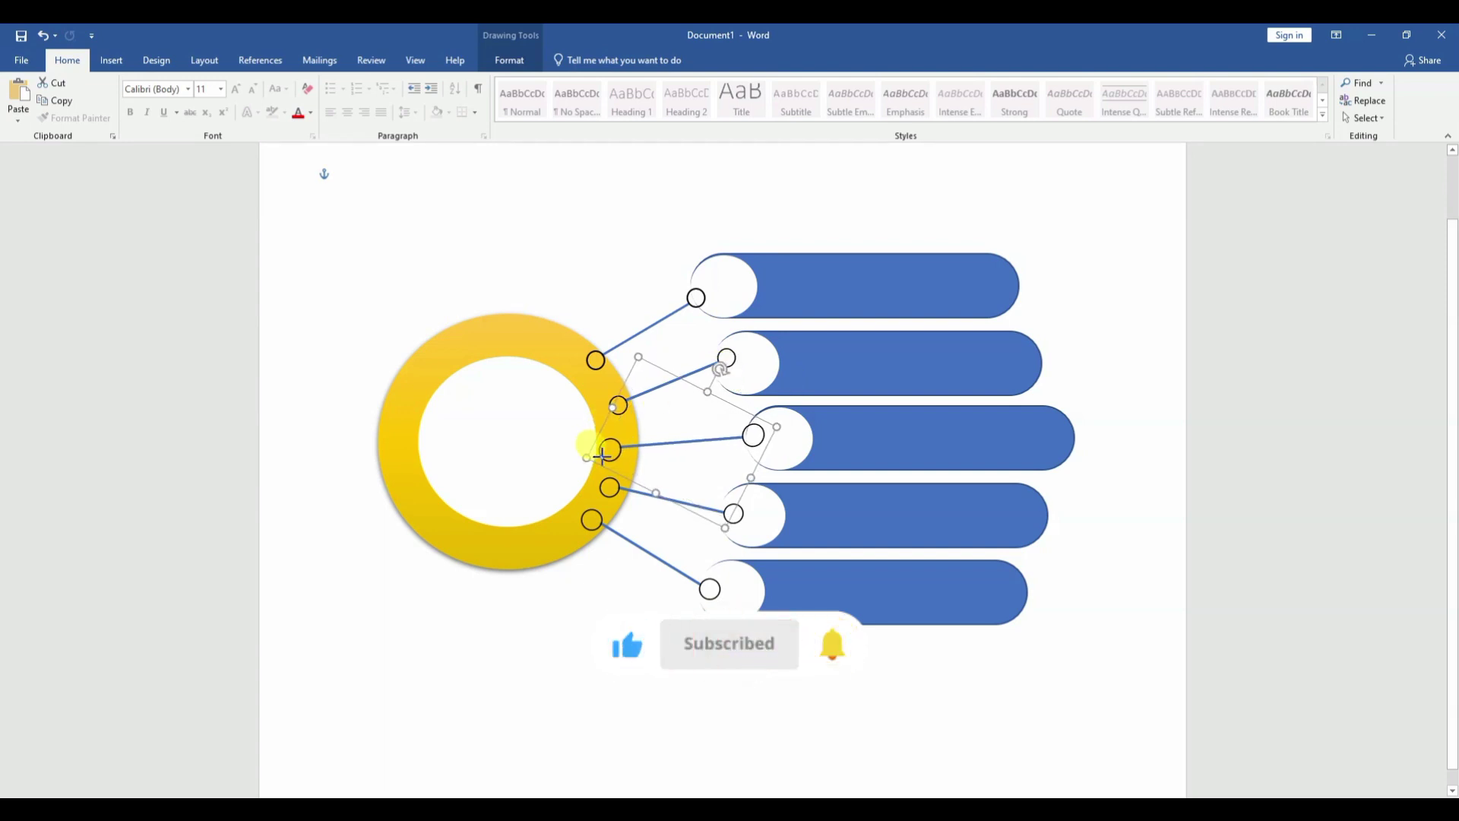
click(562, 698)
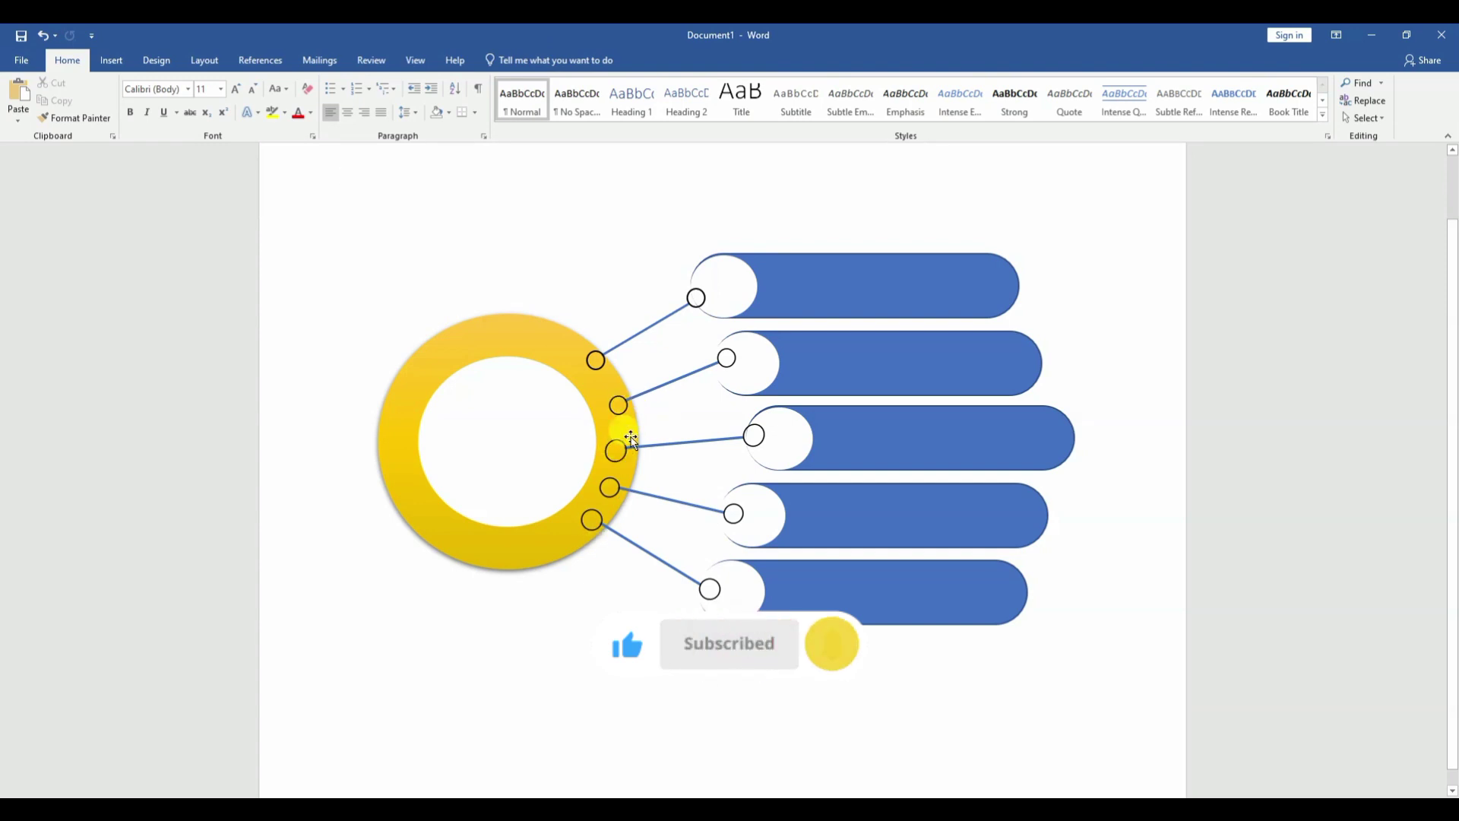
Rotate and reshape the upper connector group so the middle connector runs horizontally.
click(627, 346)
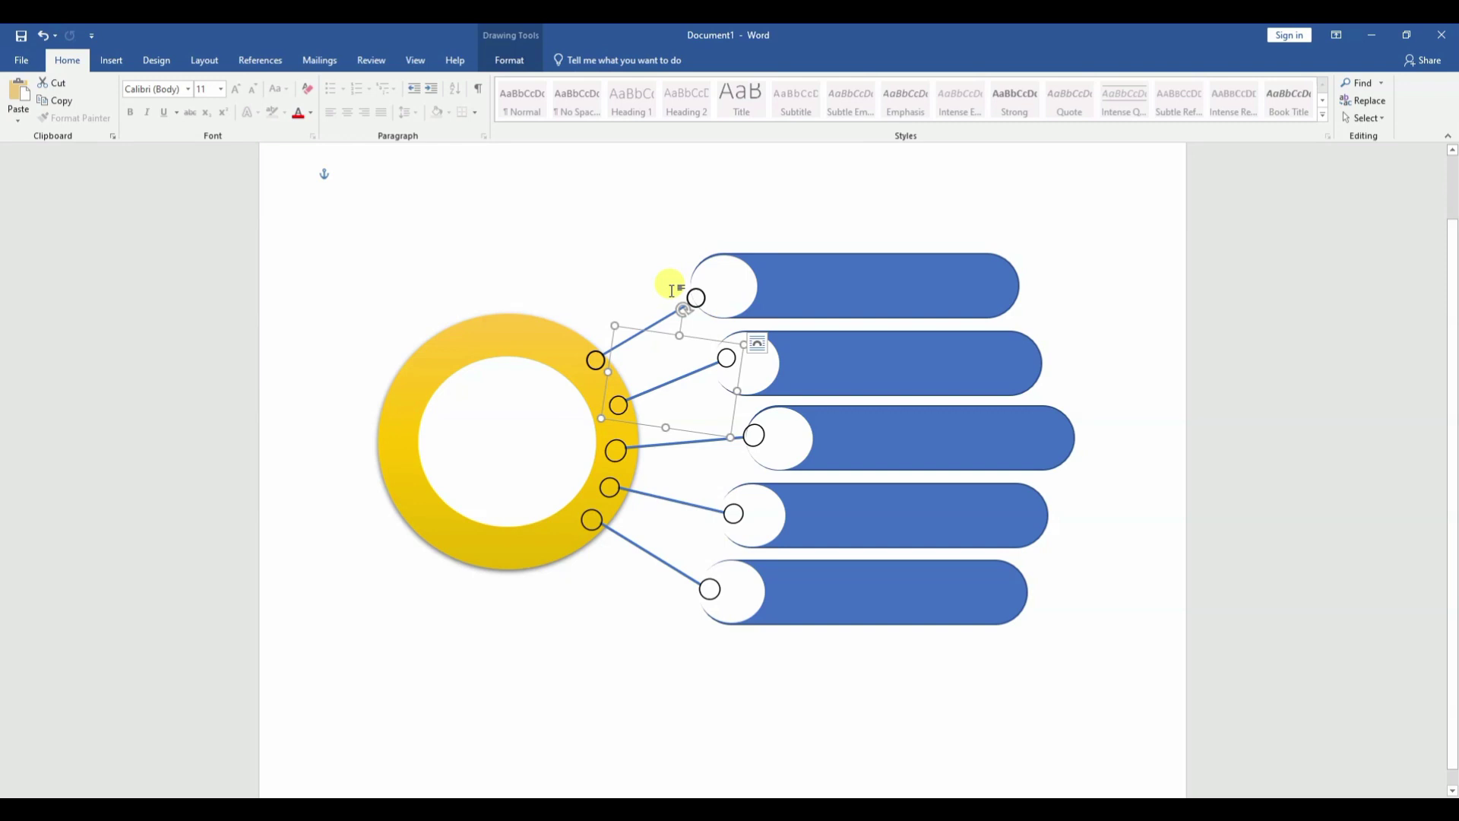
click(674, 288)
click(690, 319)
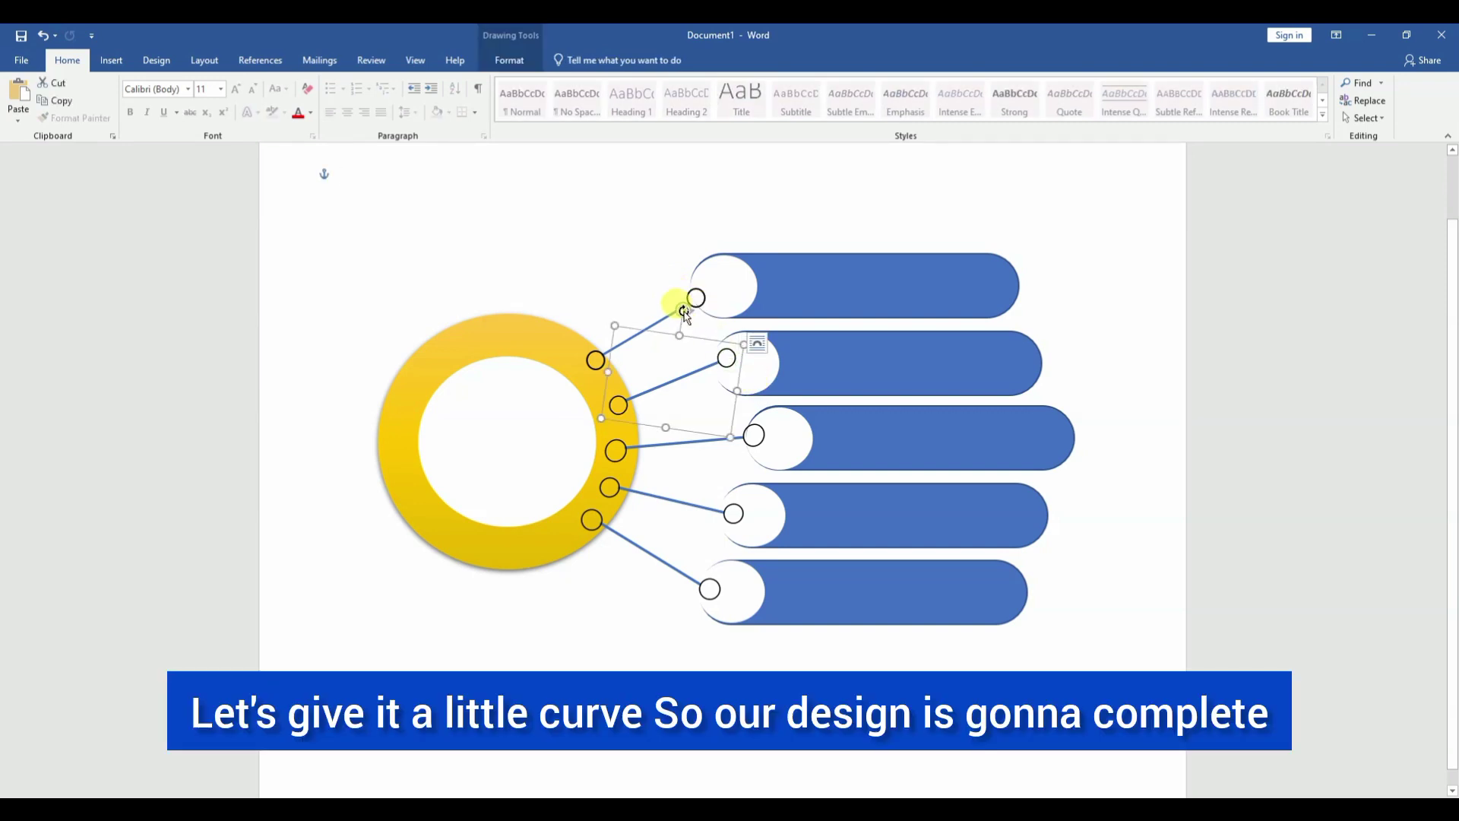
drag(684, 313, 694, 308)
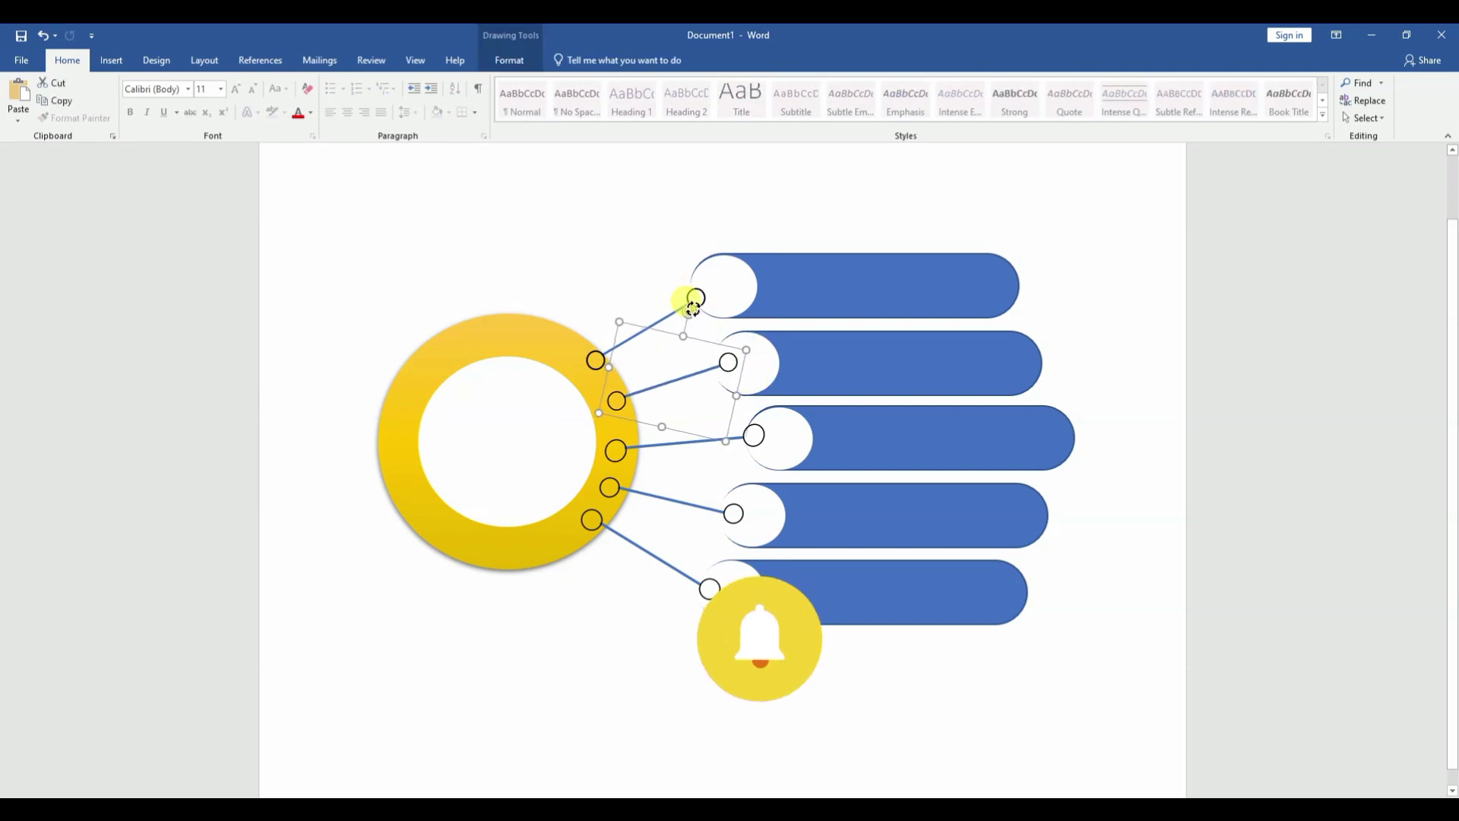
click(624, 652)
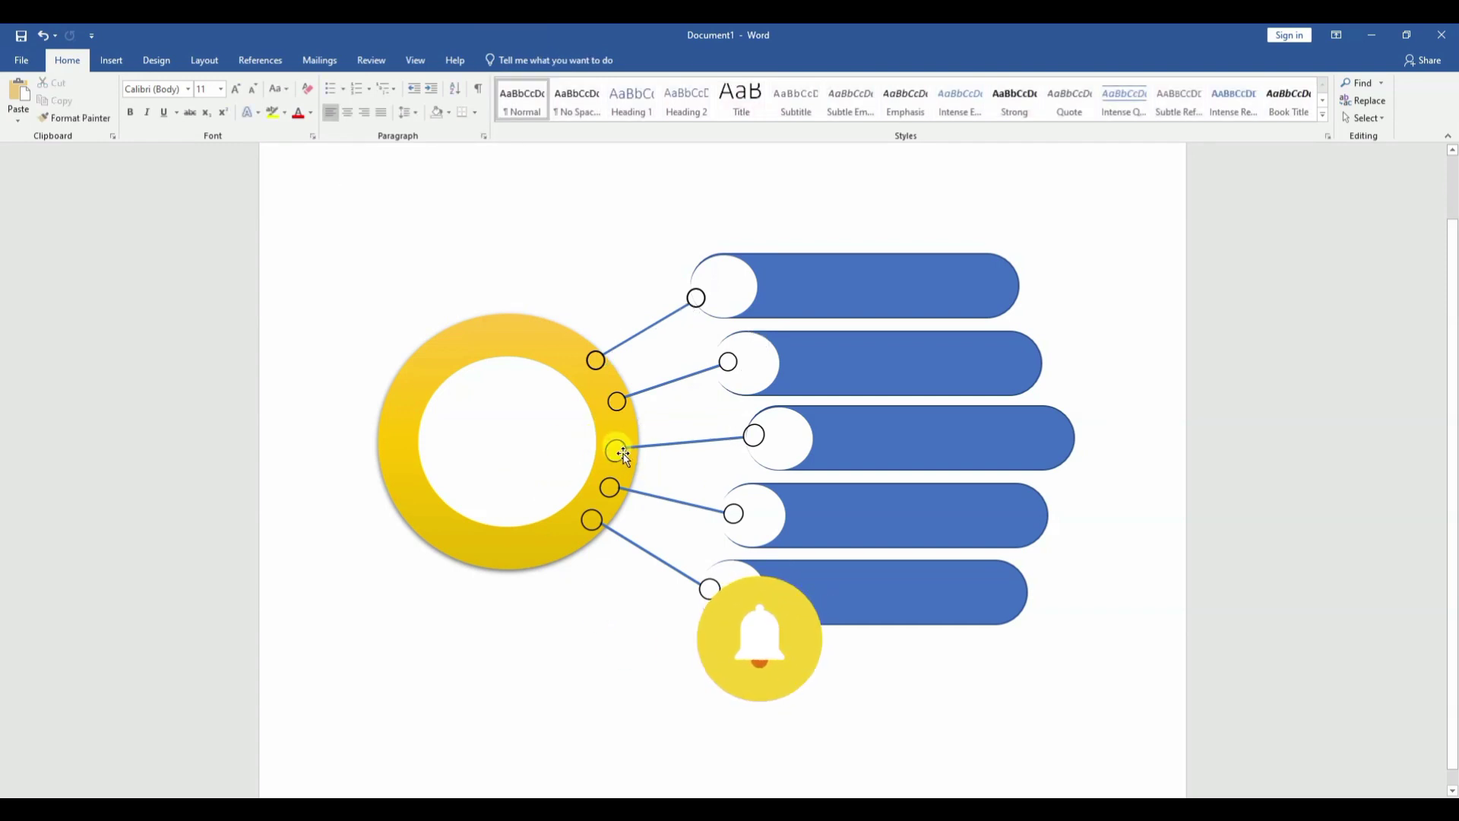
mouse_move(623, 456)
mouse_down()
mouse_move(628, 442)
mouse_move(605, 453)
mouse_move(622, 447)
mouse_up()
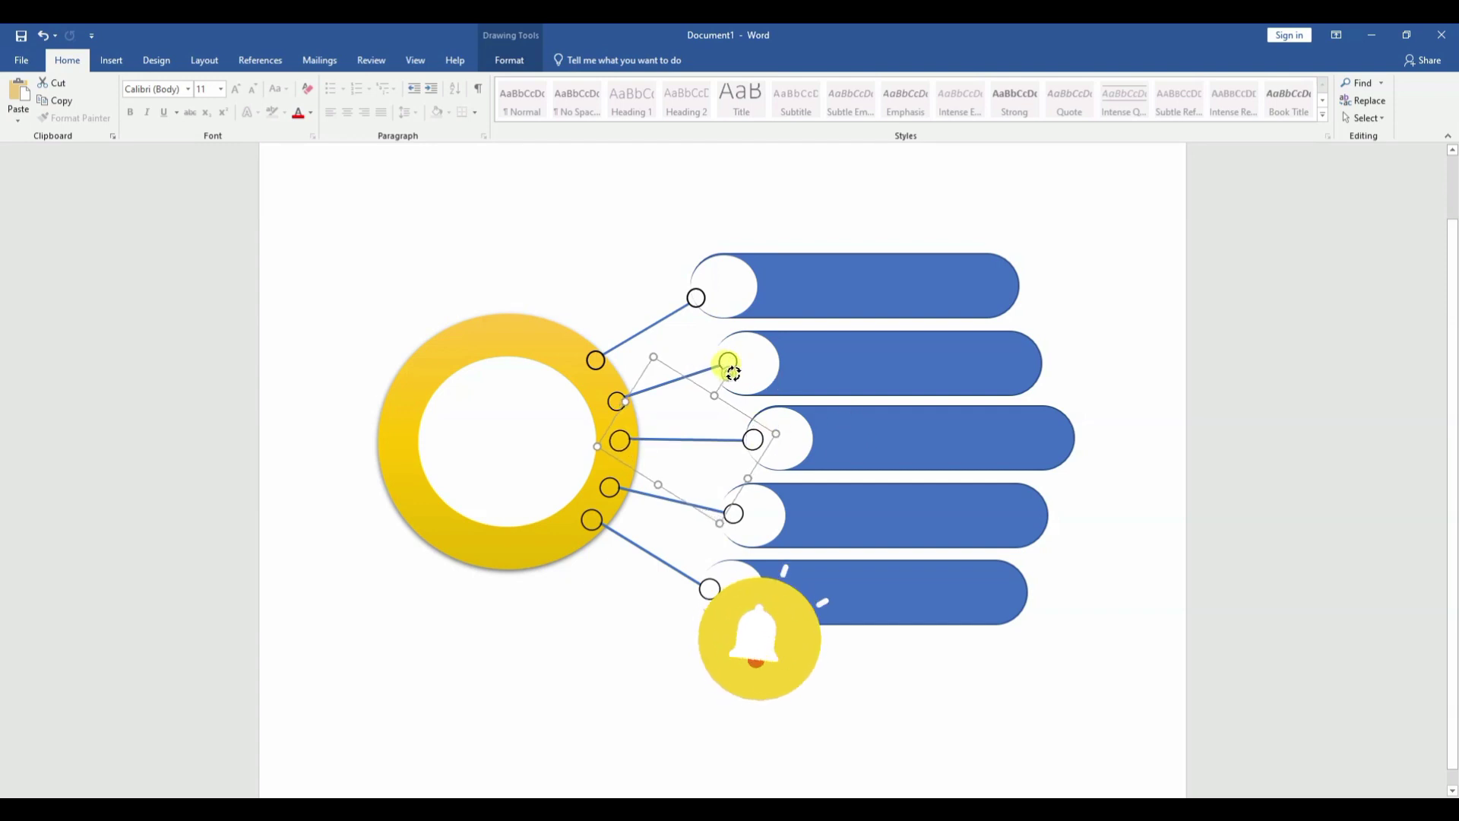
drag(728, 373, 773, 365)
click(1179, 521)
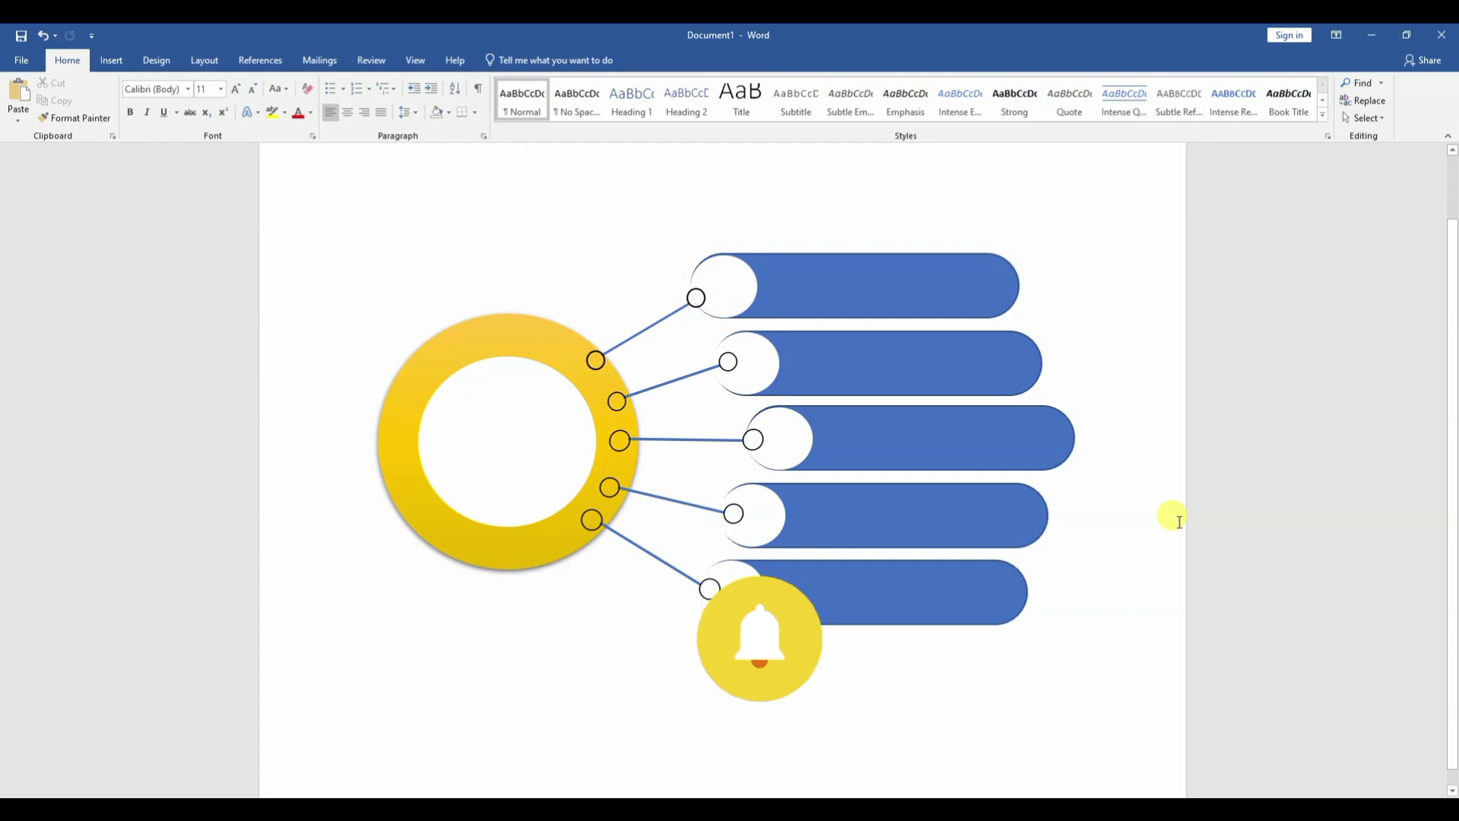
Draw a small rectangle inside the top bar's white circle and add text to it.
click(708, 299)
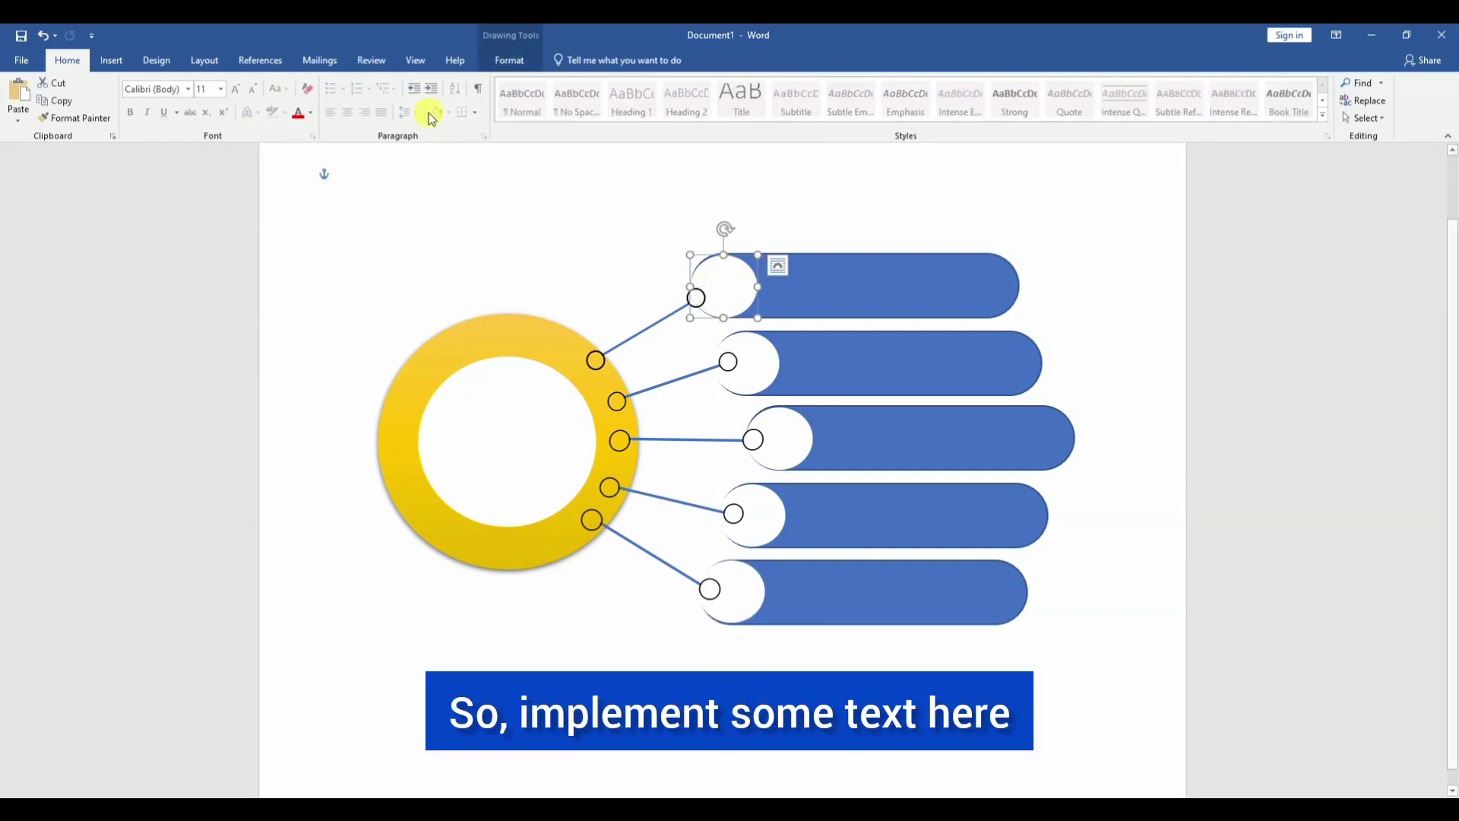
click(112, 61)
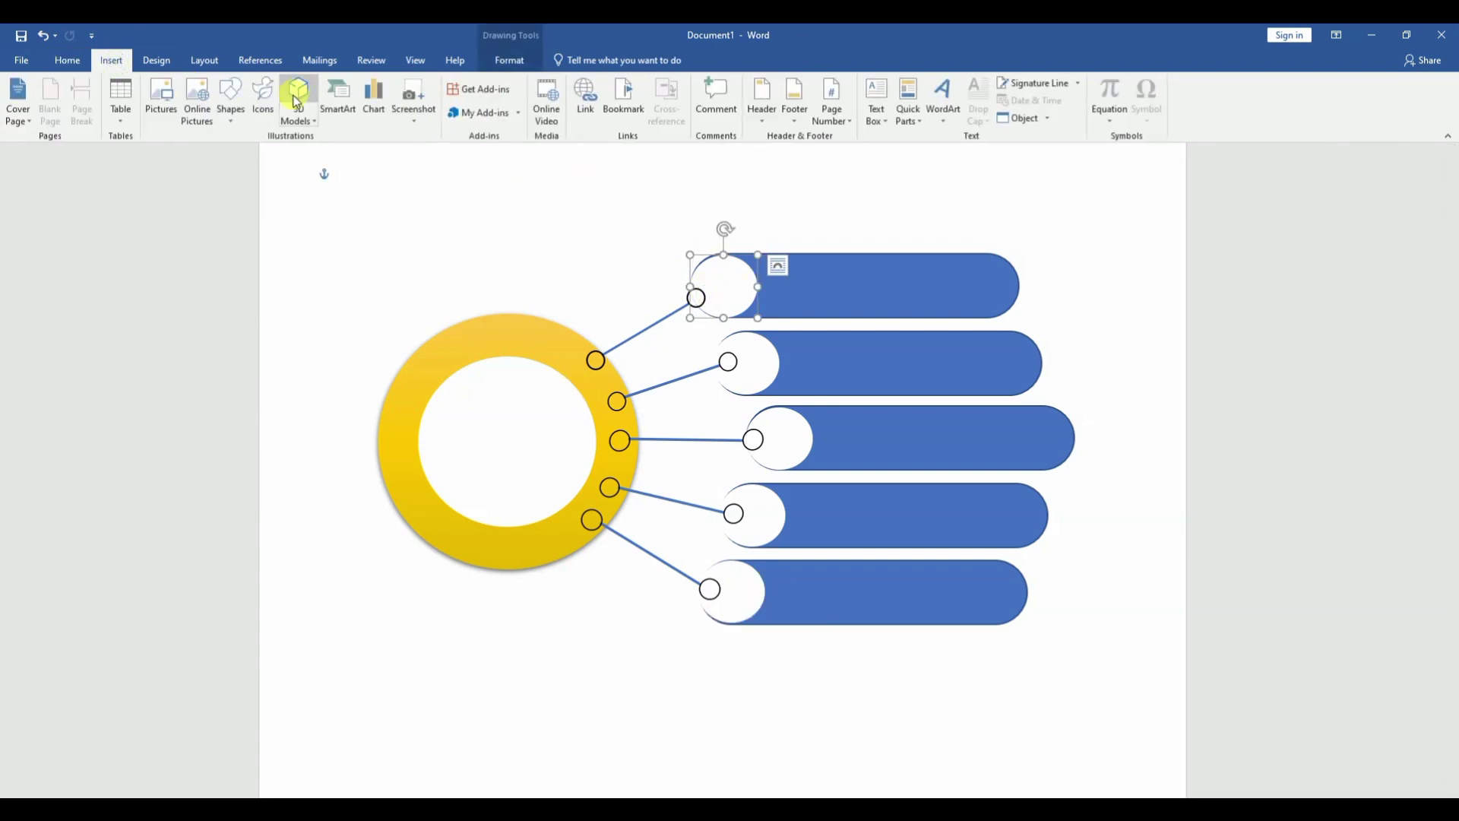
click(230, 98)
click(276, 157)
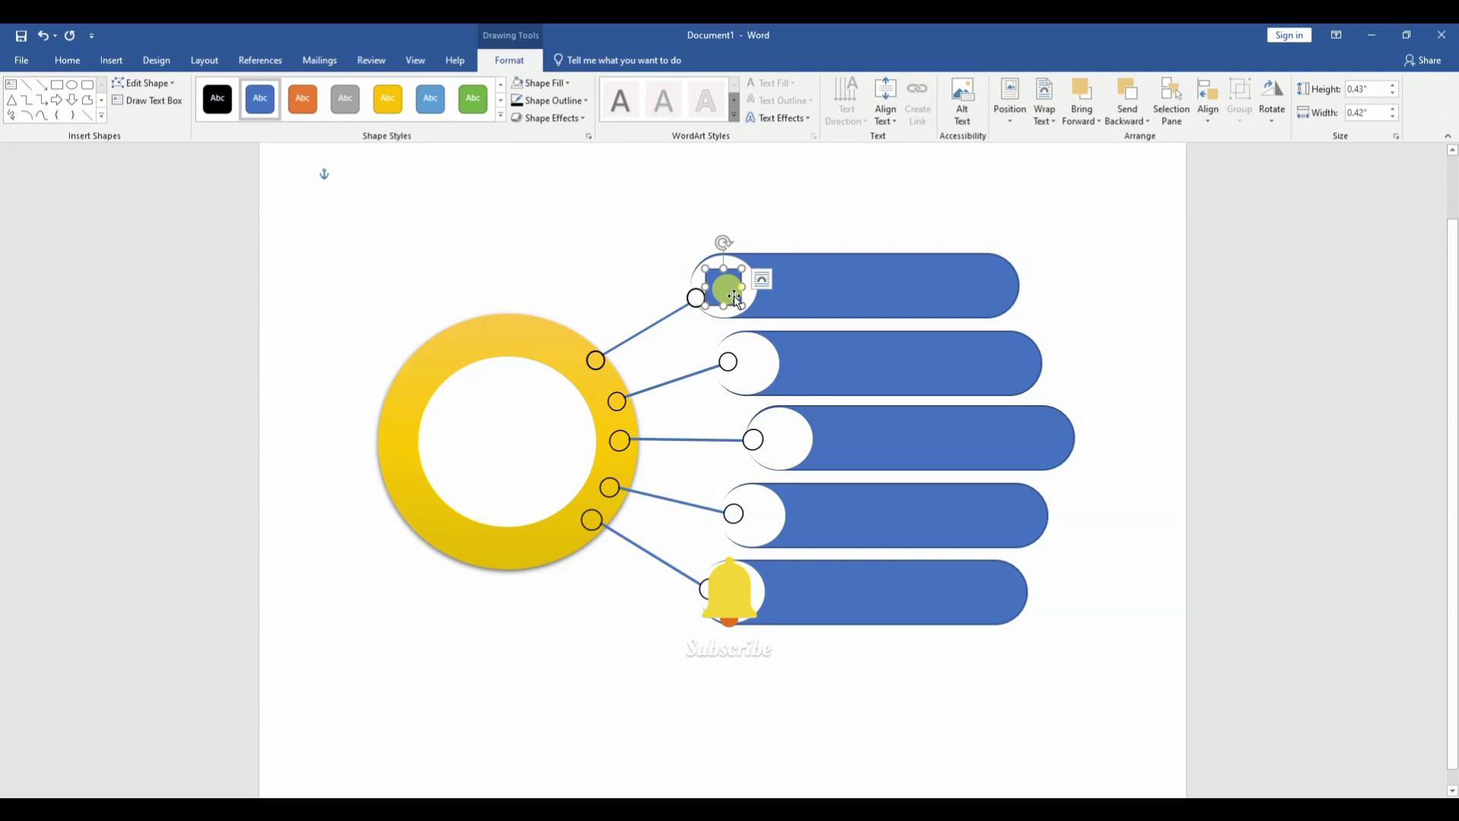
right_click(737, 299)
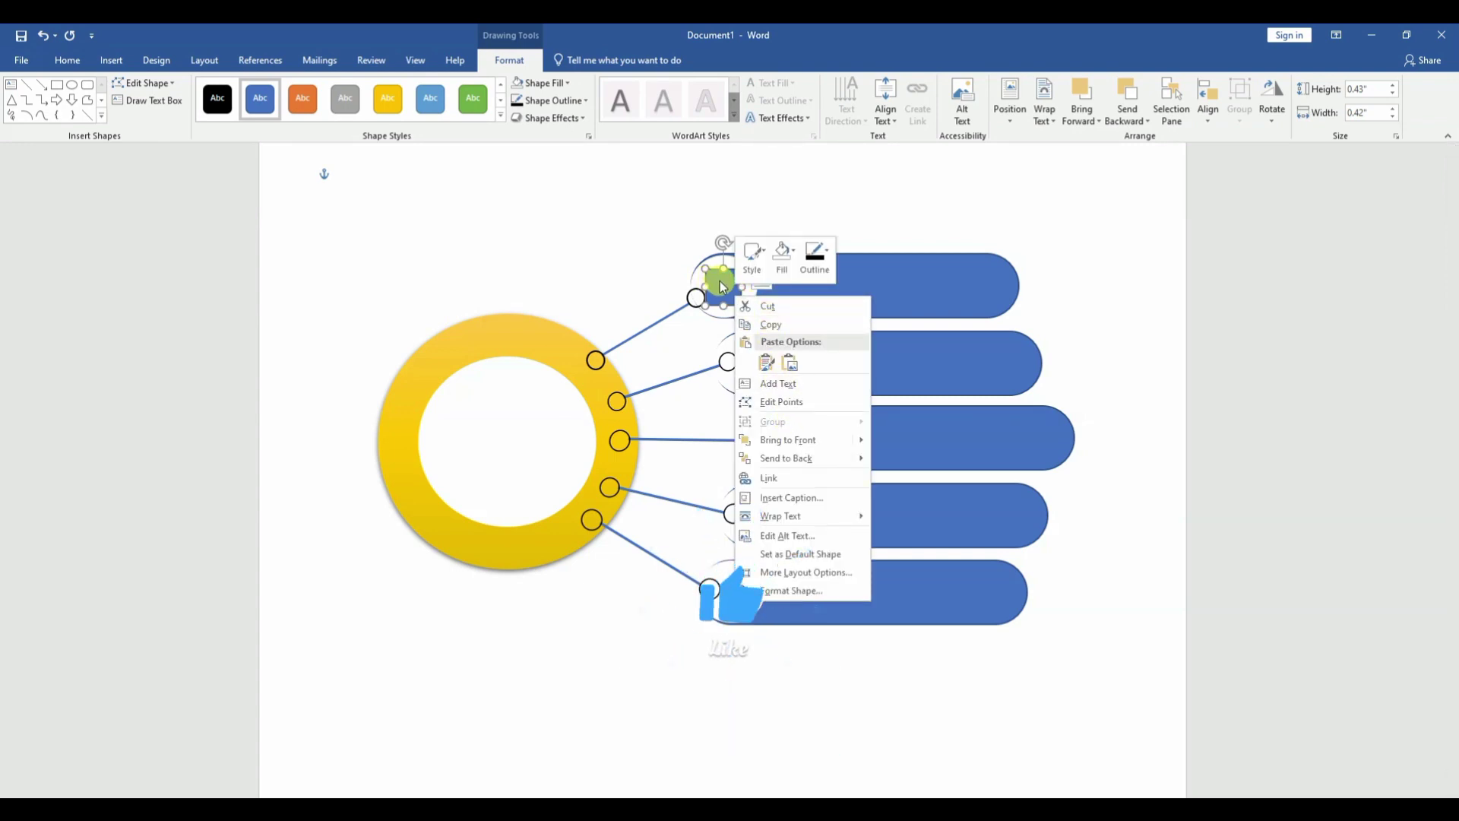
click(719, 280)
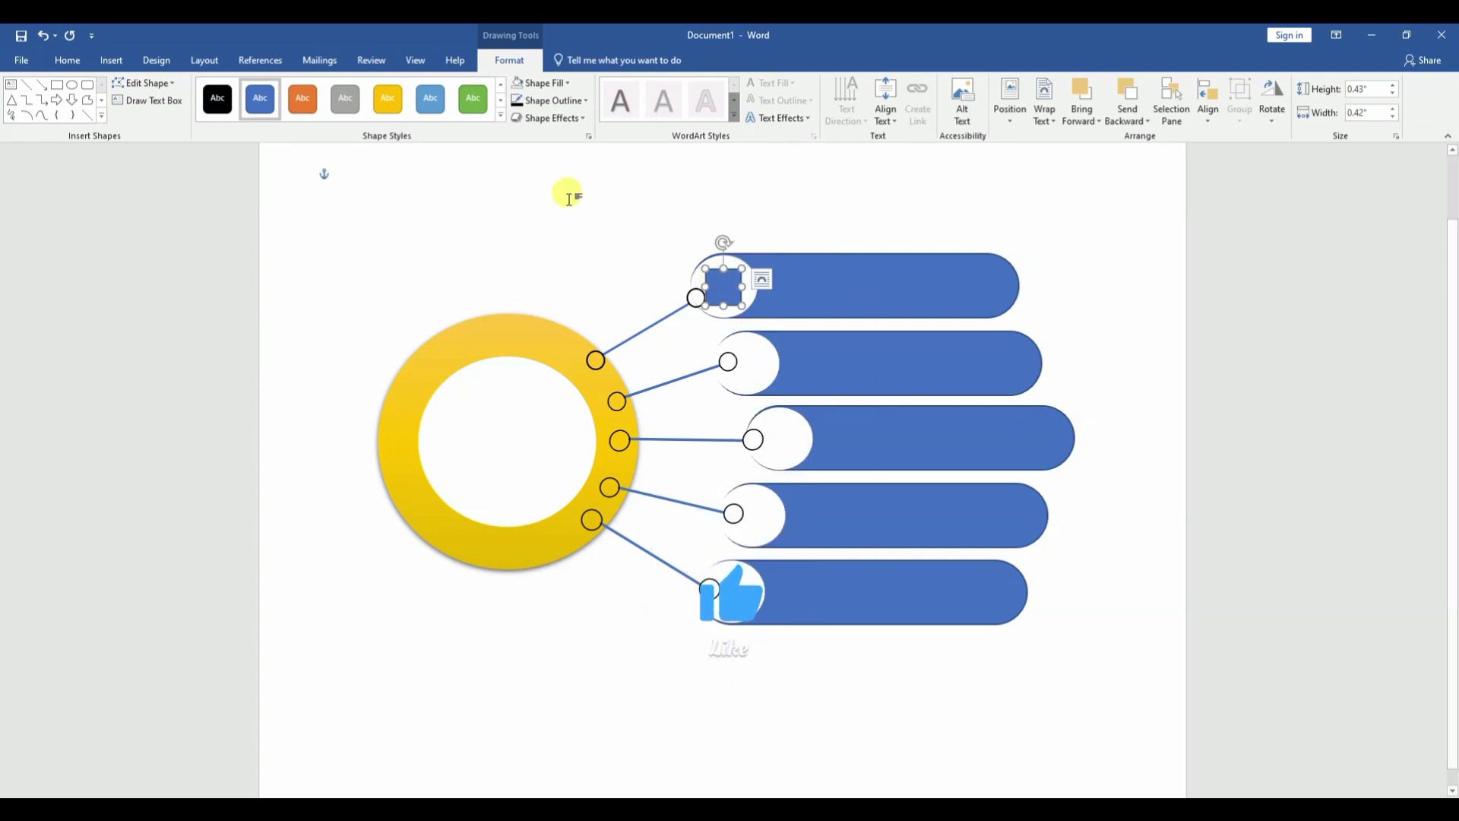
right_click(723, 291)
click(775, 378)
text(0)
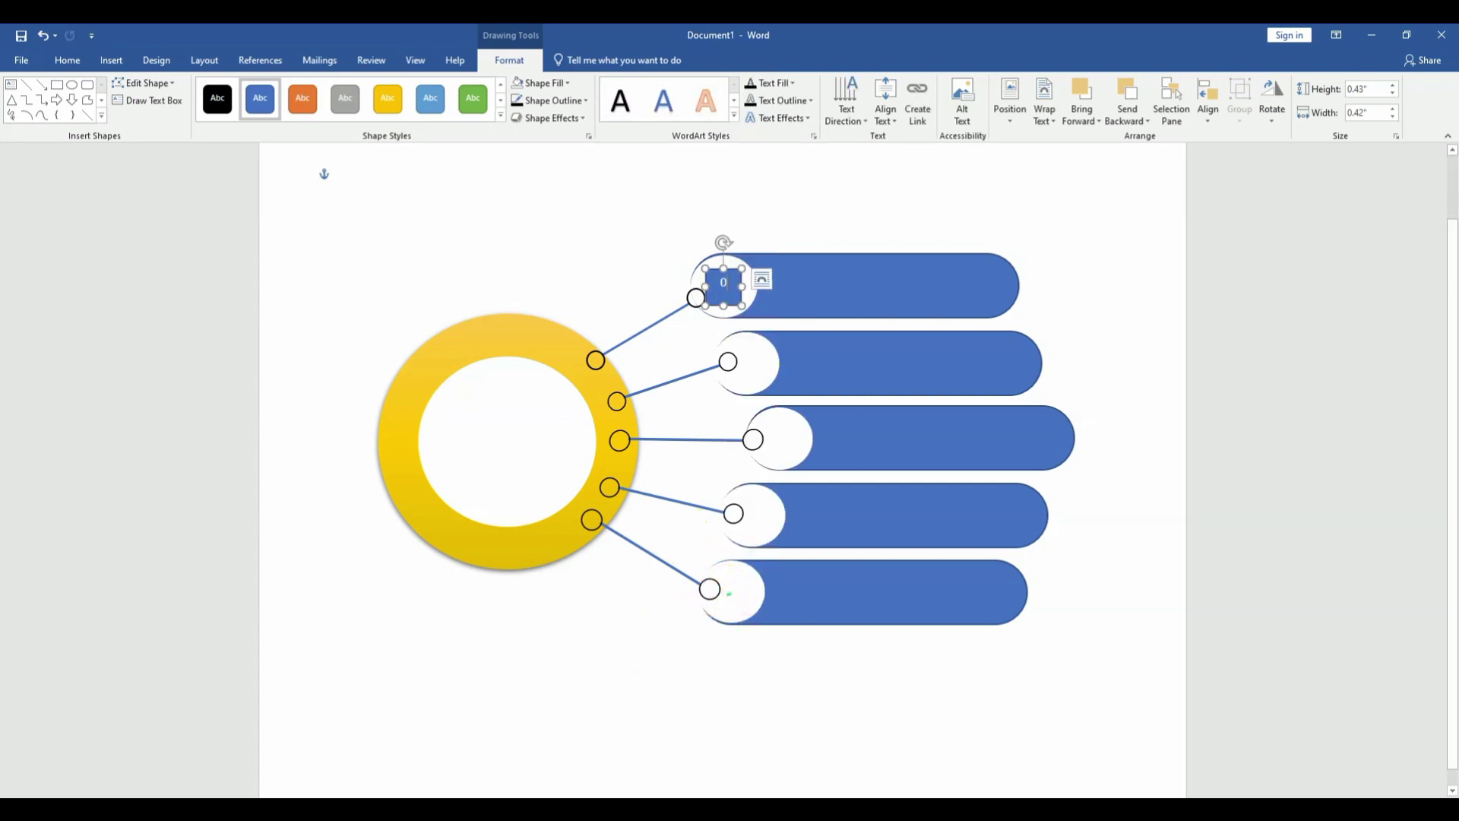
text(1)
Apply the Gila font to the number text in the small box.
key(ctrl+a)
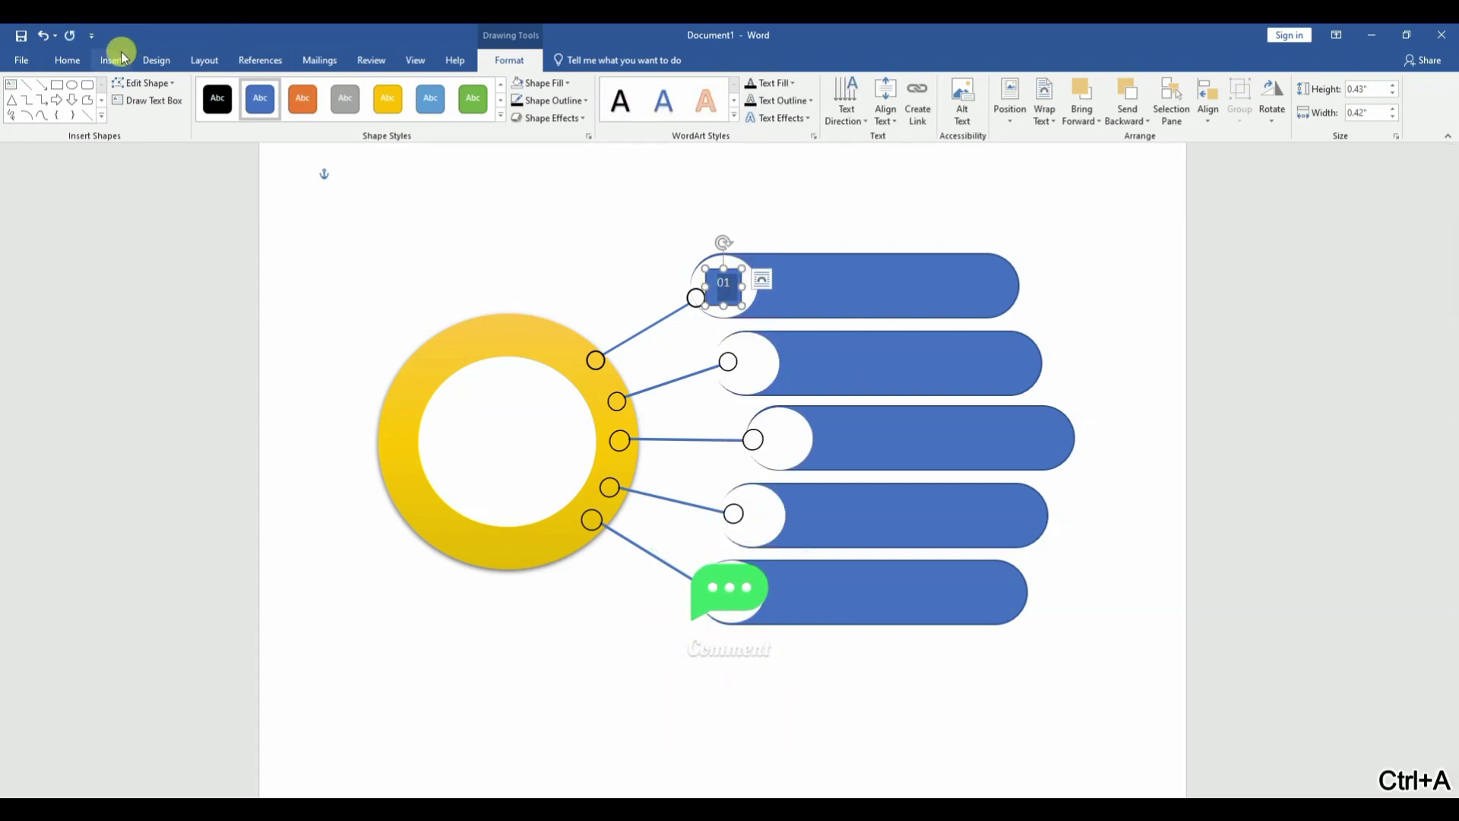
click(67, 59)
click(189, 89)
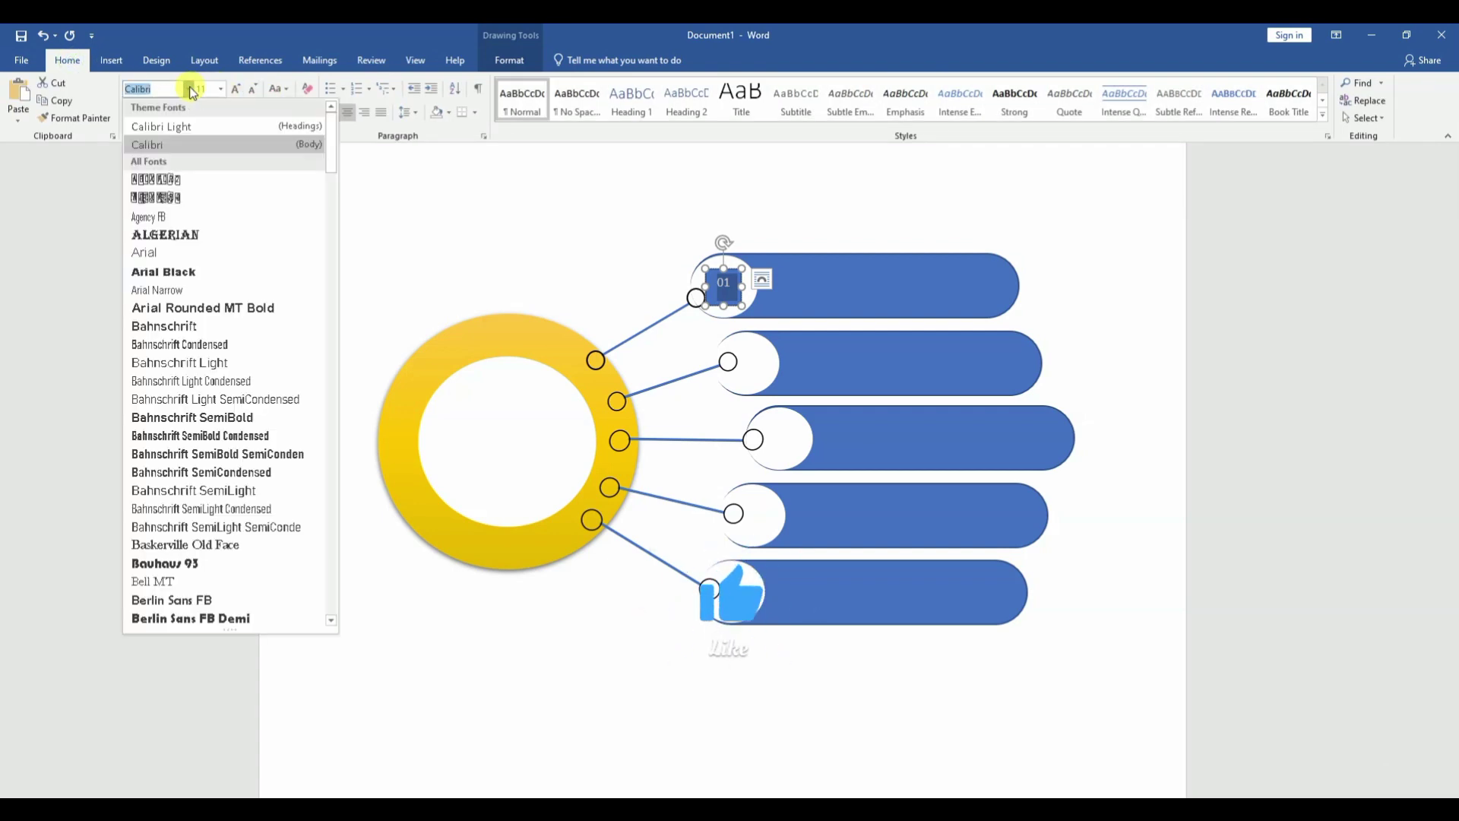
text(Gila)
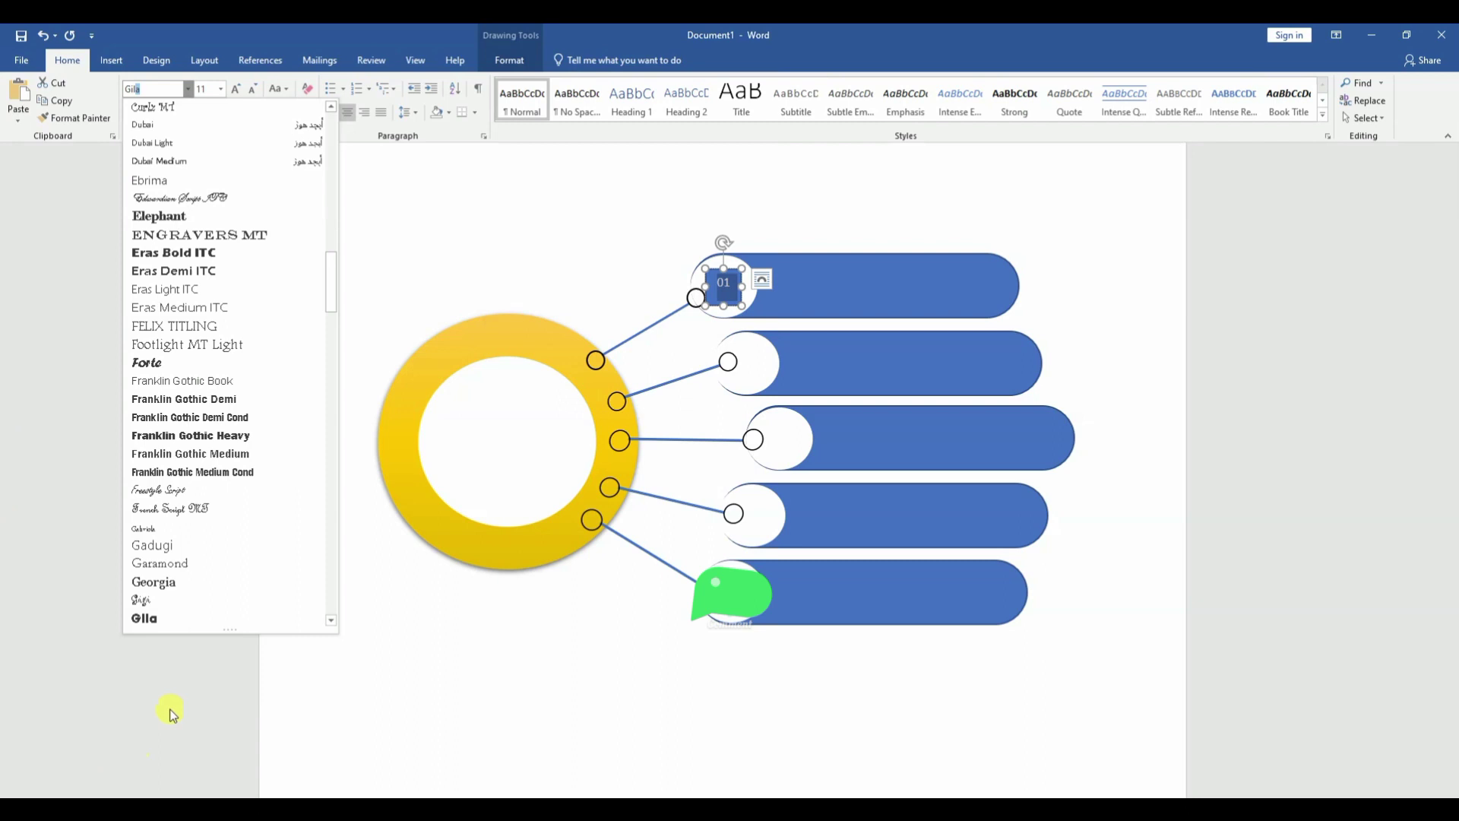
click(171, 617)
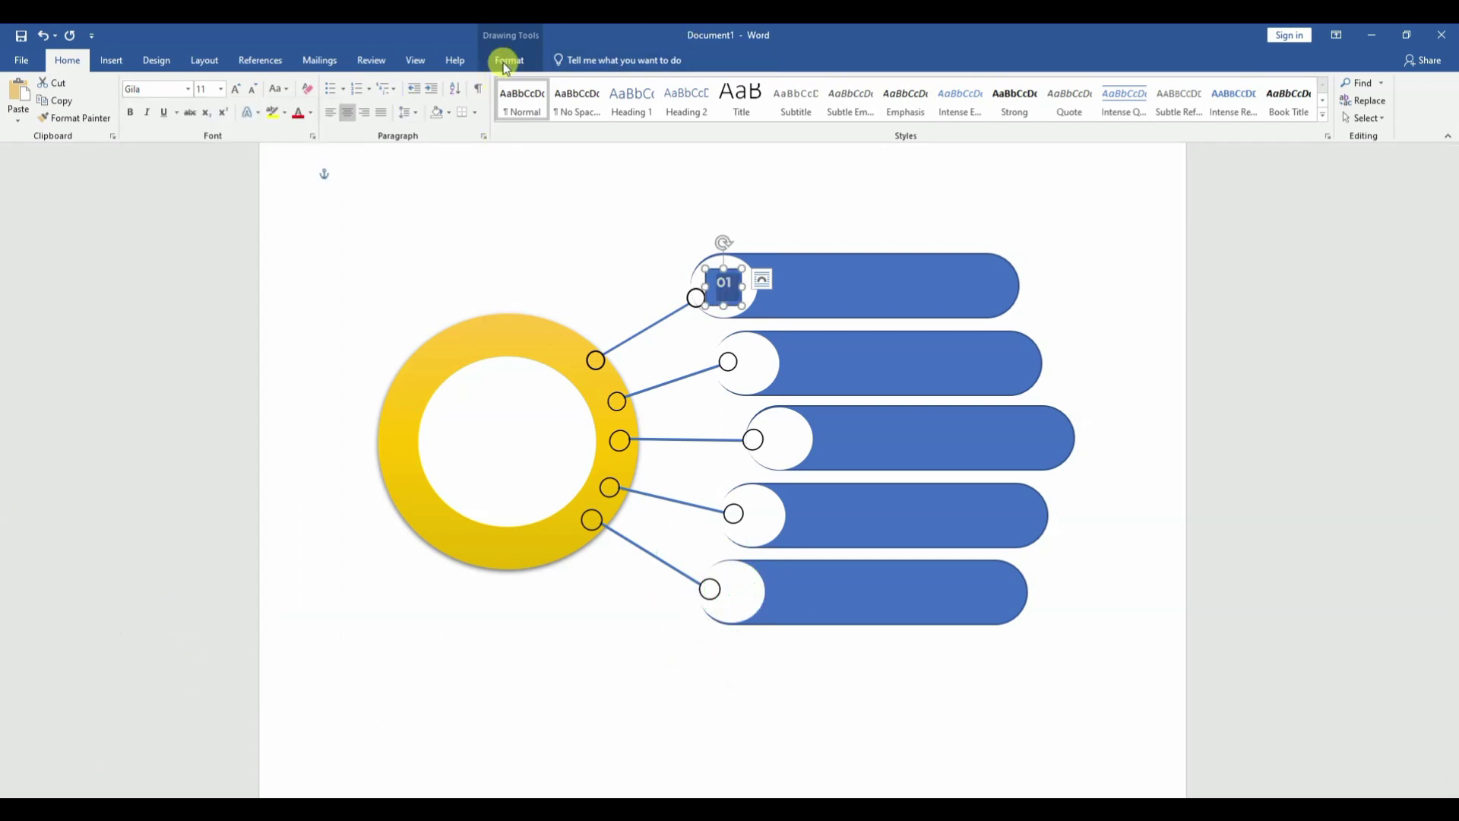
click(239, 90)
click(249, 91)
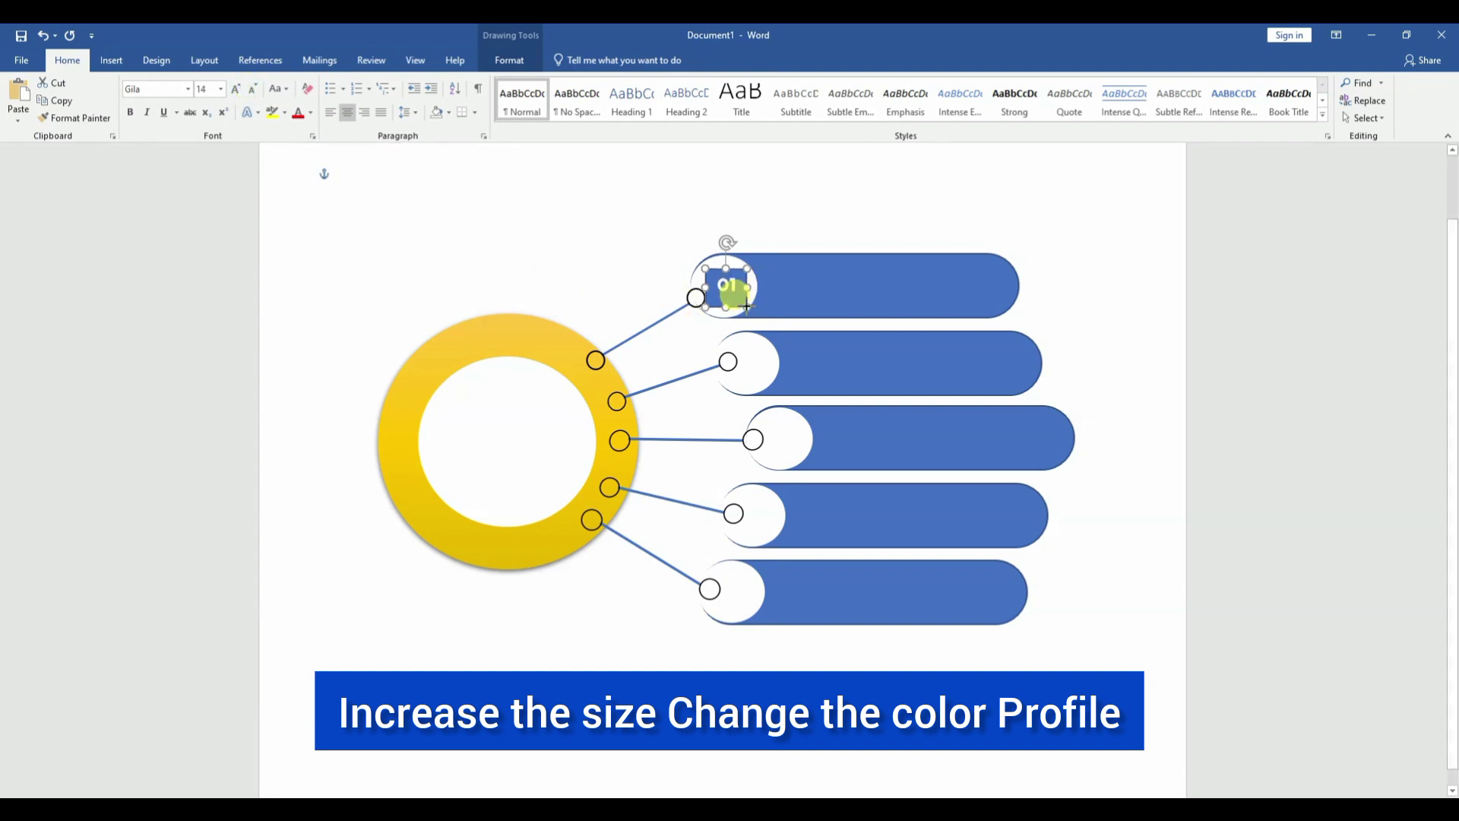
Remove the fill from the number's box.
click(505, 59)
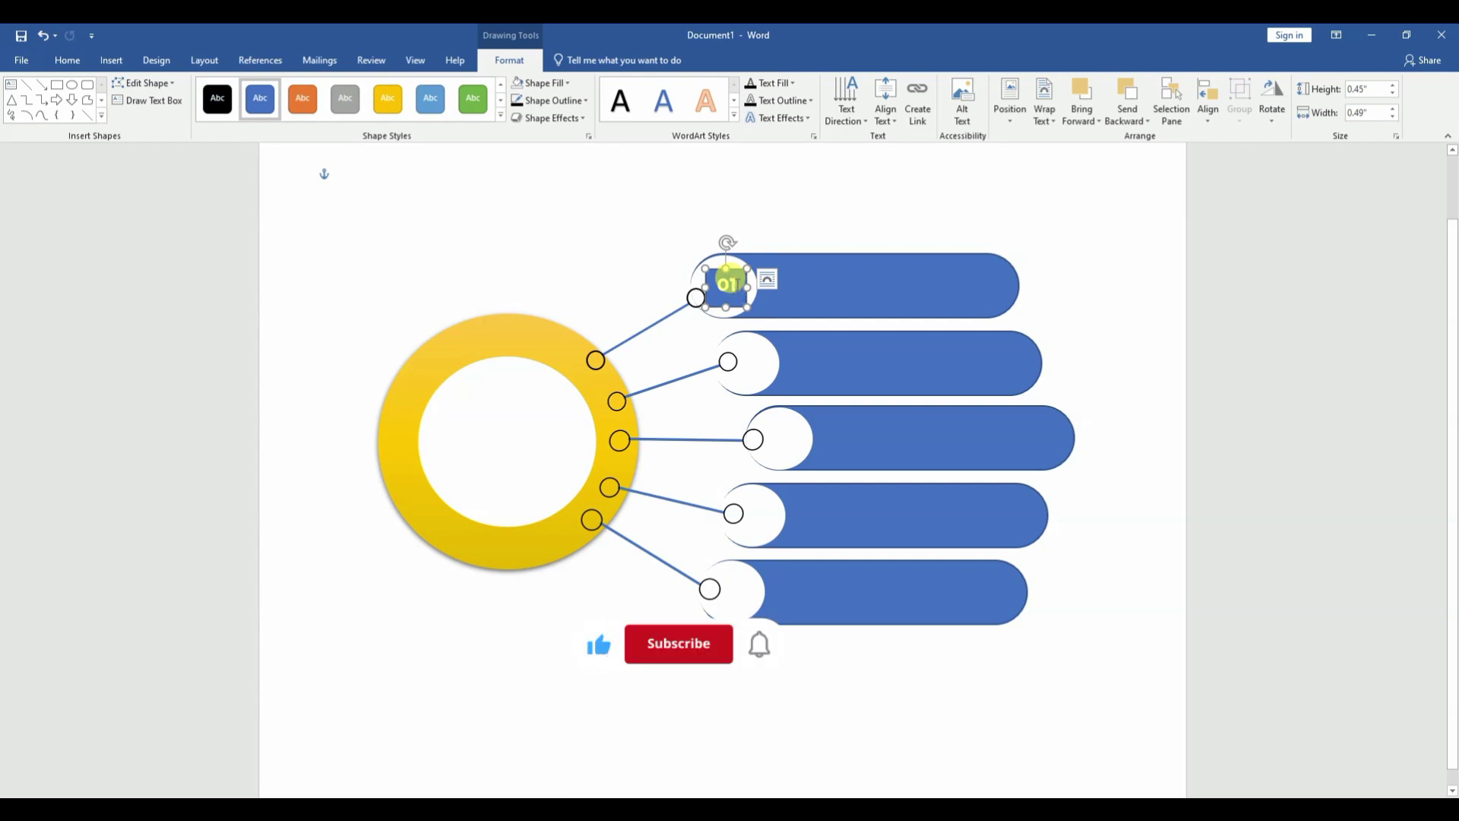
key(ctrl+a)
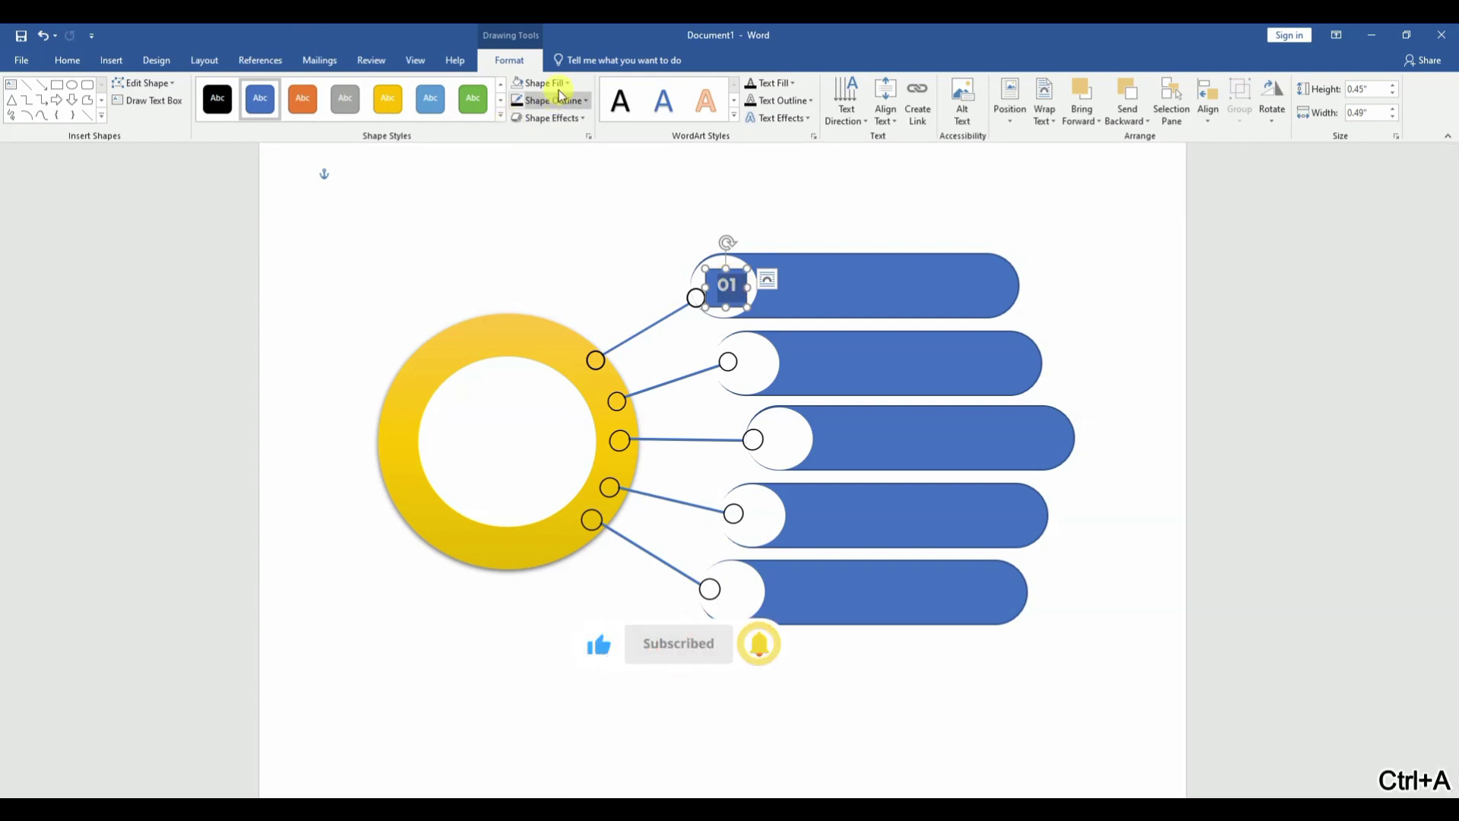
click(567, 83)
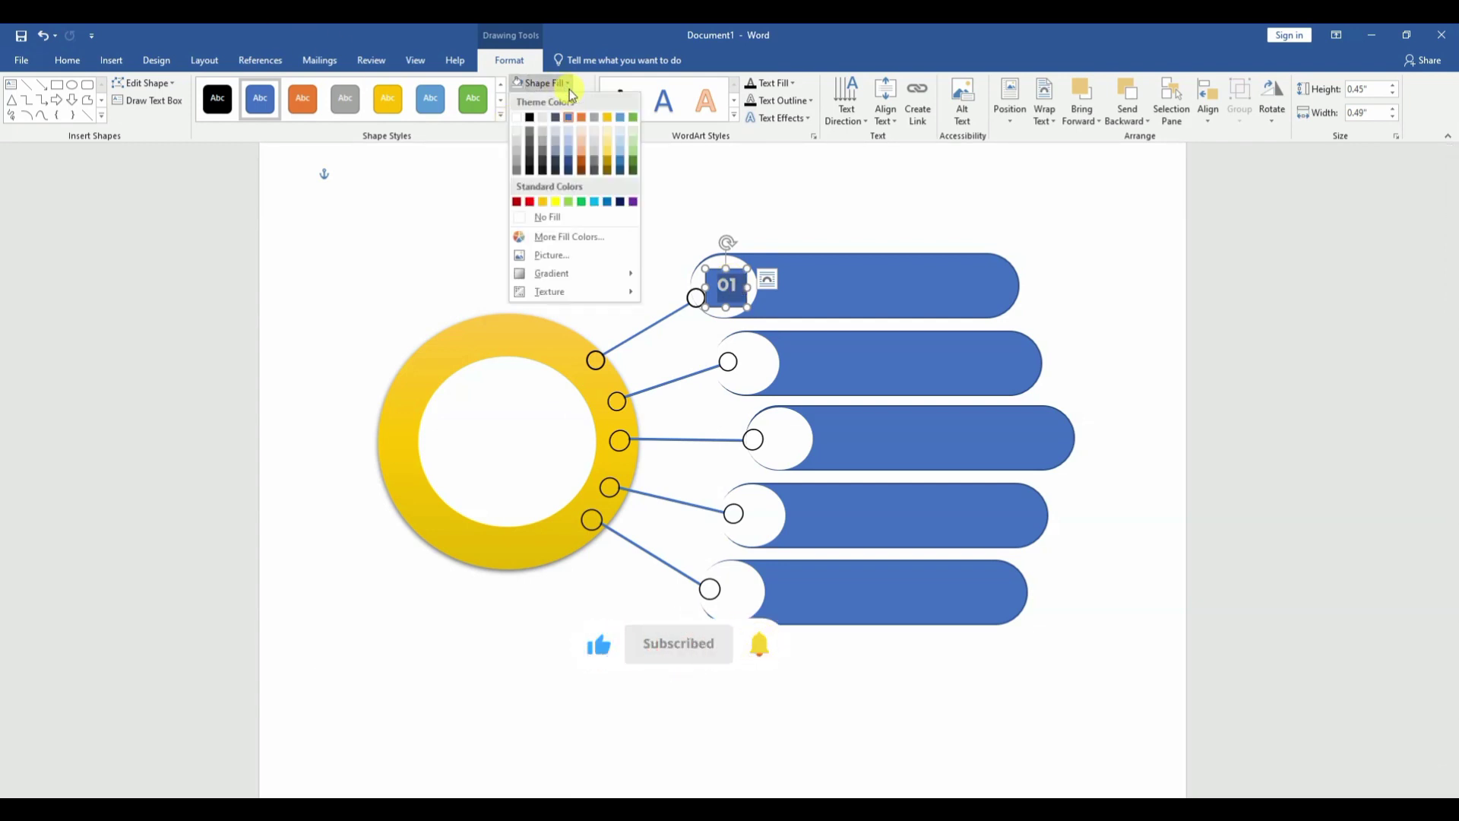
click(525, 214)
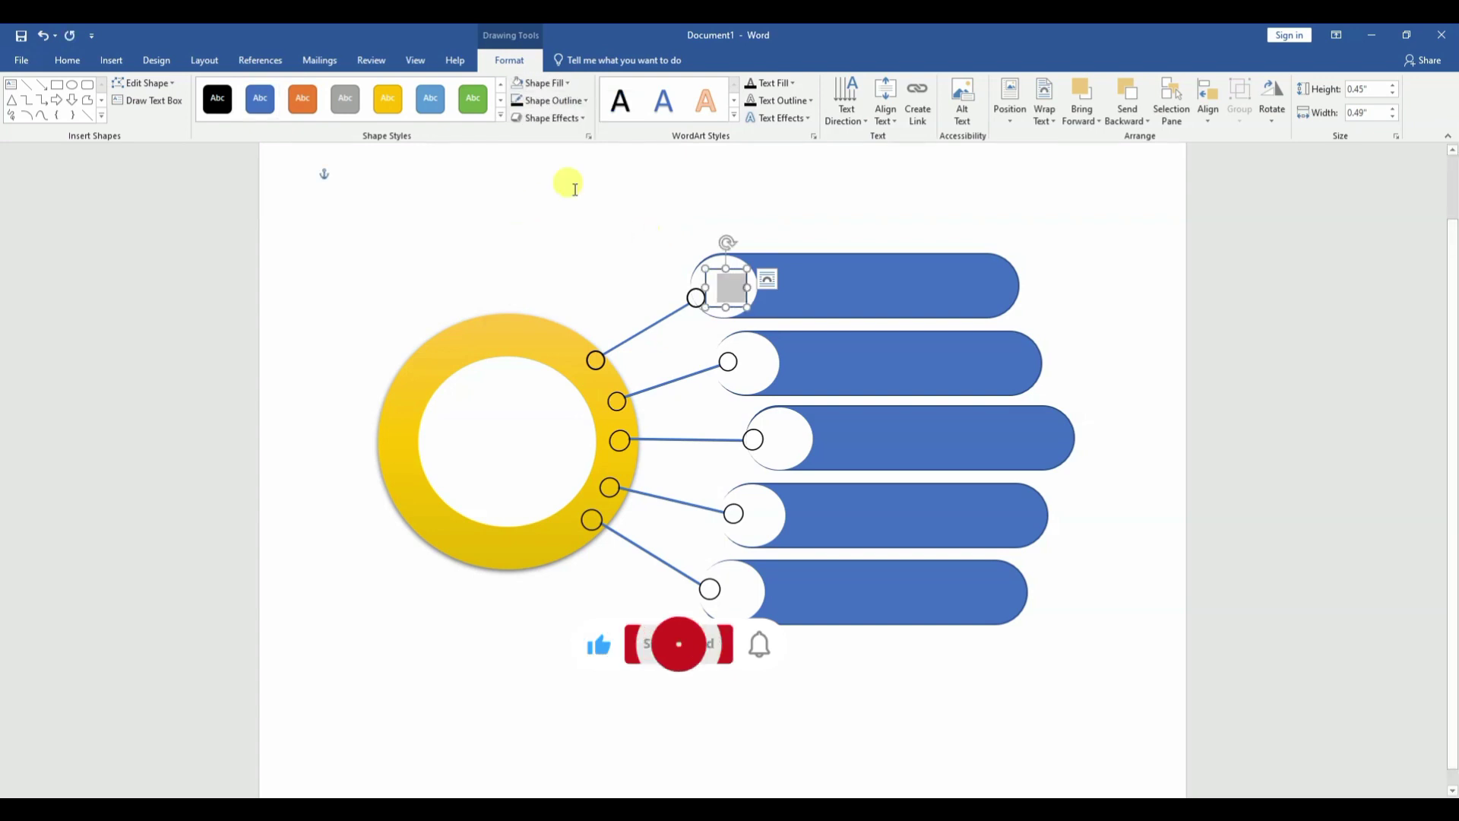
Colour the 01 number pink using the full colour picker.
click(111, 60)
click(63, 66)
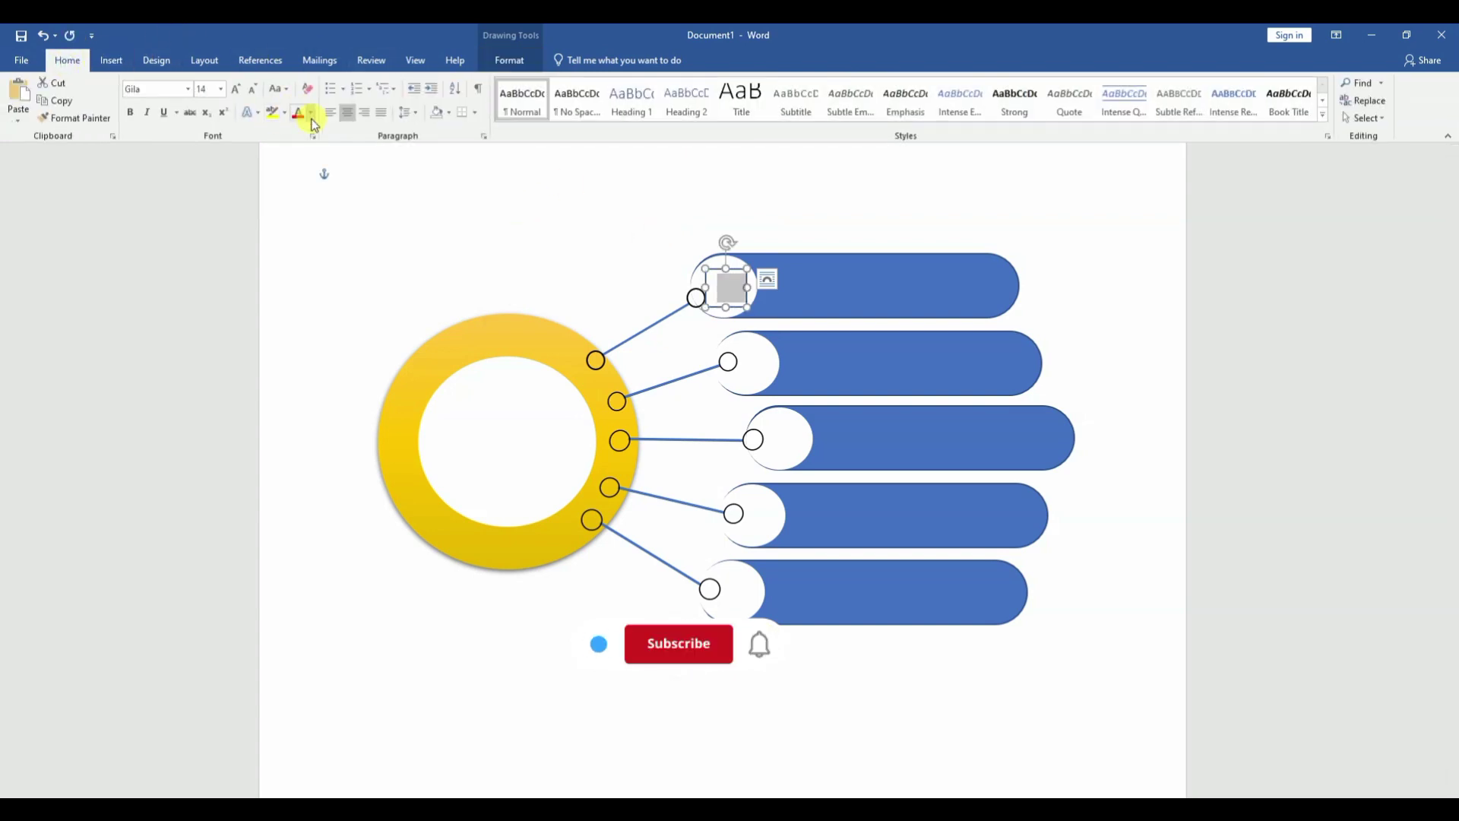
click(310, 114)
mouse_move(343, 284)
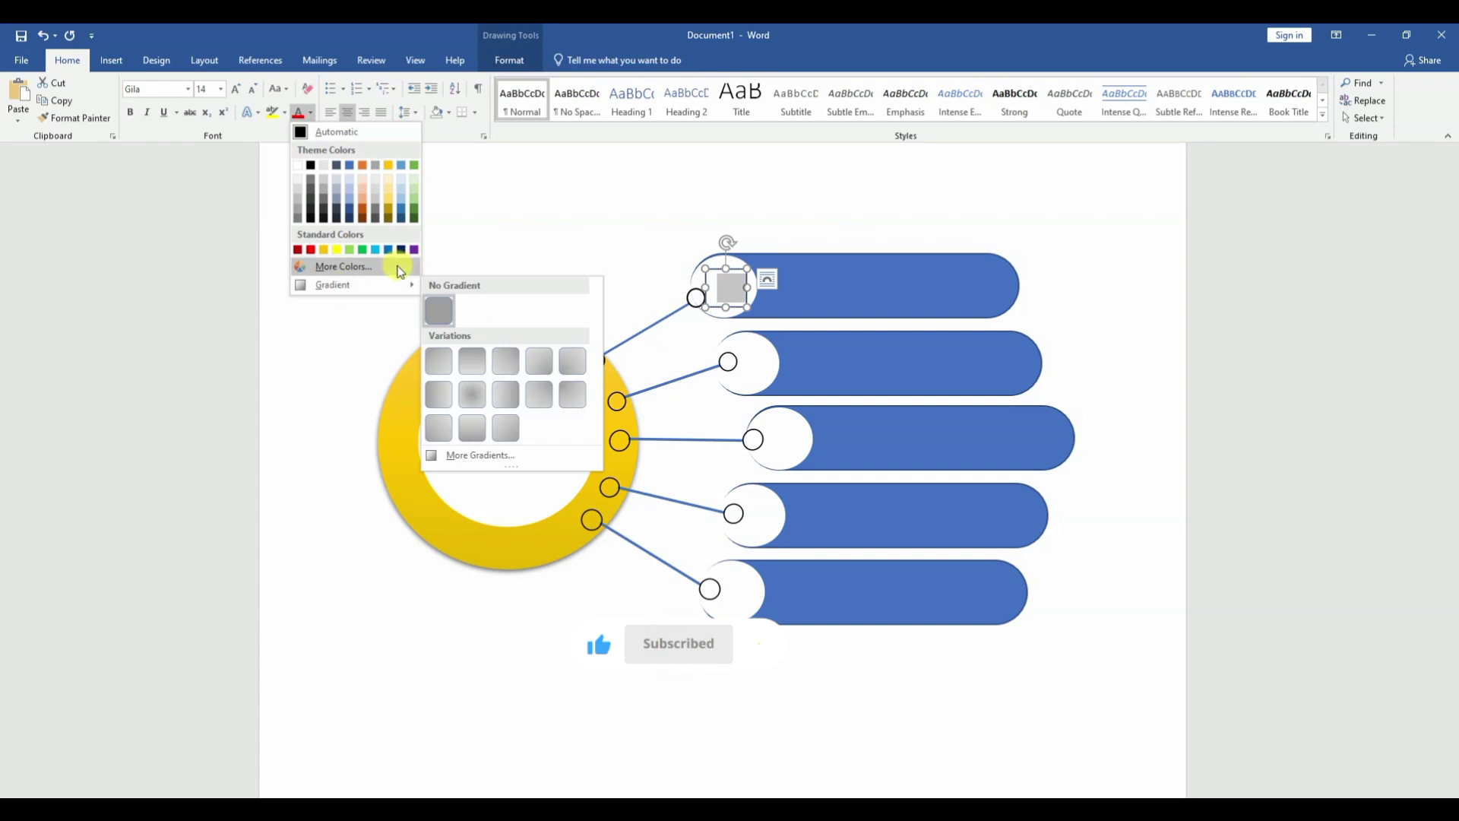
click(342, 266)
click(710, 398)
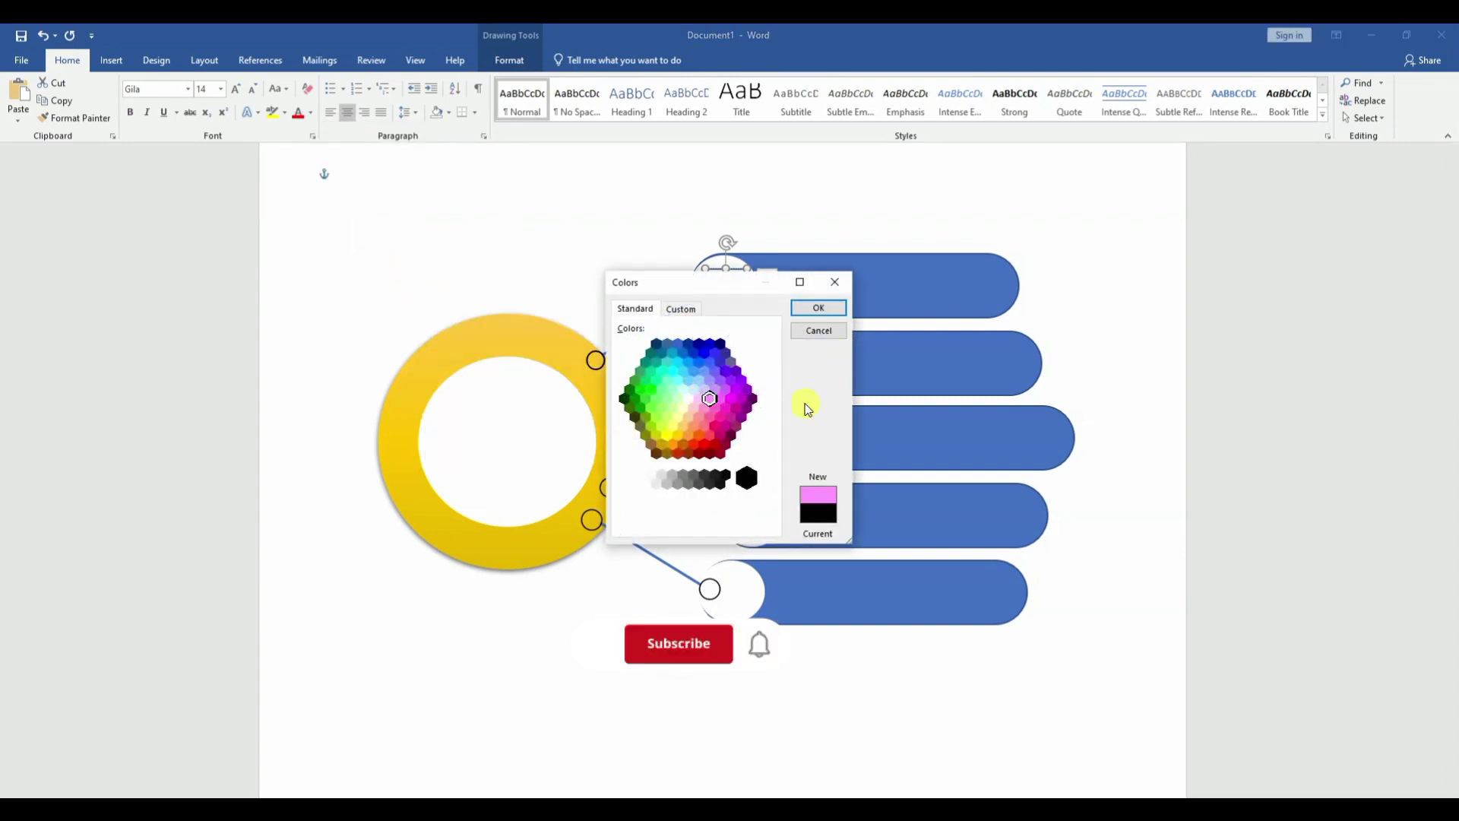
click(830, 308)
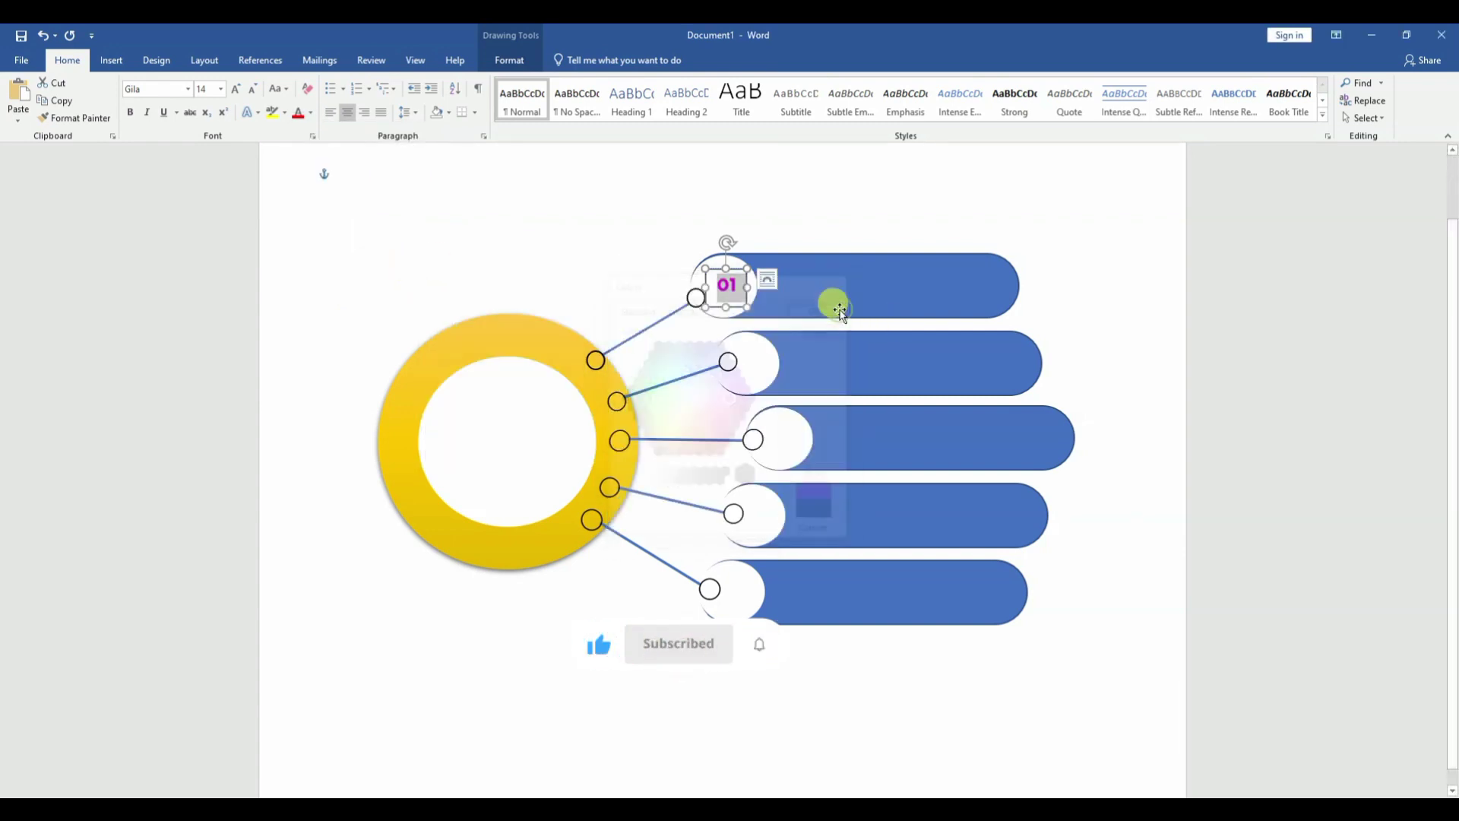
Remove the outline from the 01 box.
click(545, 242)
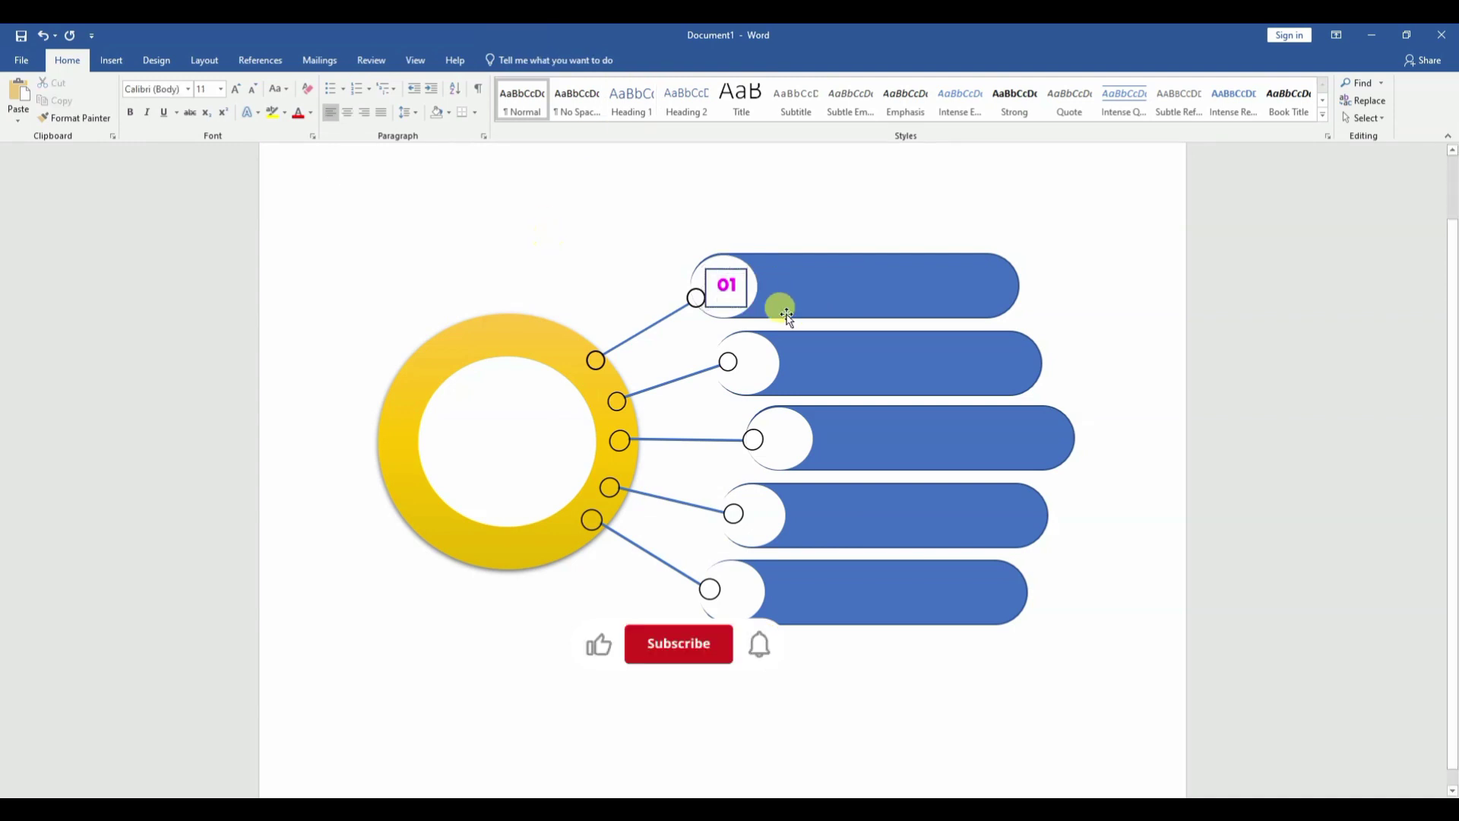
click(731, 294)
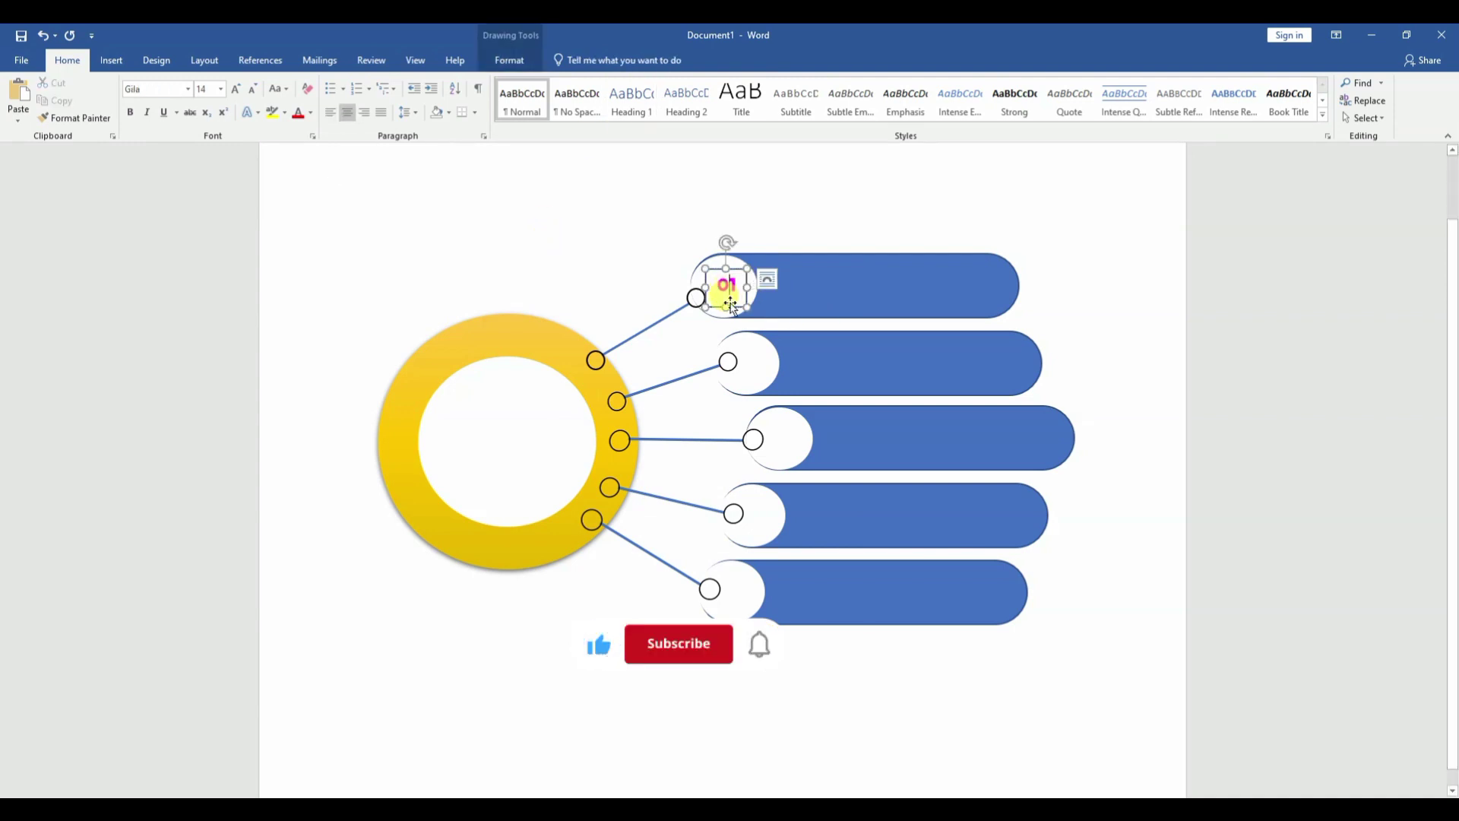
click(528, 62)
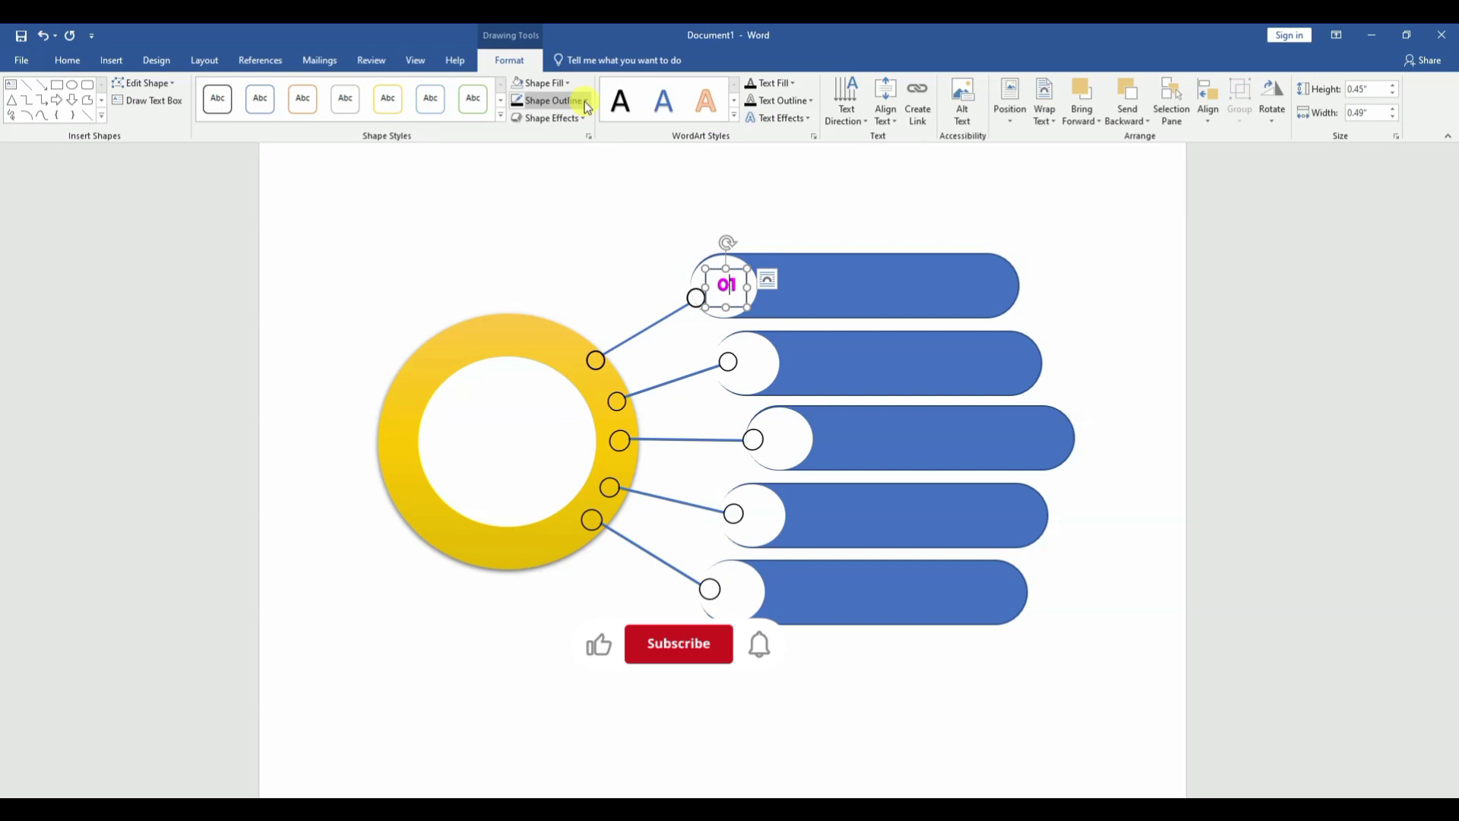
click(585, 102)
click(545, 265)
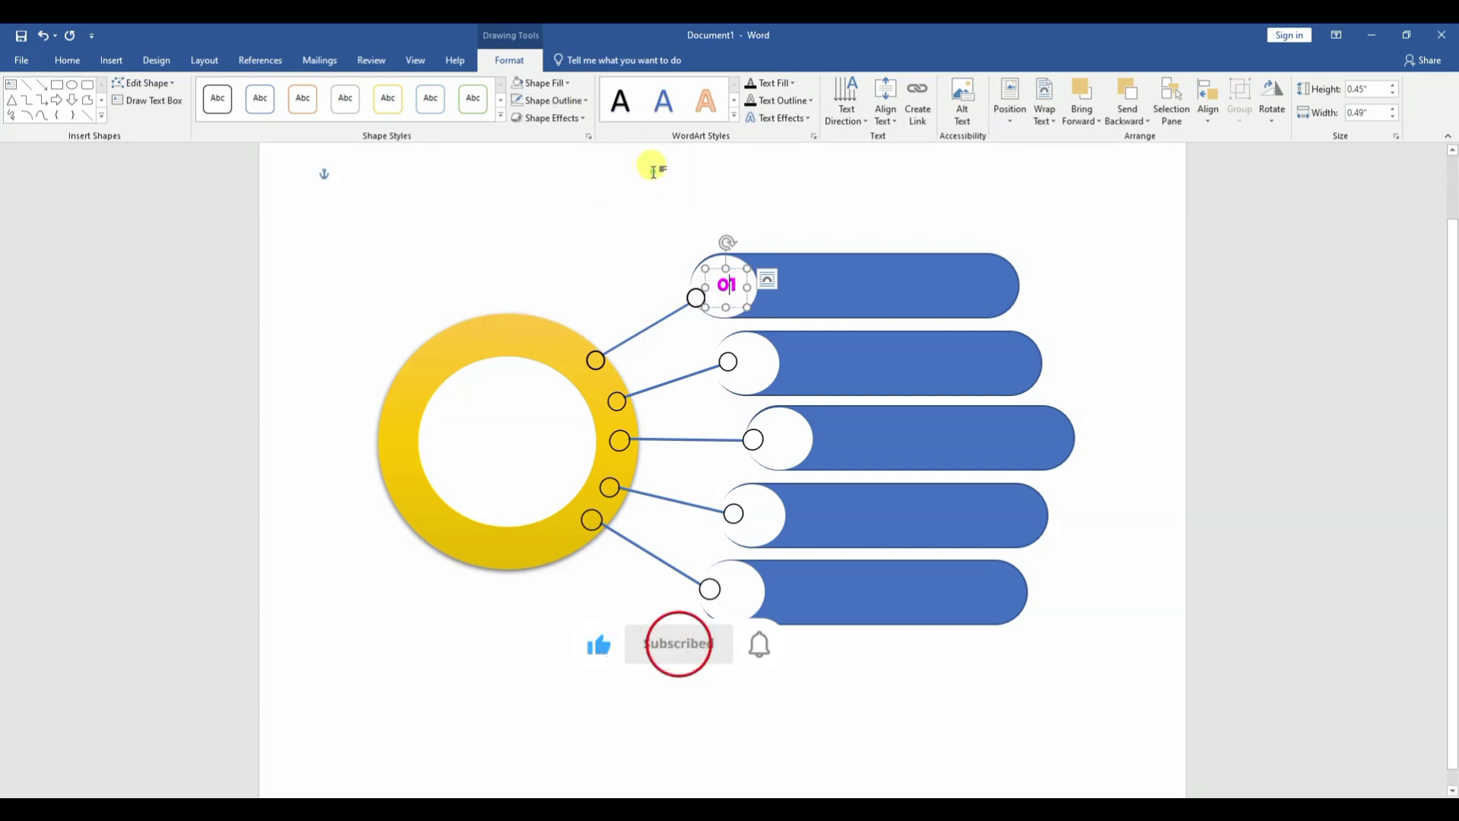
click(651, 165)
click(735, 306)
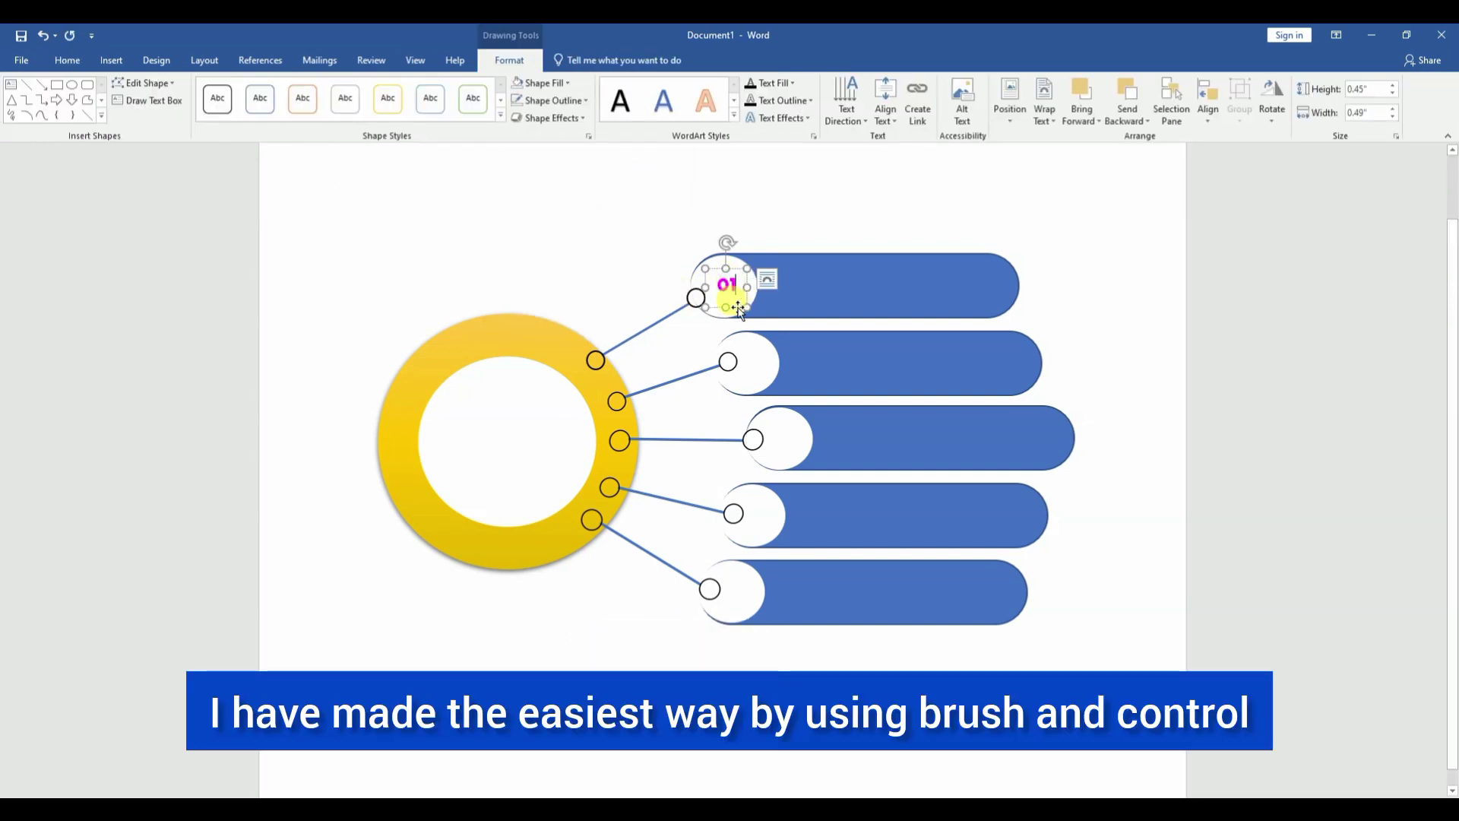
Copy the 01 number label onto the lower bars' white circles.
drag(738, 307, 750, 372)
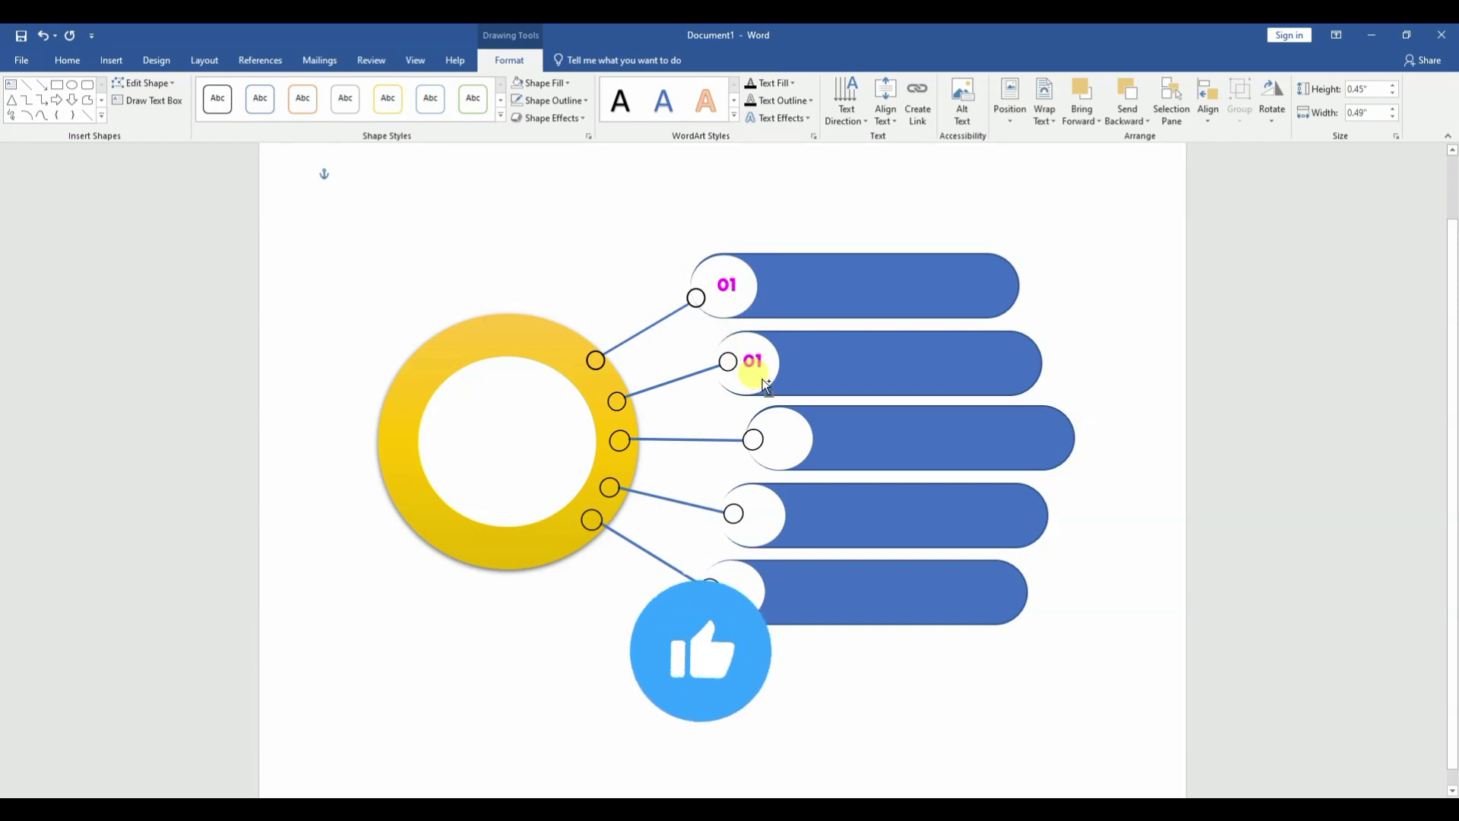
drag(755, 371, 765, 385)
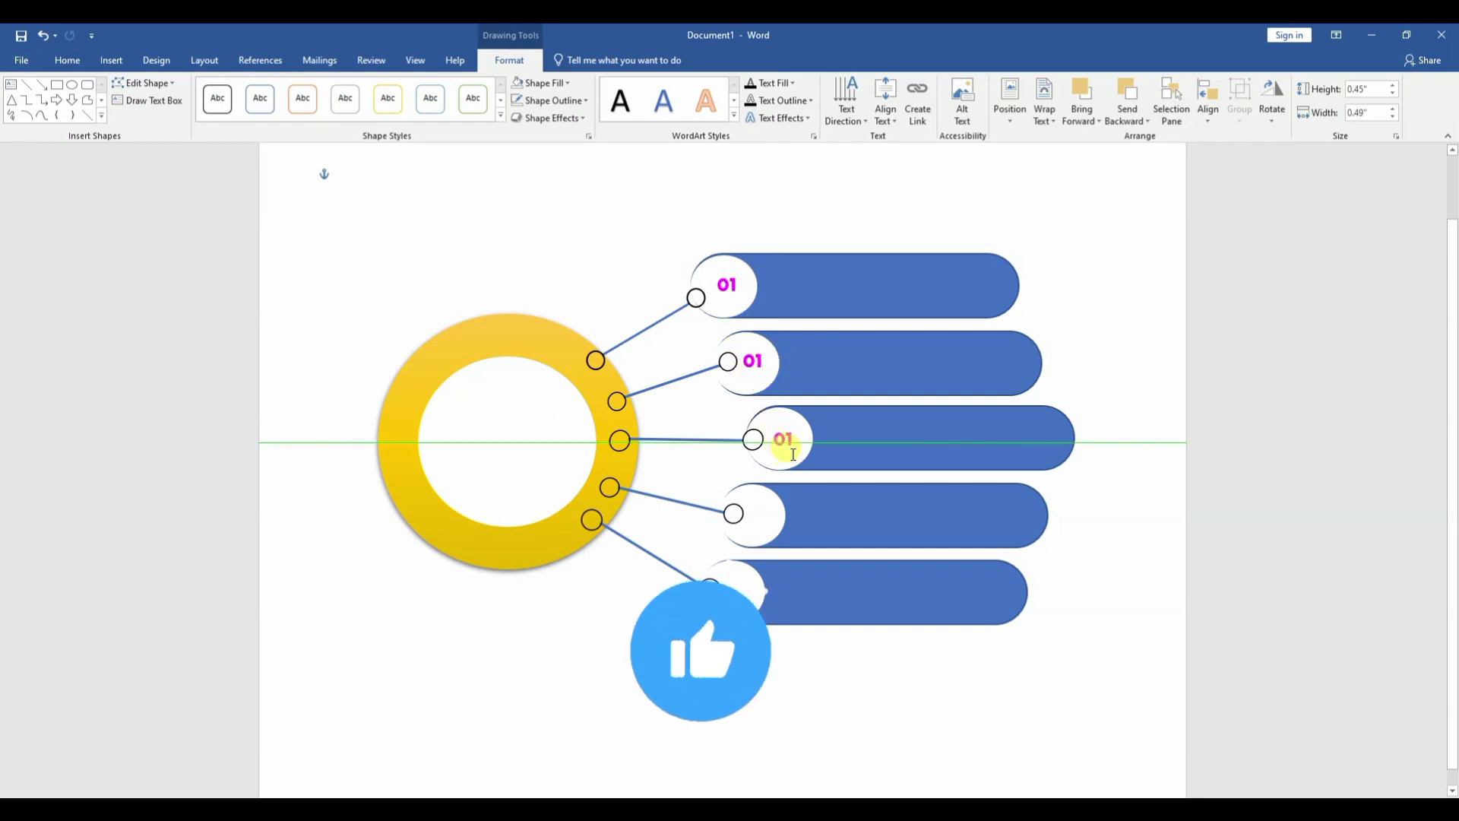
mouse_move(788, 437)
mouse_down()
mouse_move(764, 591)
mouse_move(739, 592)
mouse_up()
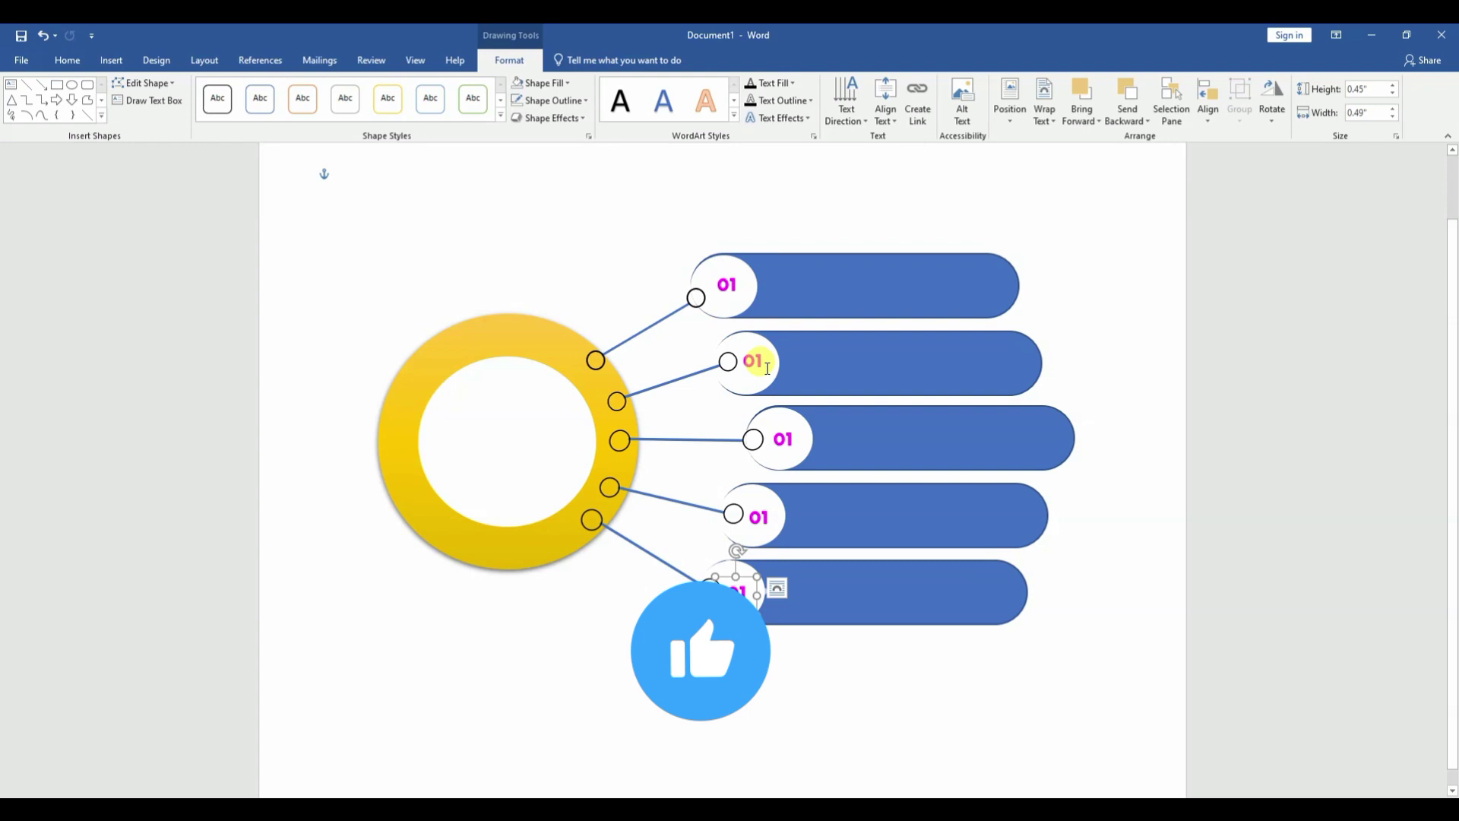
Edit the copied labels to read 02, 03, 04 and 05.
click(765, 366)
key(BackSpace)
text(2)
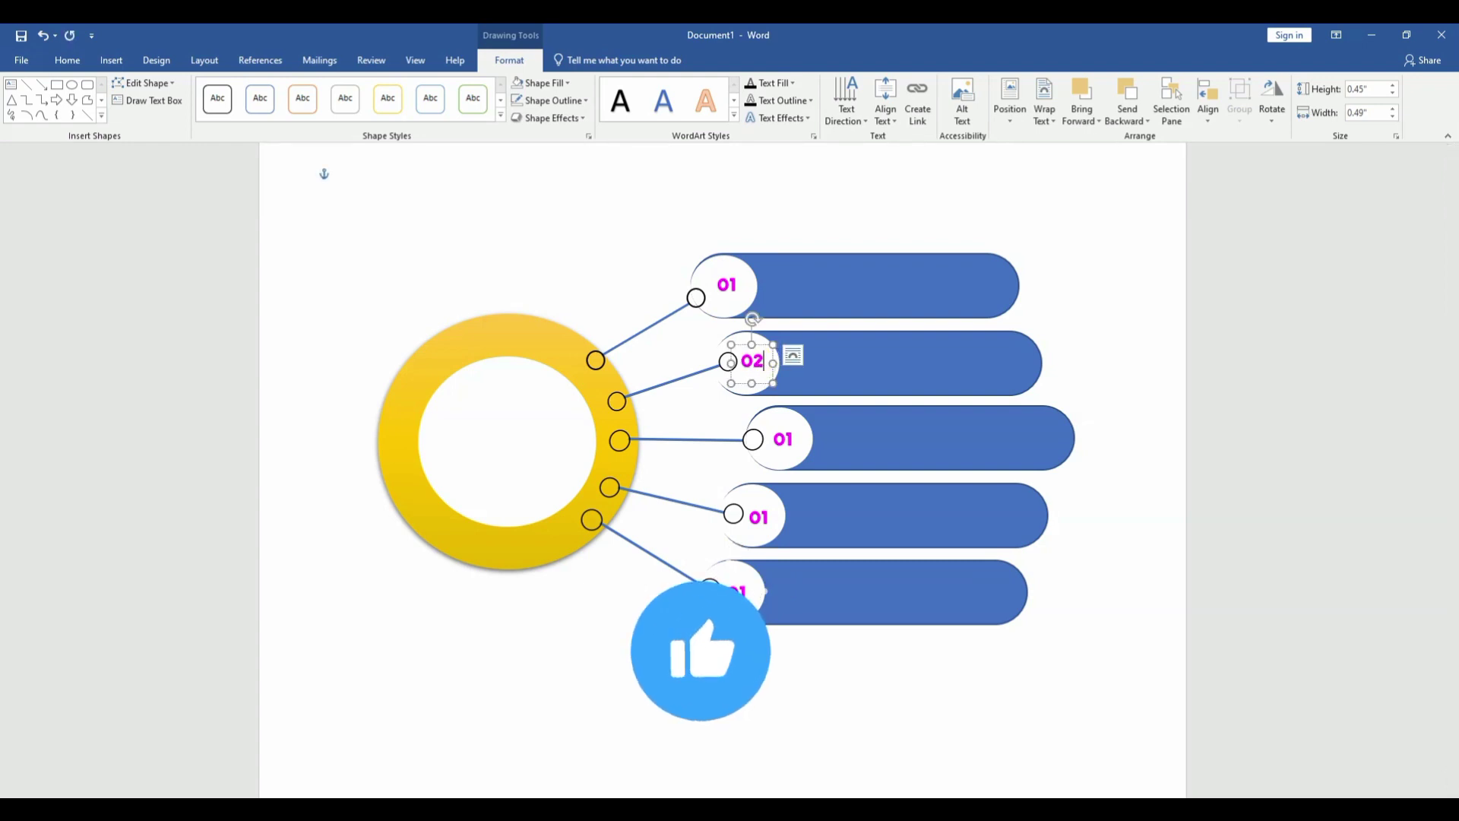
click(795, 443)
key(BackSpace)
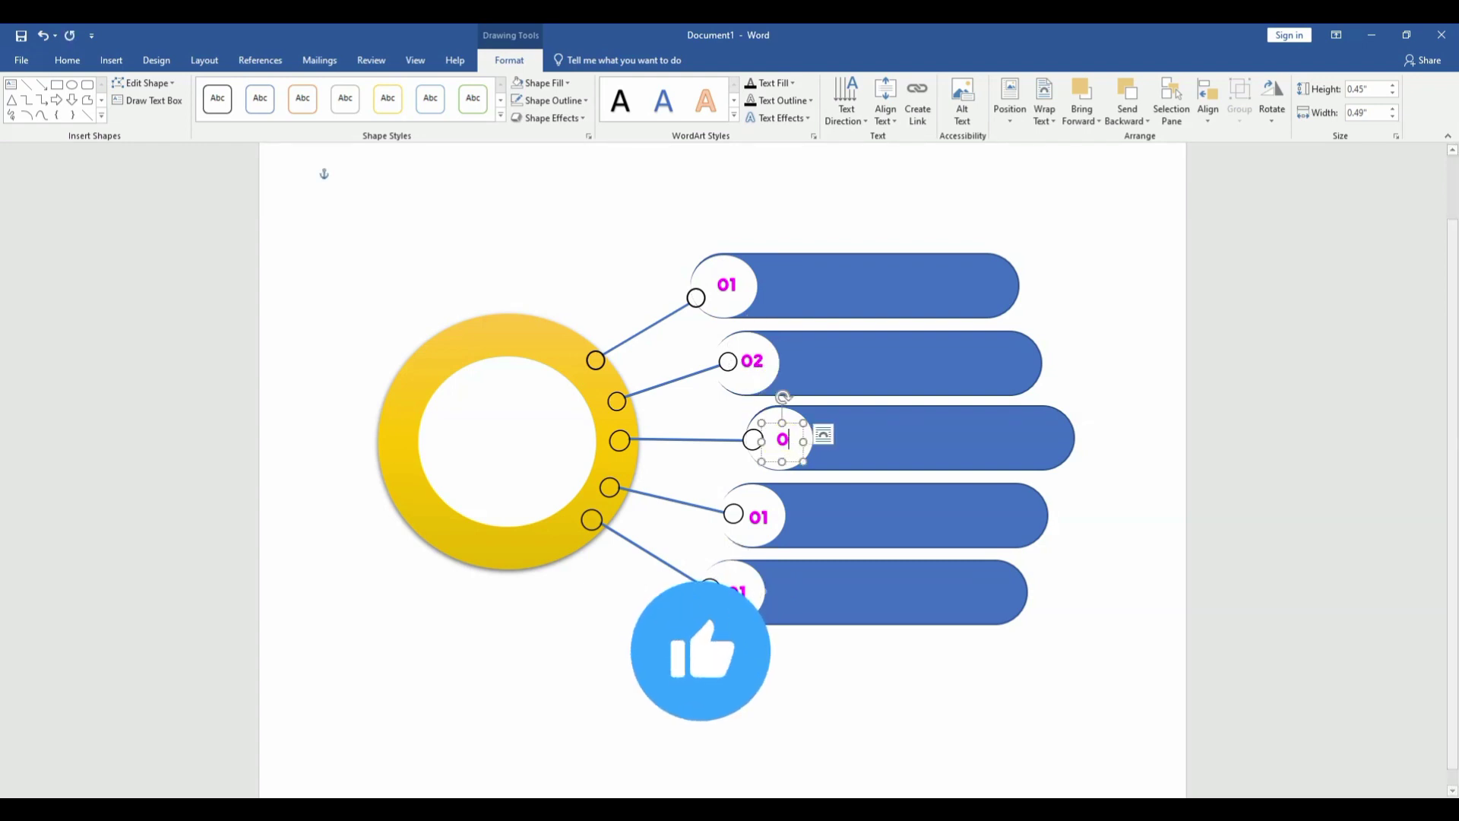
text(3)
click(780, 515)
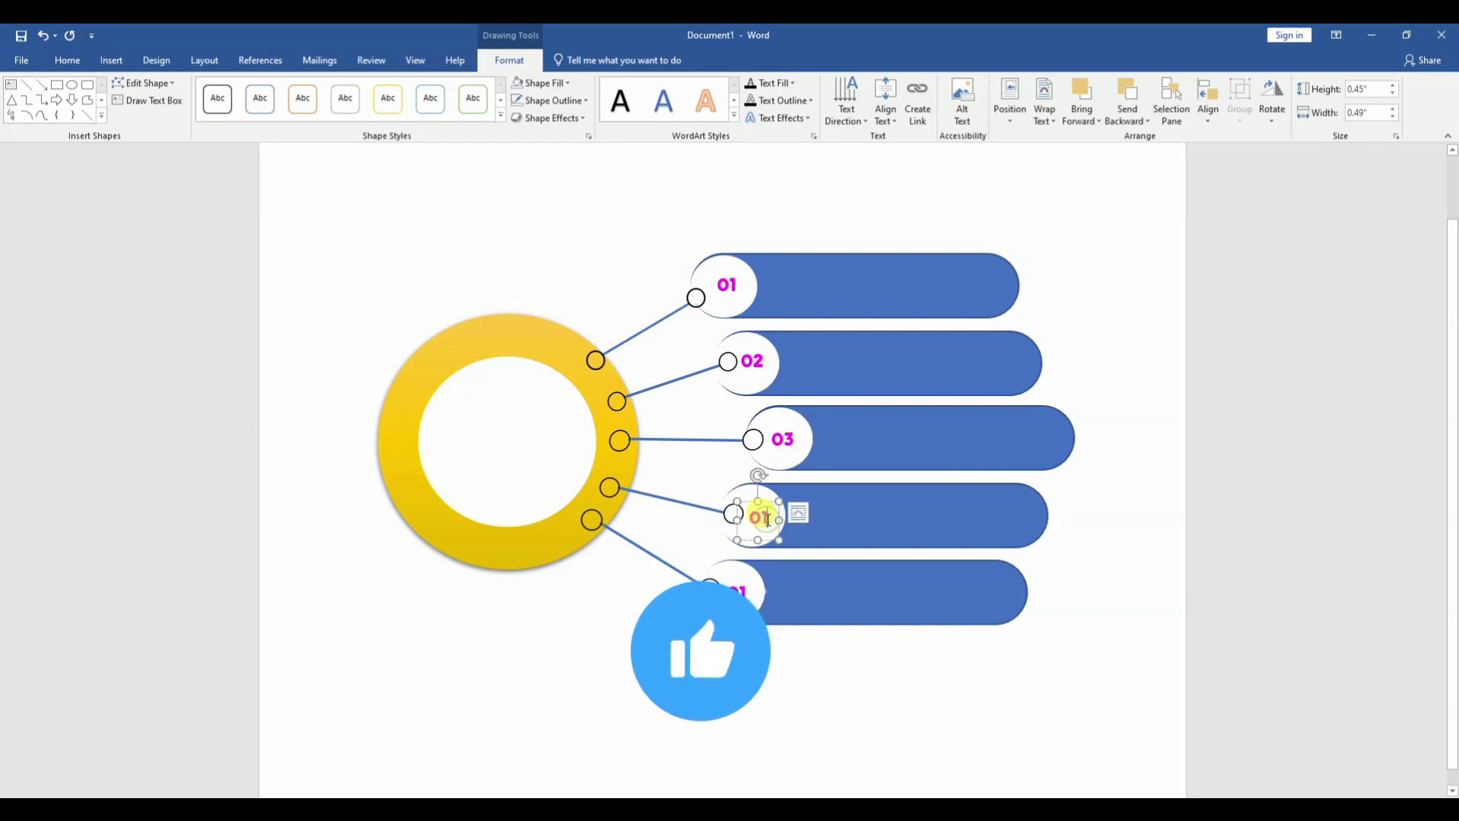
key(BackSpace)
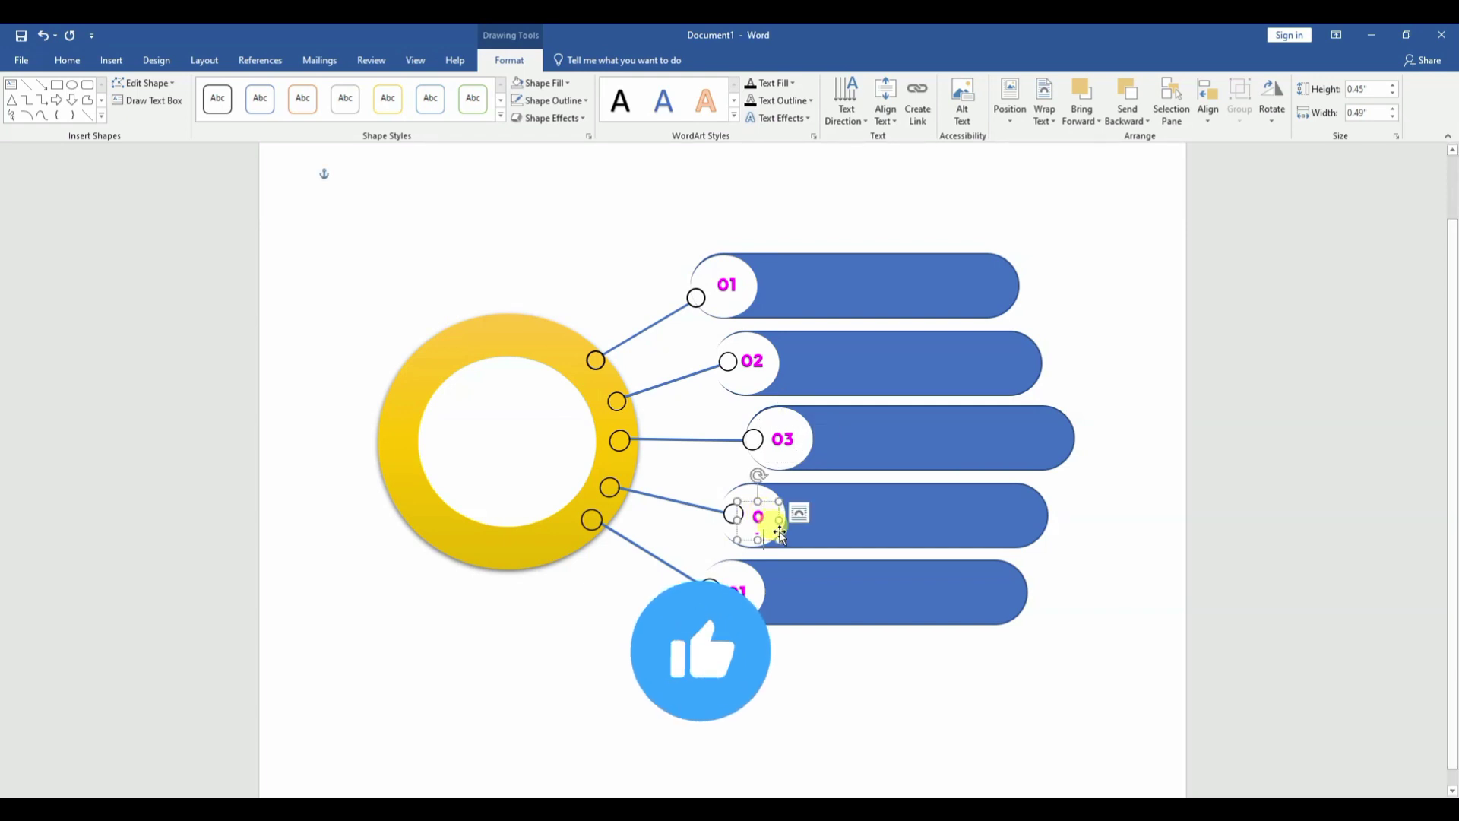
text(4)
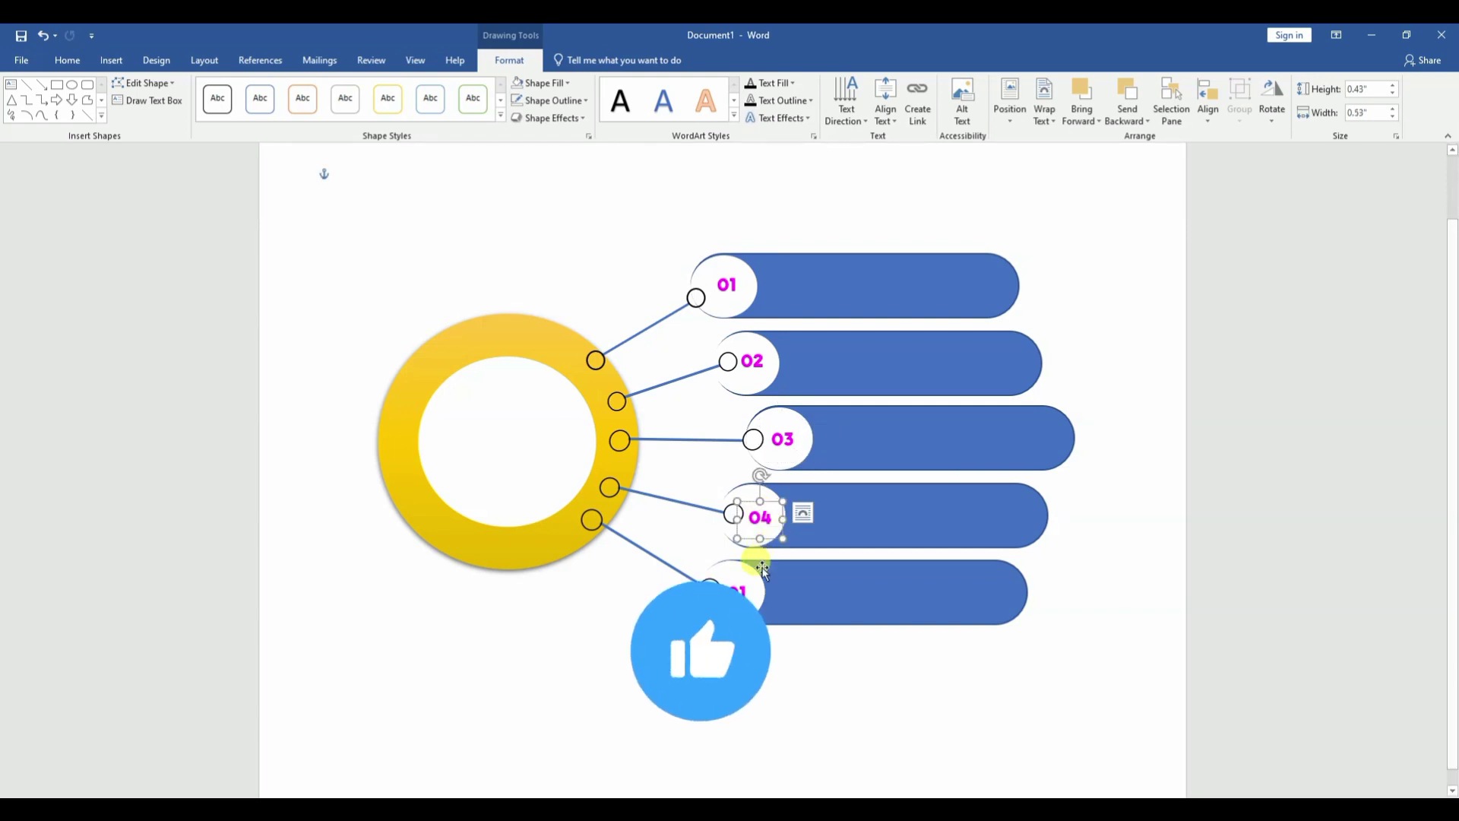
click(742, 589)
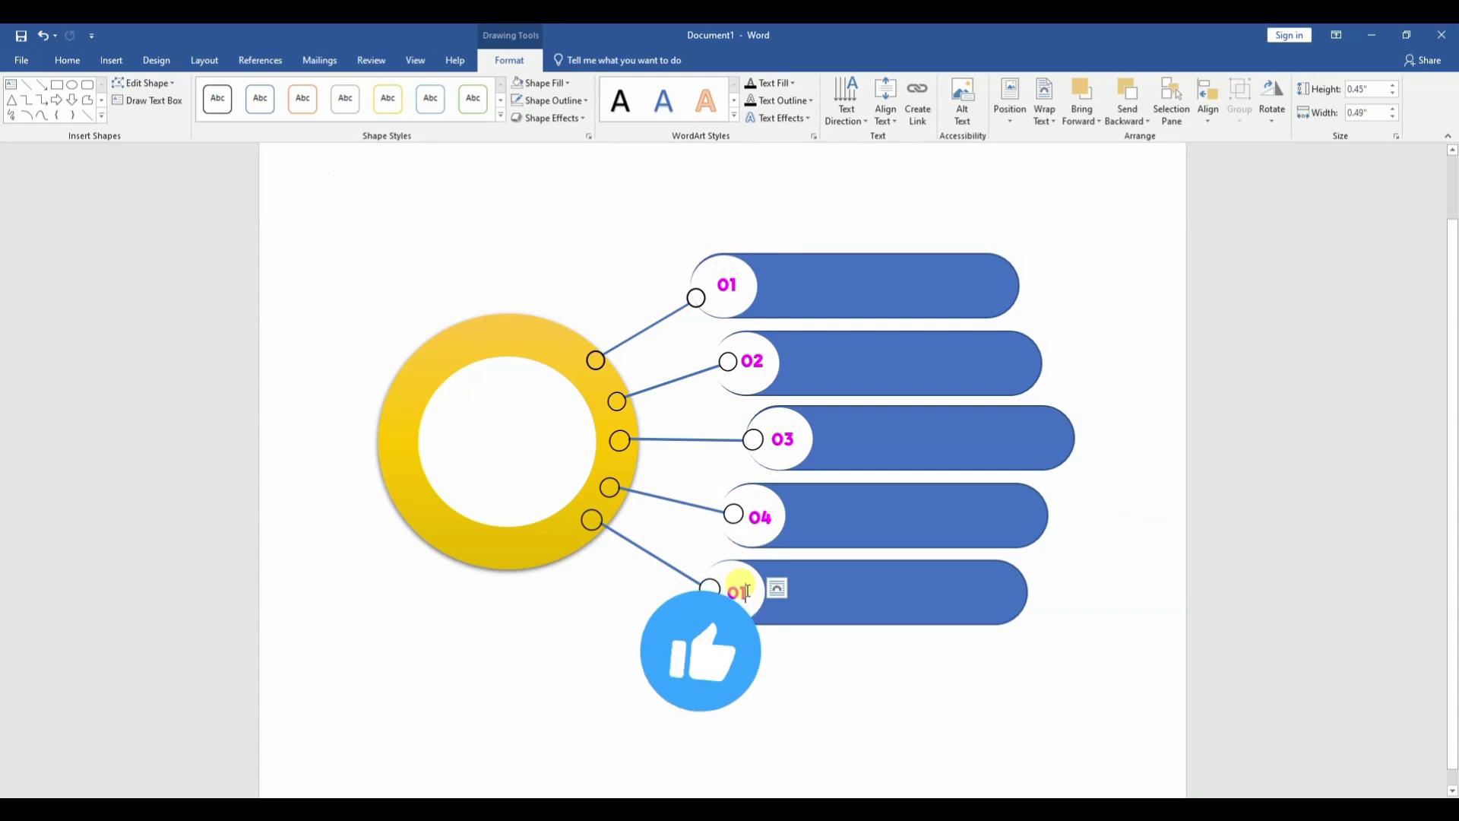
click(570, 657)
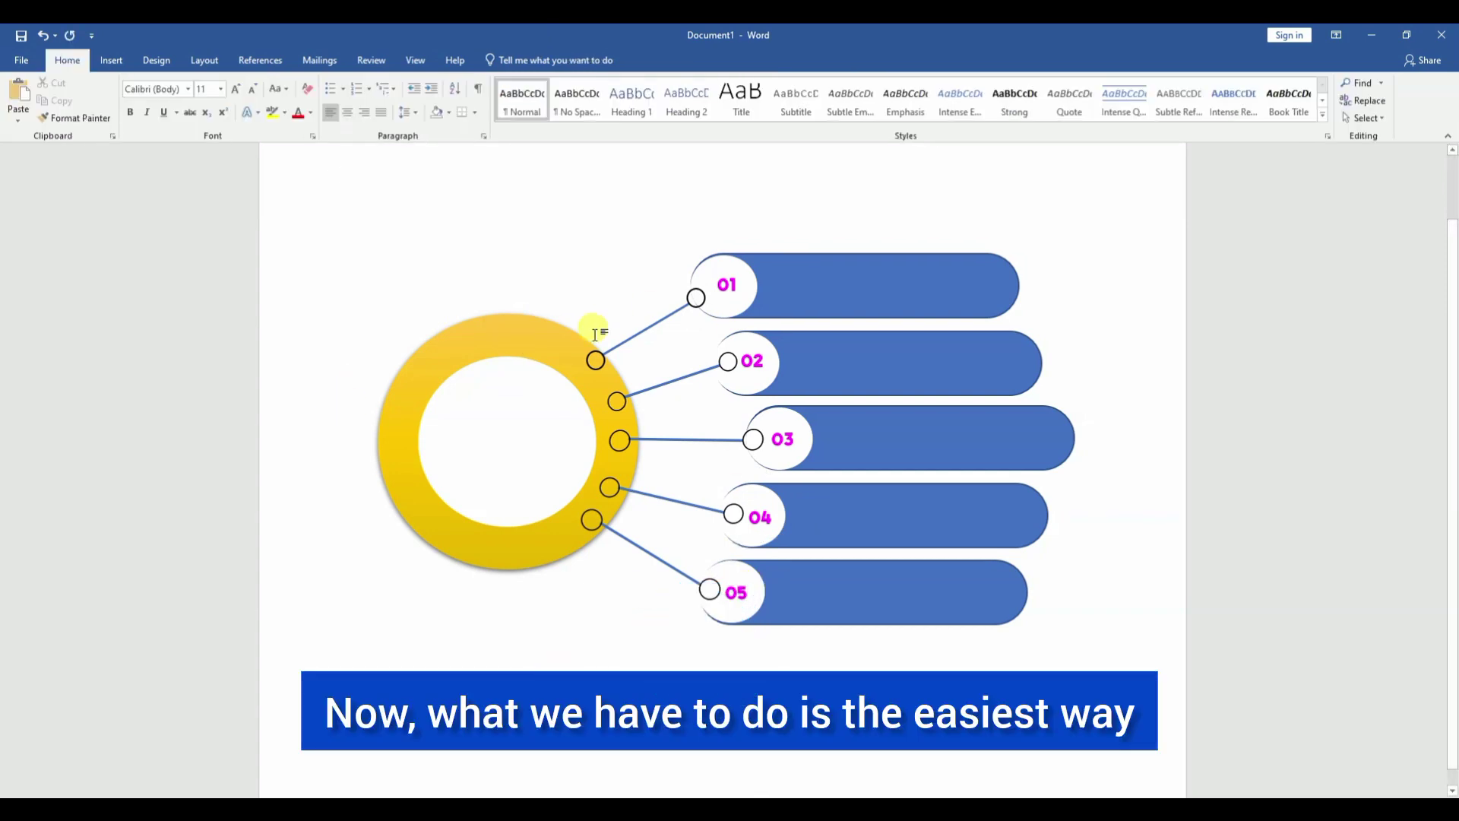
Add the word 'Steps' to the white centre circle in black.
click(111, 59)
click(494, 432)
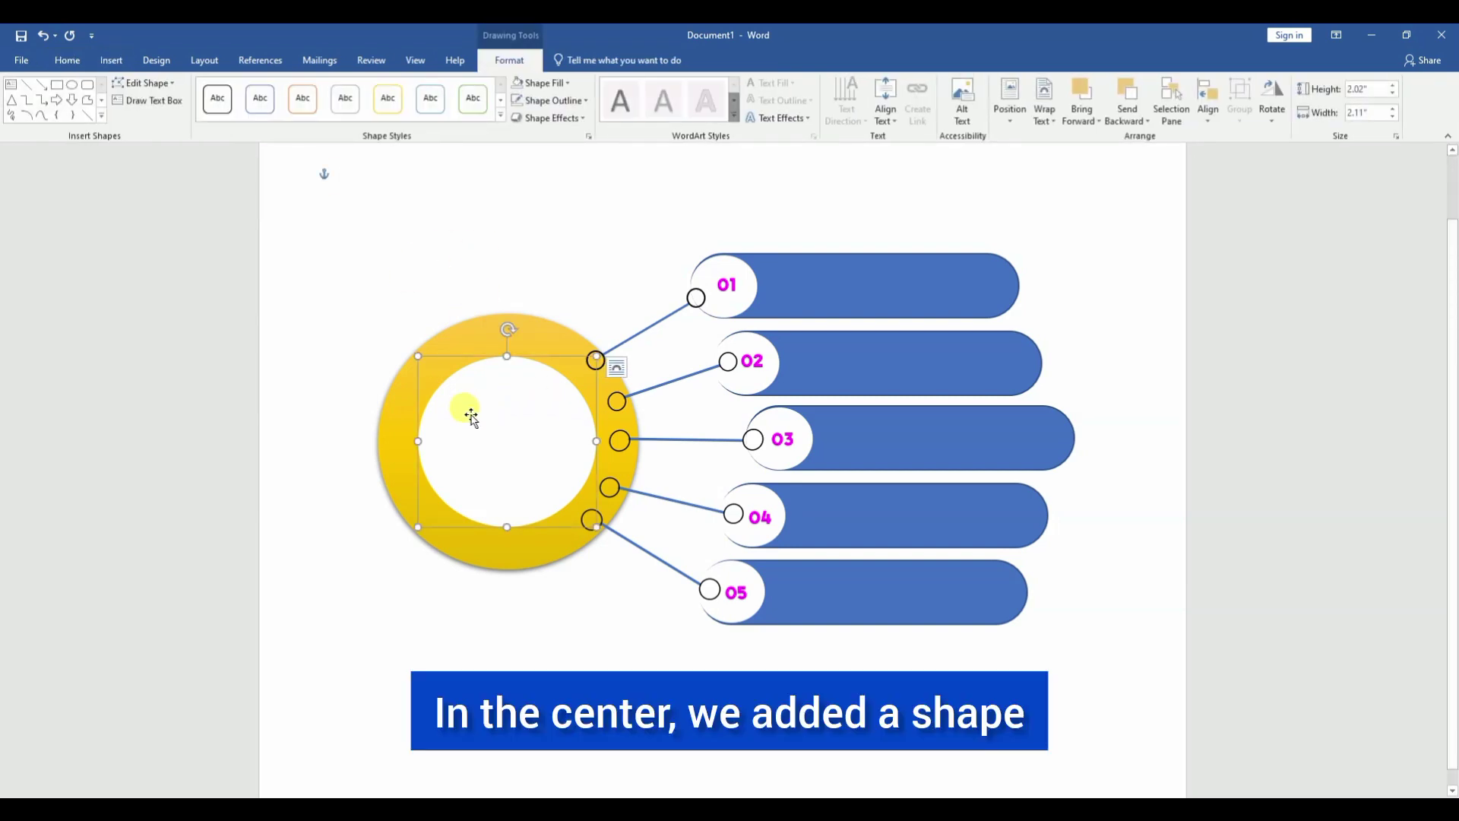
right_click(471, 417)
click(521, 503)
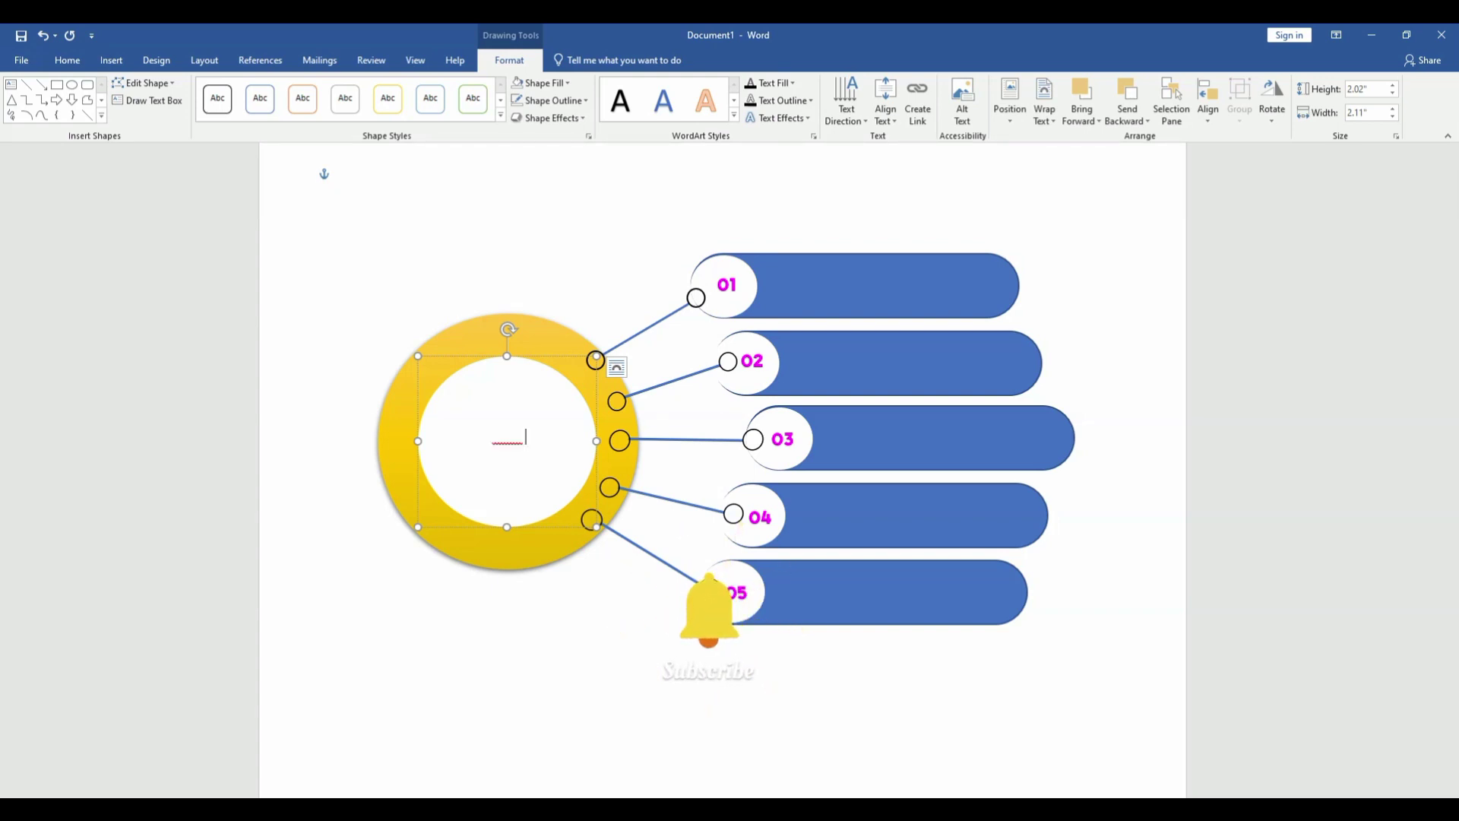
key(ctrl+a)
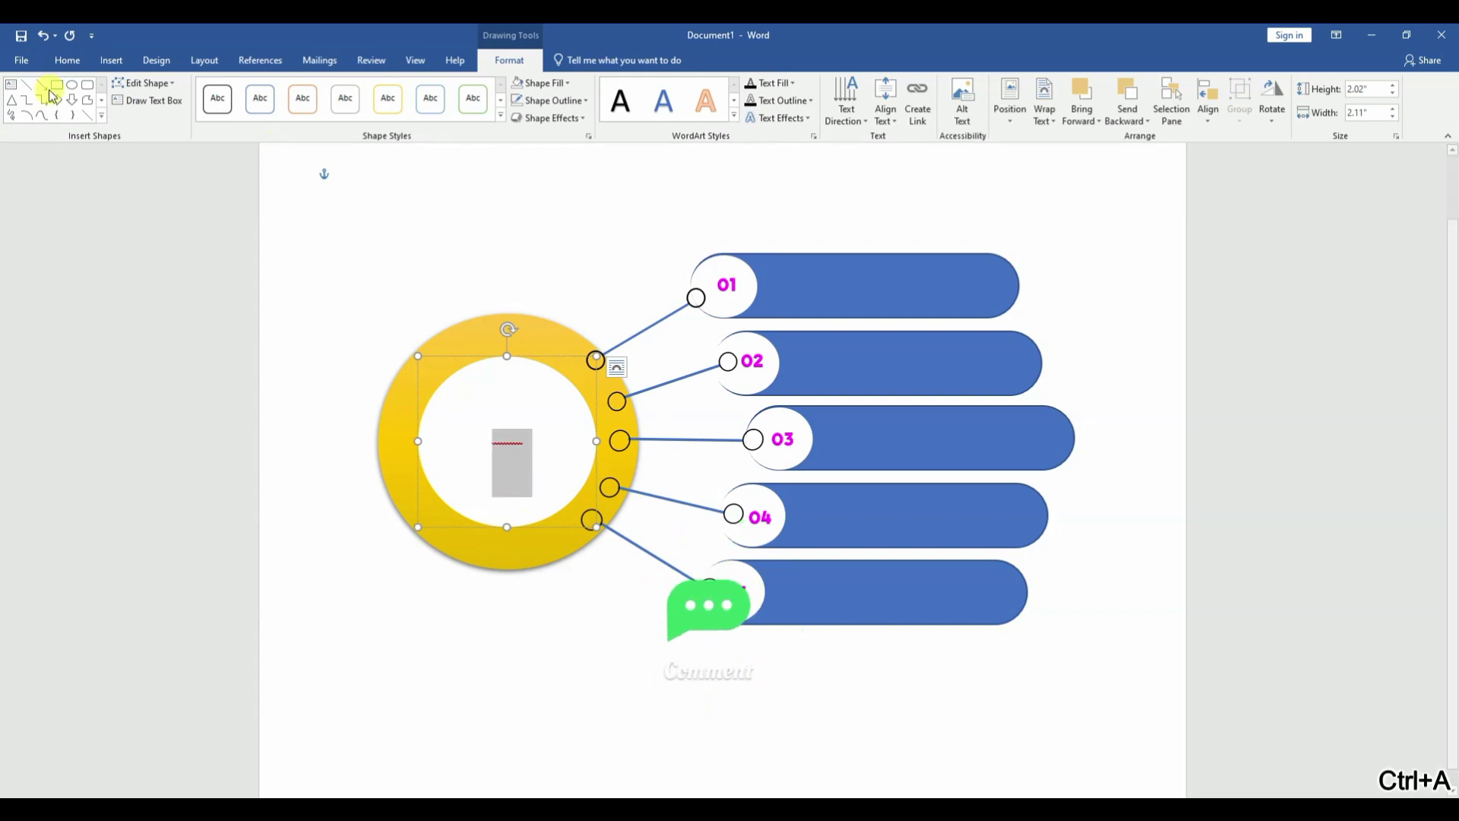
click(68, 60)
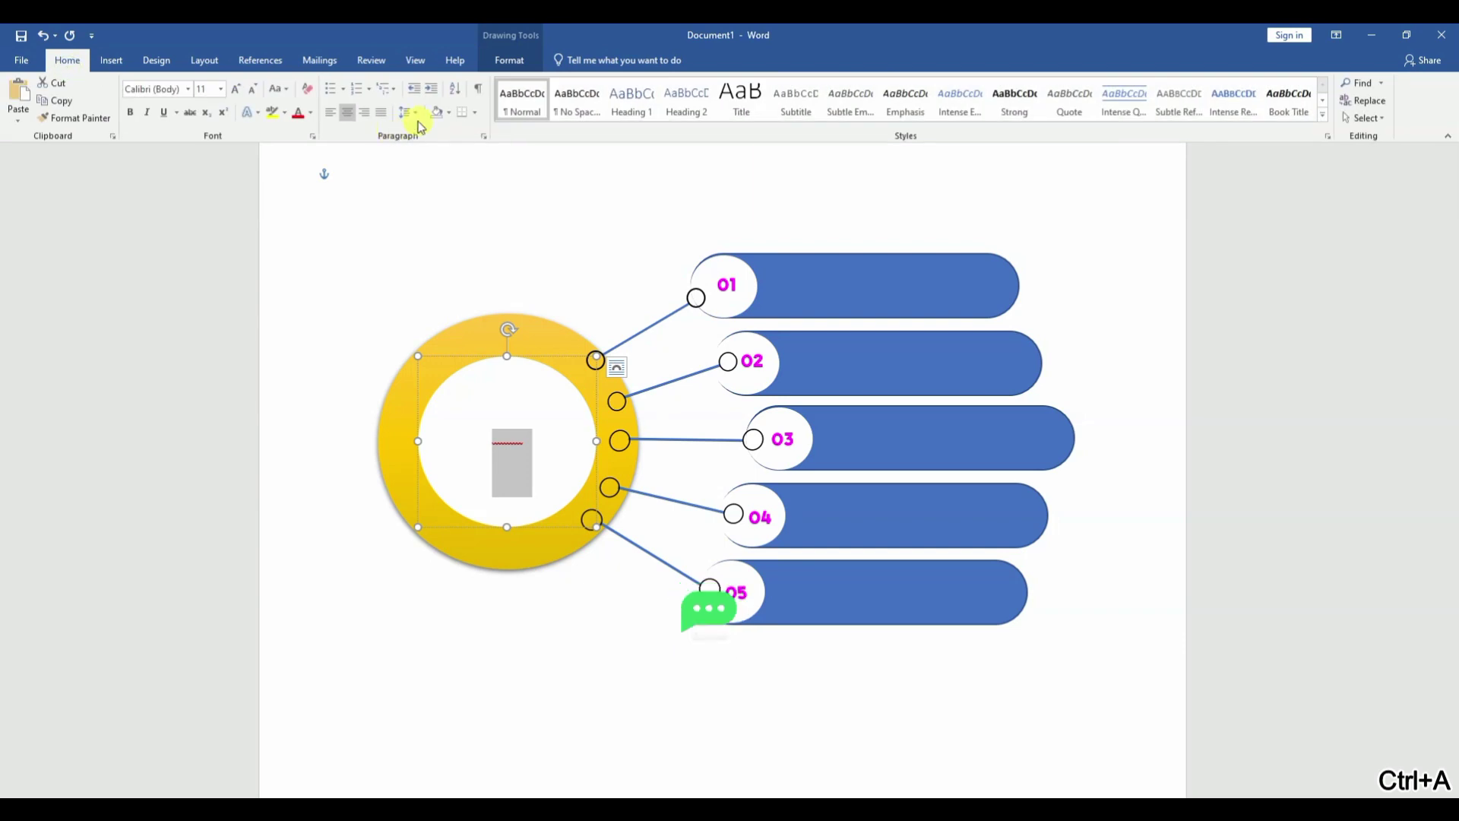
click(308, 118)
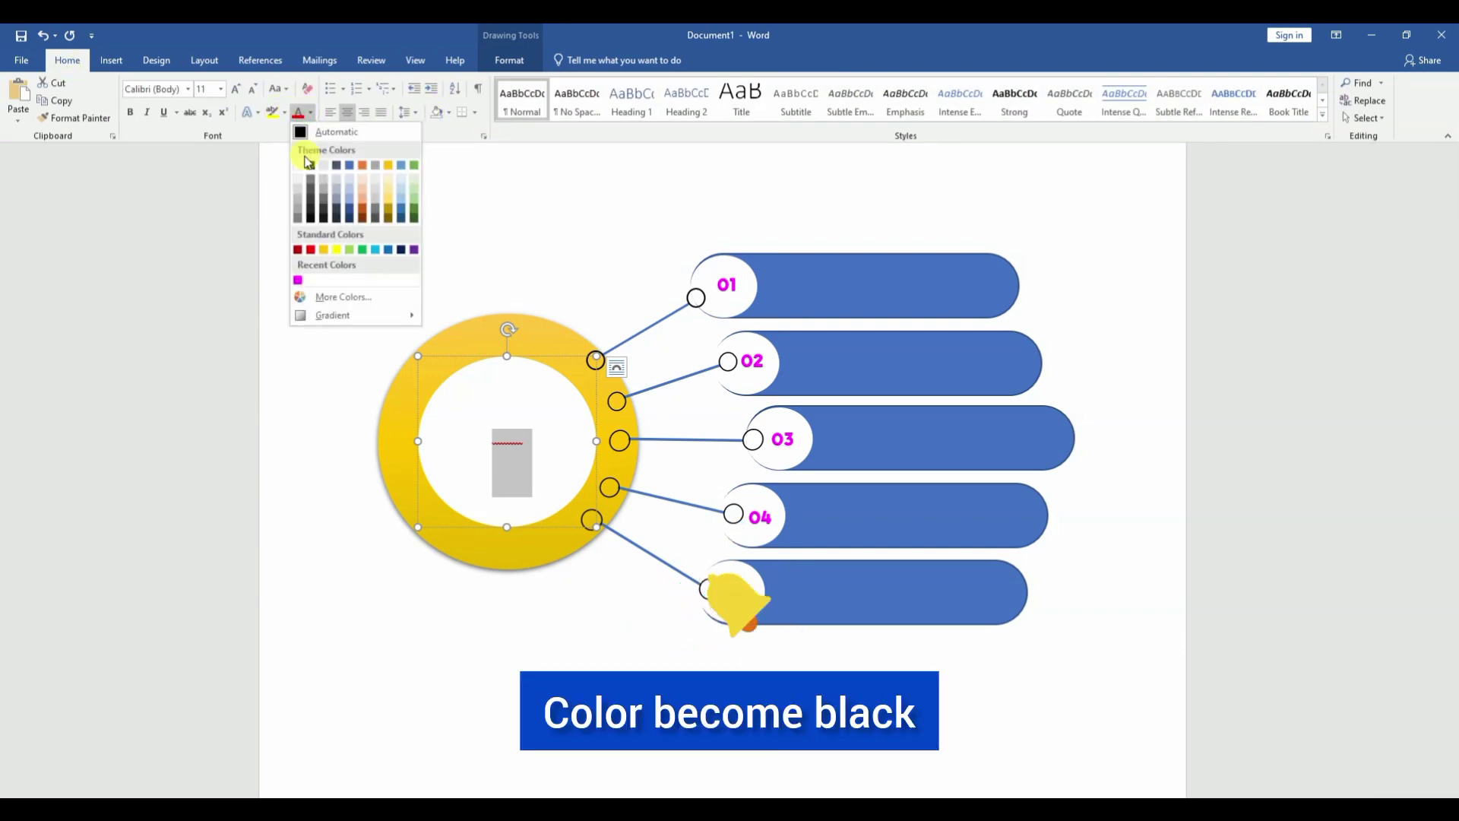
click(313, 166)
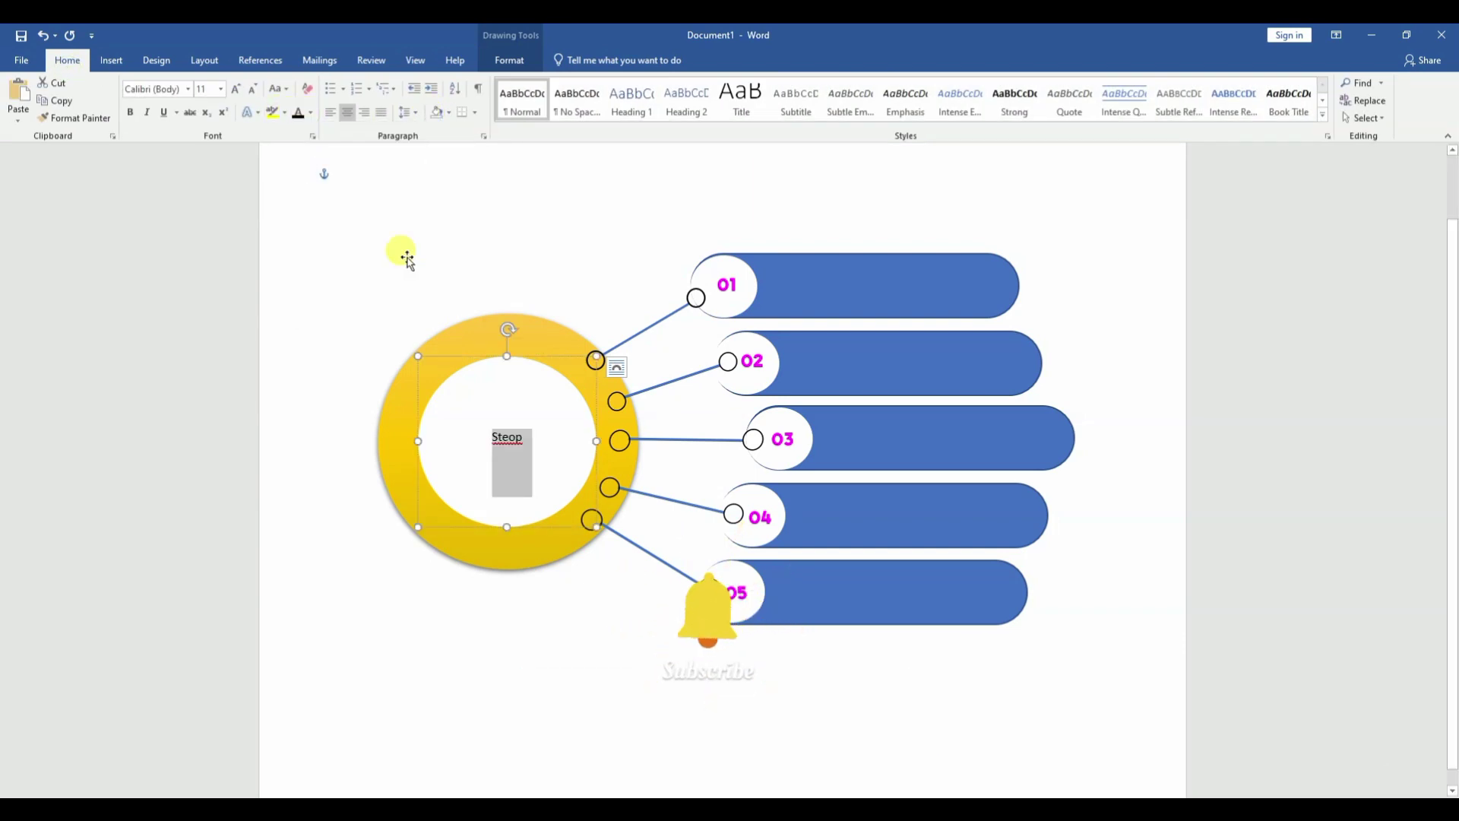
Fix the typo, then make STEPS uppercase, larger and in a bold font.
click(517, 440)
key(BackSpace)
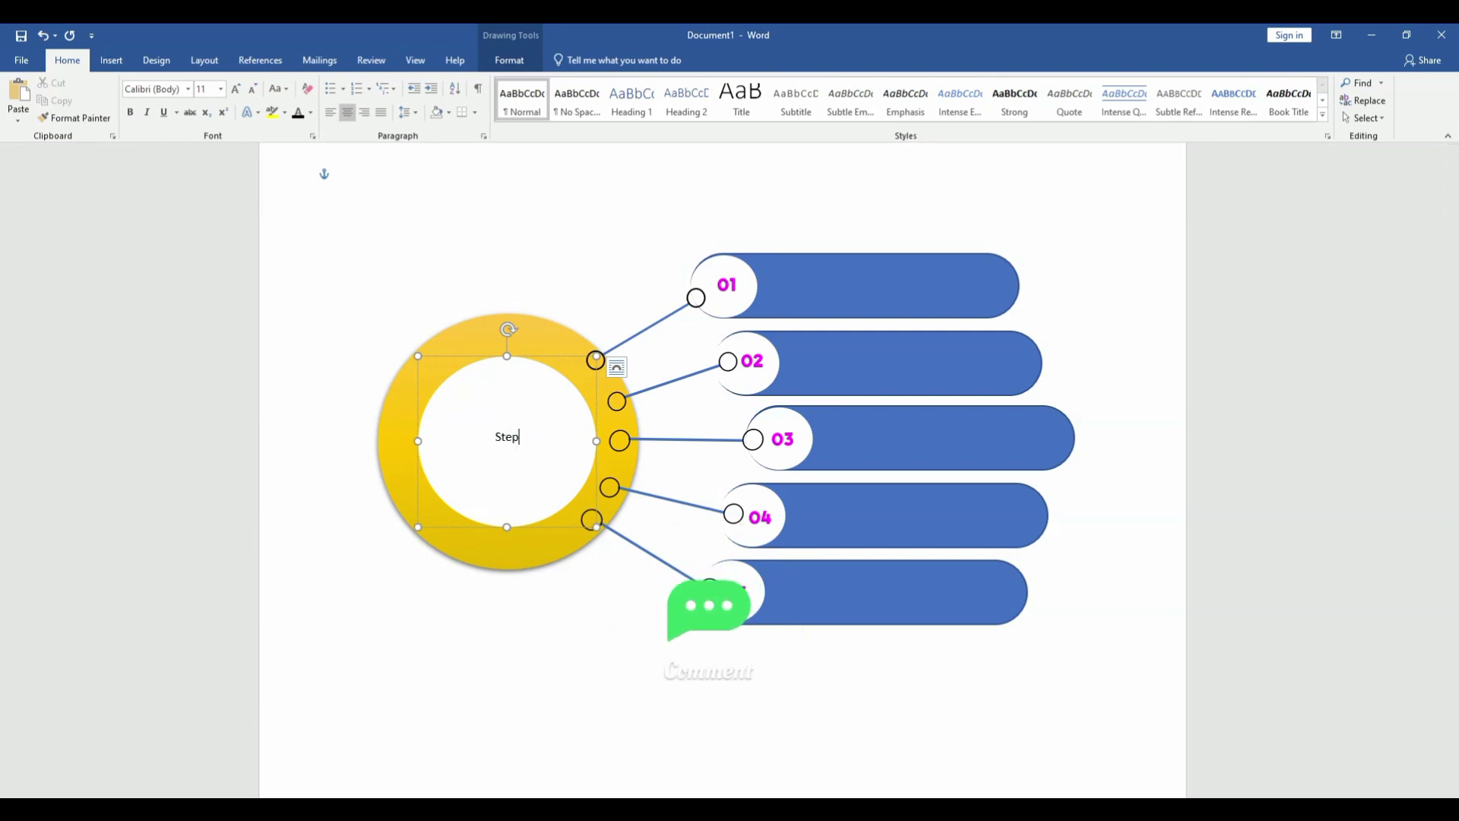
key(ctrl+a)
click(280, 89)
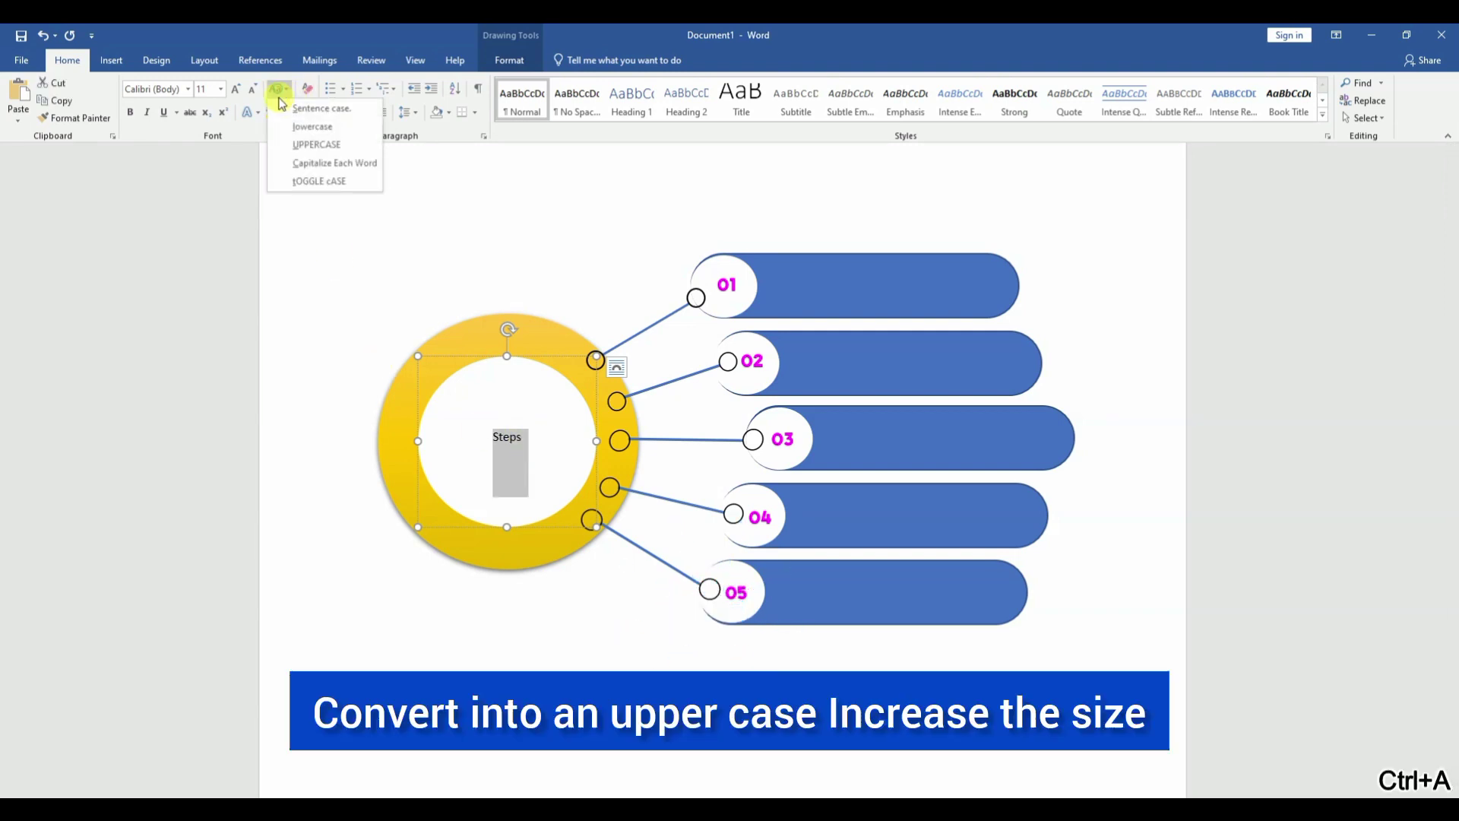
click(299, 144)
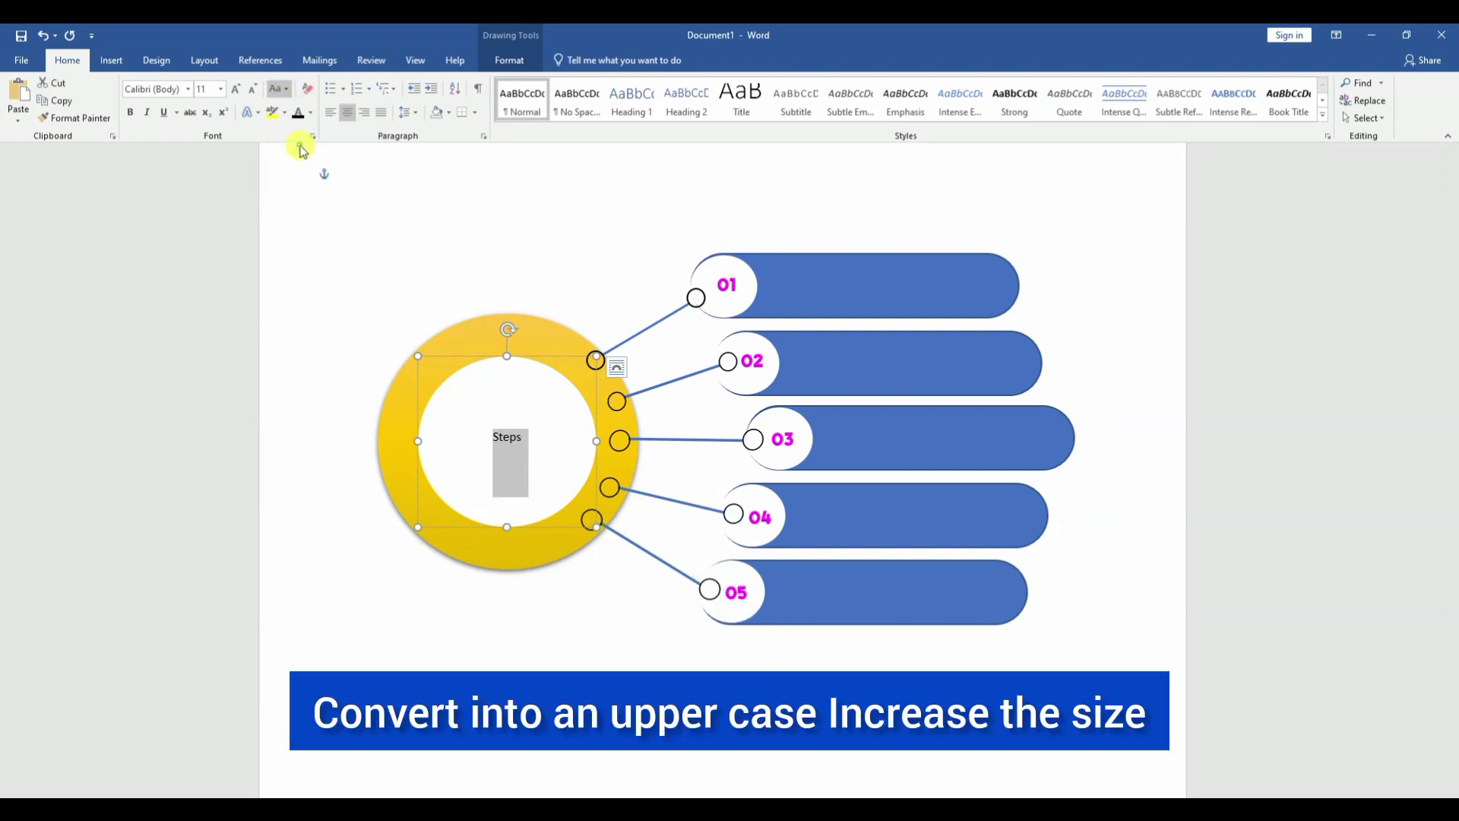
click(232, 91)
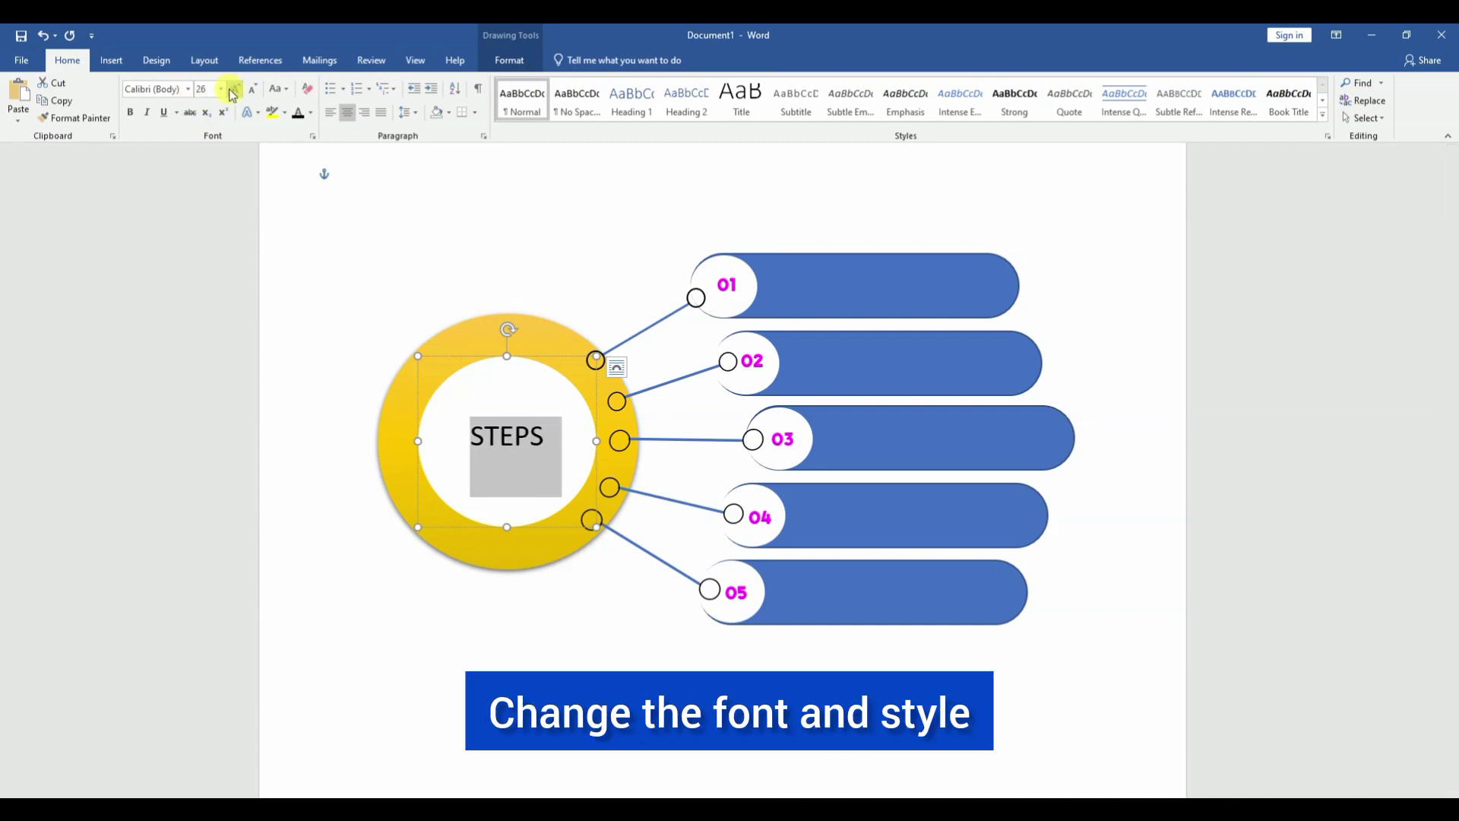
click(189, 89)
click(163, 179)
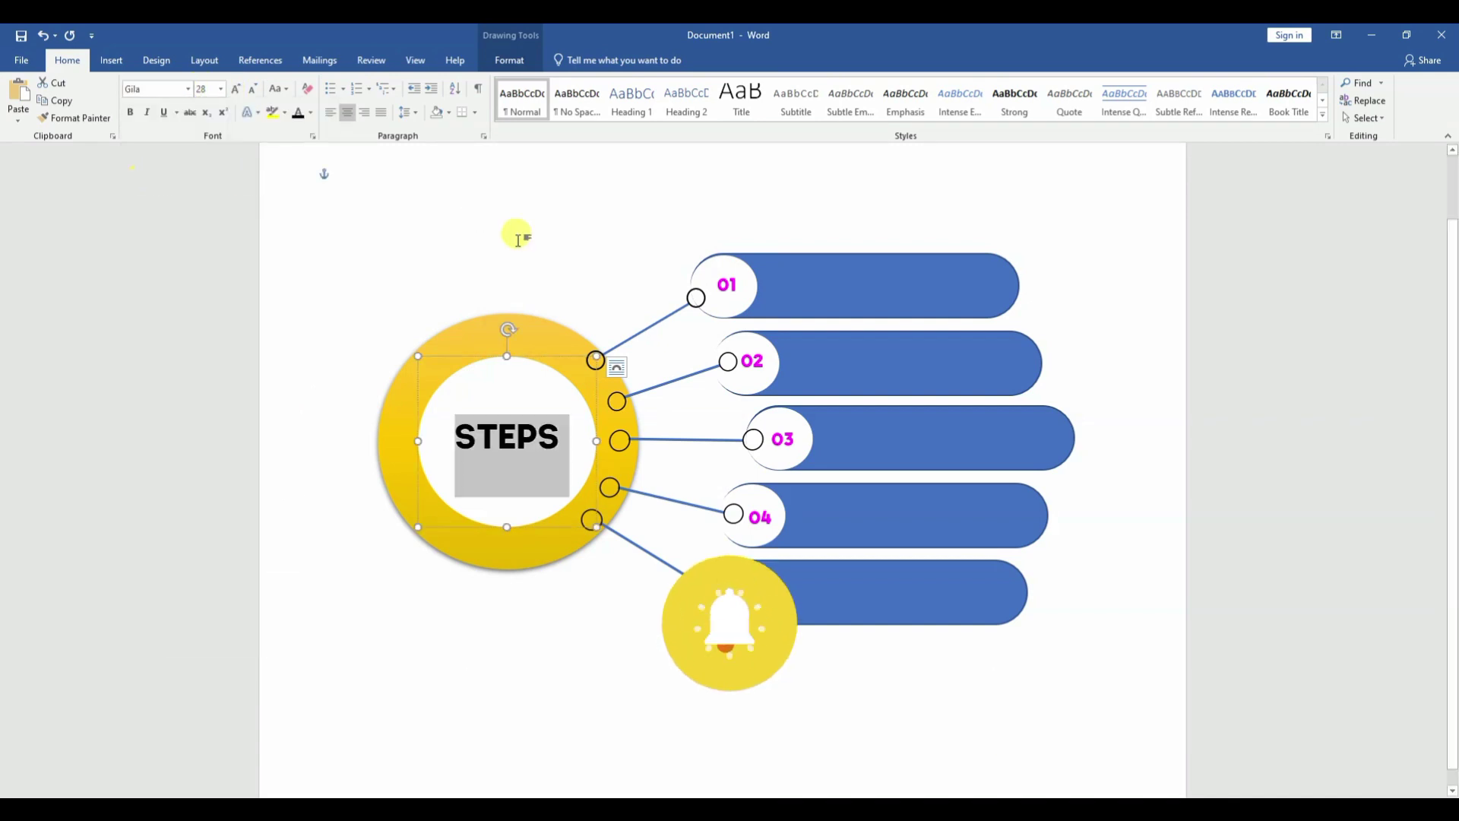
click(516, 240)
Fill bar 01 magenta and remove its outline.
click(857, 316)
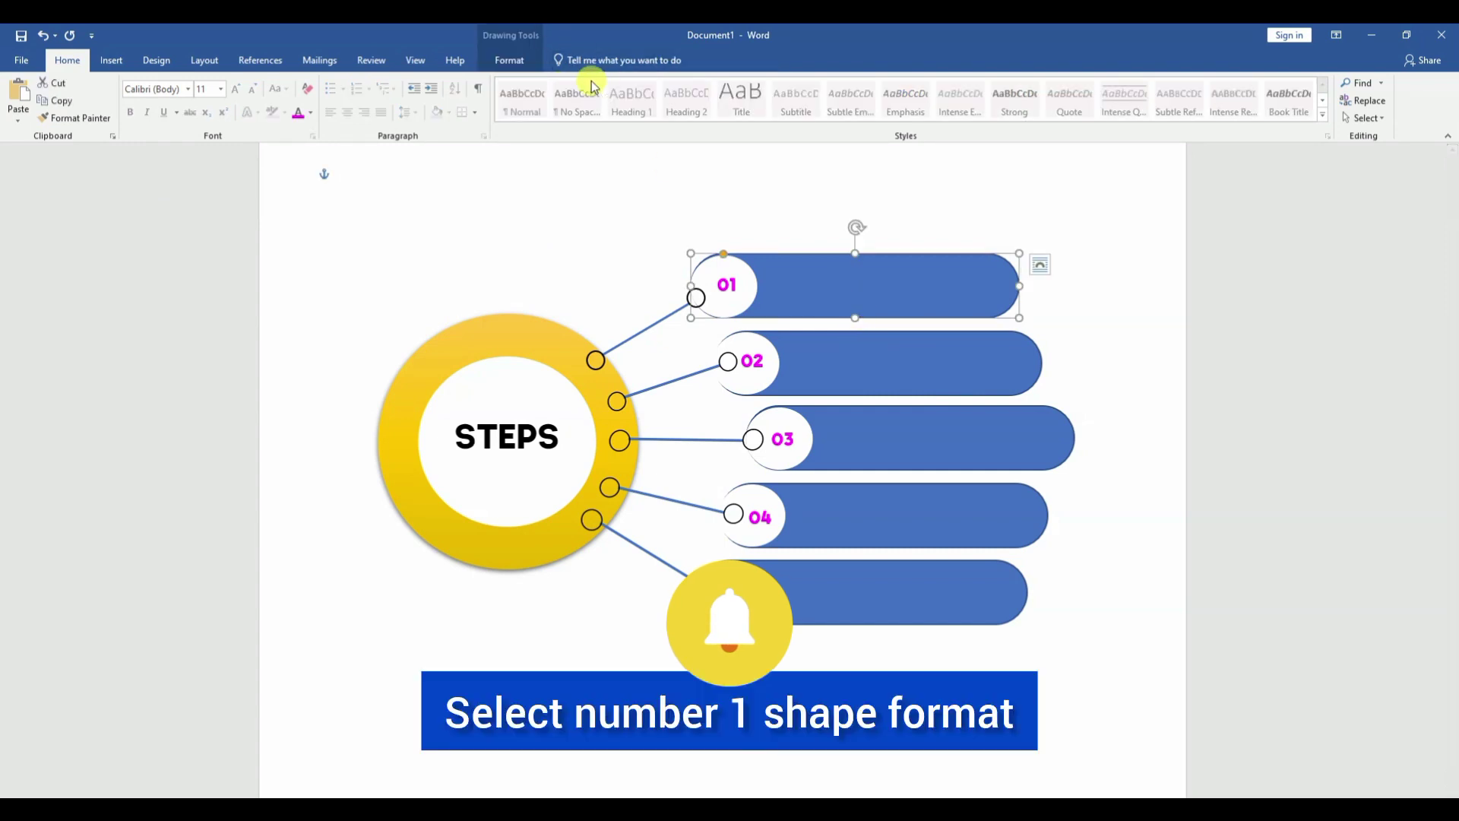
click(509, 59)
click(567, 82)
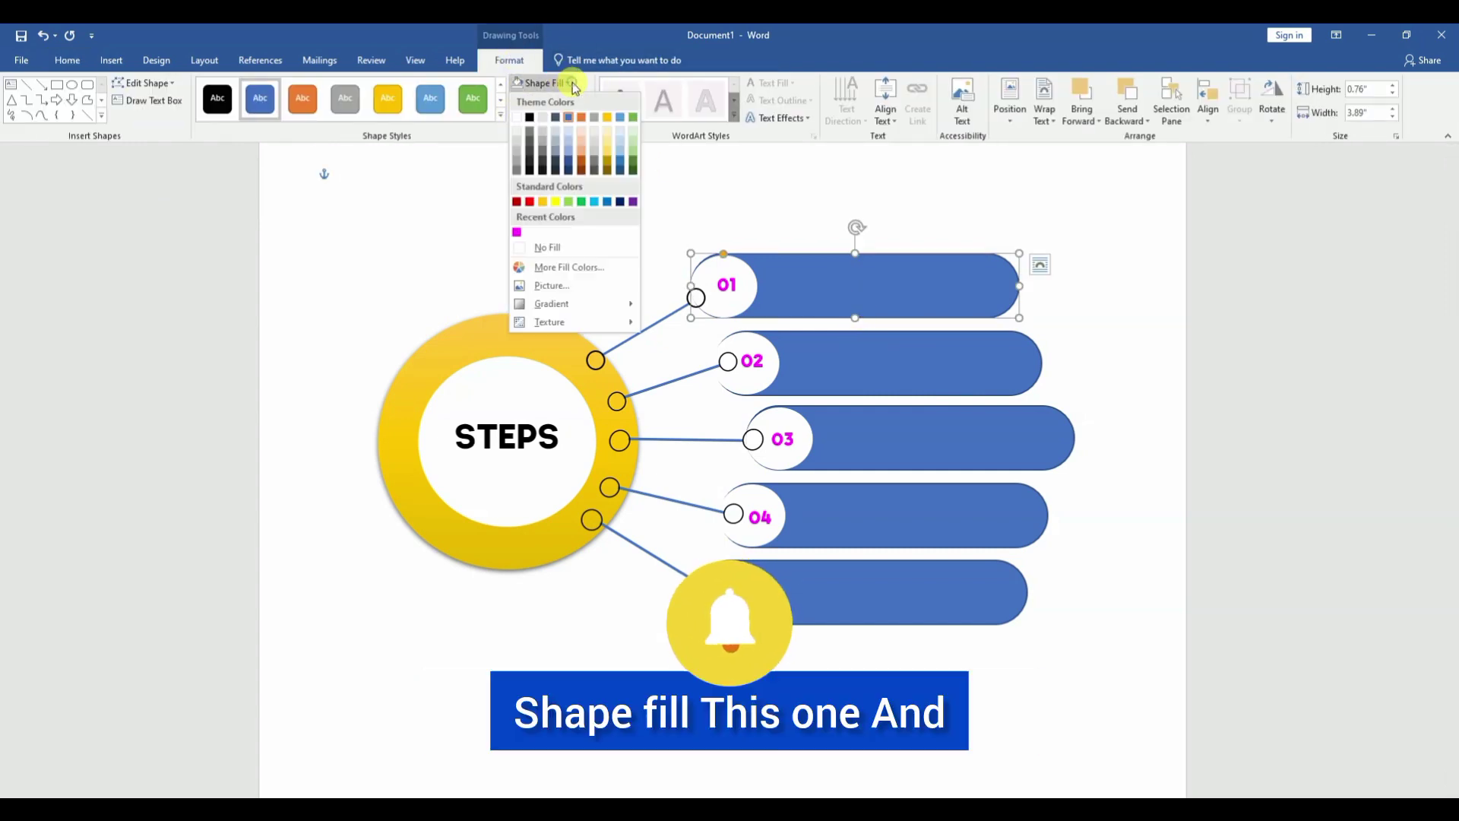
click(519, 234)
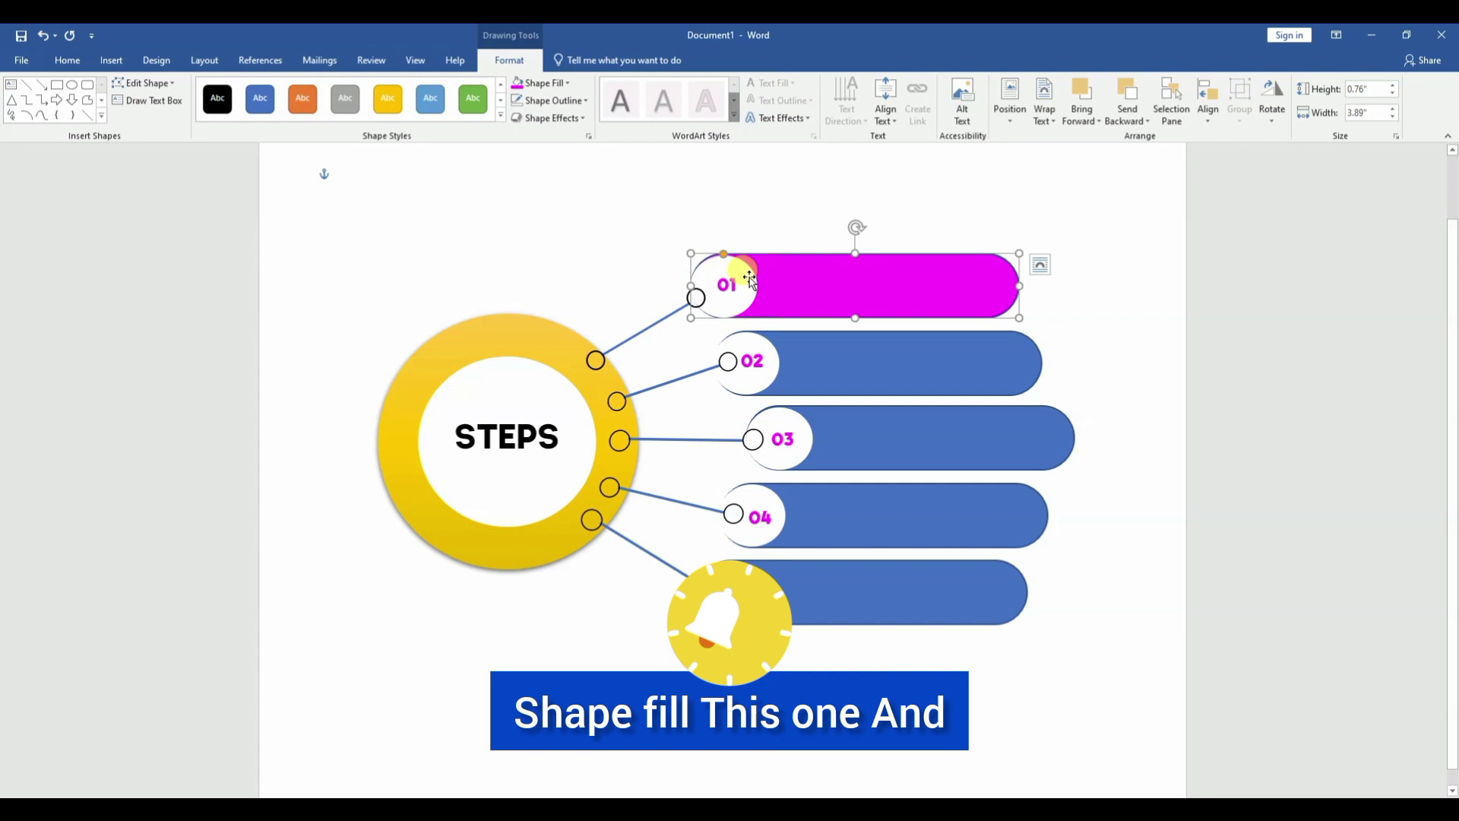
click(578, 100)
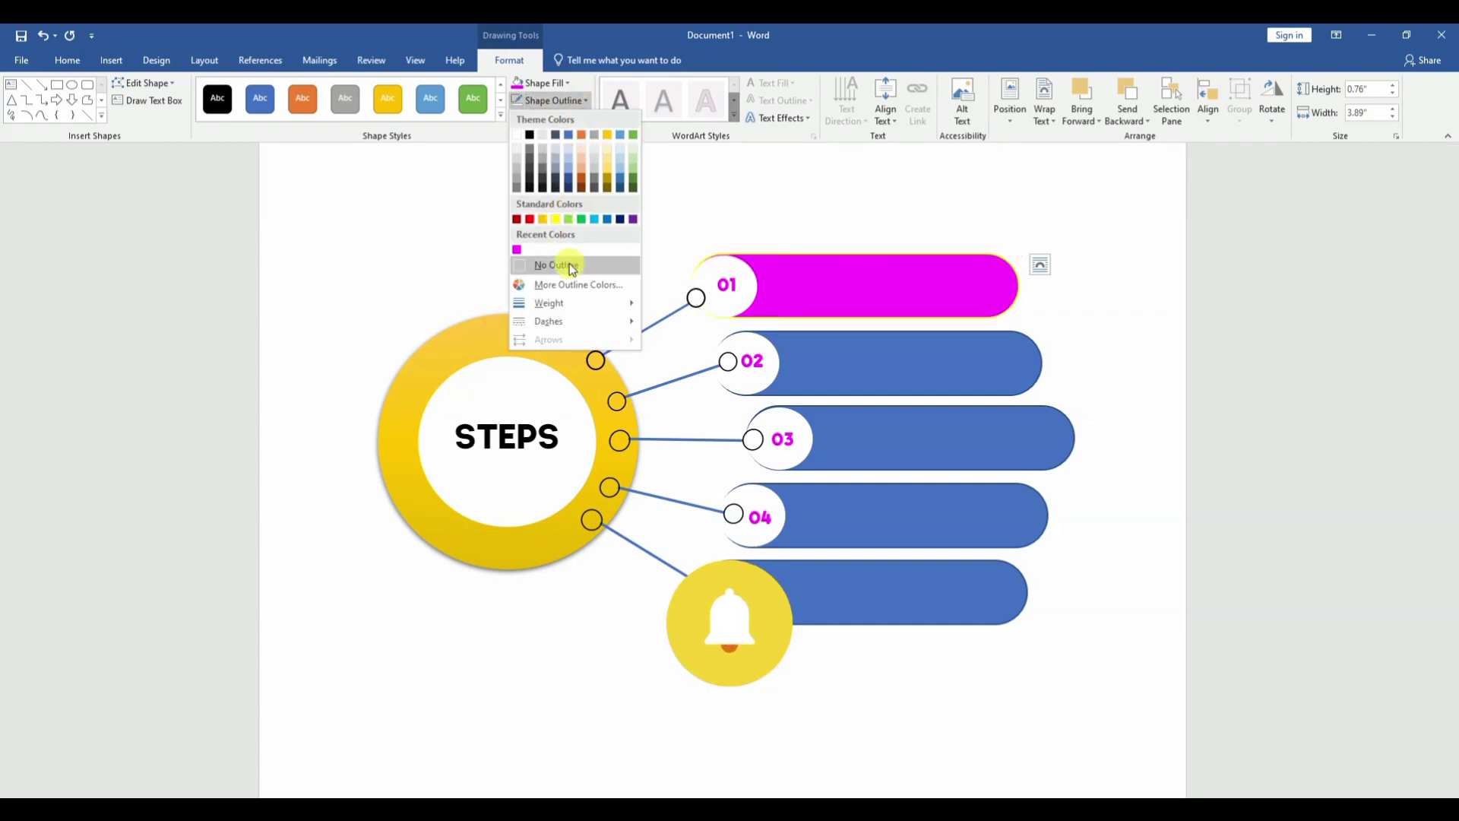
click(613, 262)
Fill bar 02 bright green from the standard palette and remove its outline.
click(845, 385)
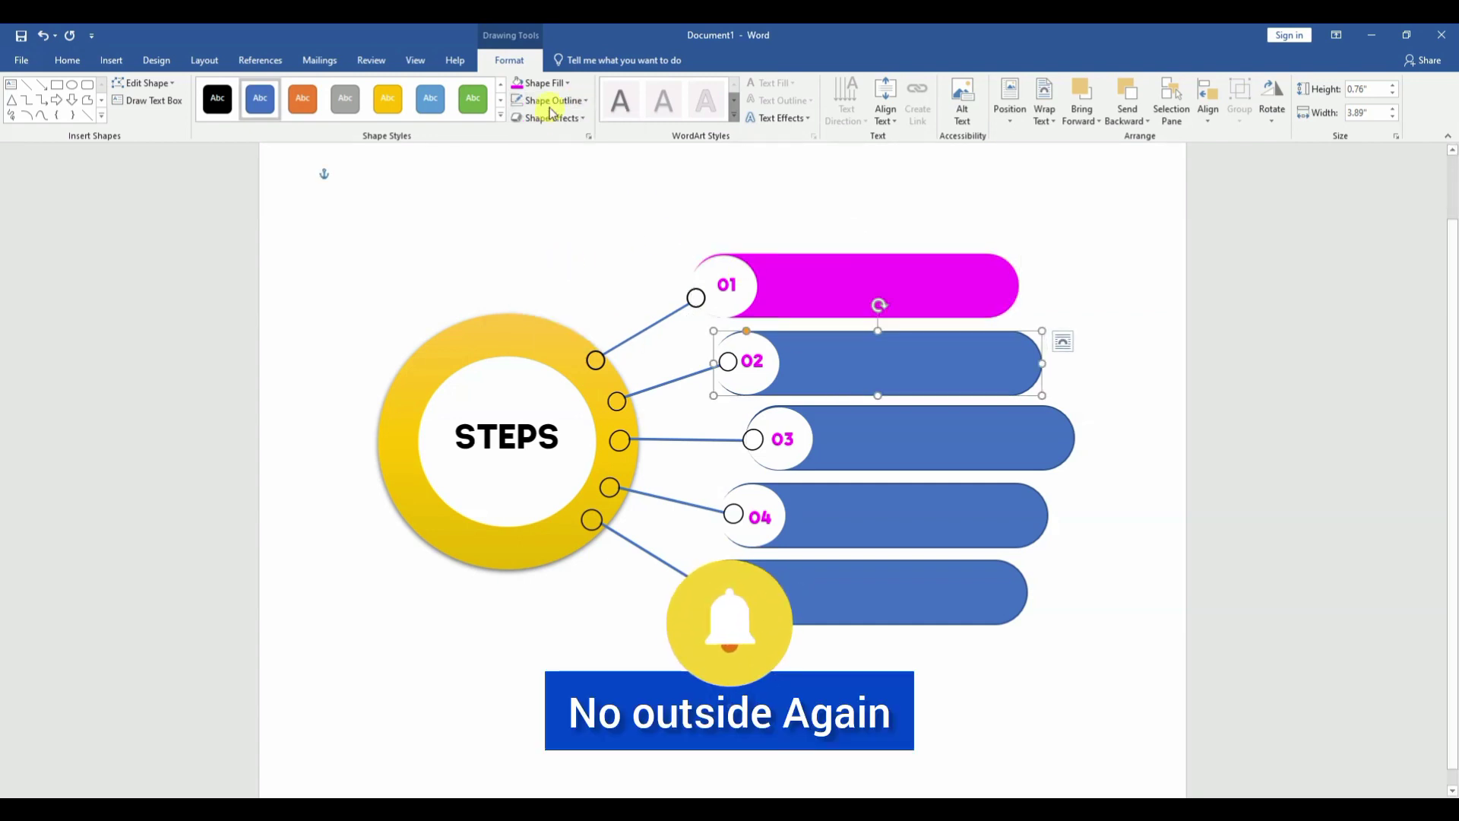
click(566, 91)
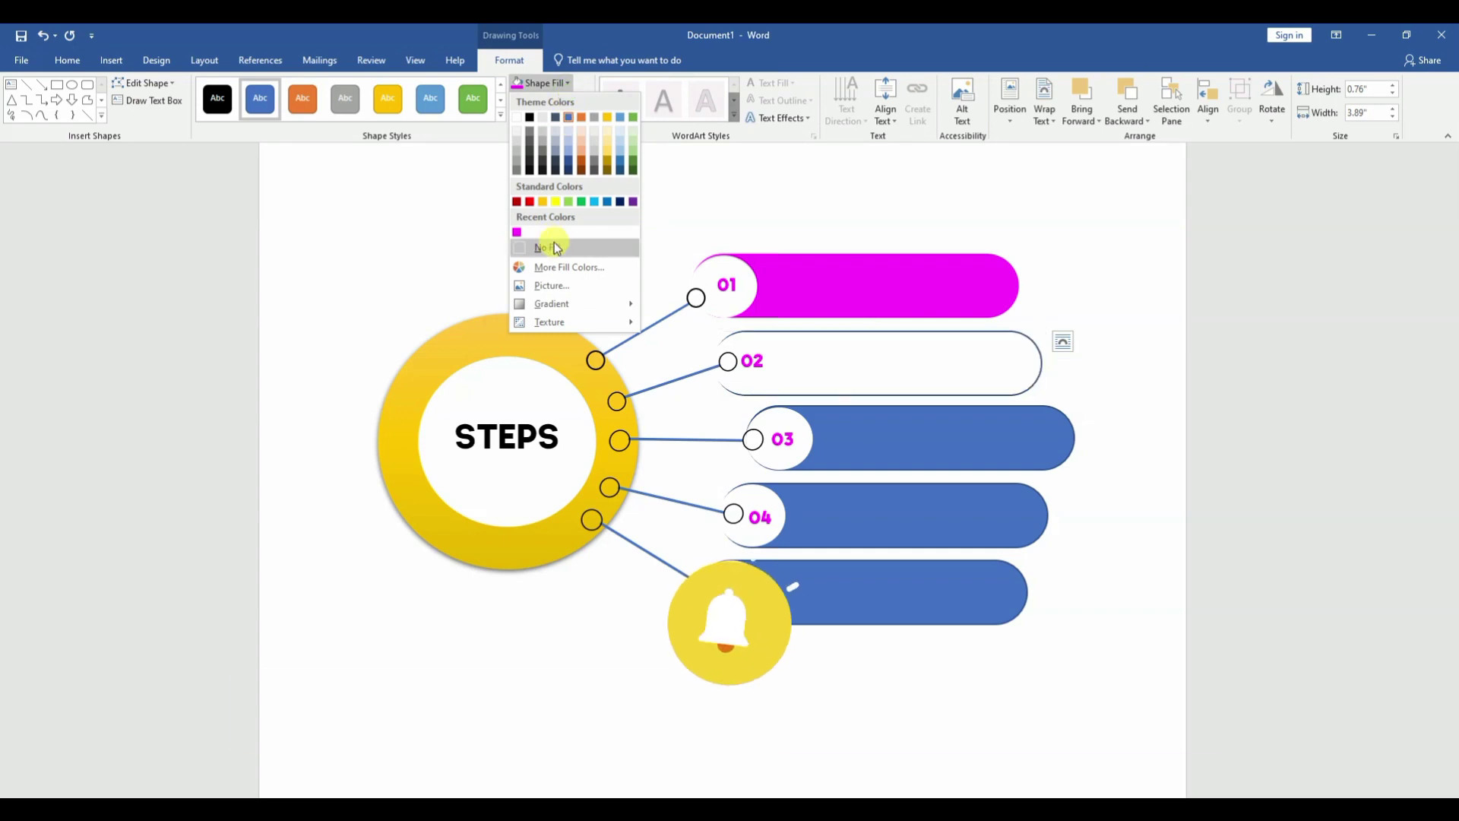
click(562, 269)
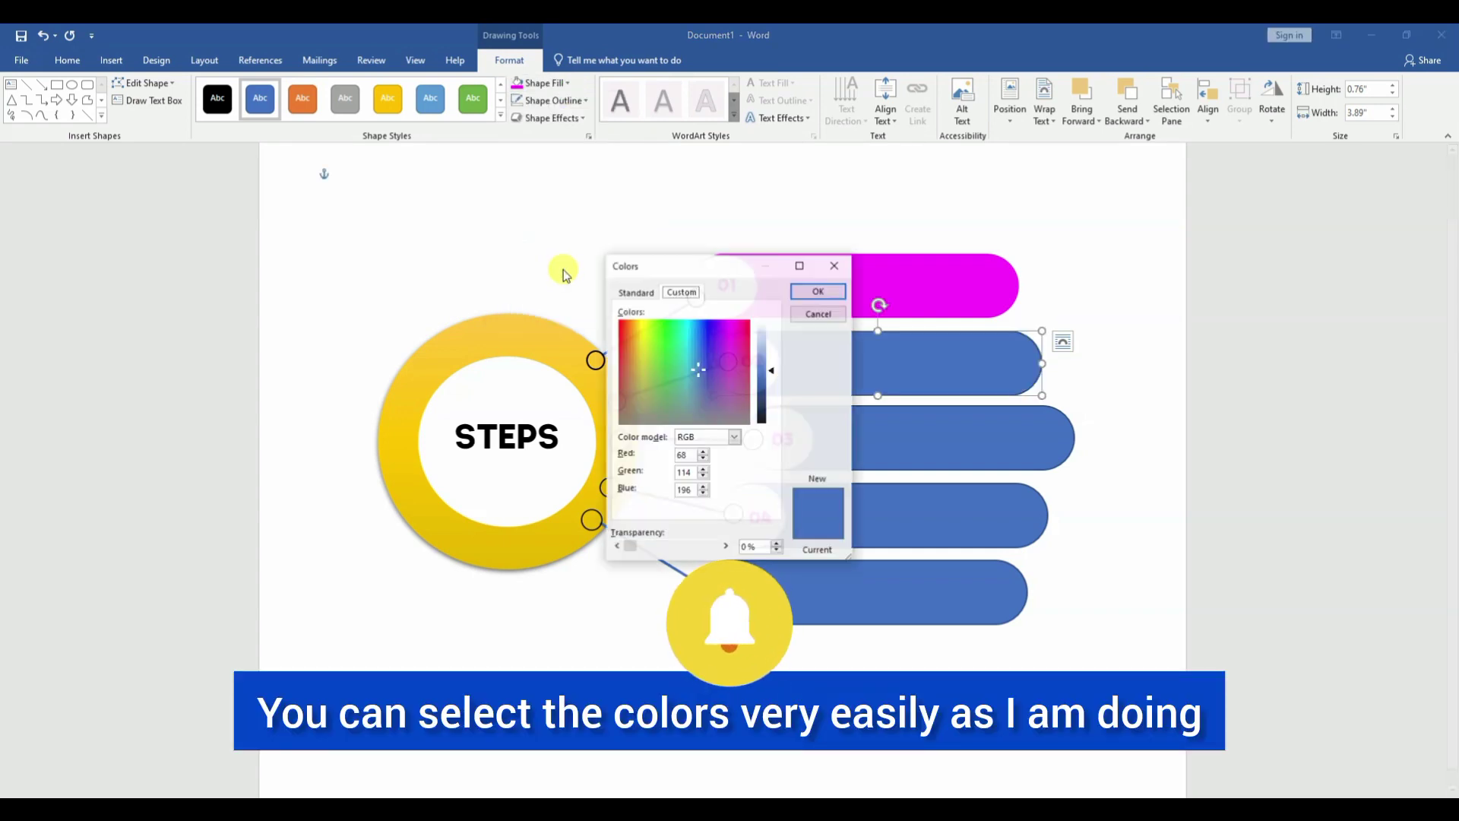
click(636, 292)
click(651, 372)
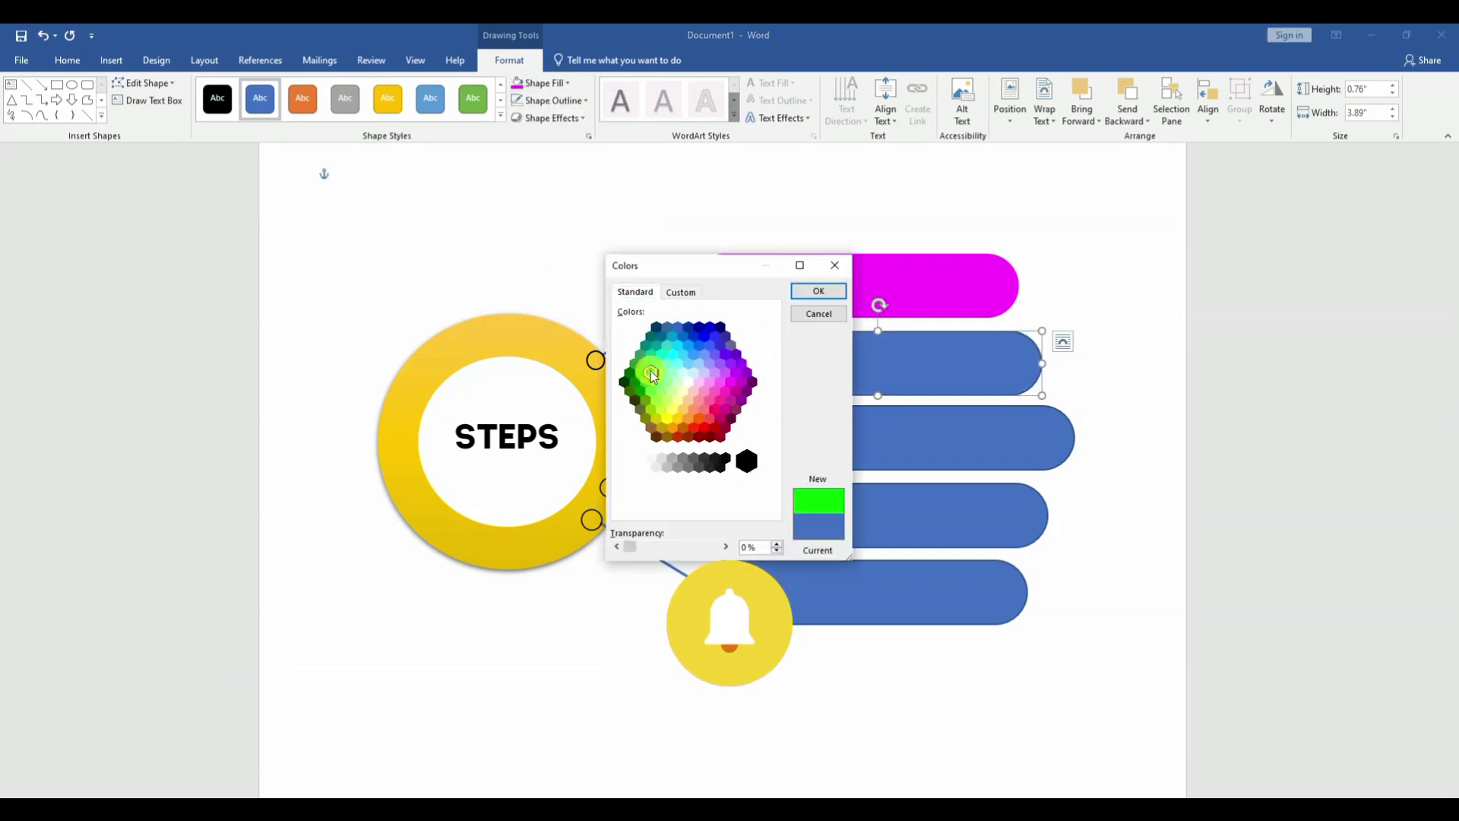
click(816, 292)
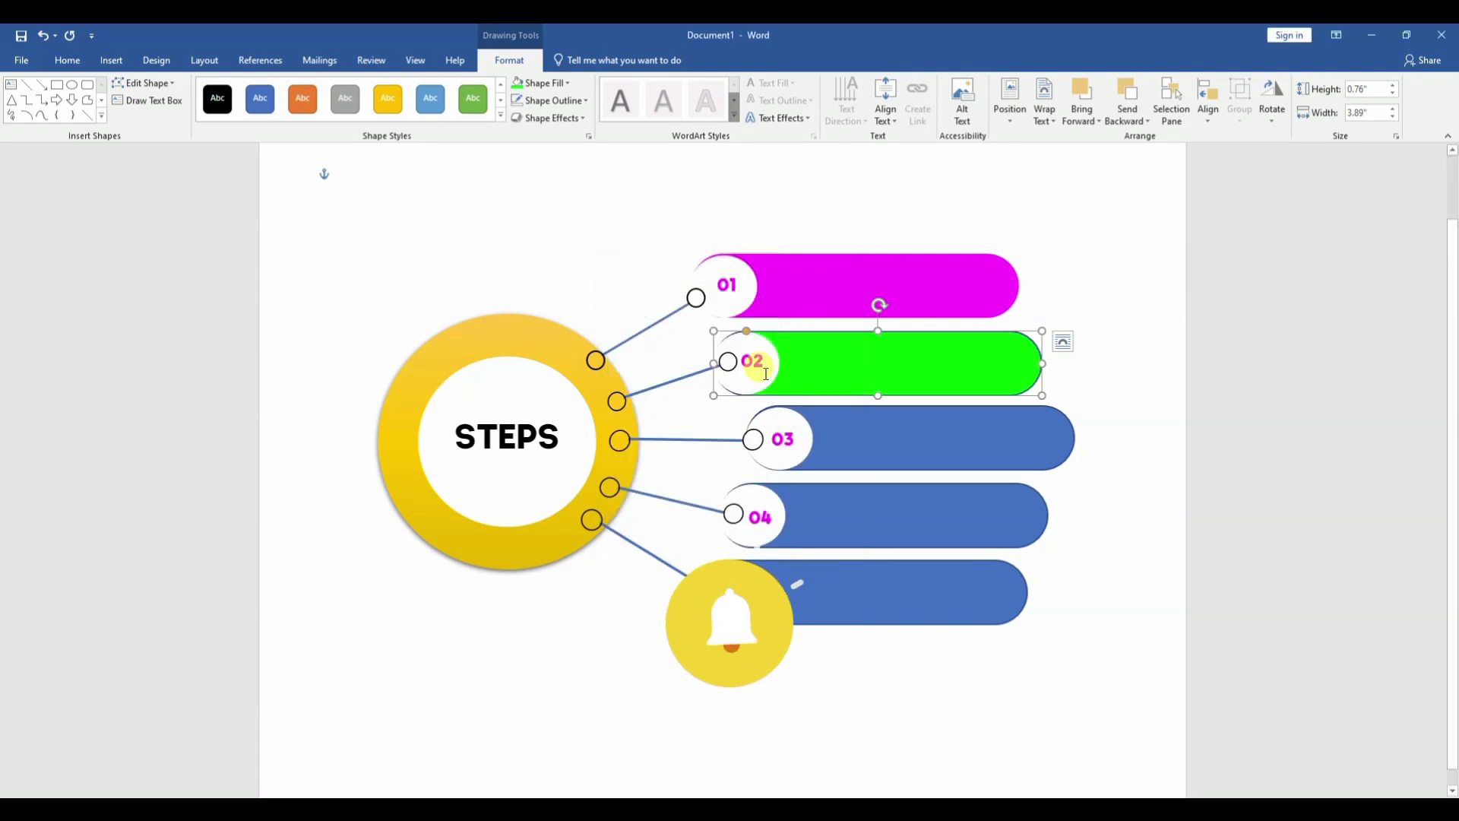
click(586, 104)
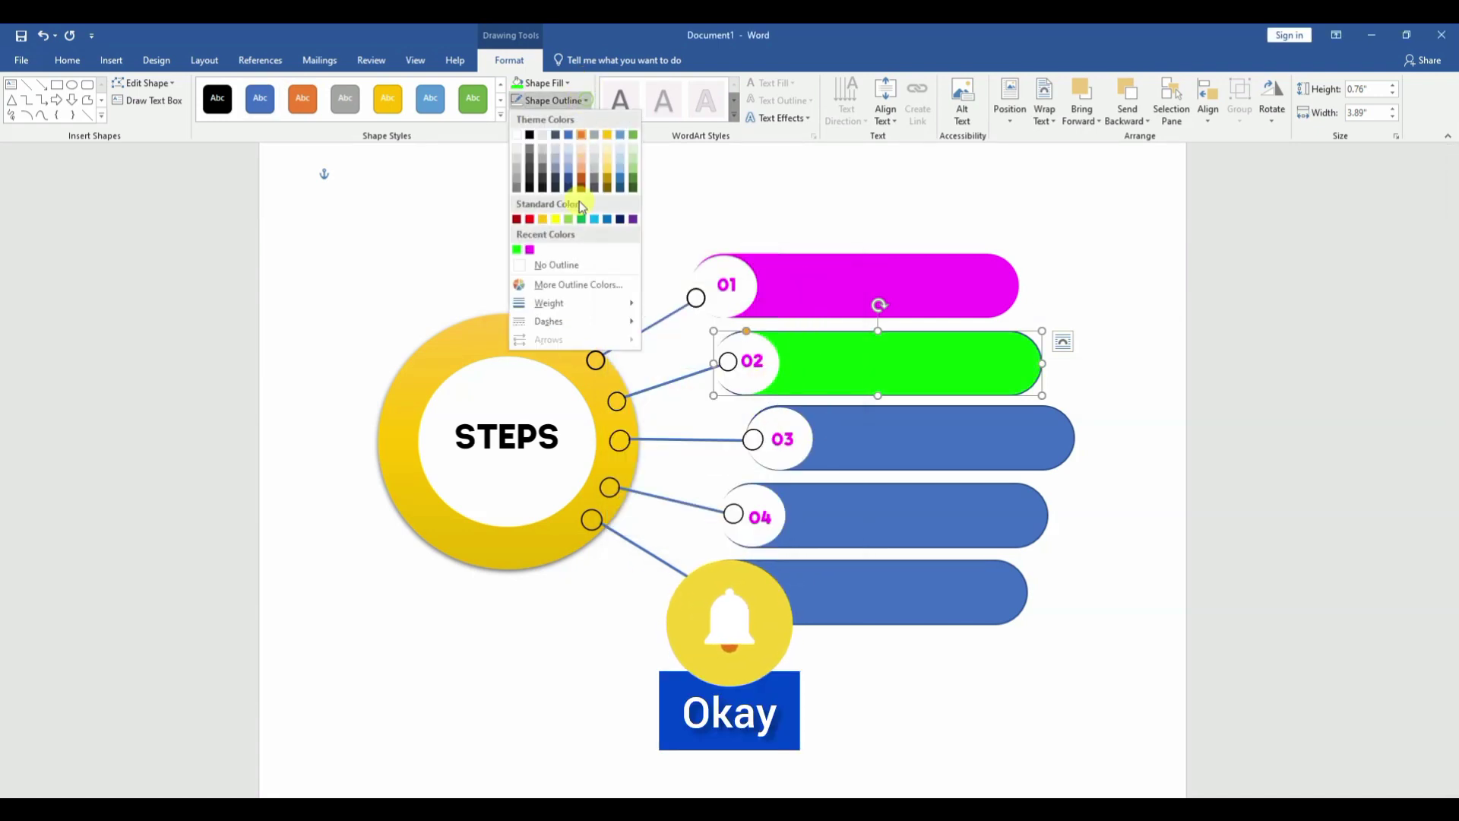
click(560, 265)
Fill bar 03 with an orange shade from the standard palette.
click(867, 449)
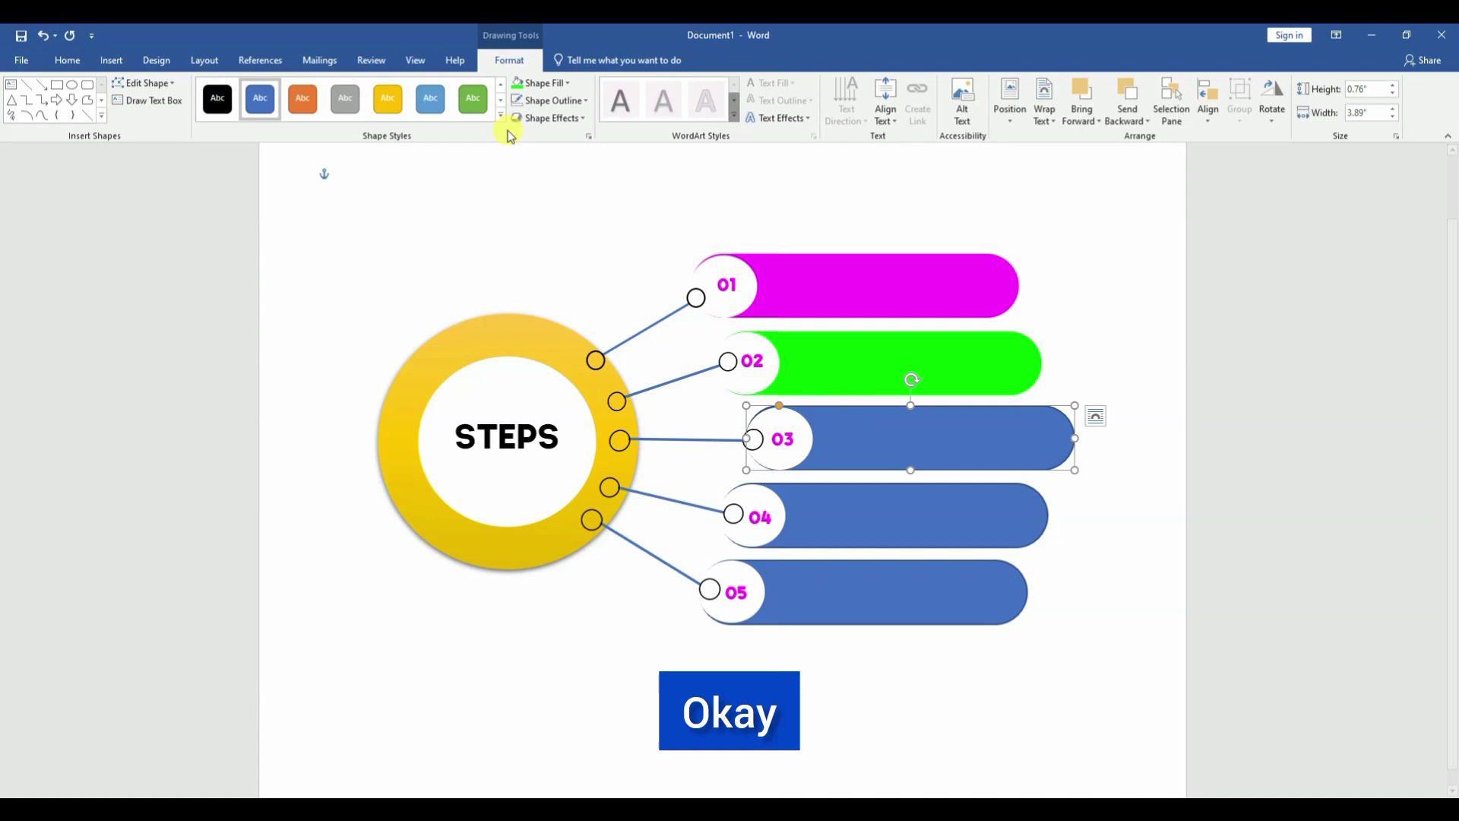
click(566, 86)
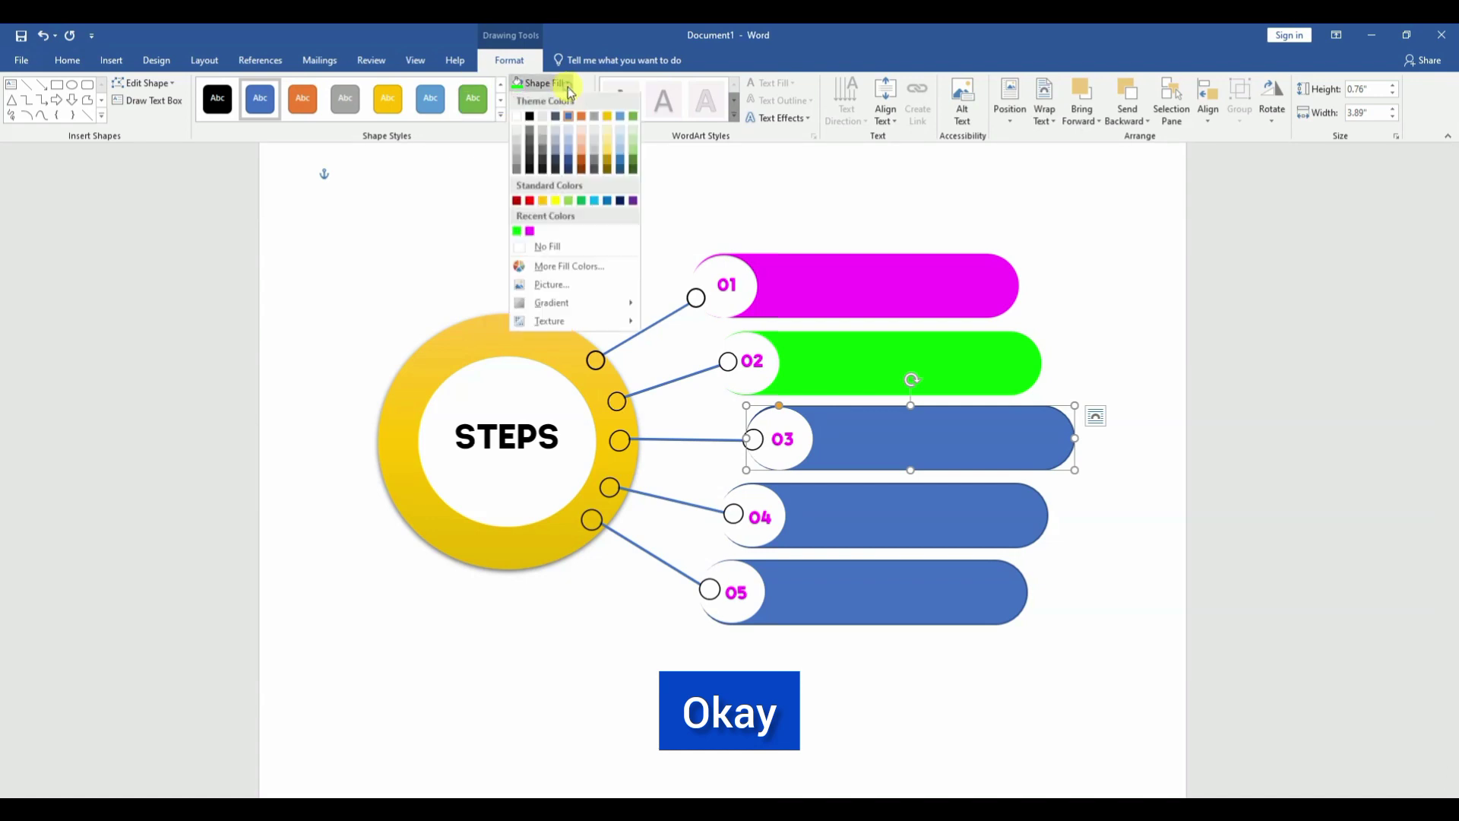
click(546, 275)
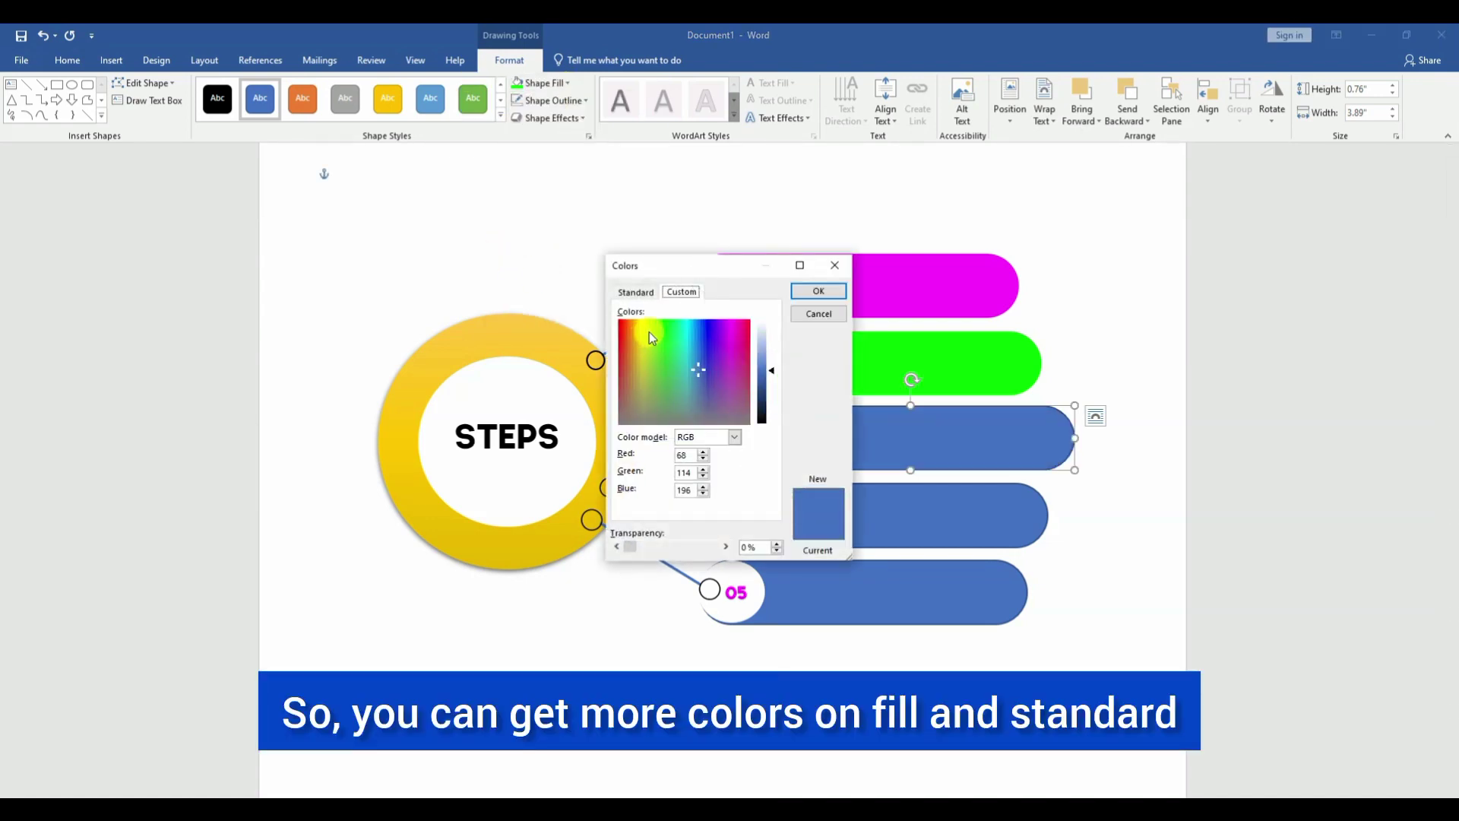
click(637, 293)
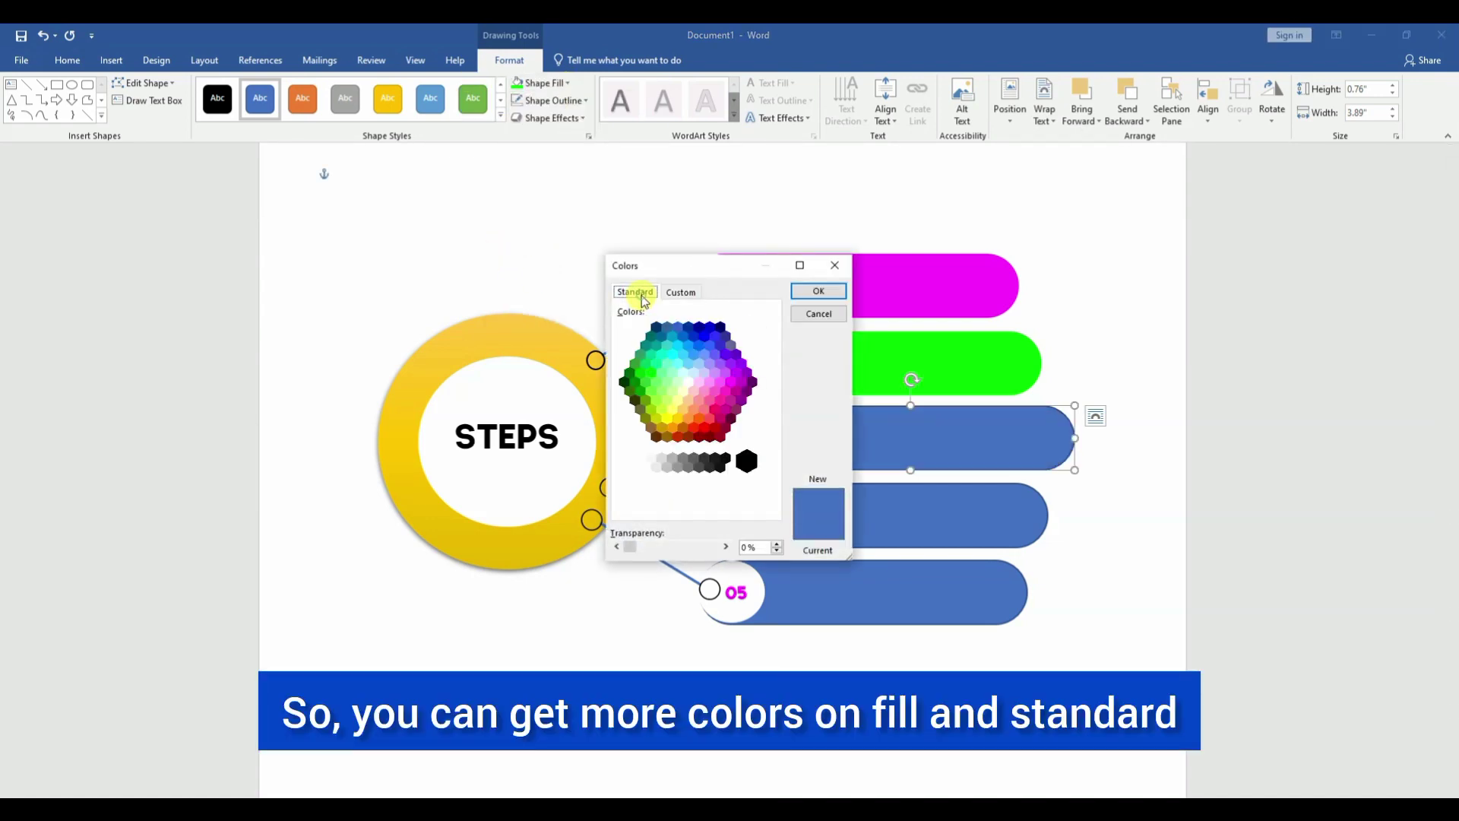
click(695, 409)
click(817, 294)
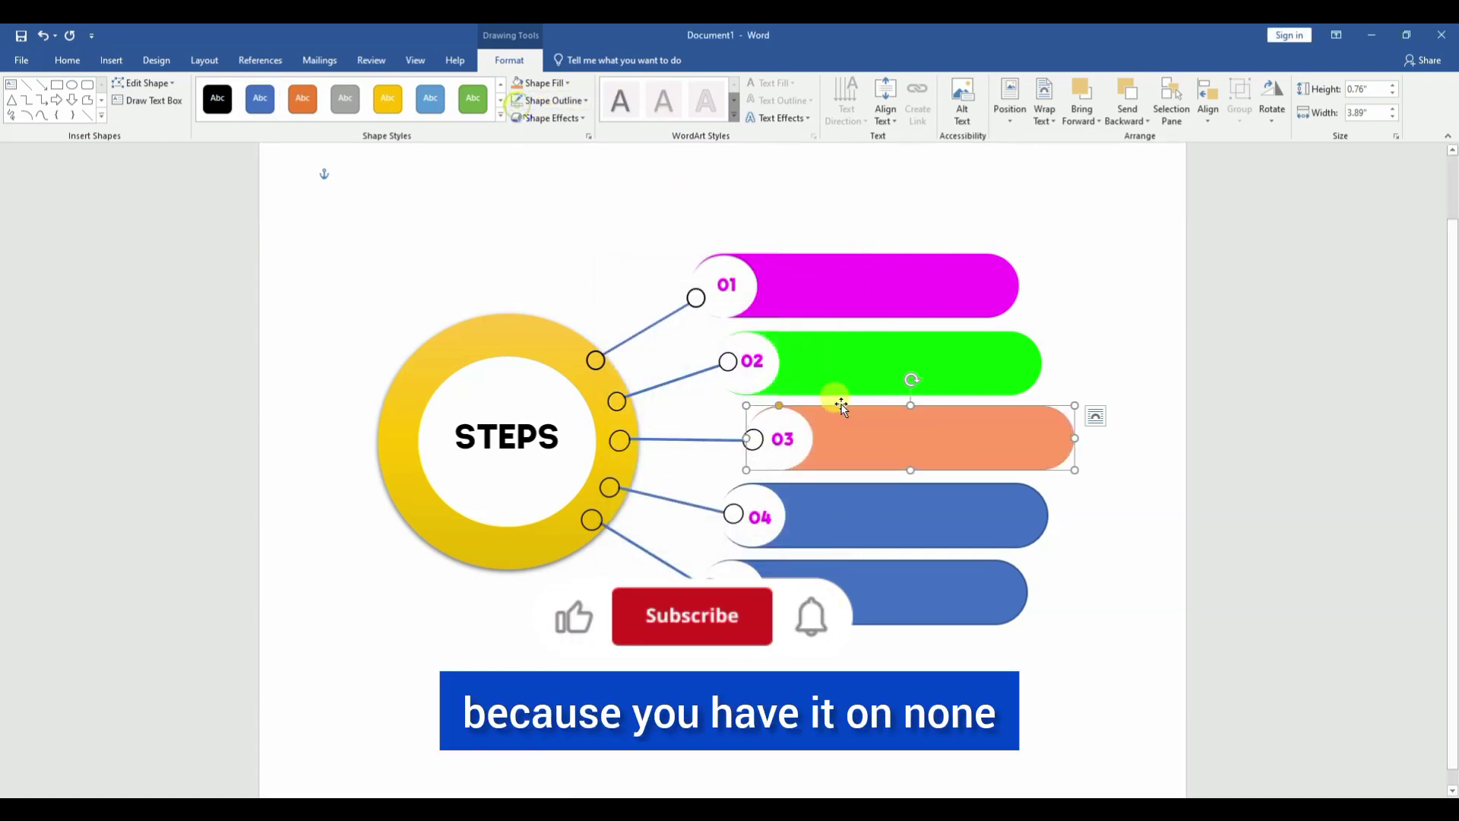
Fill bar 04 light blue and bar 05 purple.
click(867, 508)
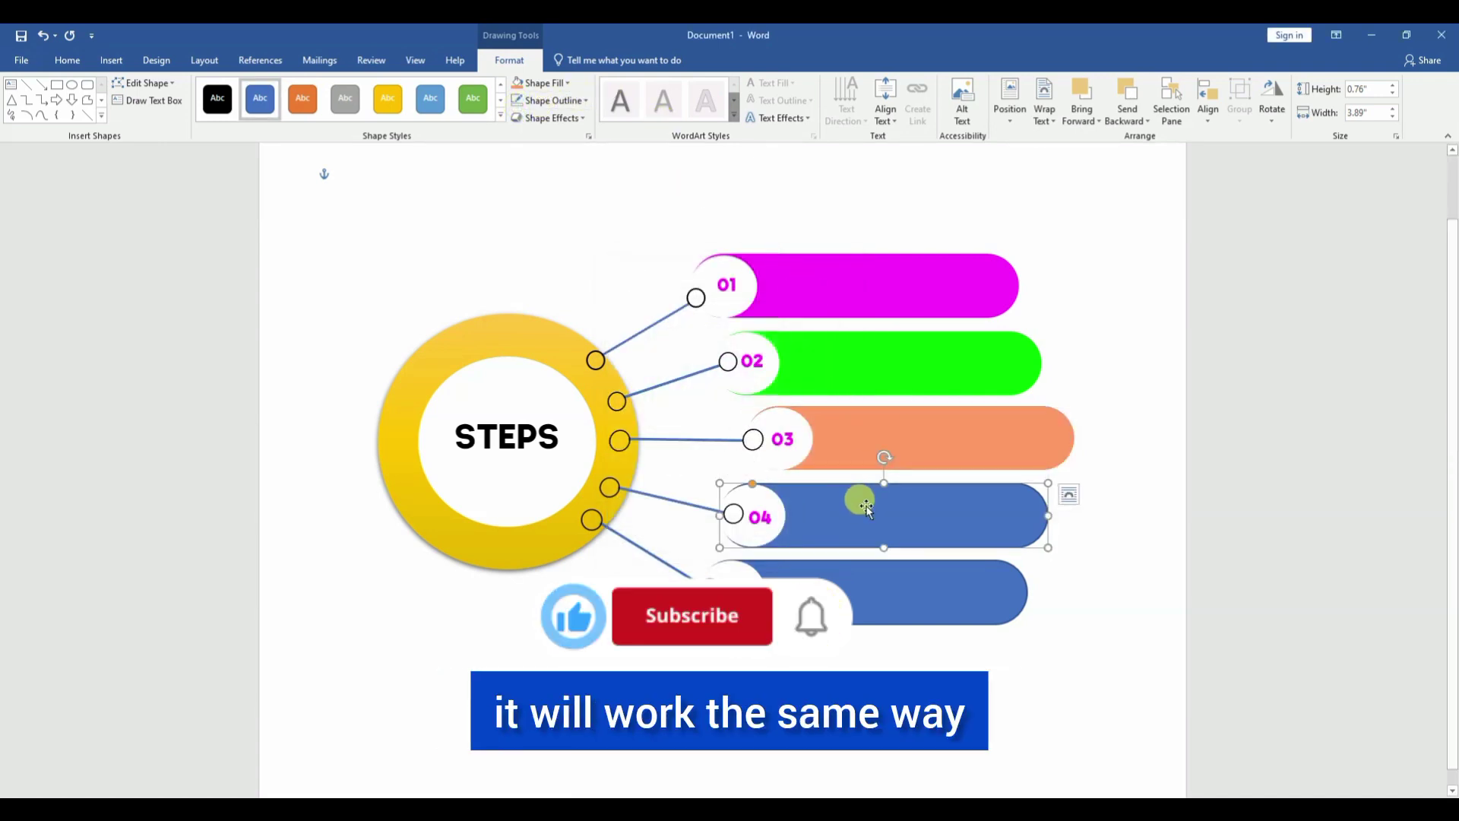
click(567, 88)
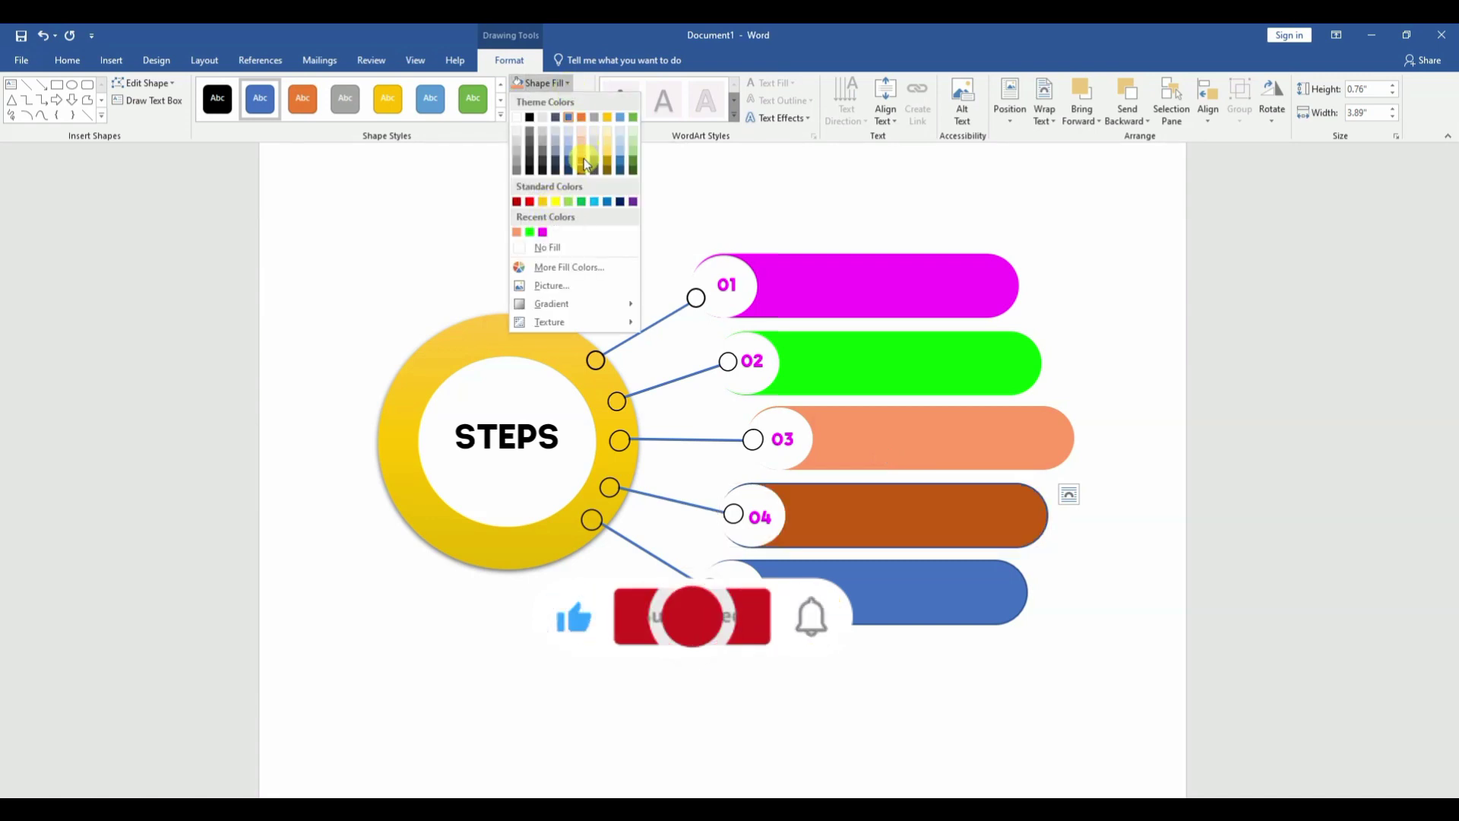
click(595, 203)
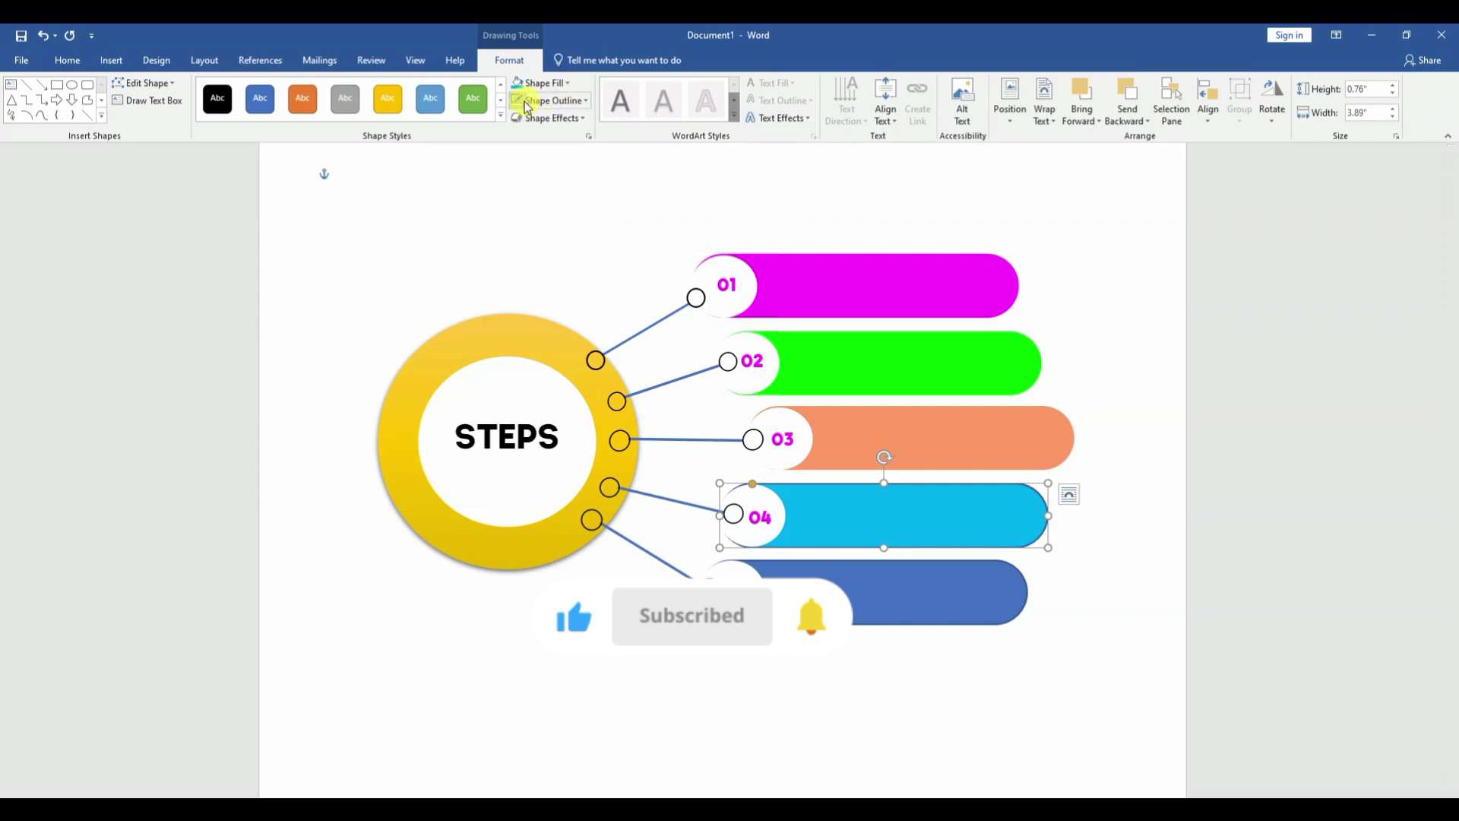
click(896, 597)
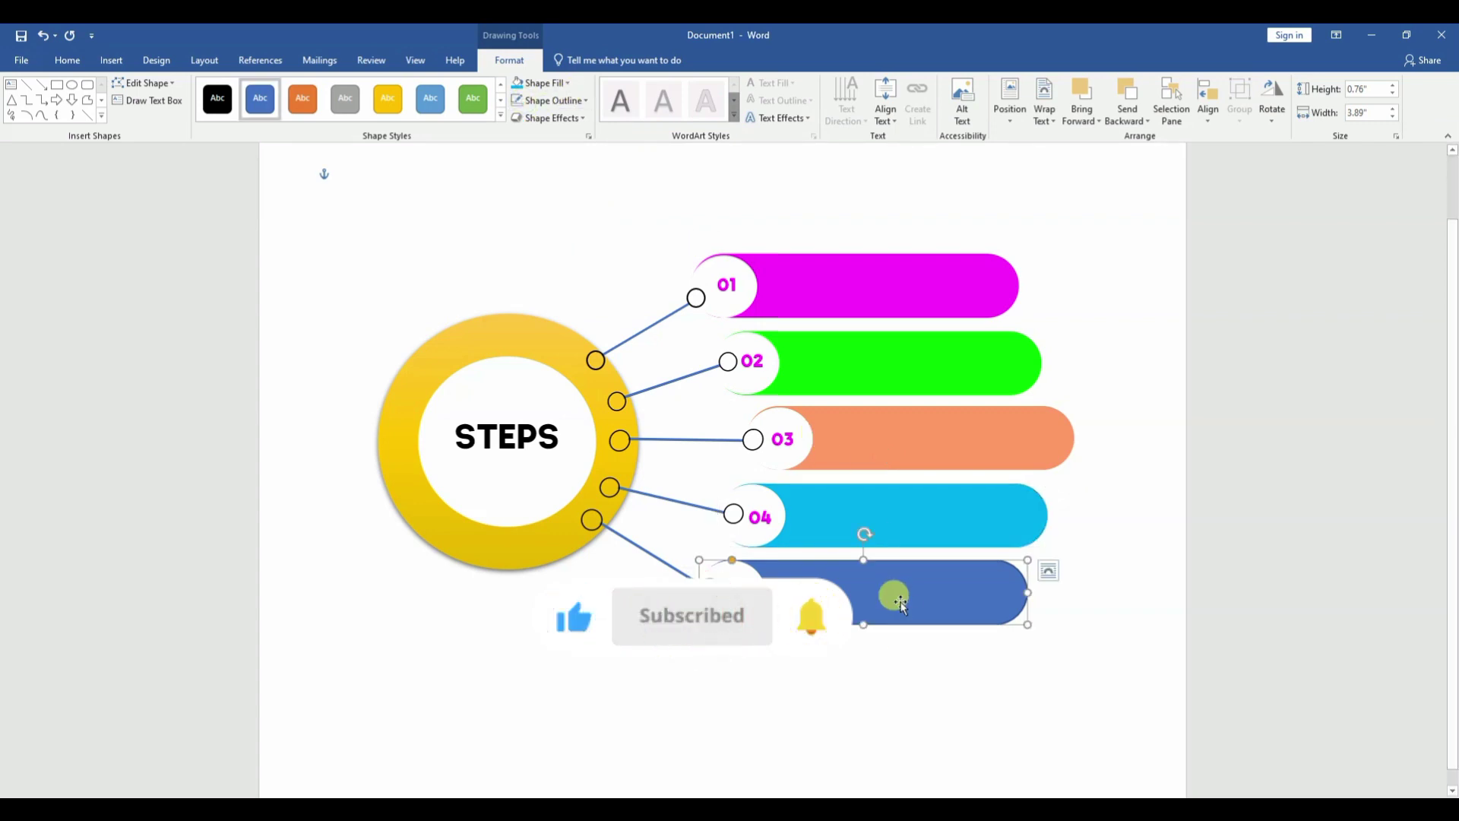
click(566, 84)
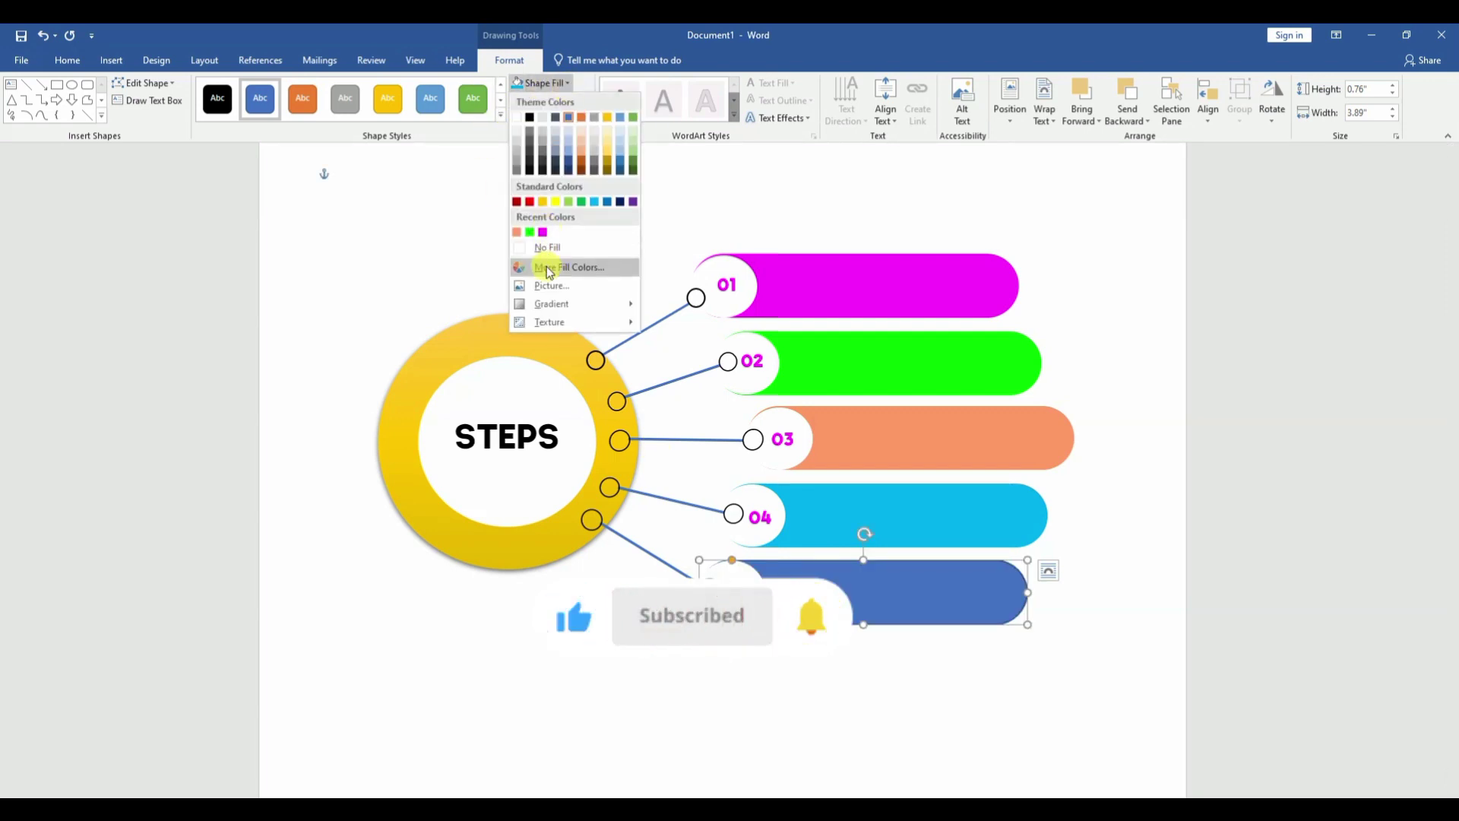
click(548, 269)
click(627, 291)
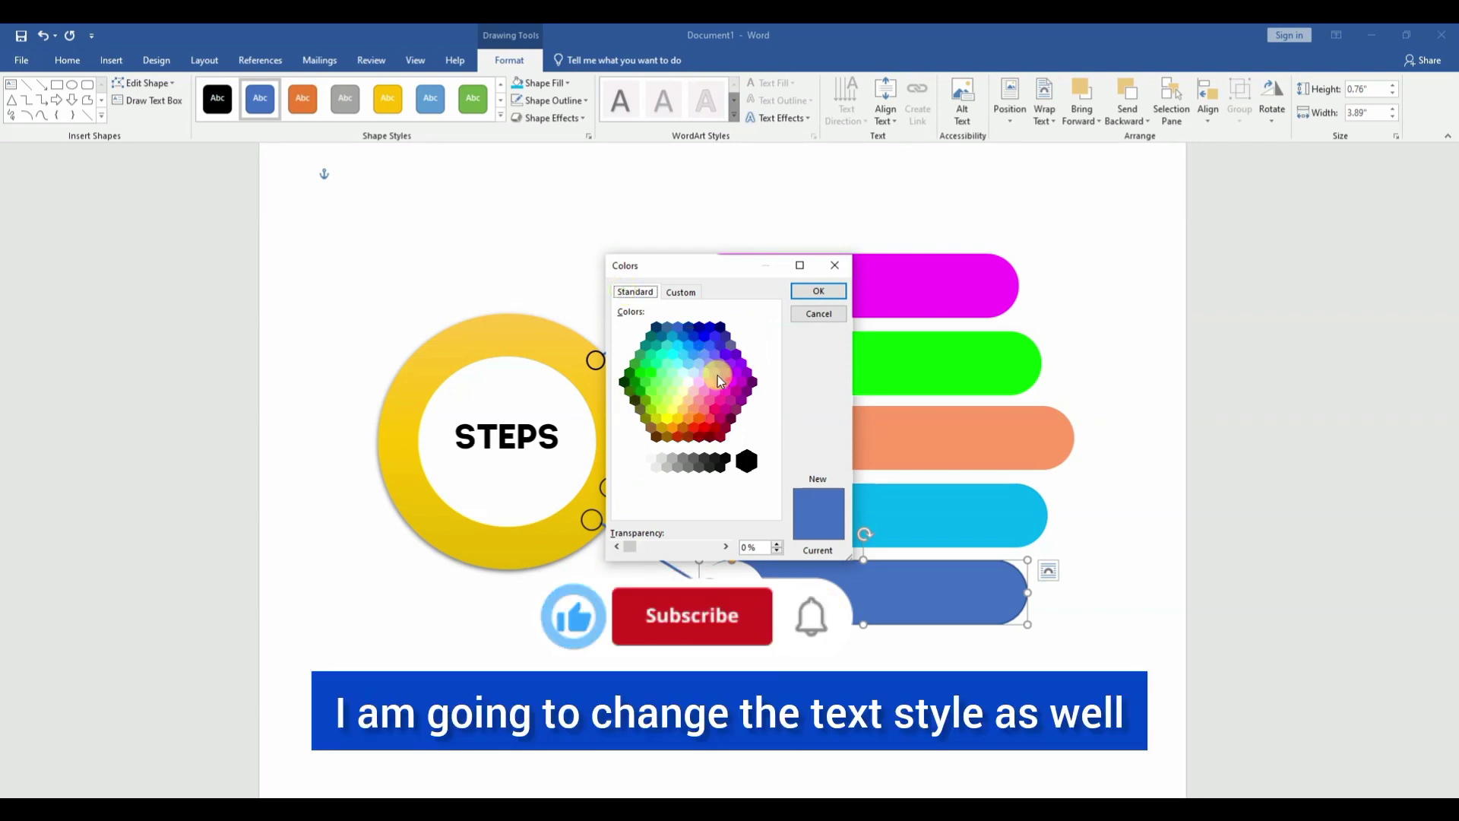
click(843, 296)
Colour the 02 number green to match its bar.
click(742, 650)
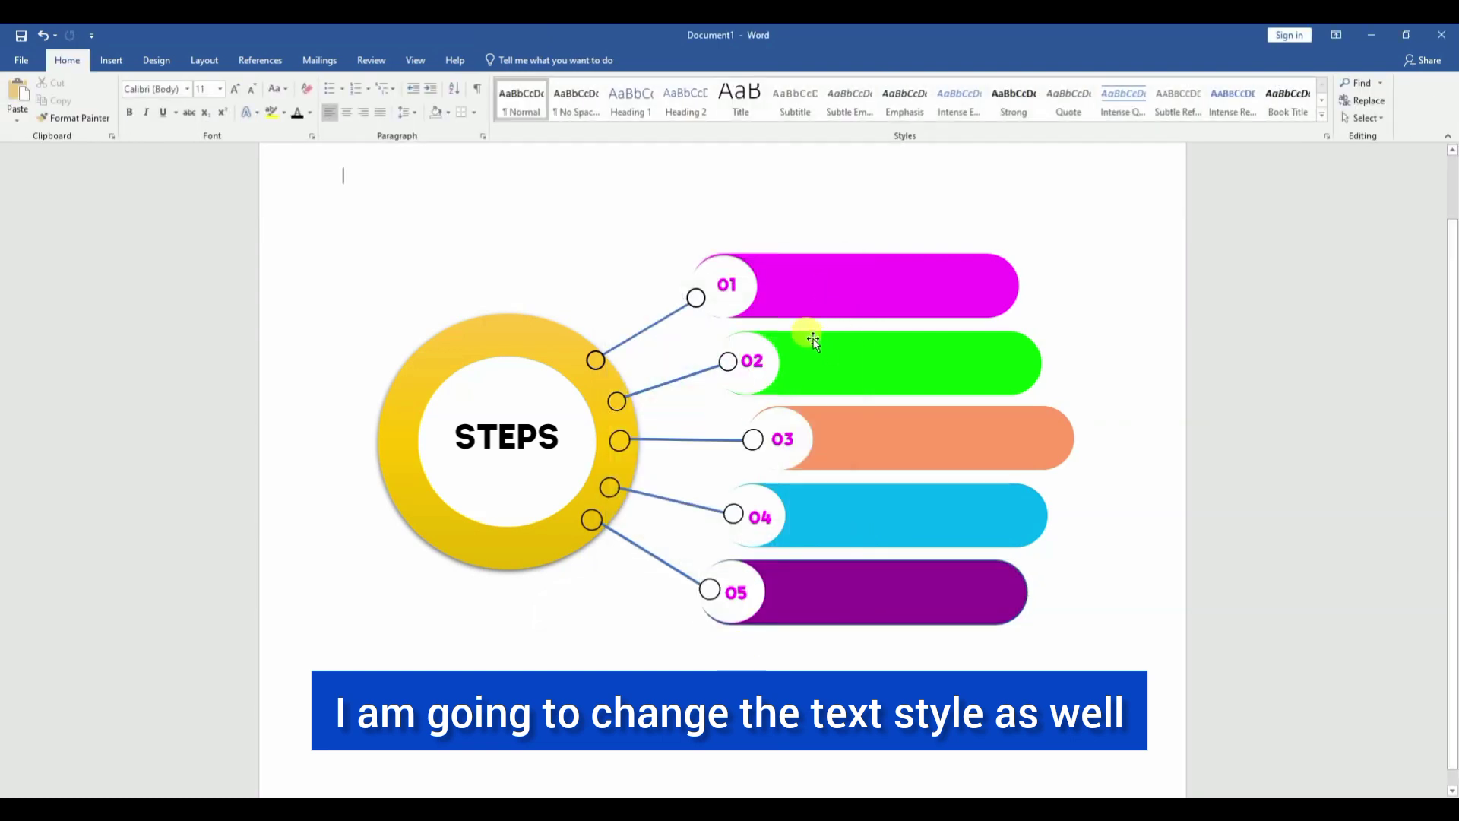
click(758, 367)
key(ctrl+a)
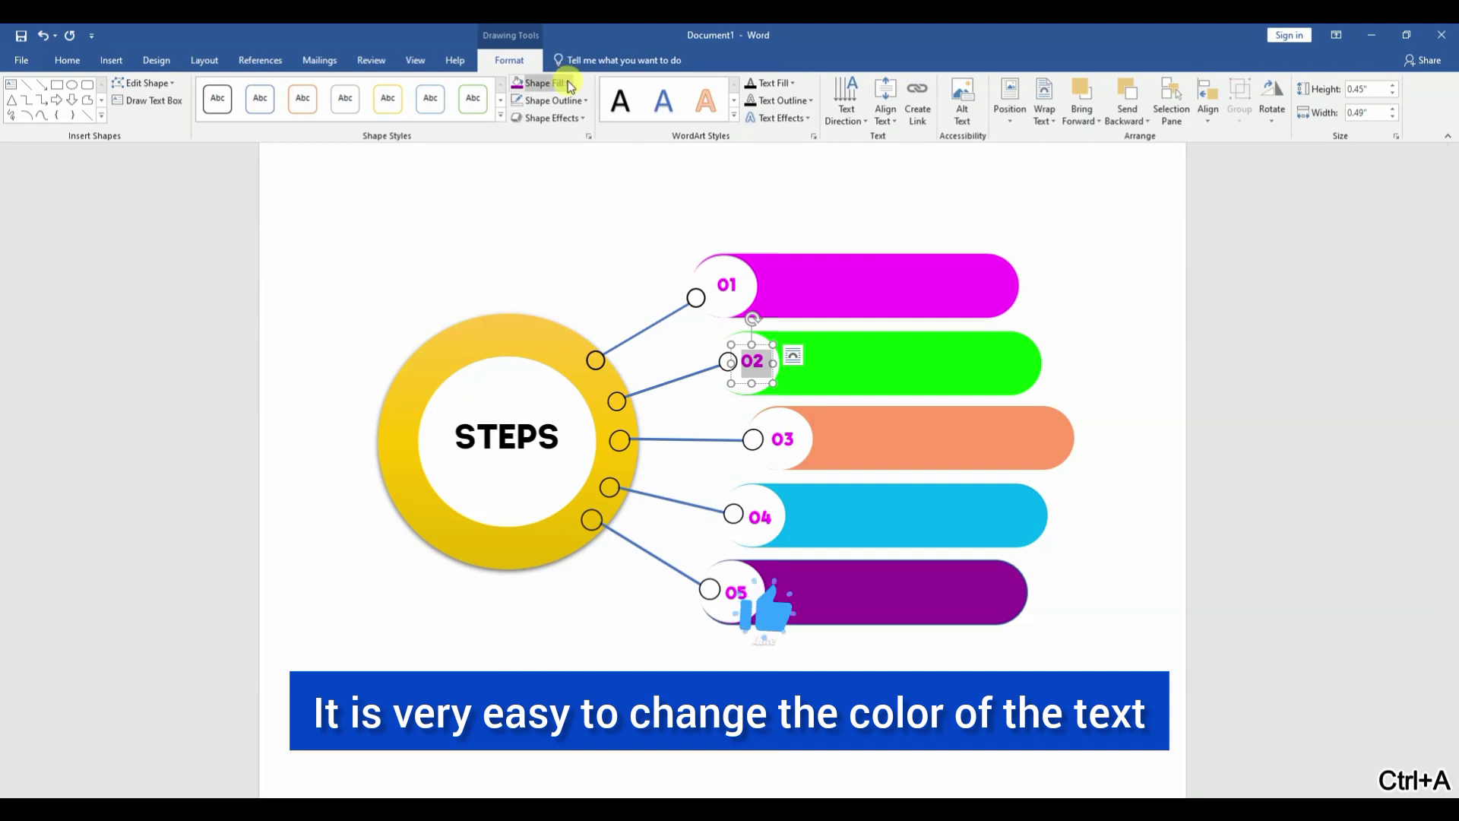
click(568, 81)
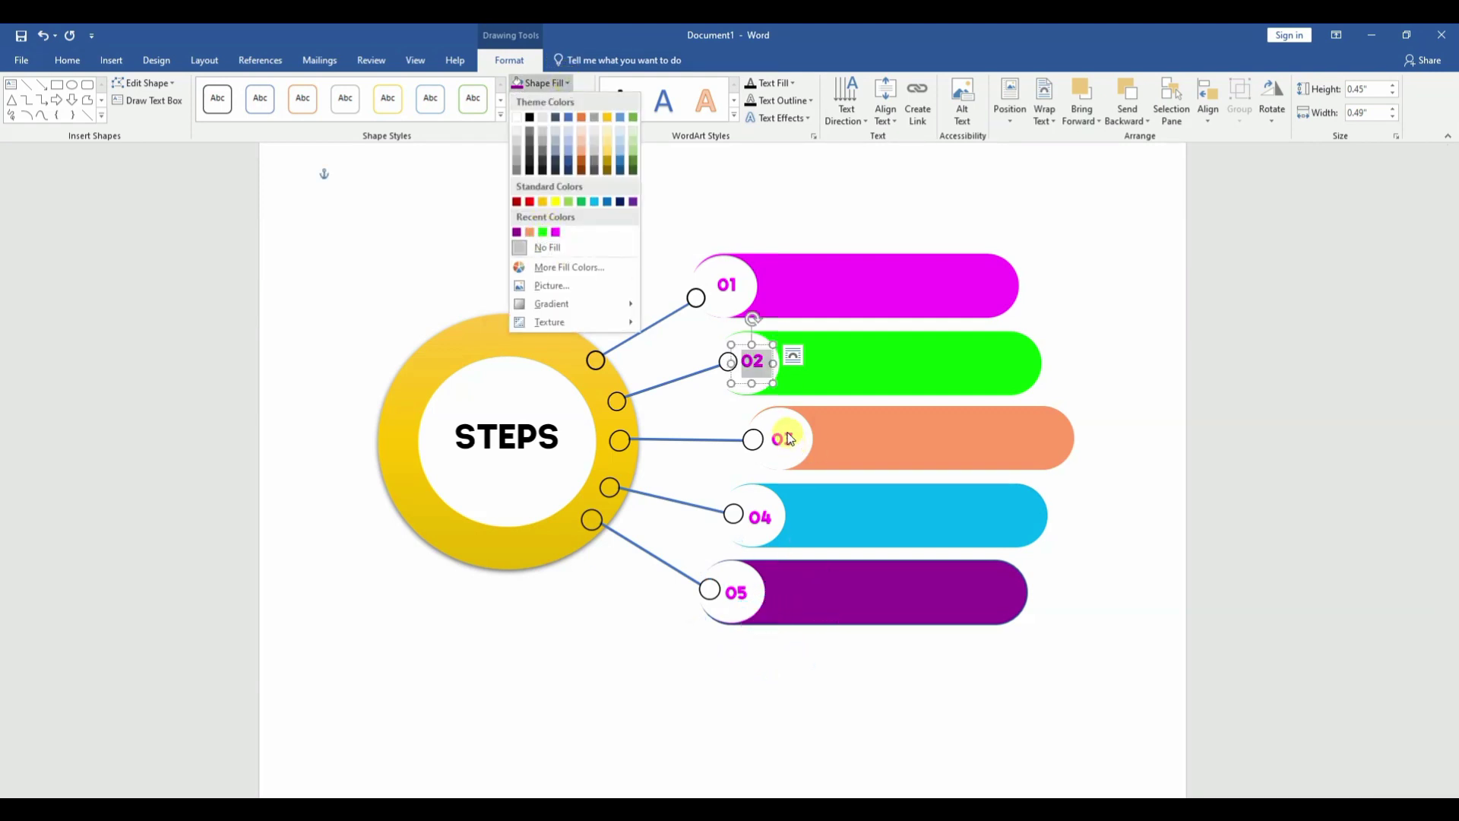
click(72, 59)
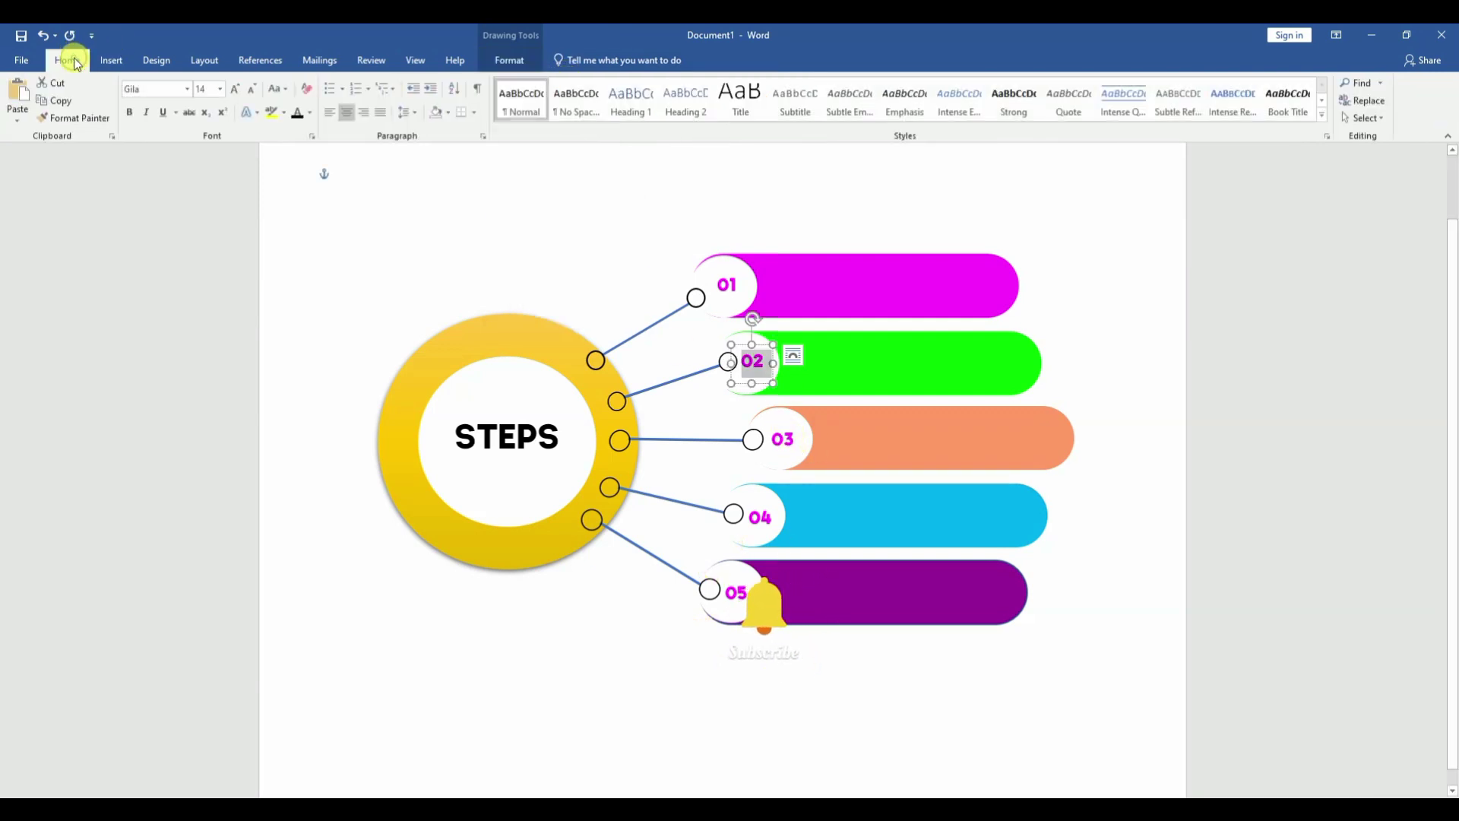
click(308, 113)
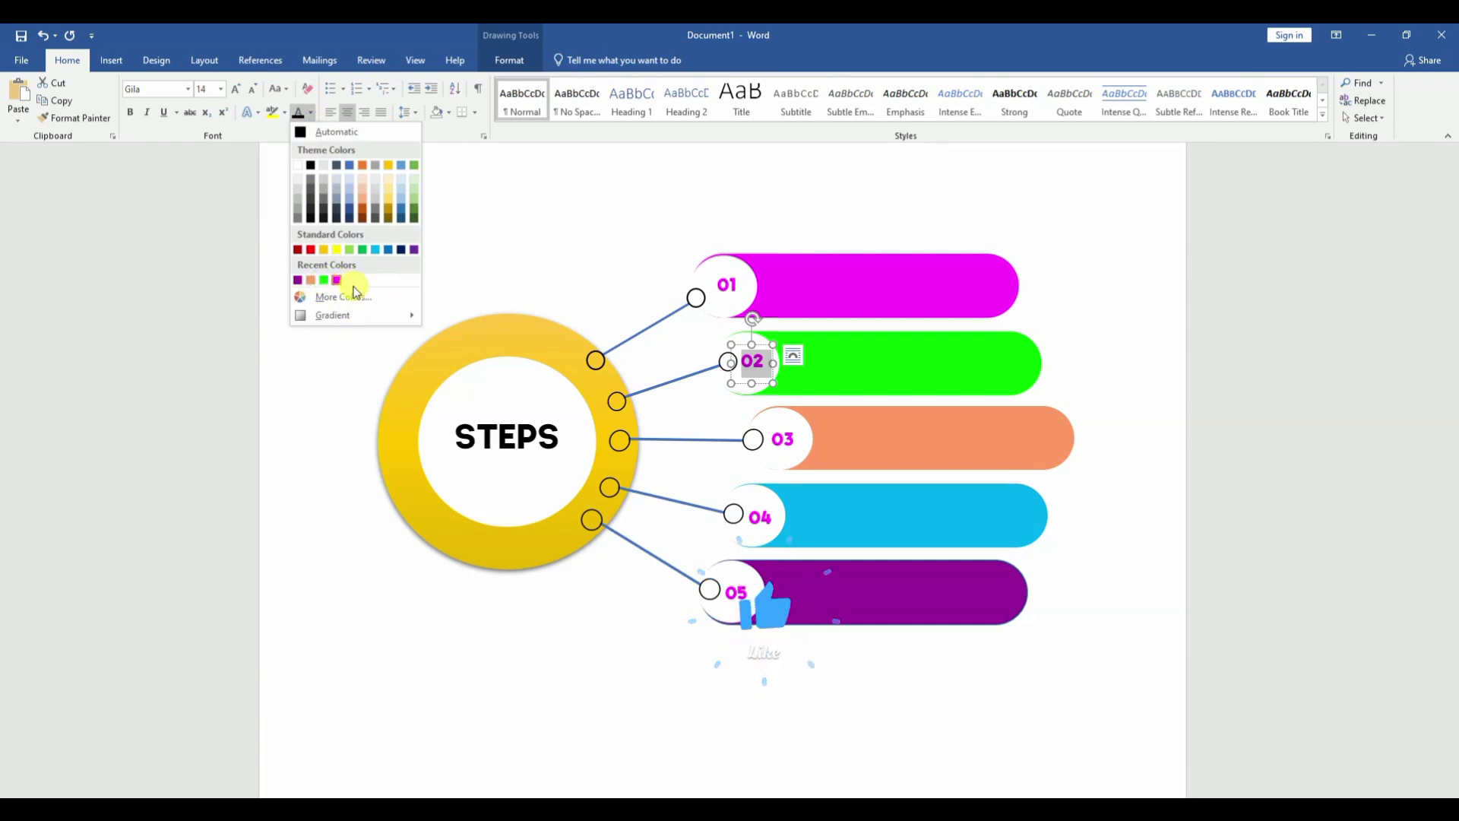
click(324, 281)
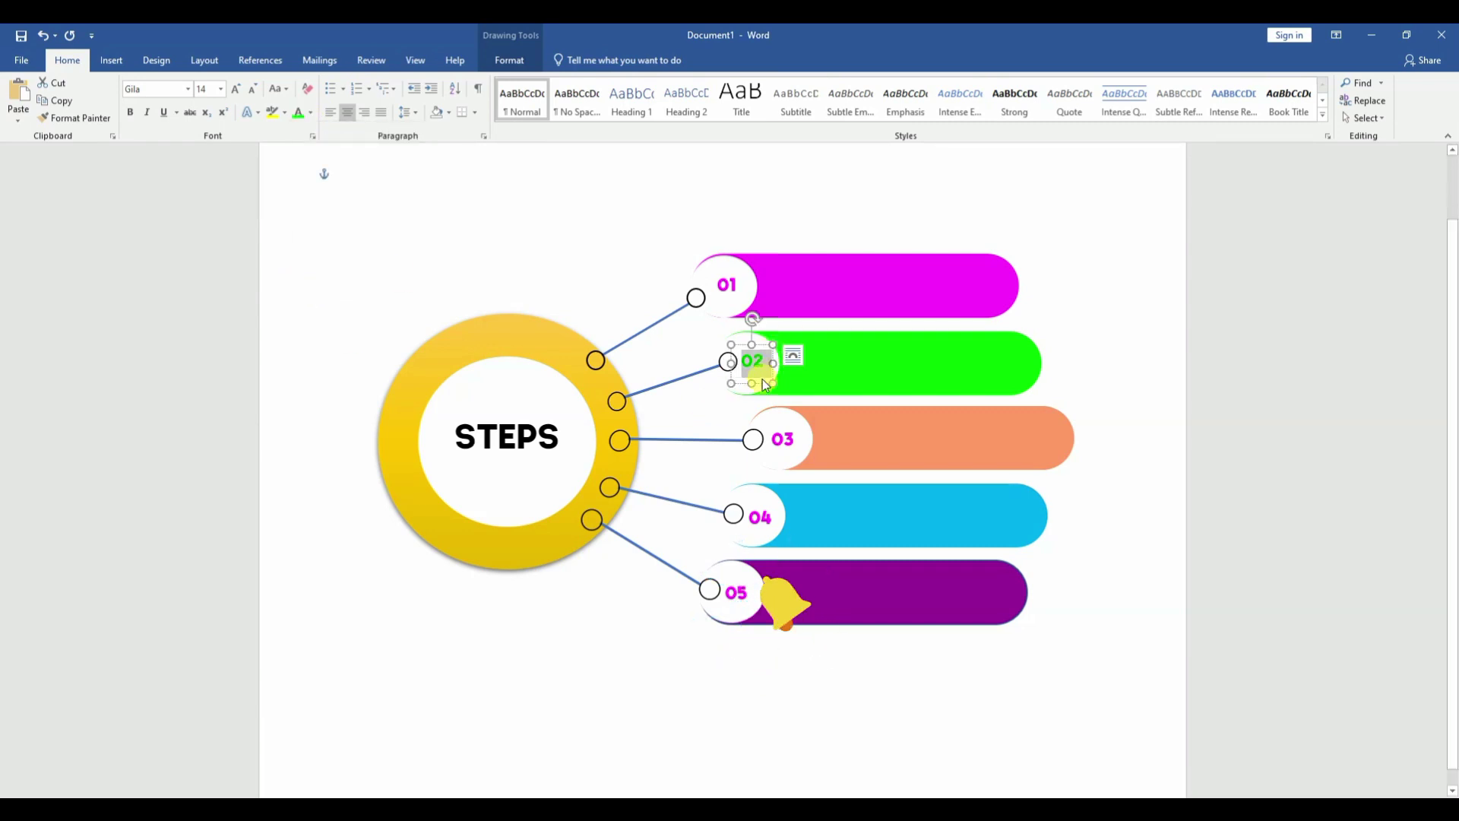
Colour the 03 number orange to match its bar.
click(782, 438)
key(ctrl+a)
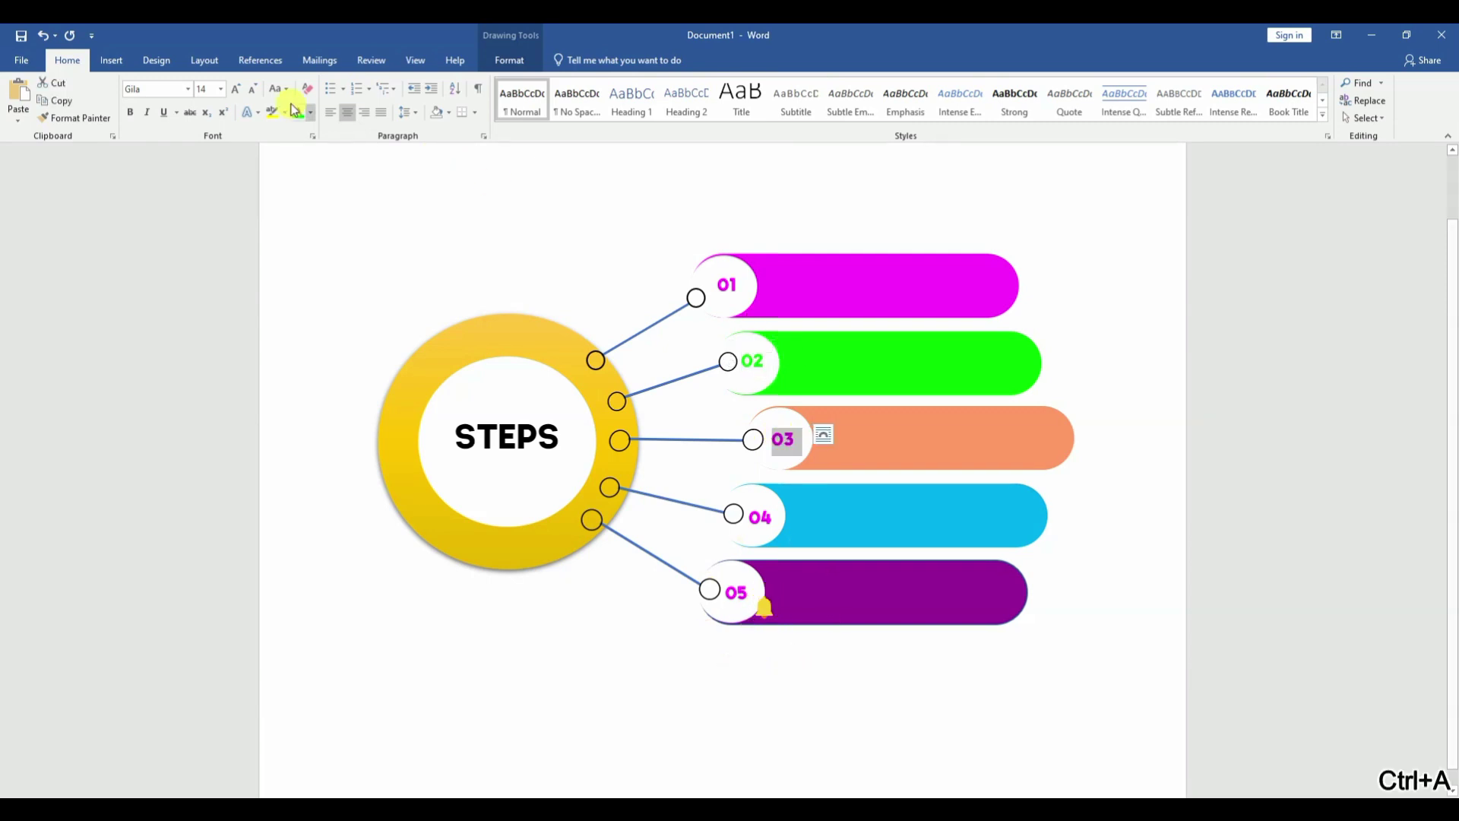
click(308, 112)
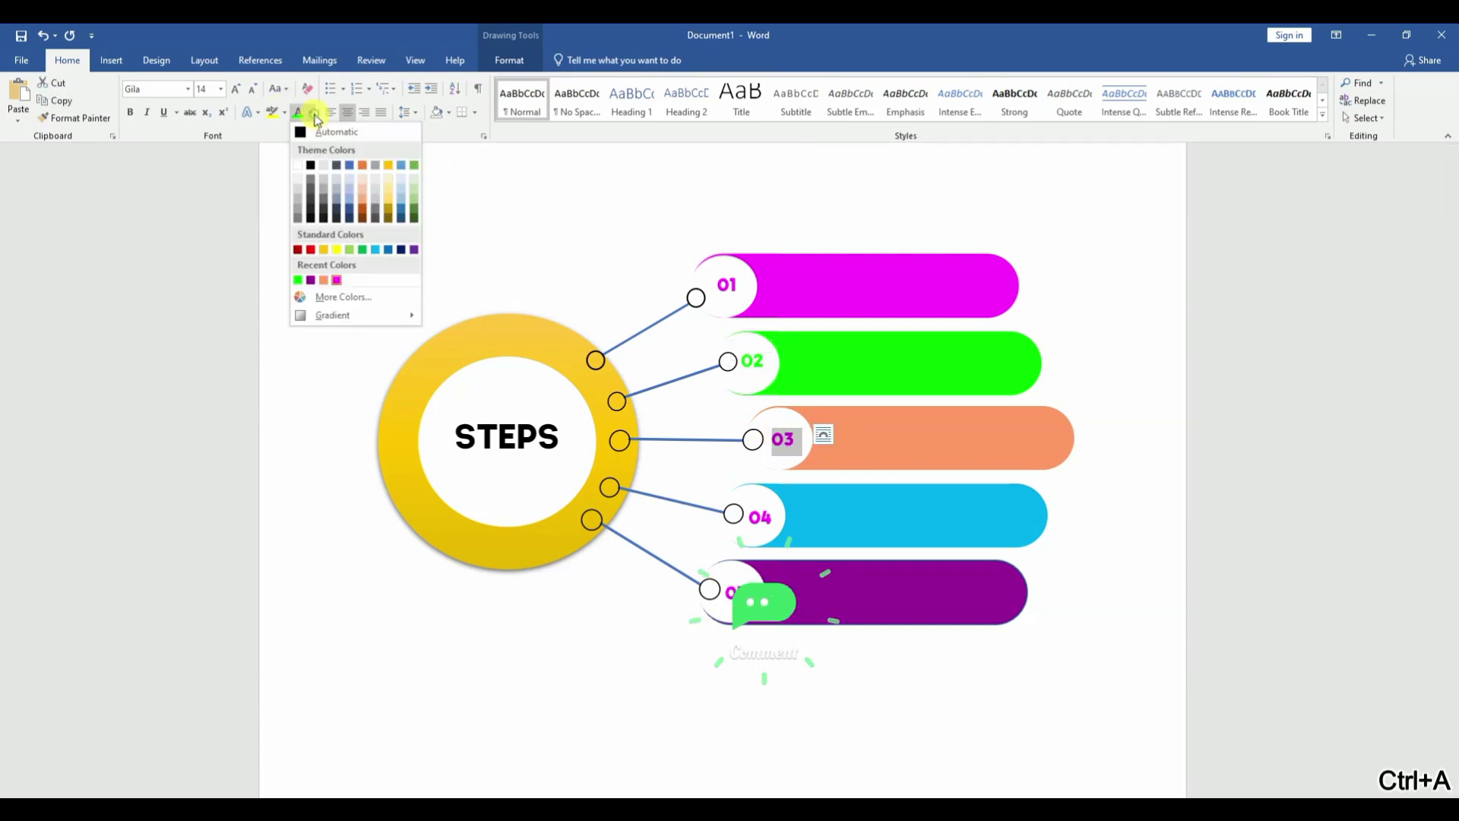
click(327, 280)
Colour the 04 number light blue and the last number purple.
click(761, 518)
key(ctrl+a)
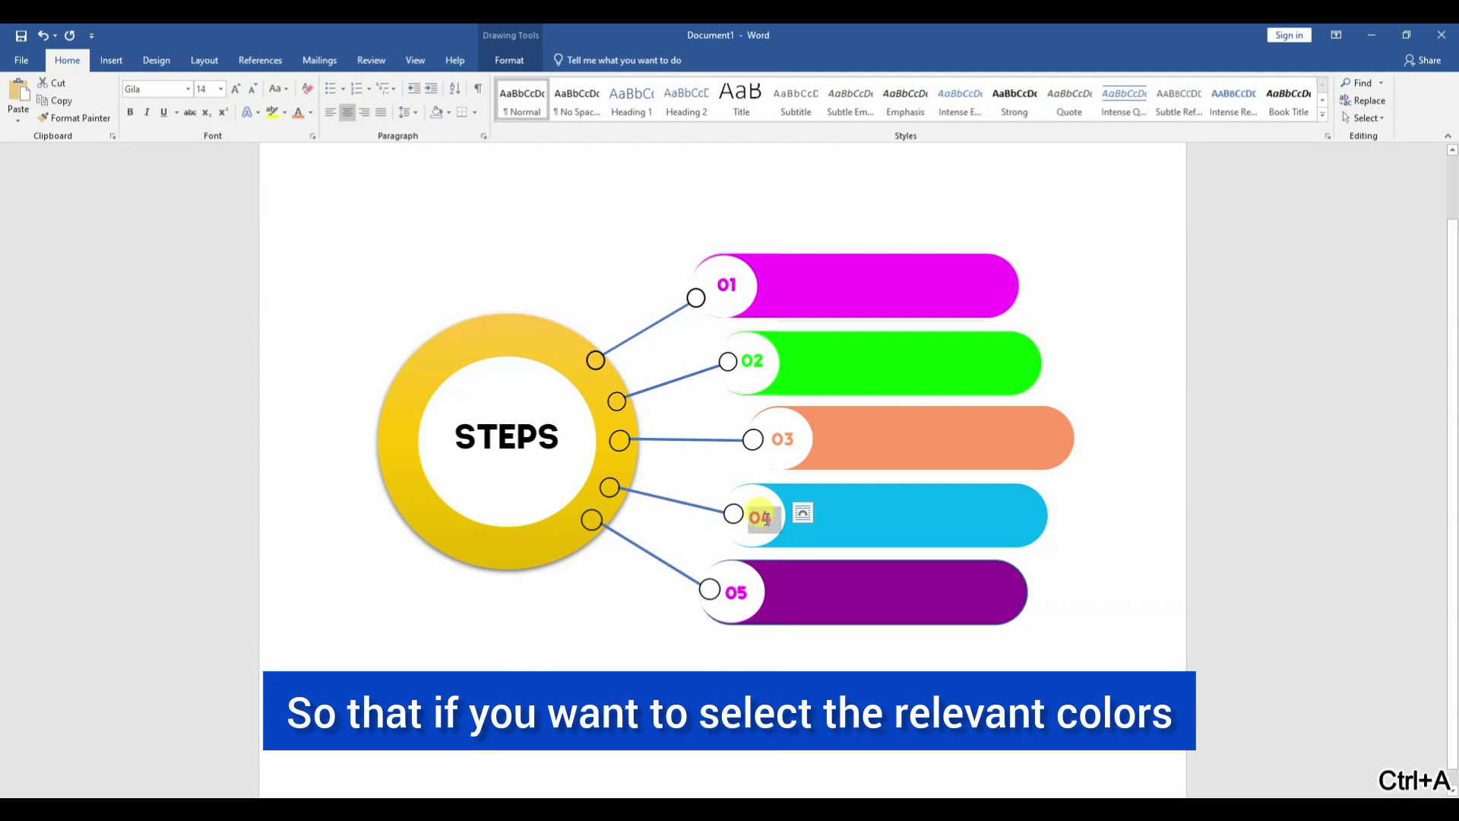
click(309, 113)
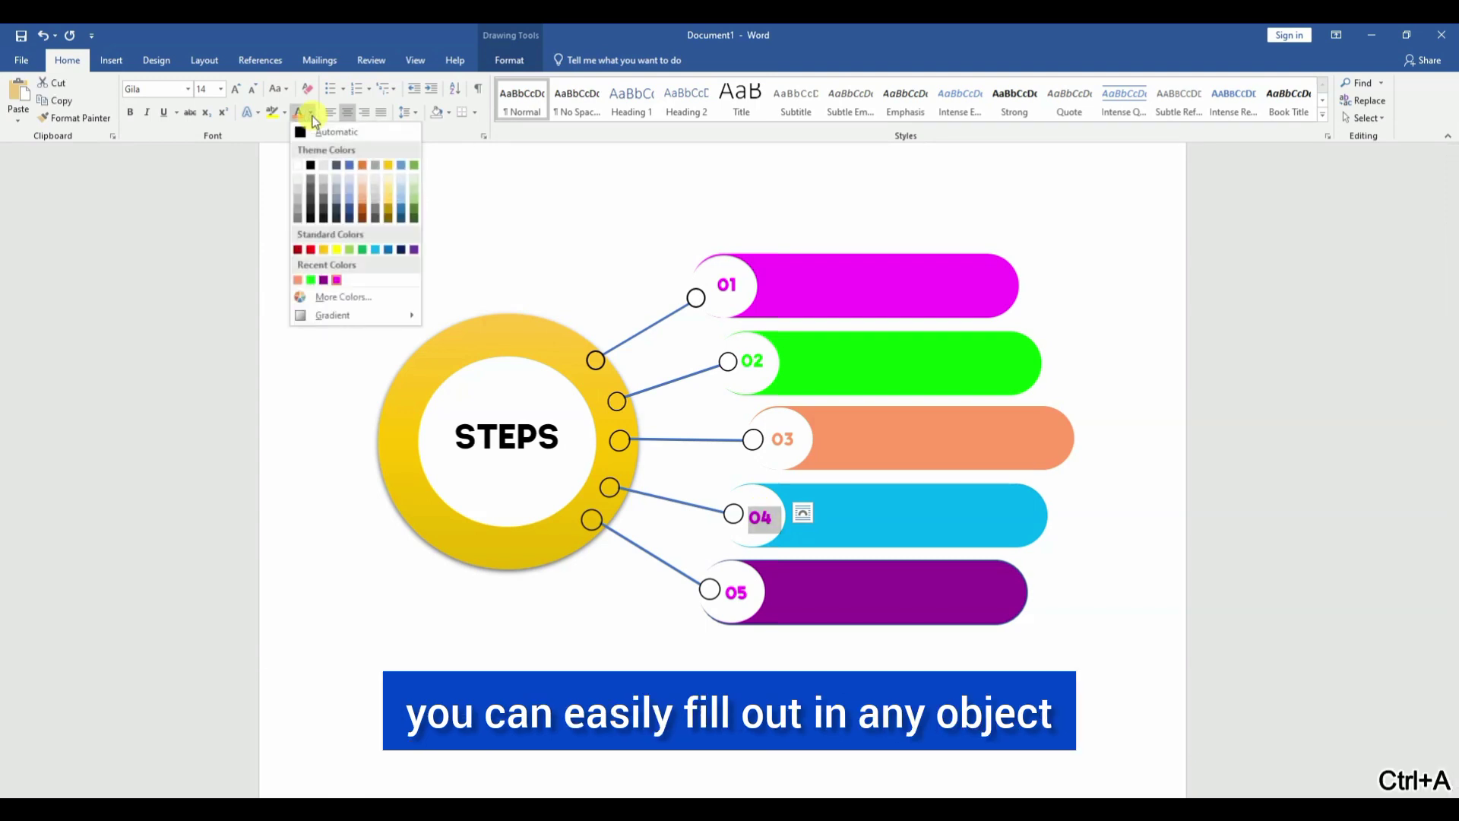
click(376, 250)
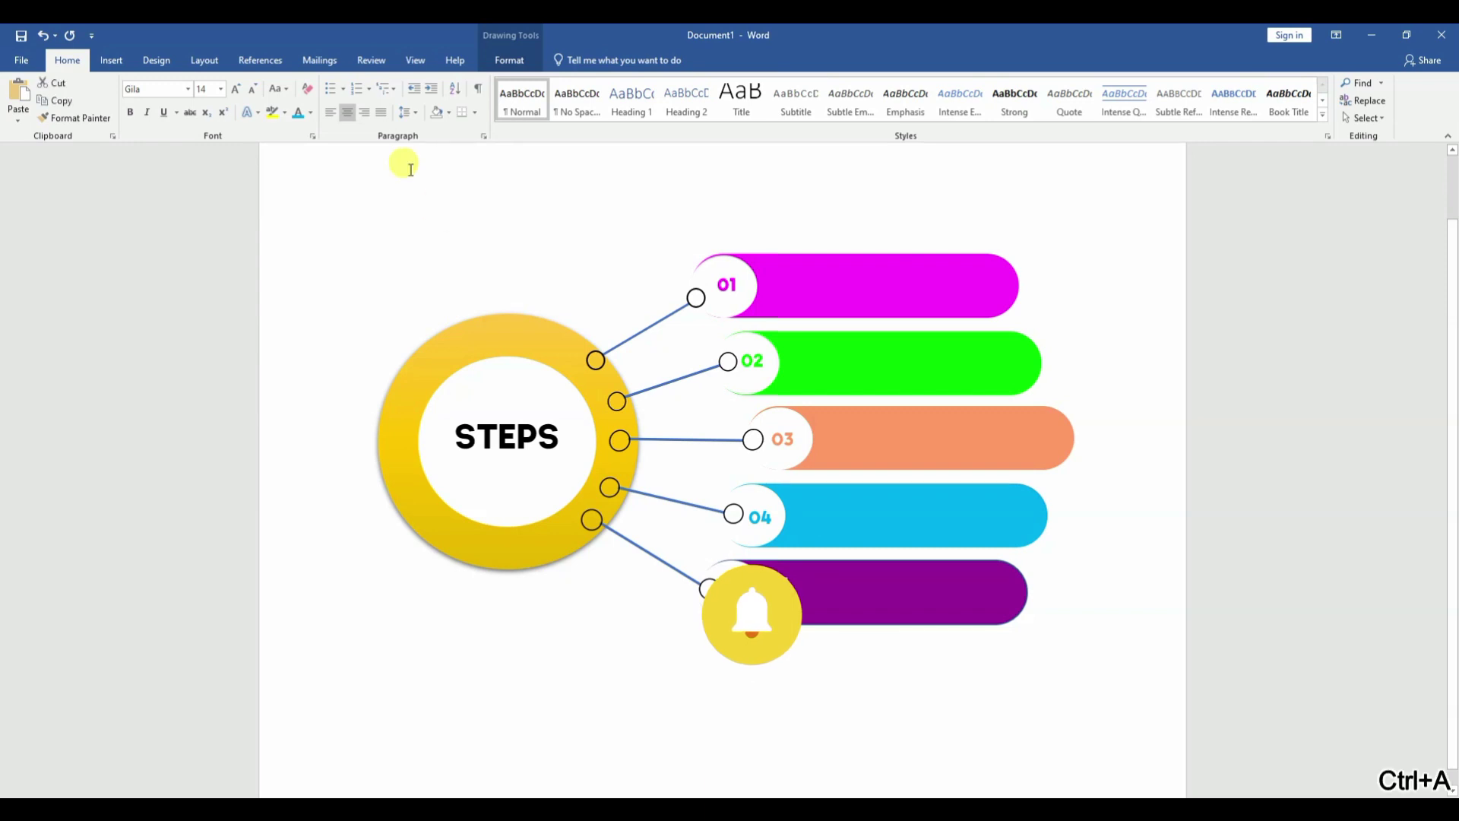
click(310, 113)
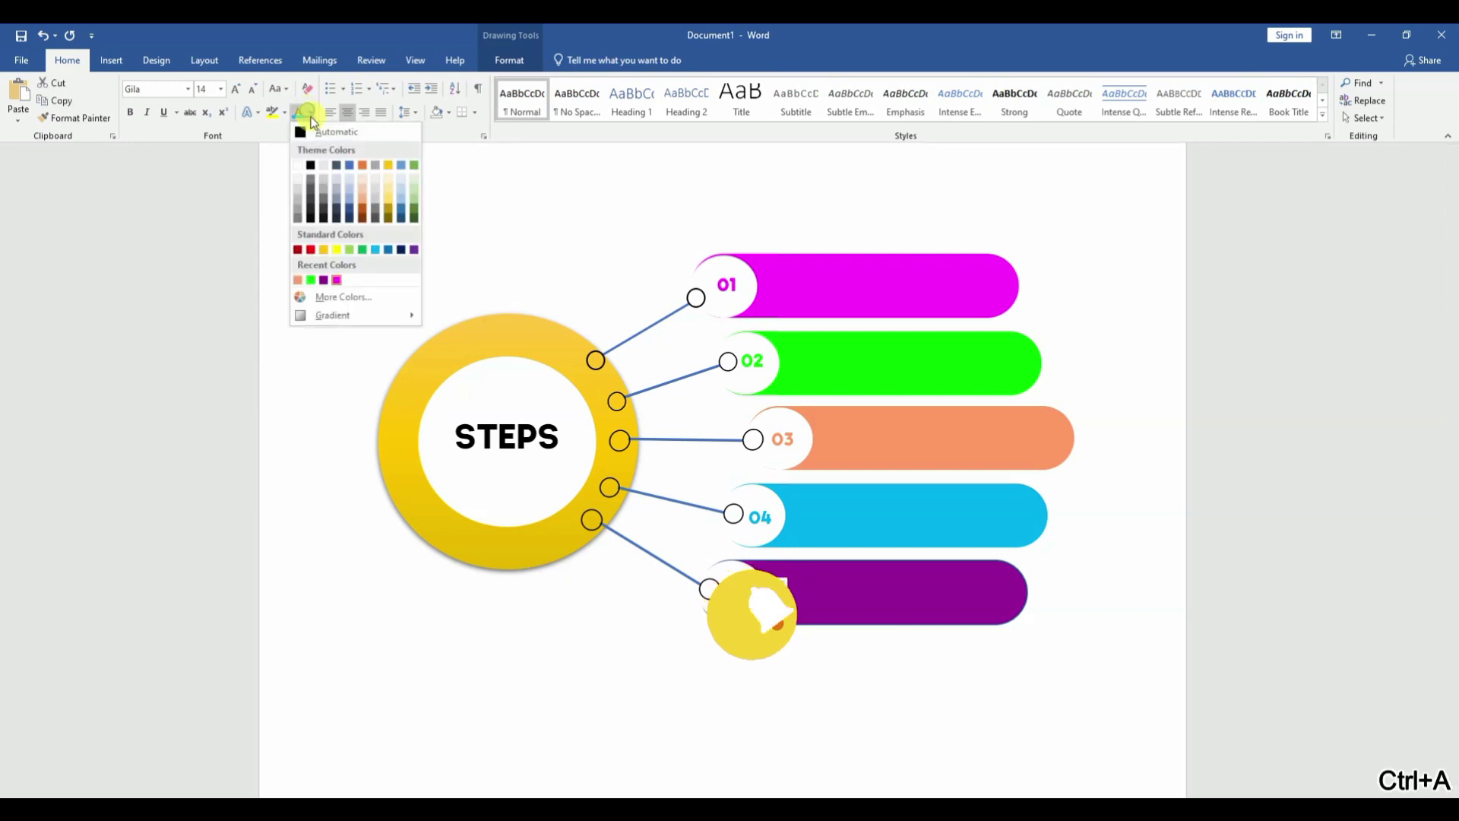
click(323, 280)
click(558, 660)
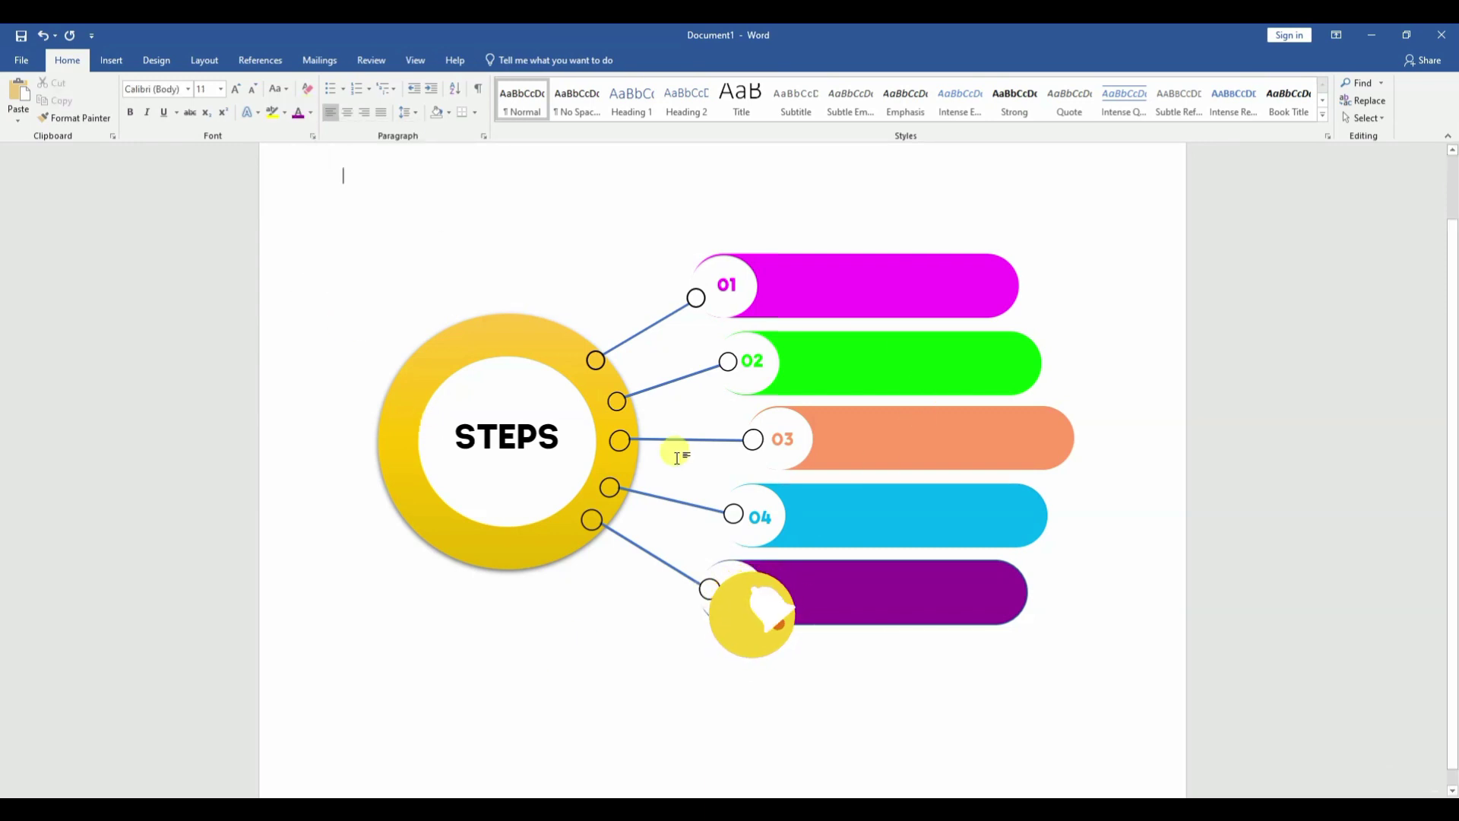
drag(1450, 468, 1456, 457)
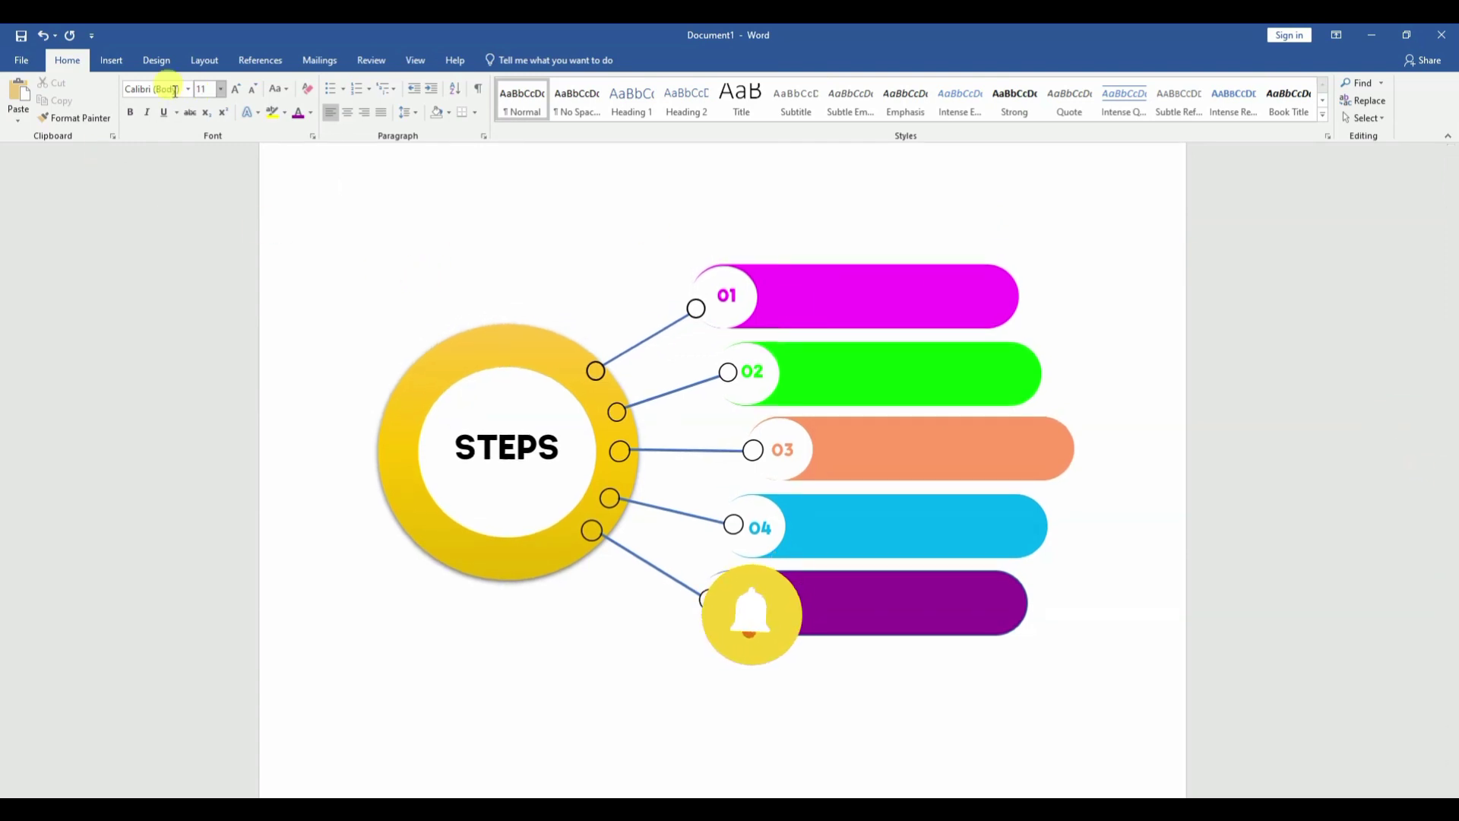
Insert the bar chart, target, magnifier, line chart and stopwatch icons from the Icons library.
click(110, 59)
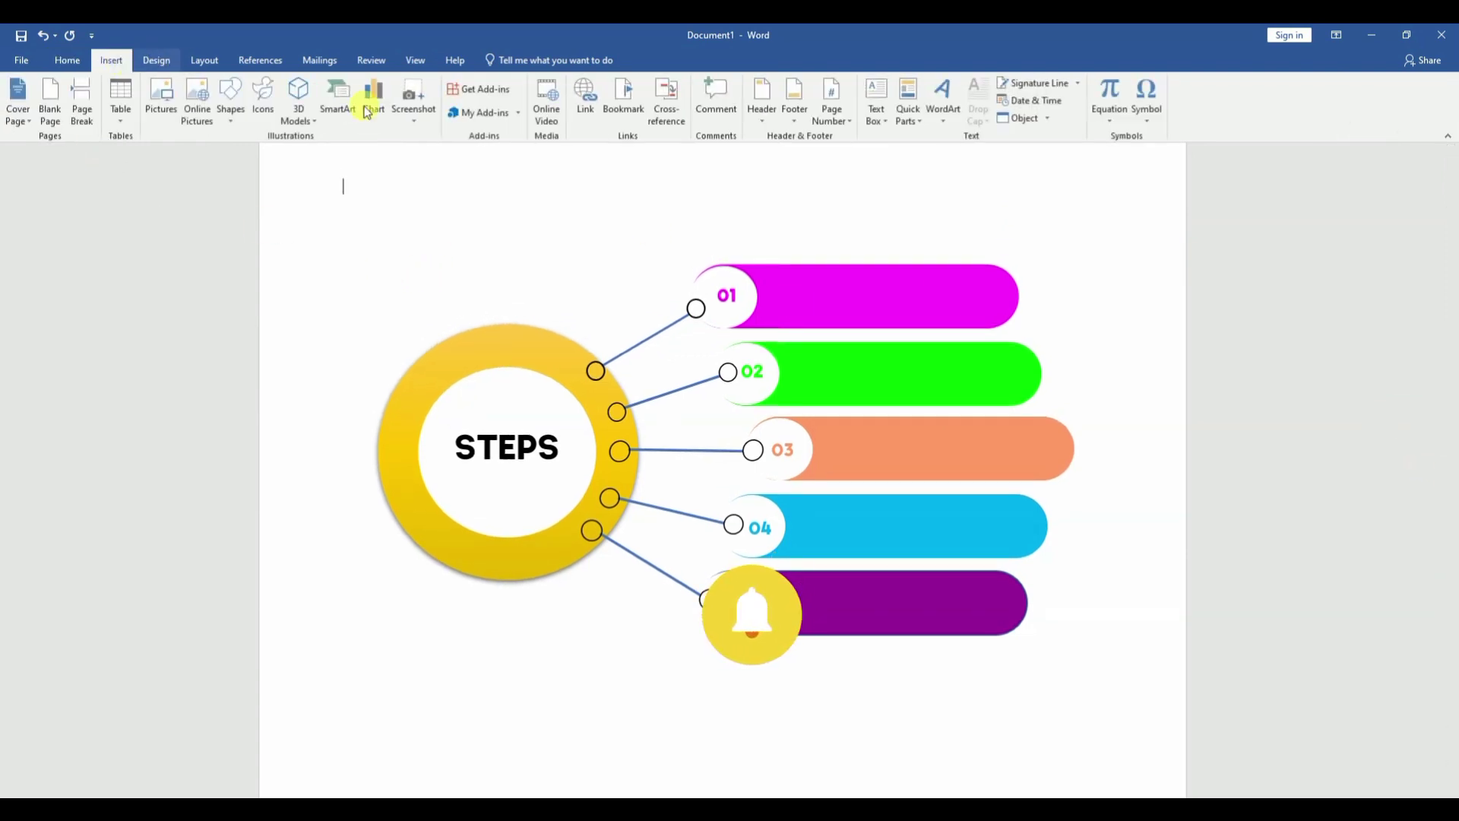
click(299, 114)
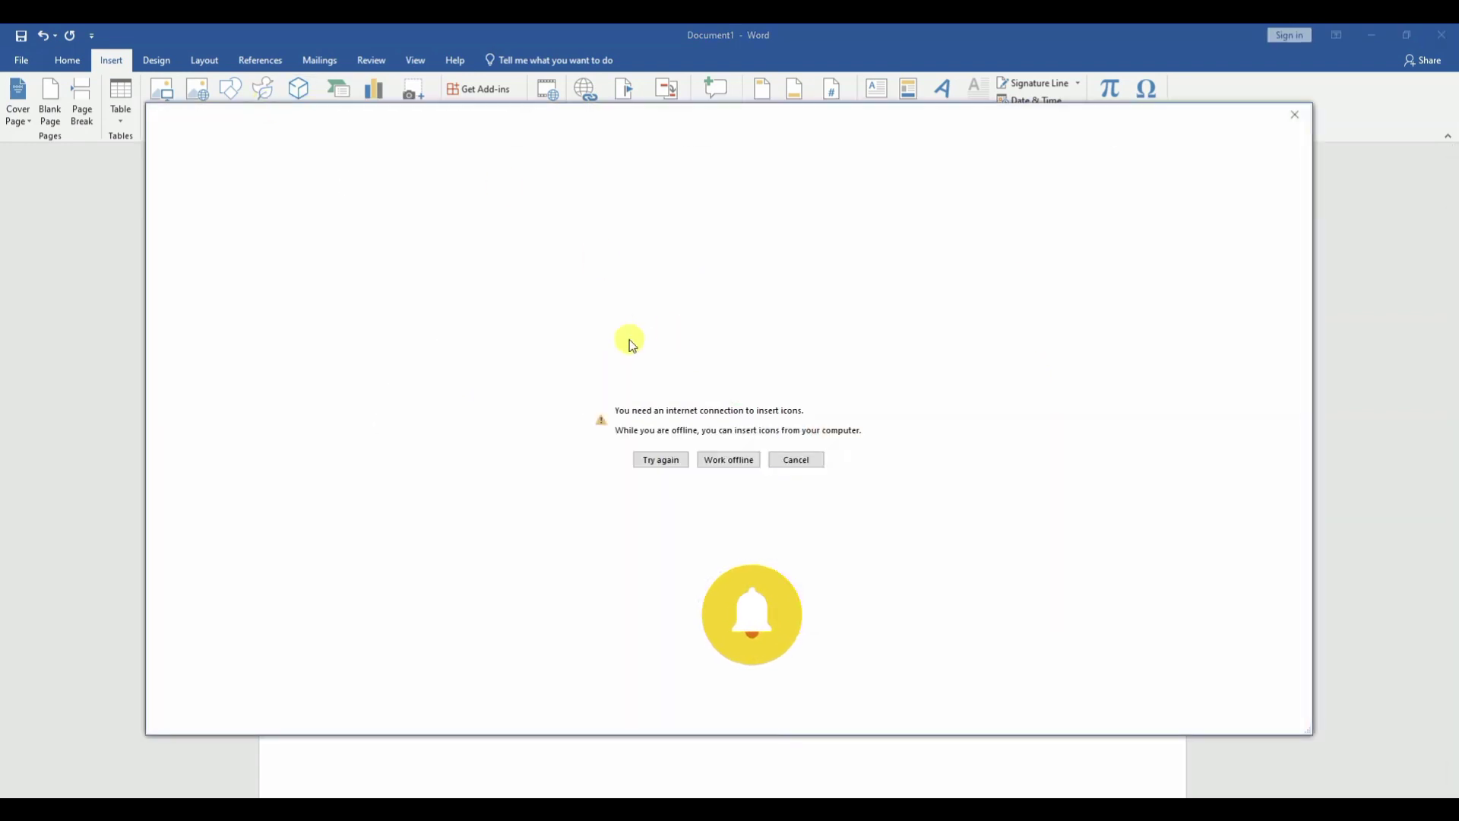
click(728, 460)
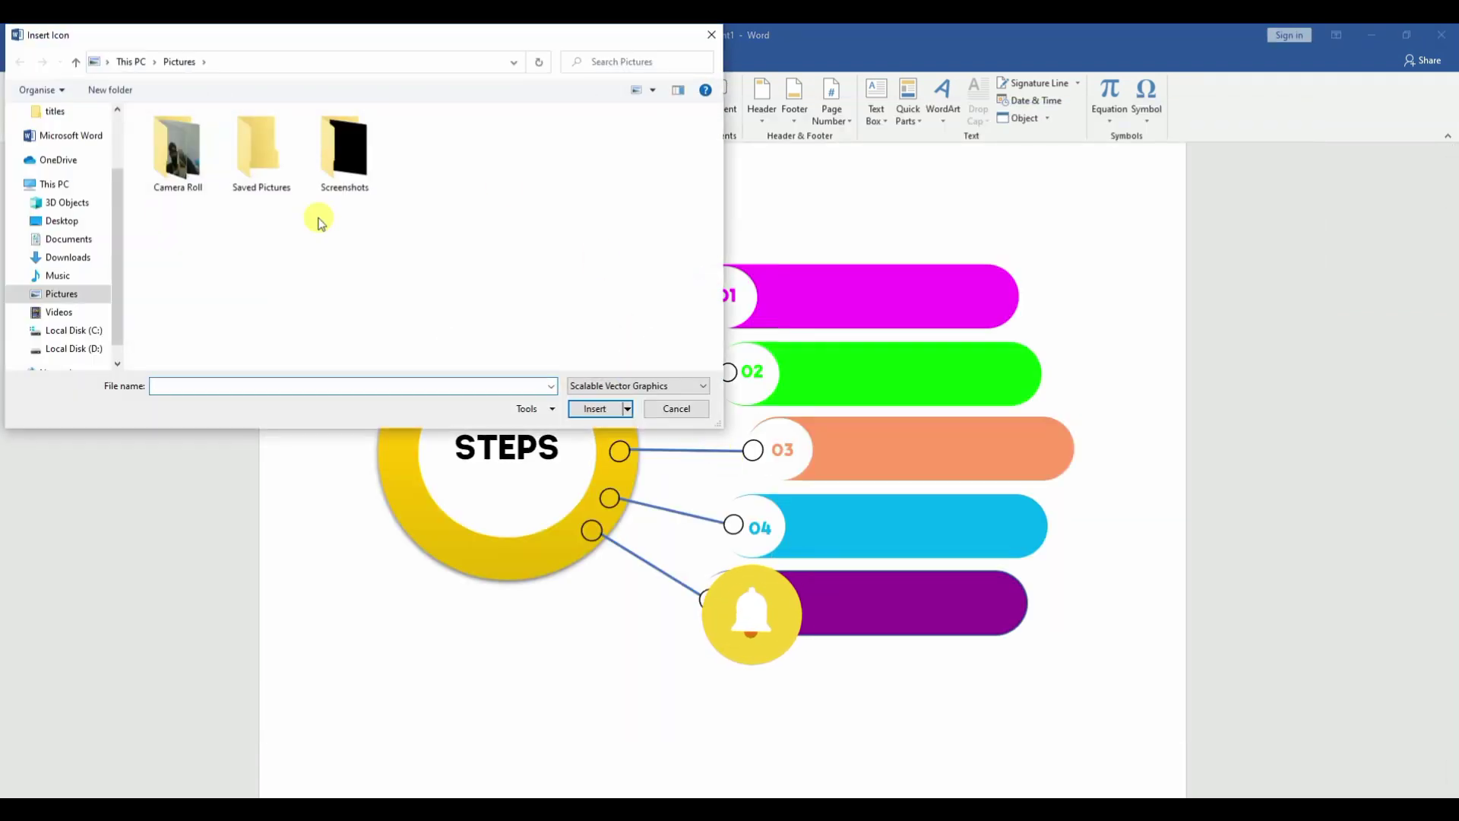
click(672, 408)
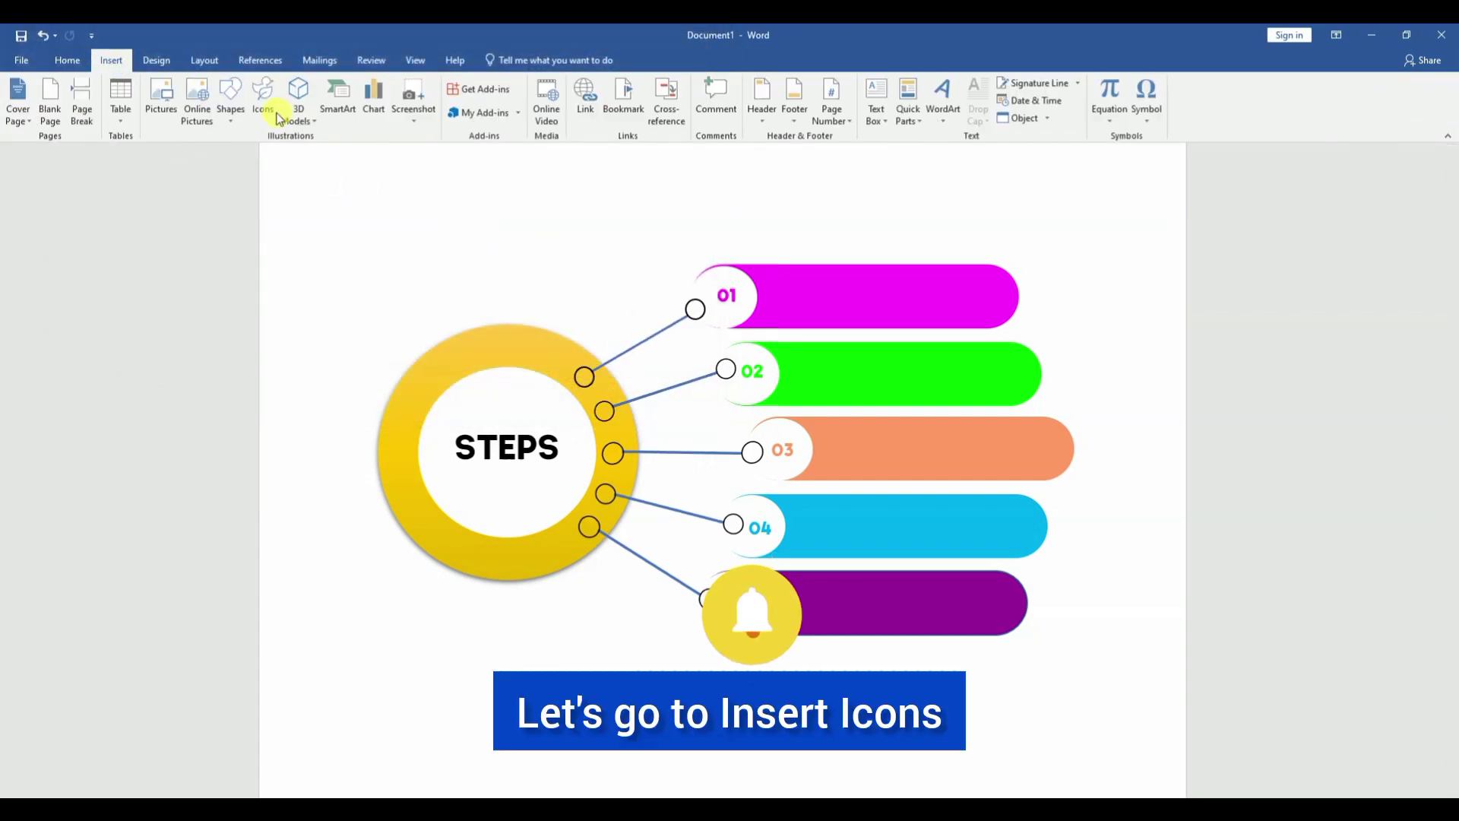
click(271, 110)
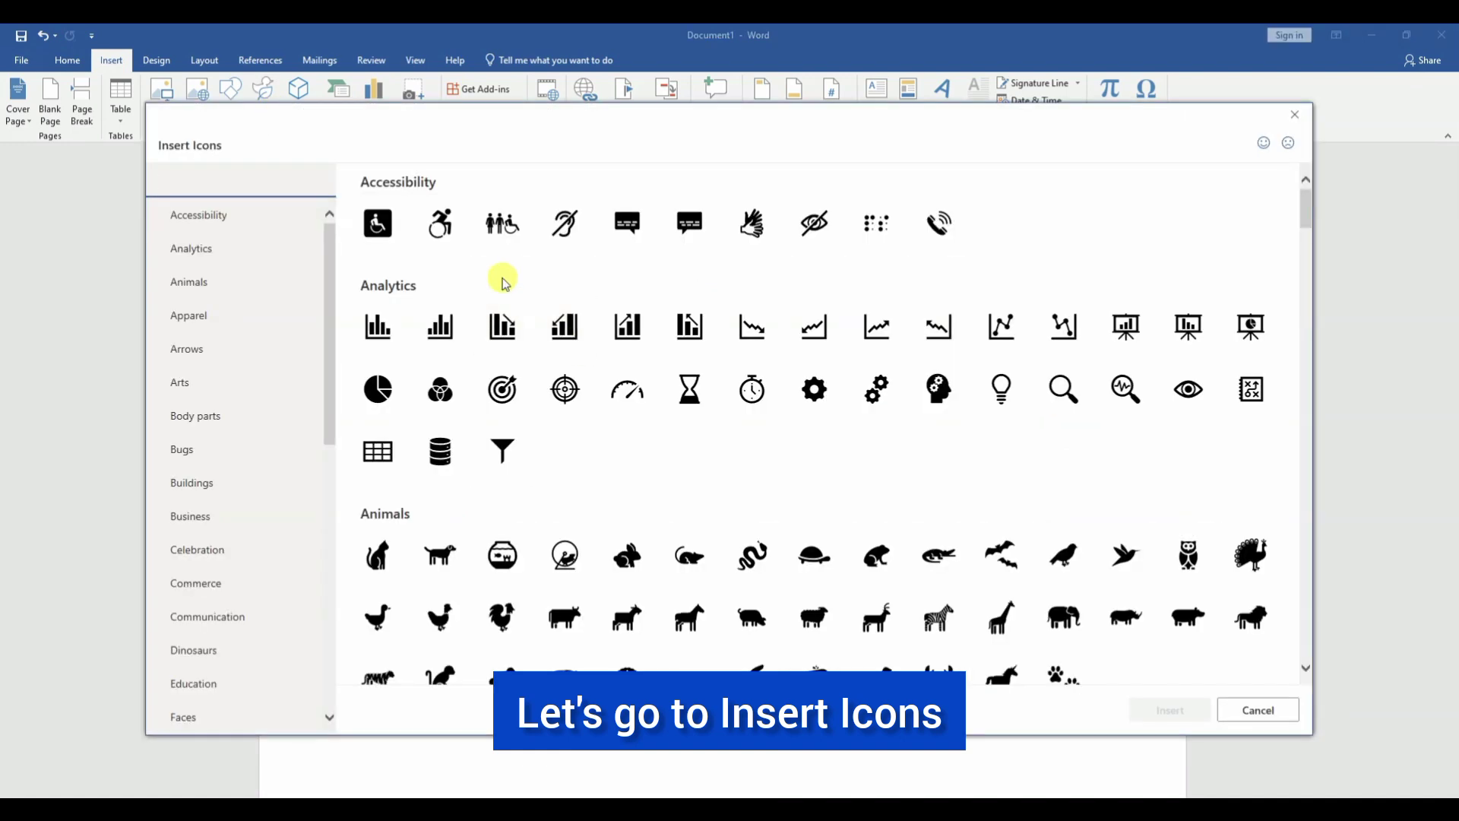
click(457, 326)
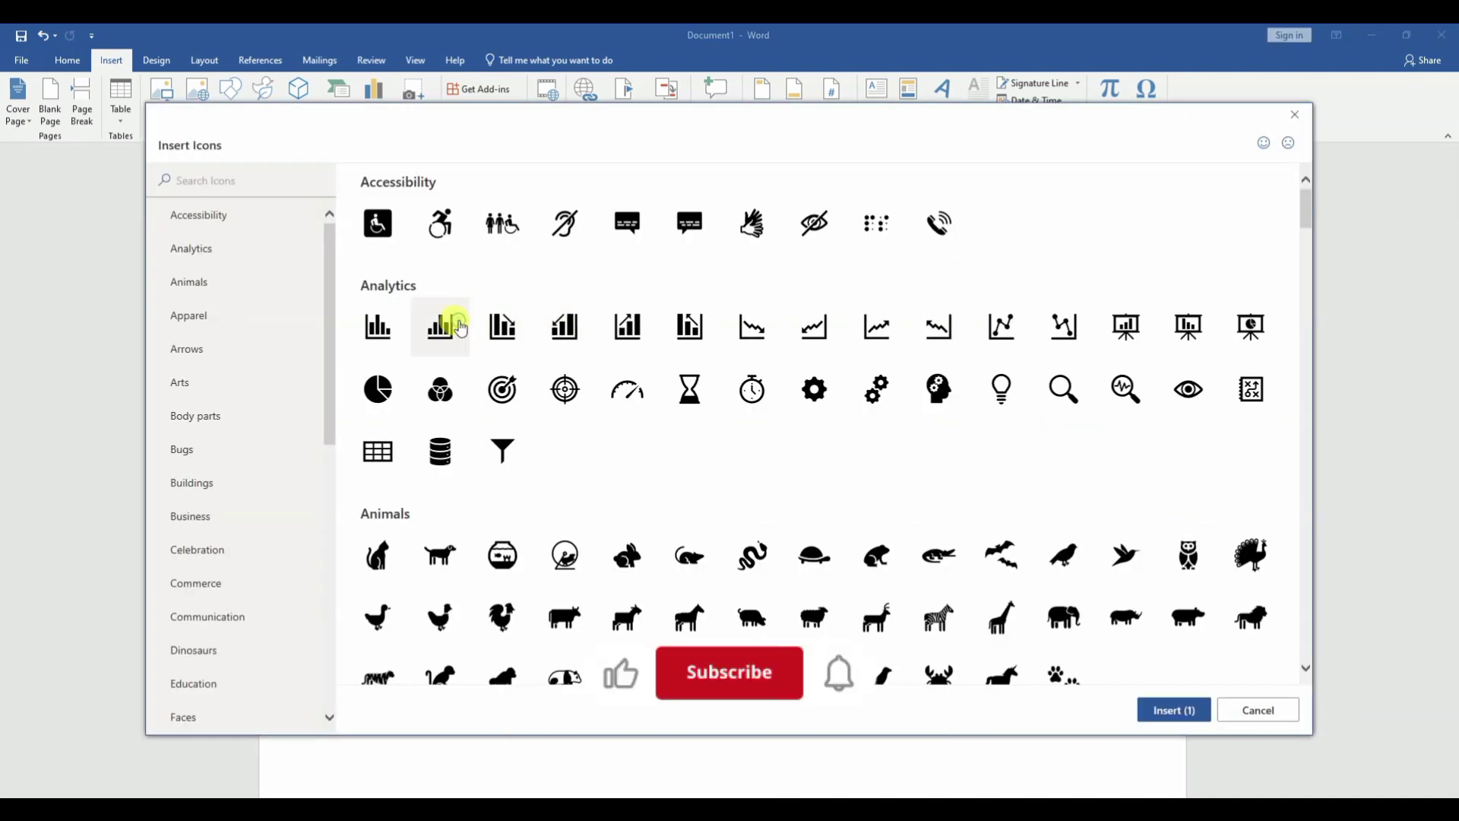
click(515, 378)
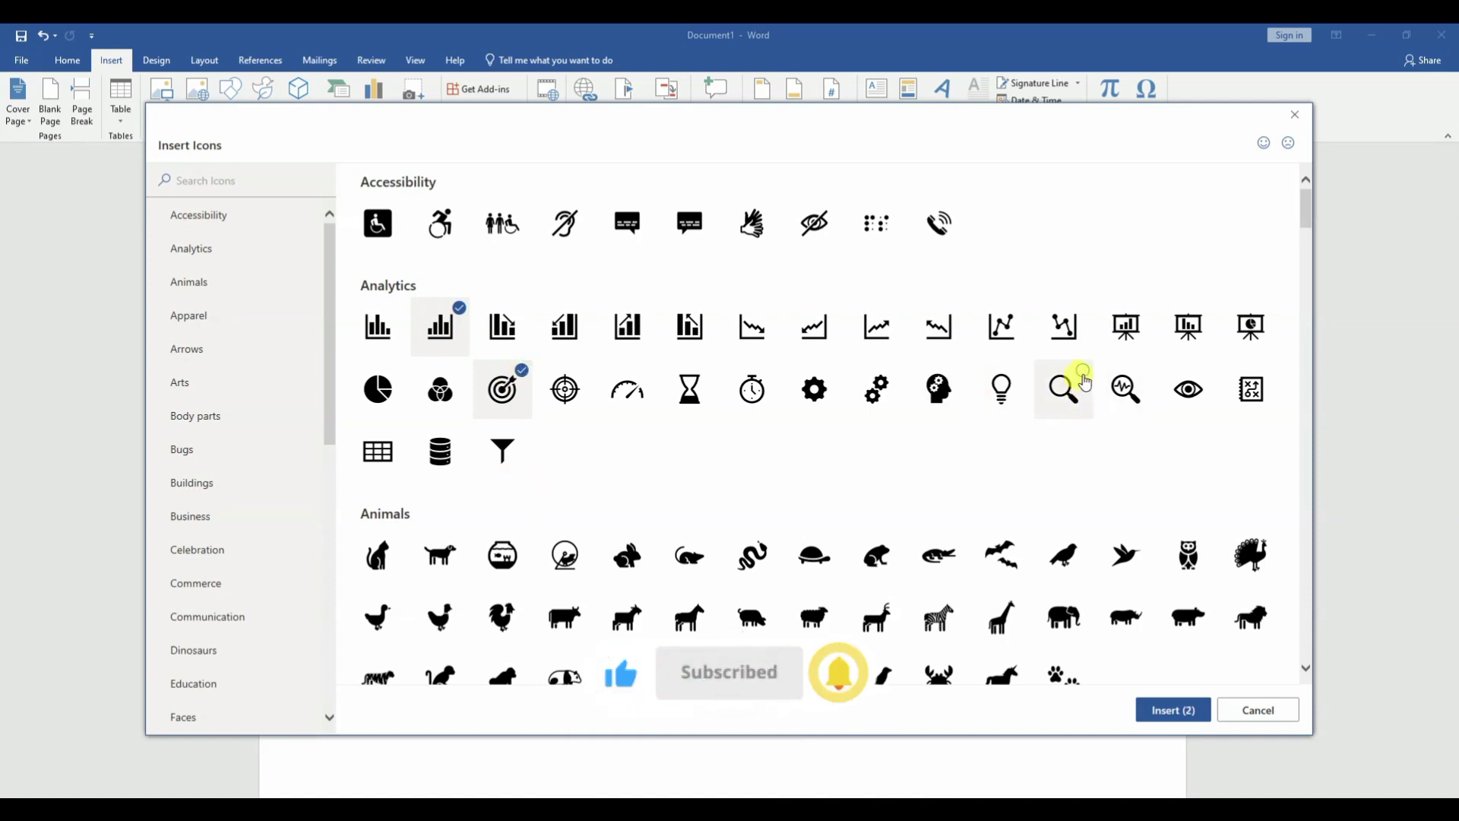
click(1078, 314)
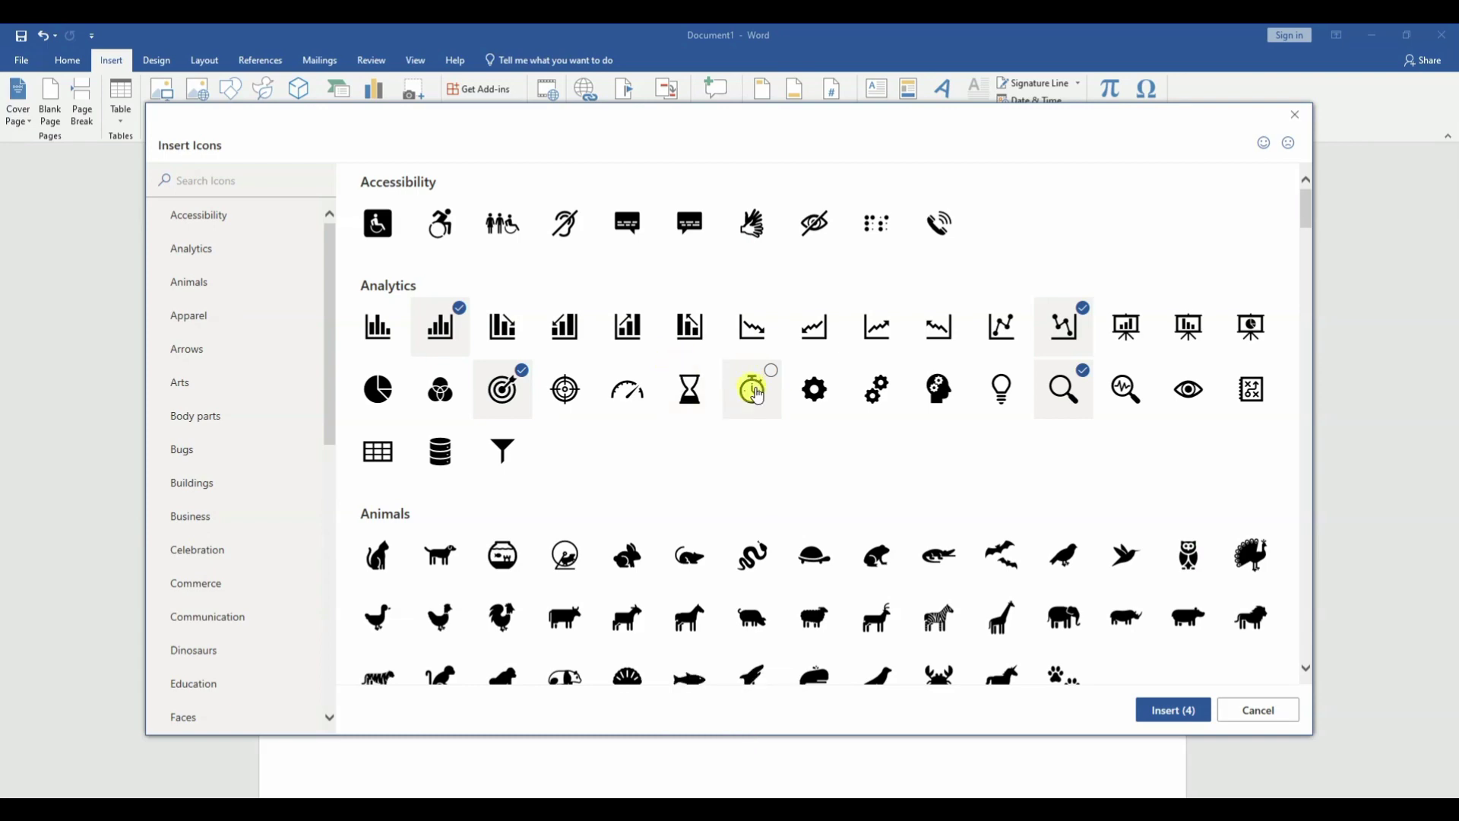
click(1165, 711)
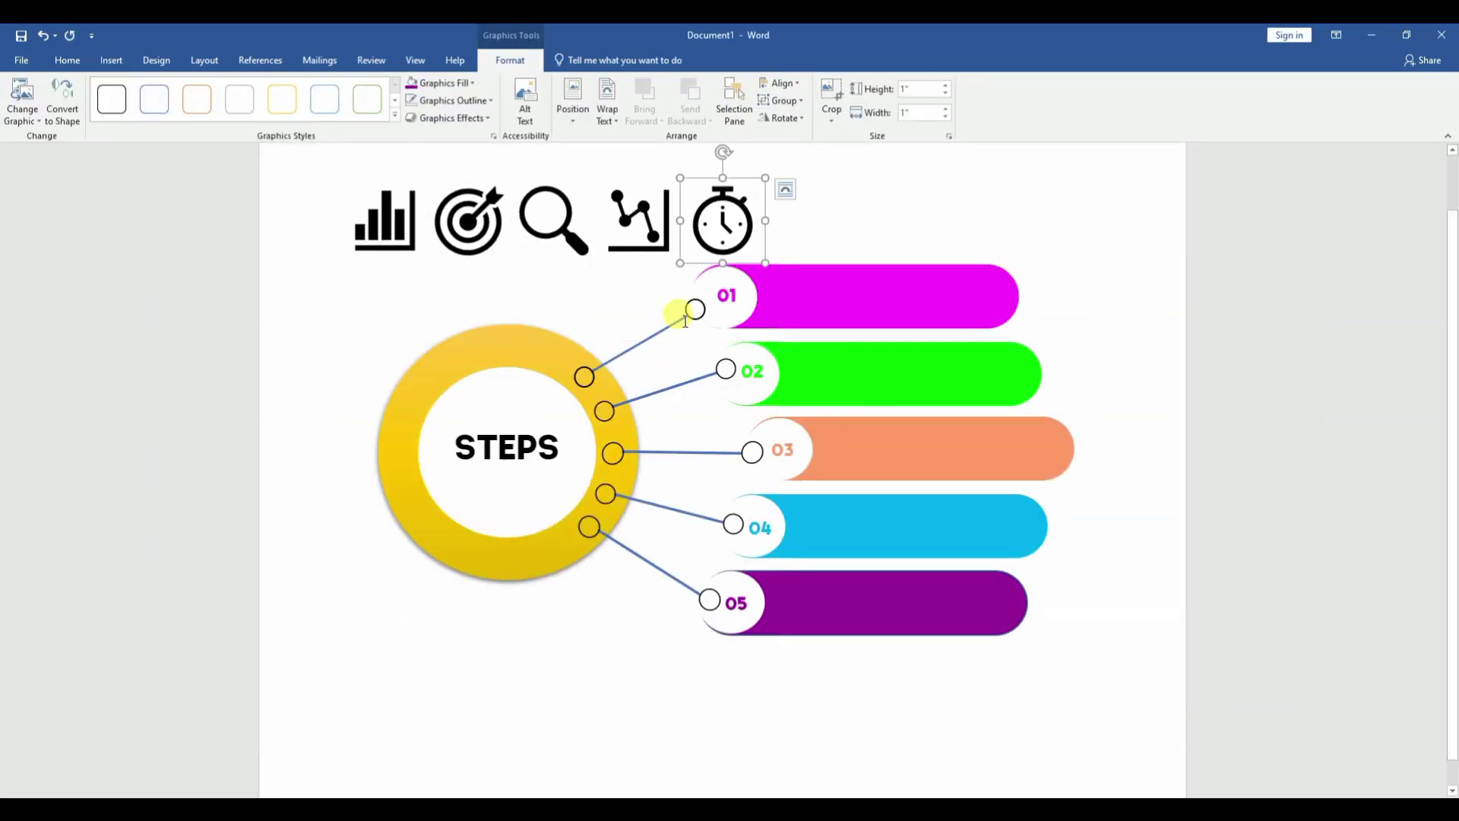
Float the bar-chart icon top-right, place it on the 01 bar and fill it white.
click(386, 245)
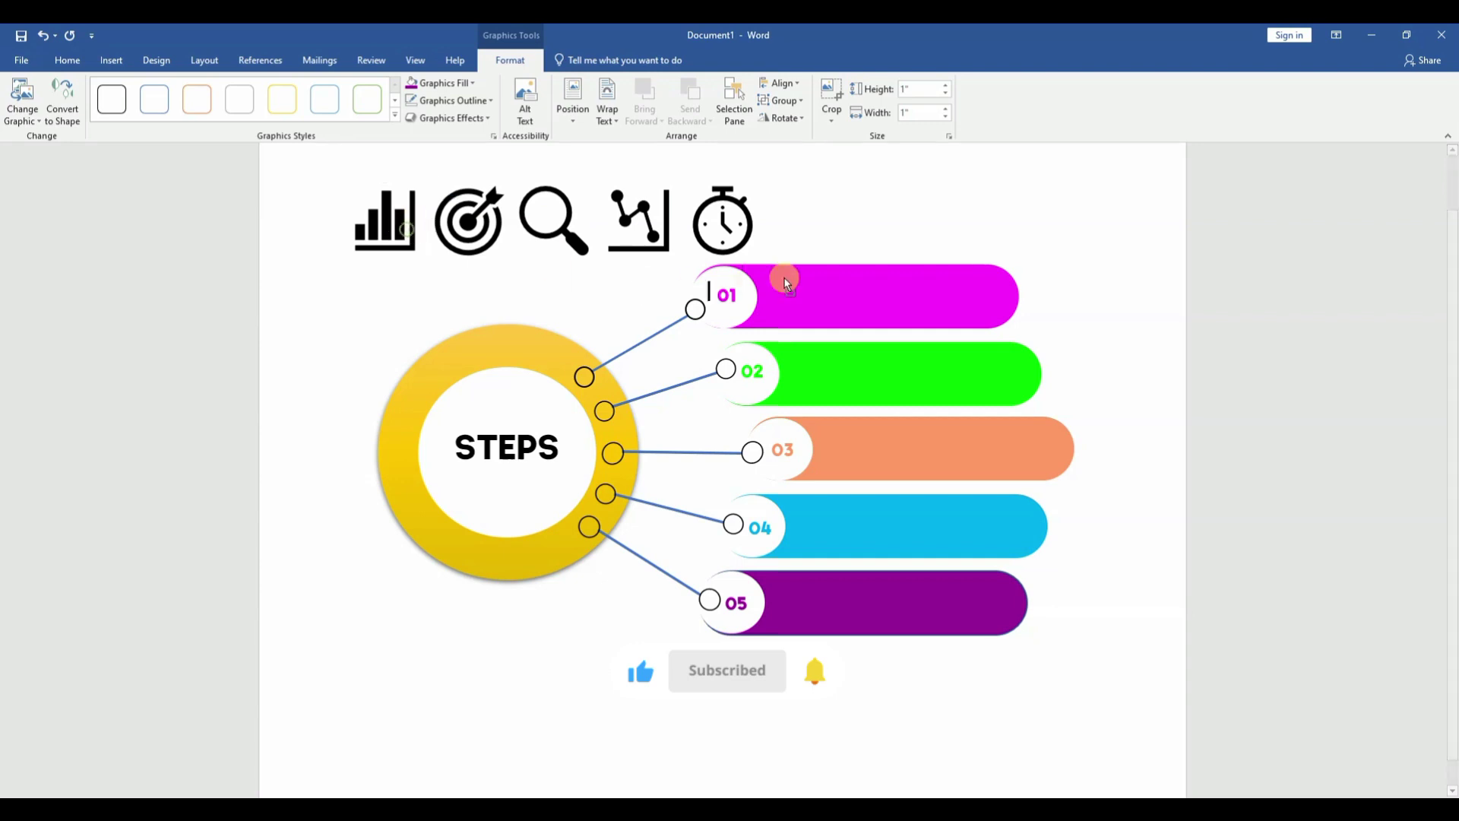
drag(407, 232, 895, 291)
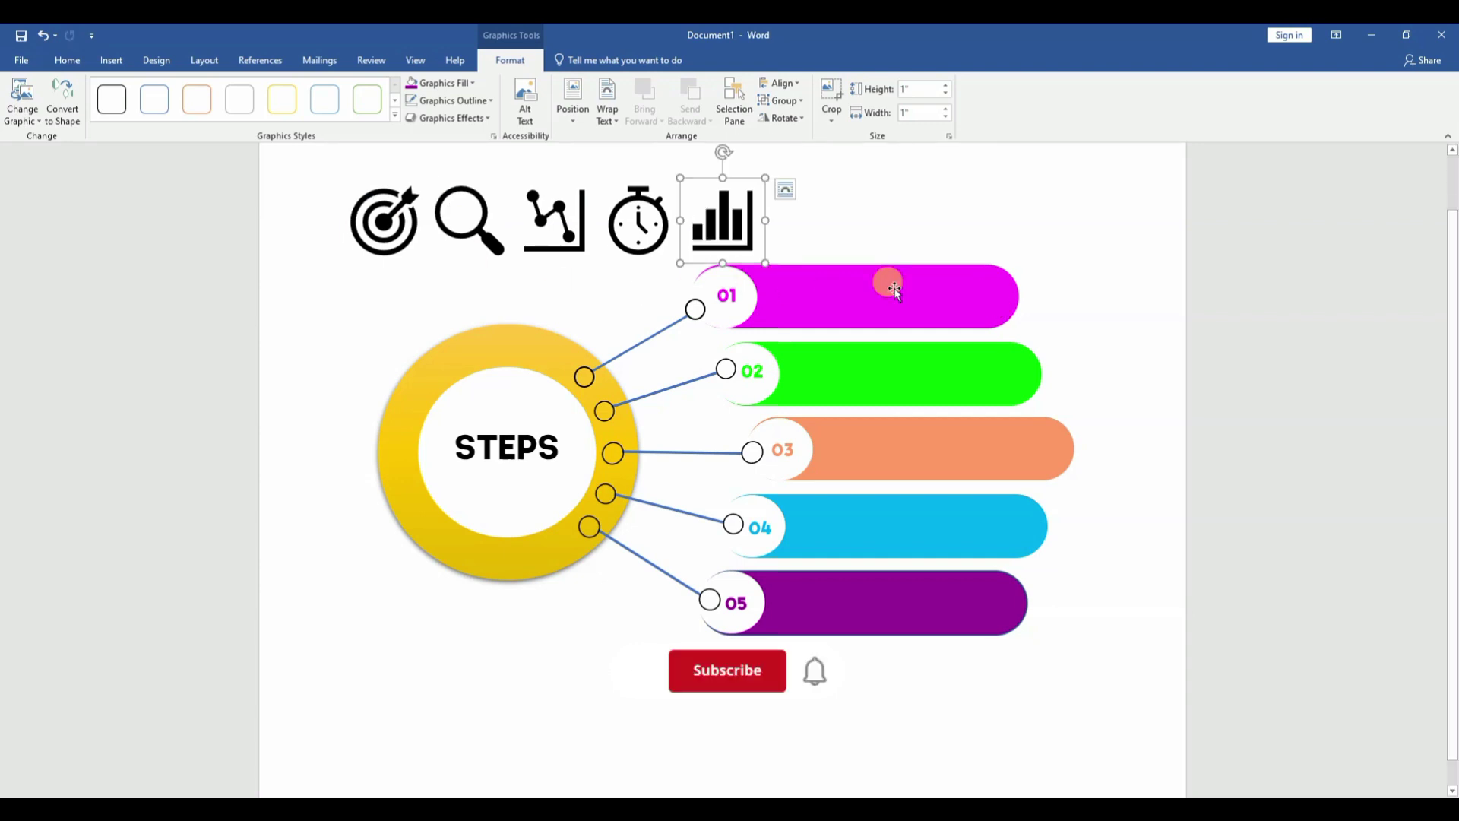
click(574, 125)
click(663, 215)
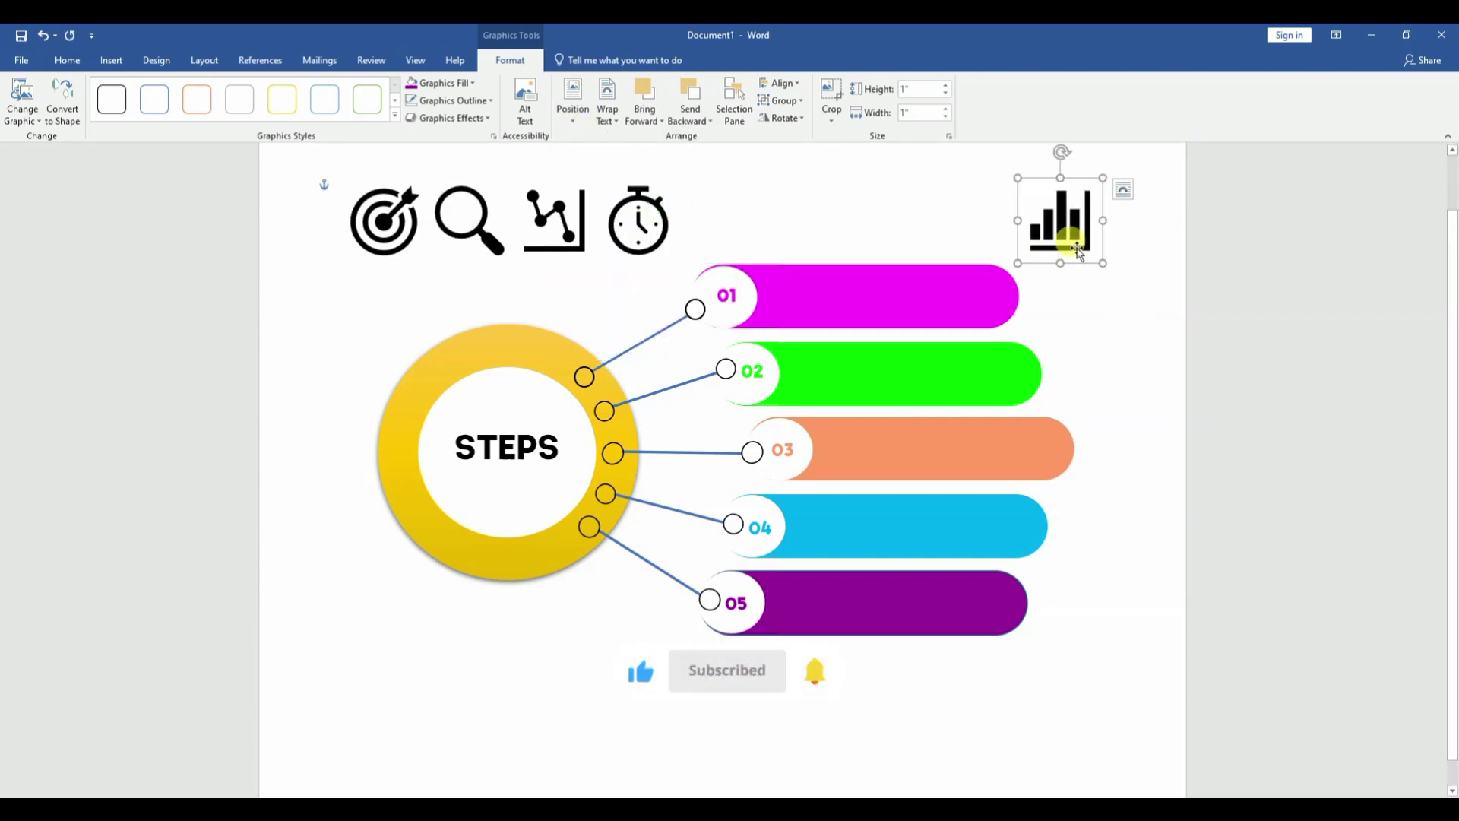
mouse_move(1078, 251)
mouse_down()
mouse_move(979, 317)
mouse_move(963, 298)
mouse_up()
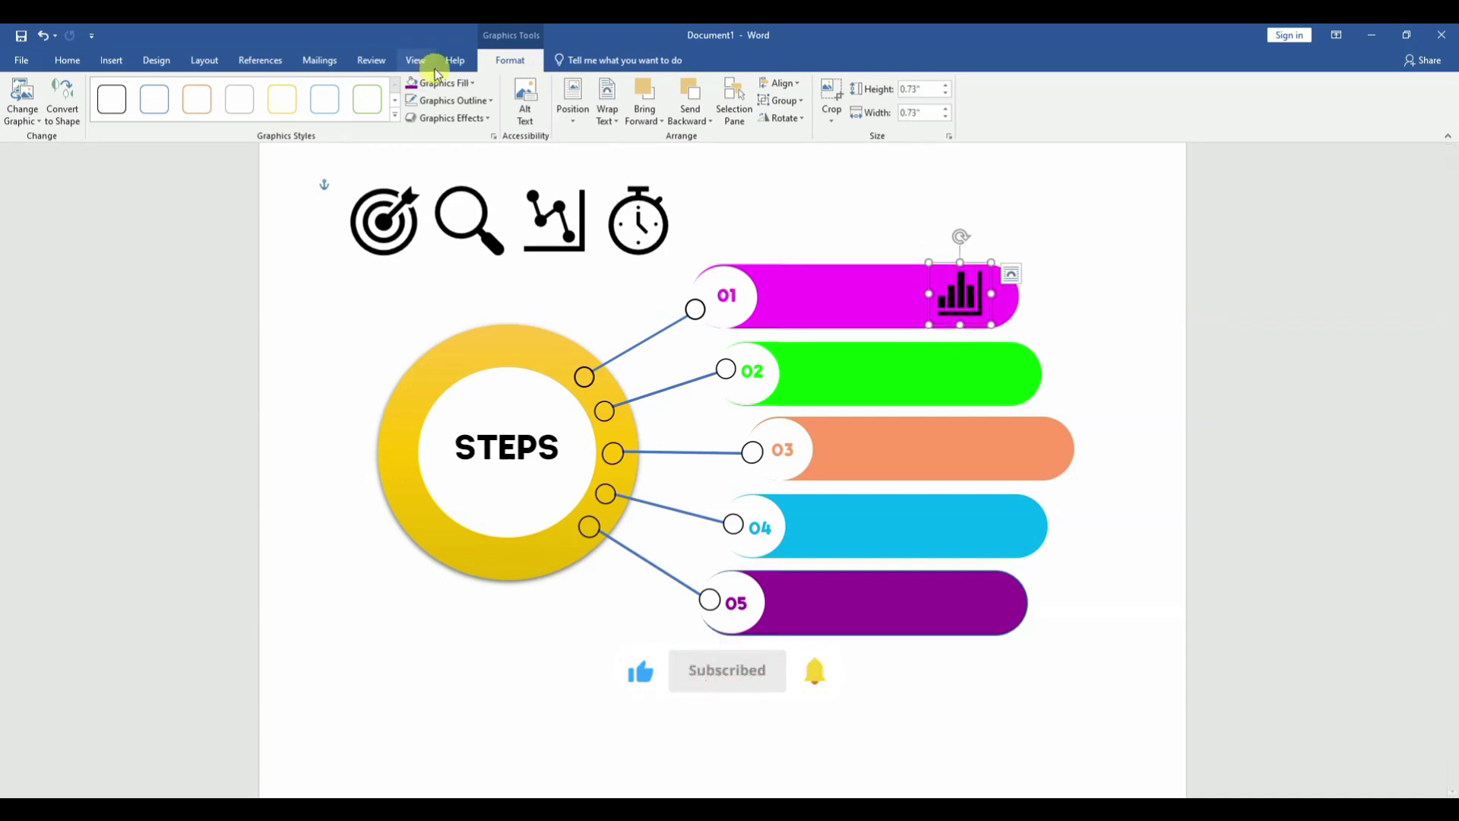
click(471, 82)
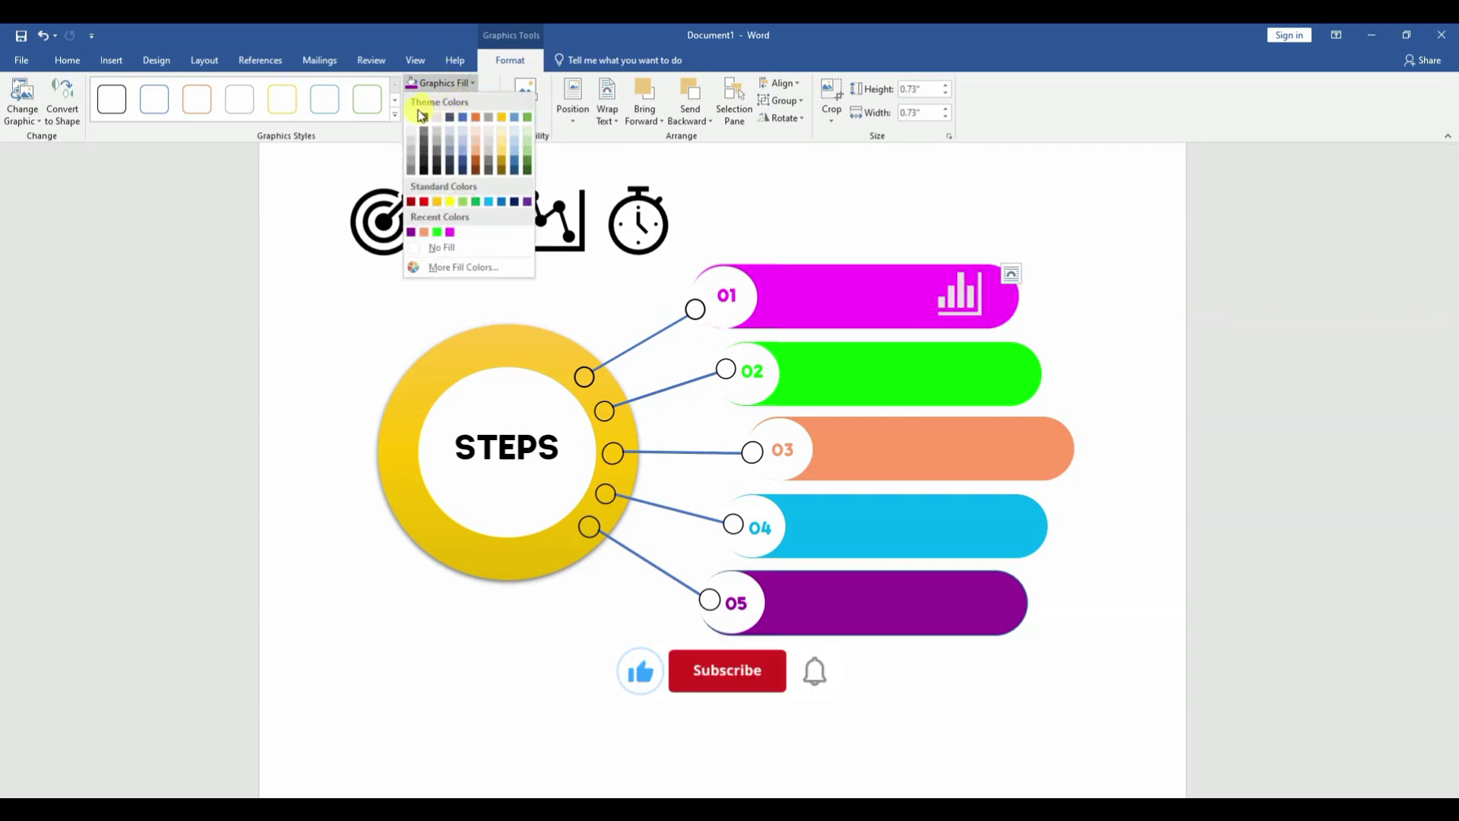
click(421, 118)
Float the stopwatch icon top-right, shrink it onto the green 02 bar and fill it white.
click(633, 228)
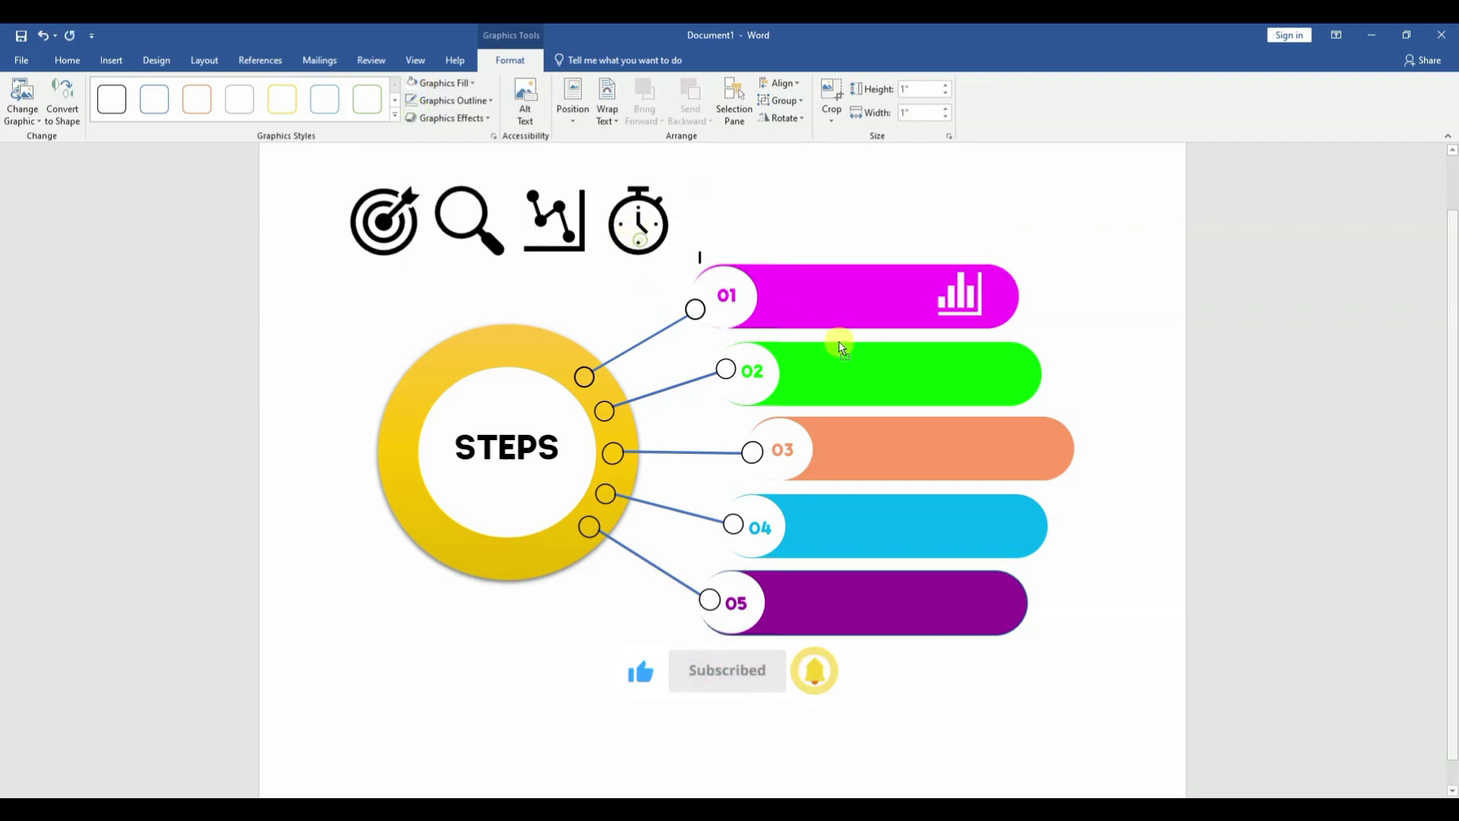
click(572, 103)
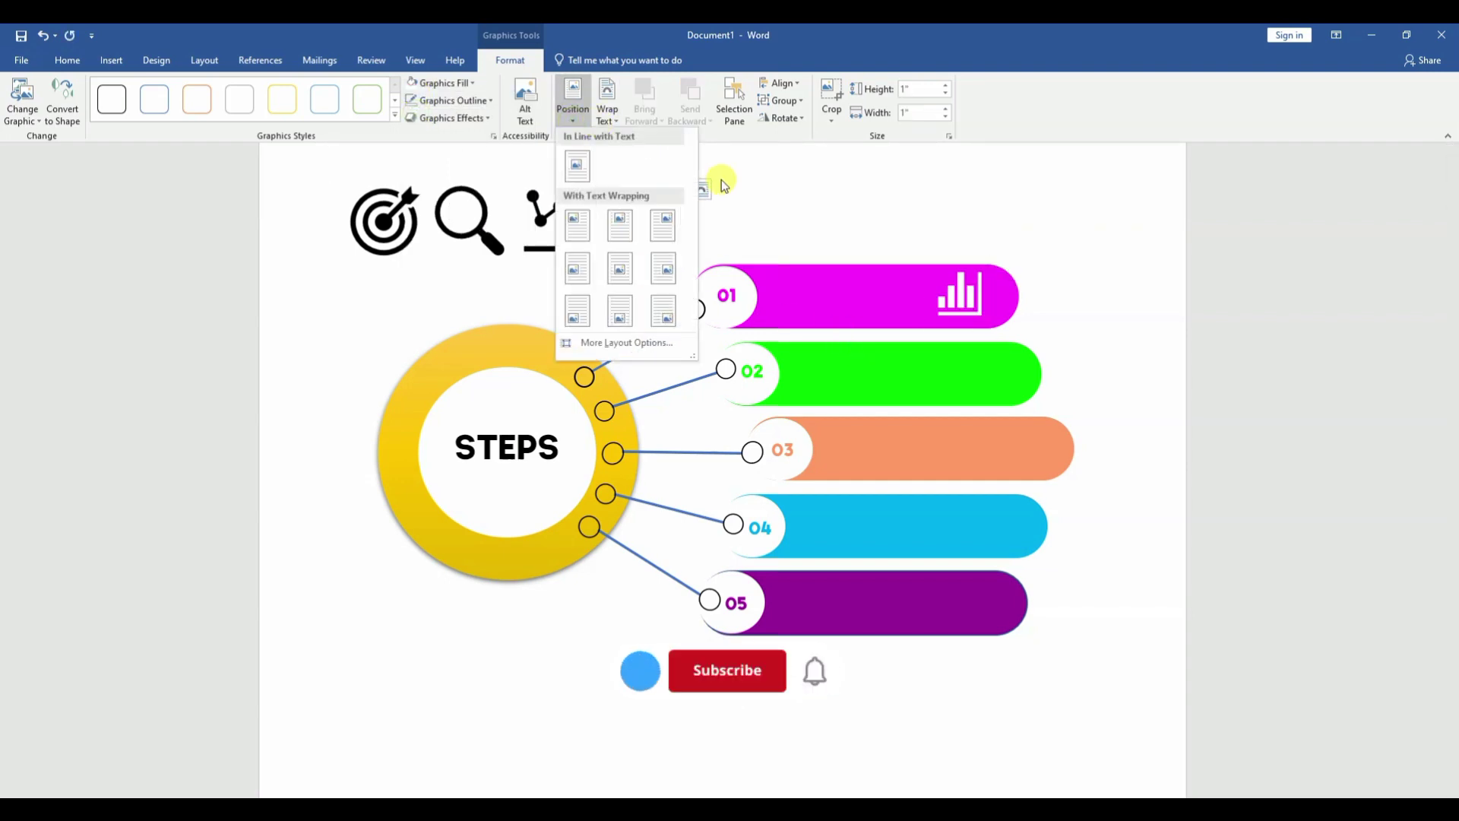
click(670, 211)
drag(1066, 186, 977, 337)
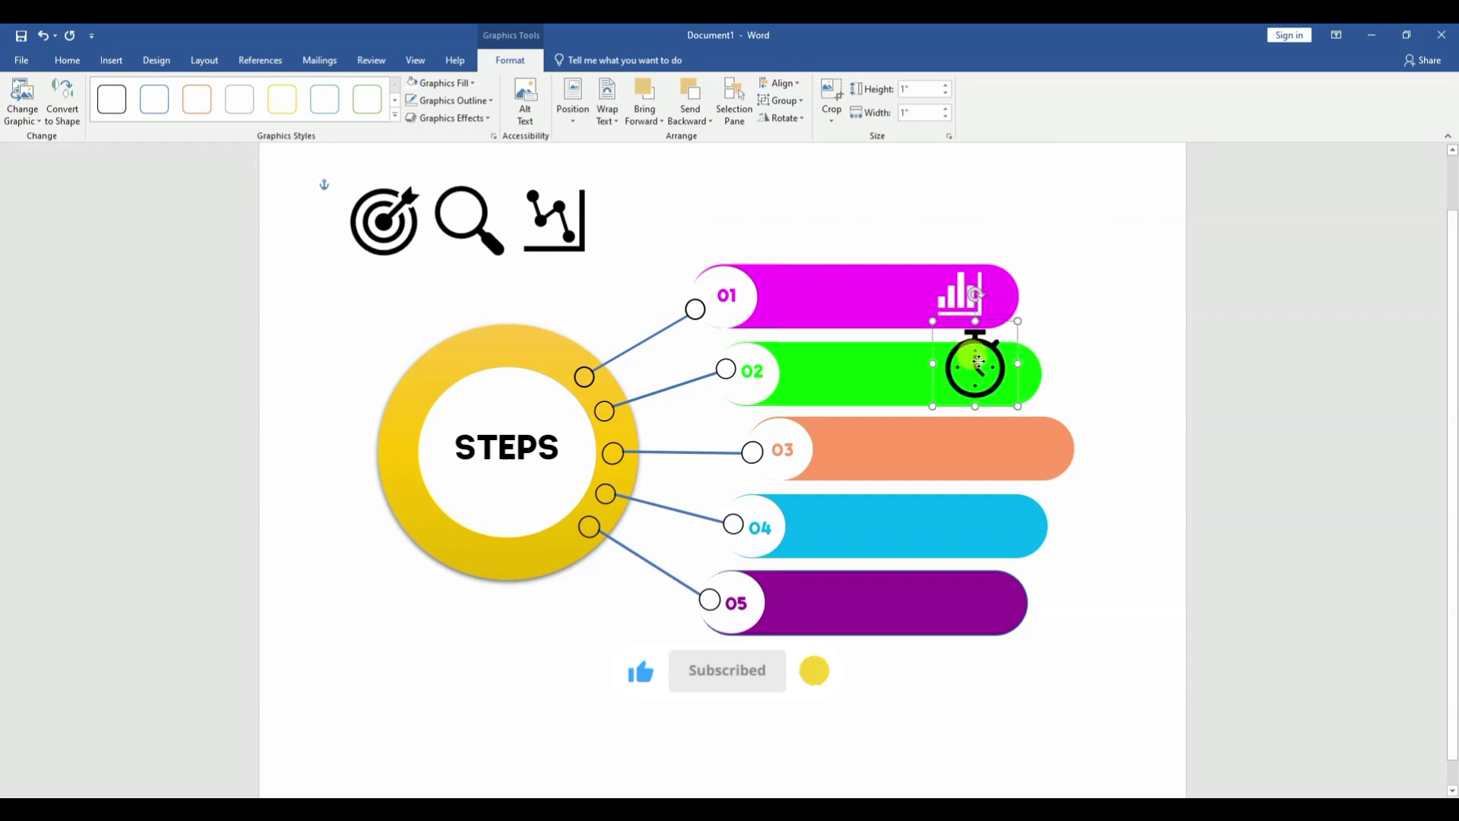
drag(1011, 412, 978, 376)
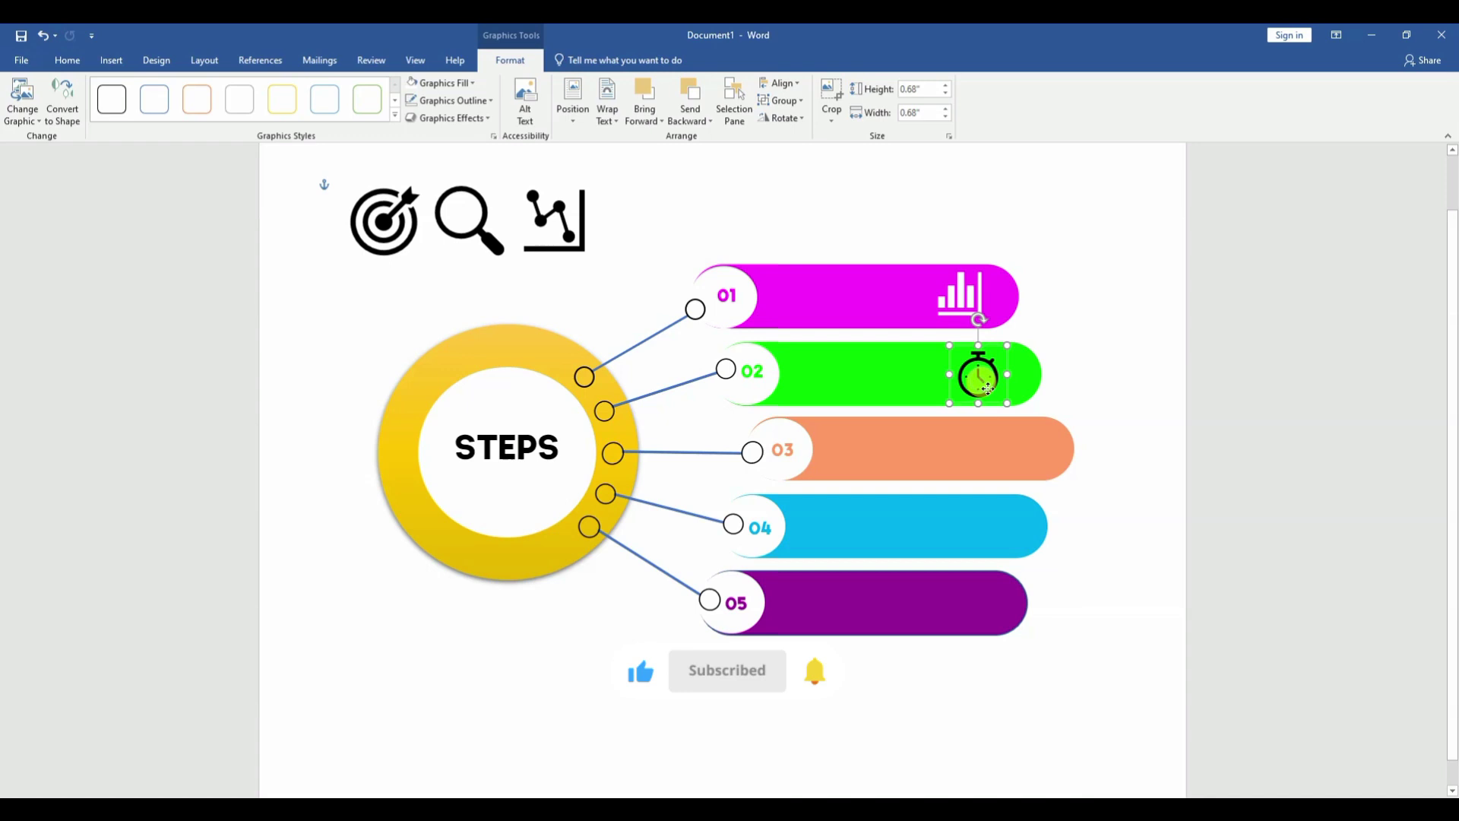
click(973, 292)
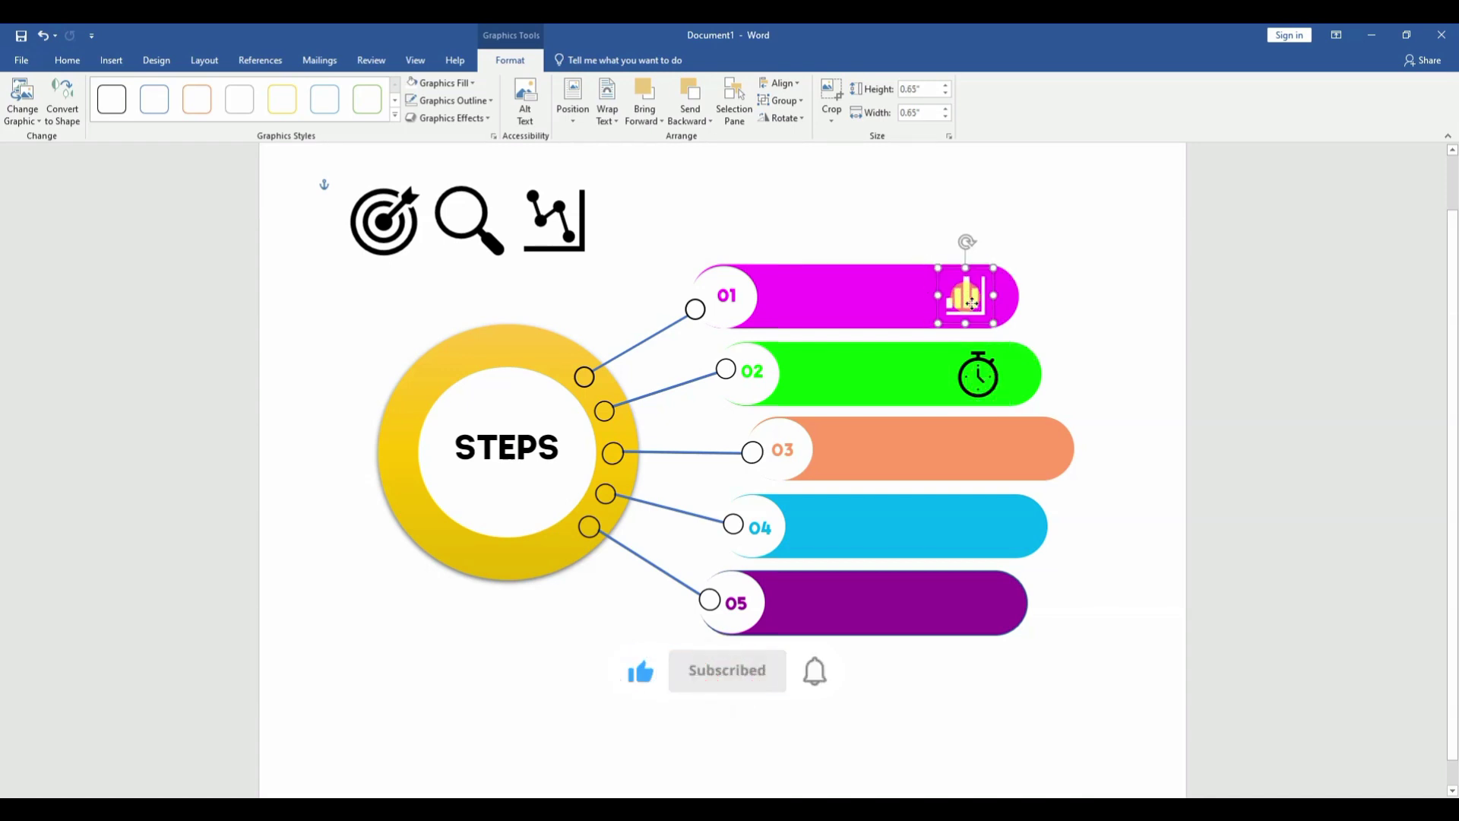
click(977, 374)
click(457, 82)
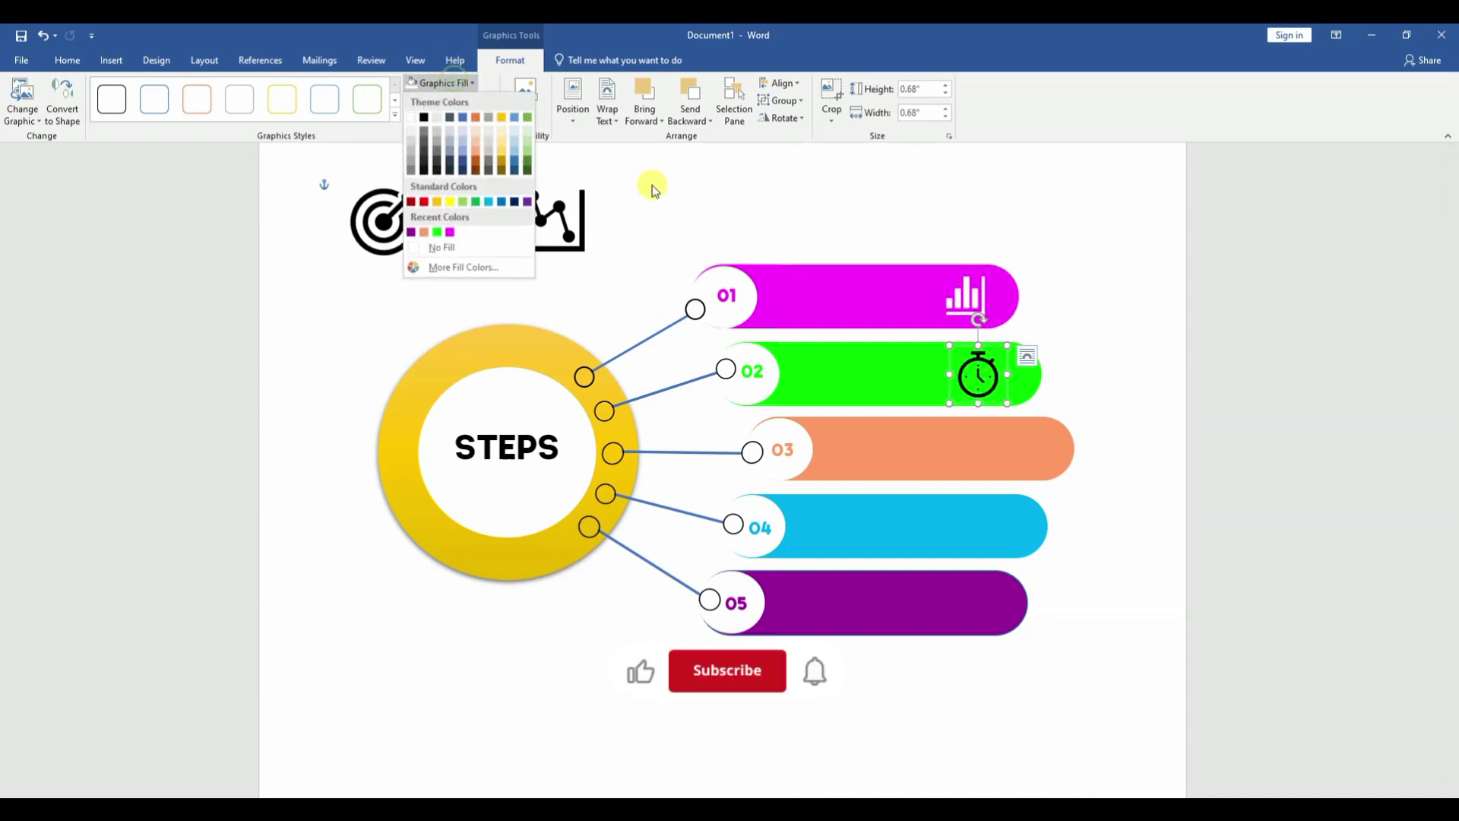
click(415, 117)
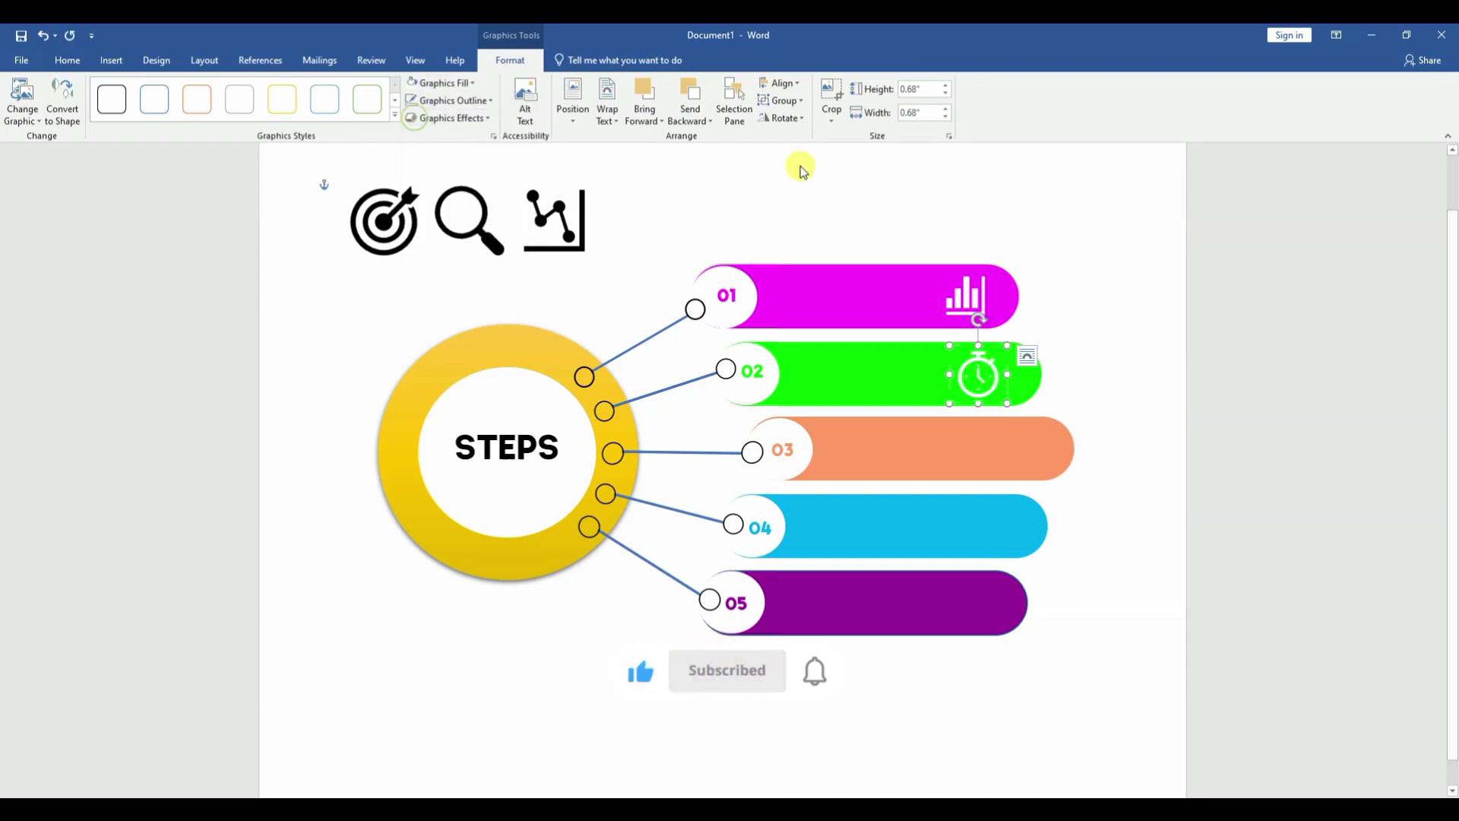
Float the line-chart icon top-right, move it onto the orange 03 bar and shrink it.
click(557, 225)
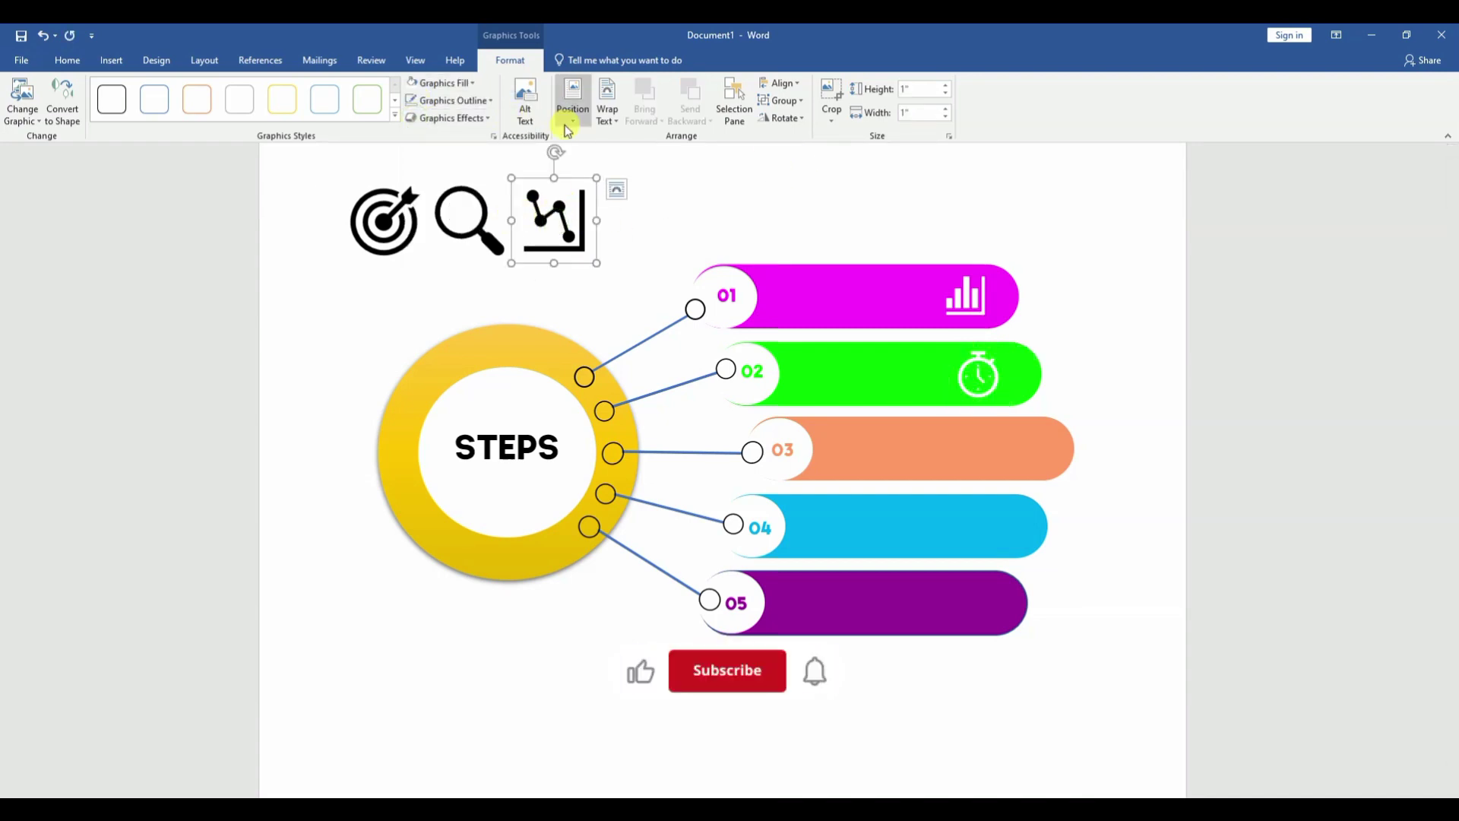
click(572, 97)
click(670, 227)
mouse_move(1058, 224)
mouse_down()
mouse_move(1036, 453)
mouse_move(1058, 479)
mouse_move(1040, 465)
mouse_up()
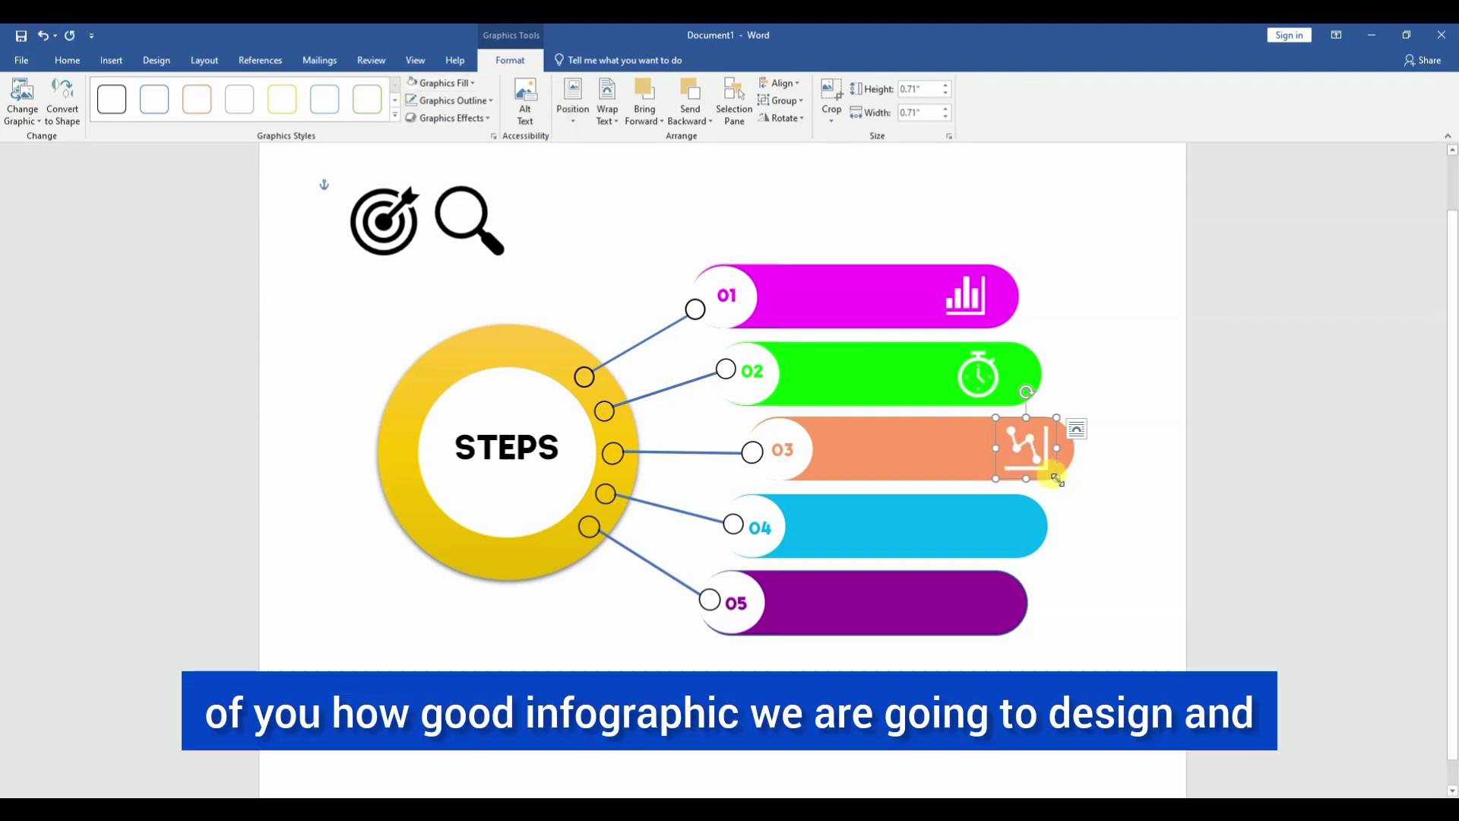
drag(1057, 477, 1030, 458)
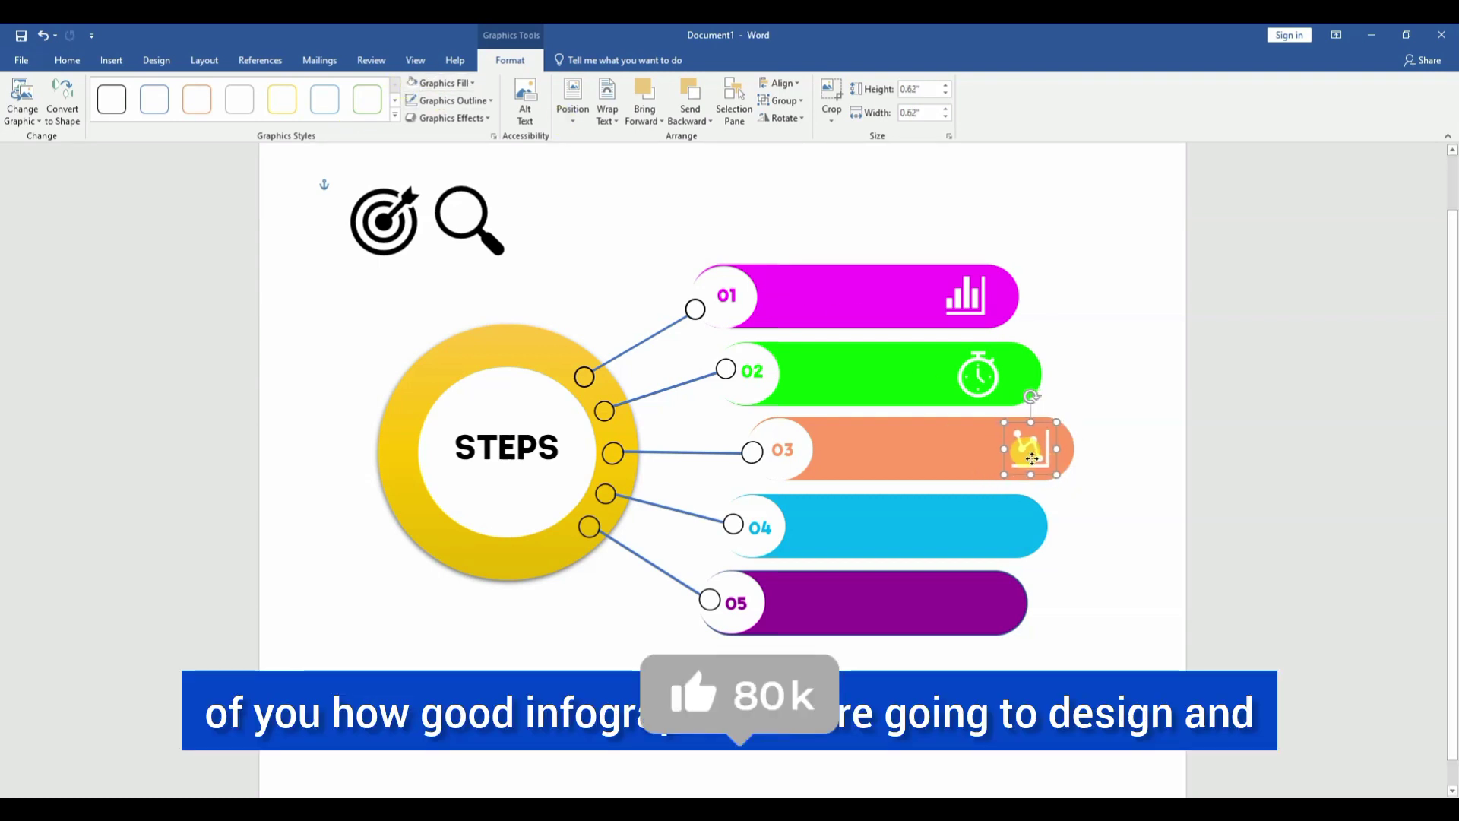
Float the magnifier icon top-right and shrink it onto the blue 04 bar.
click(481, 220)
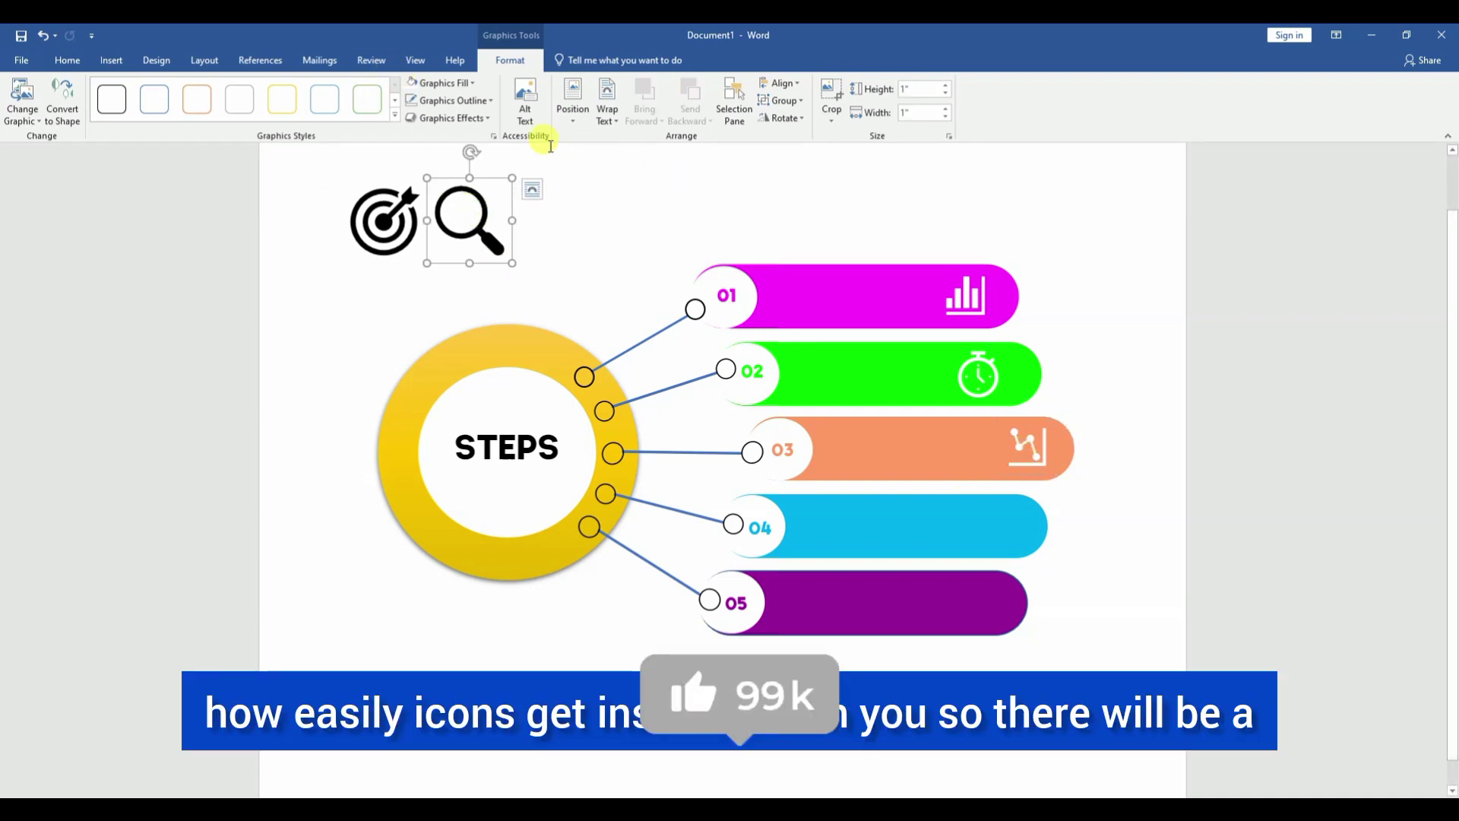
click(584, 114)
click(669, 214)
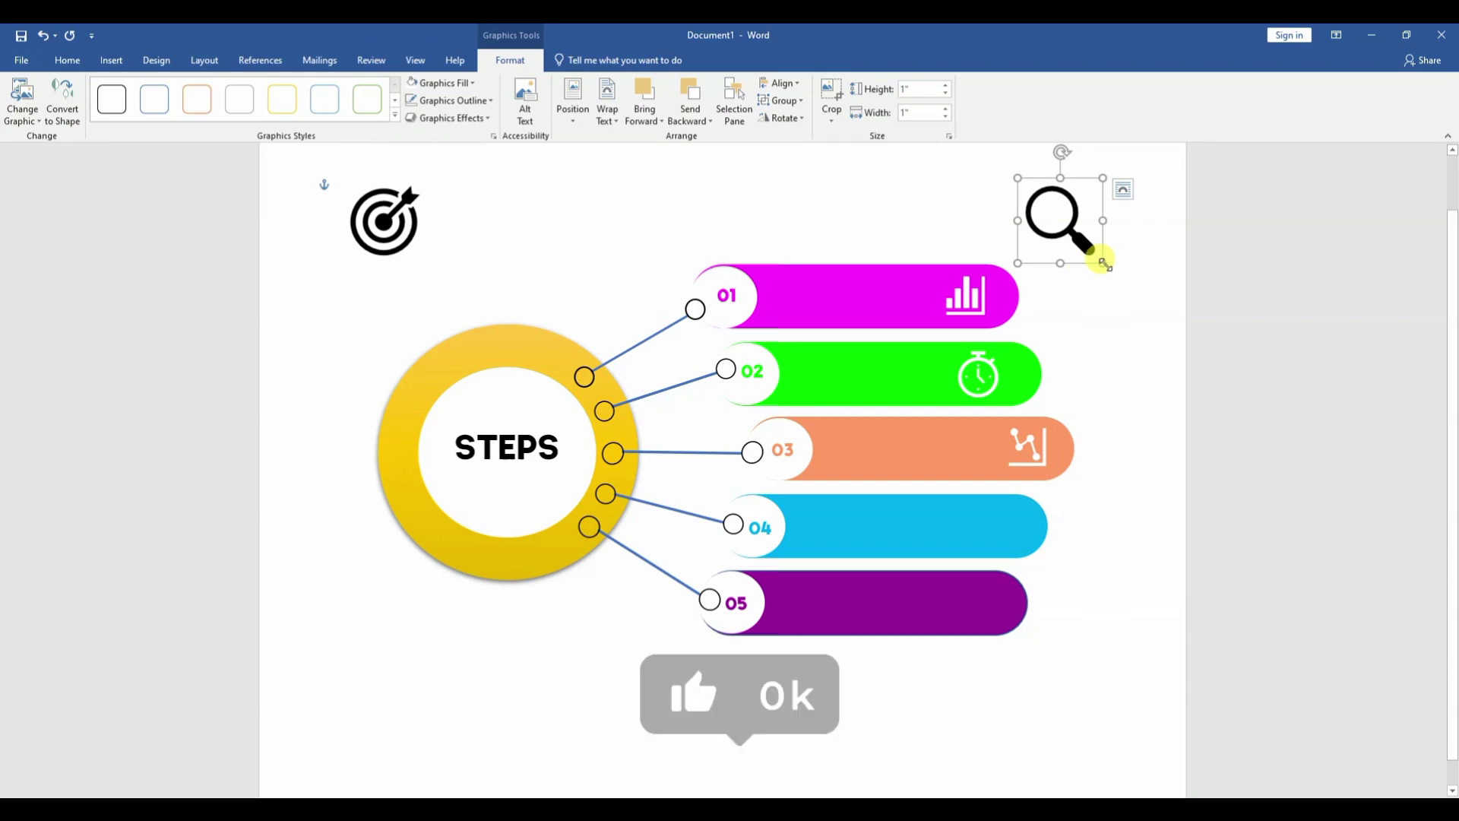
mouse_move(1086, 263)
mouse_down()
mouse_move(1072, 234)
mouse_move(1021, 543)
mouse_move(1008, 533)
mouse_up()
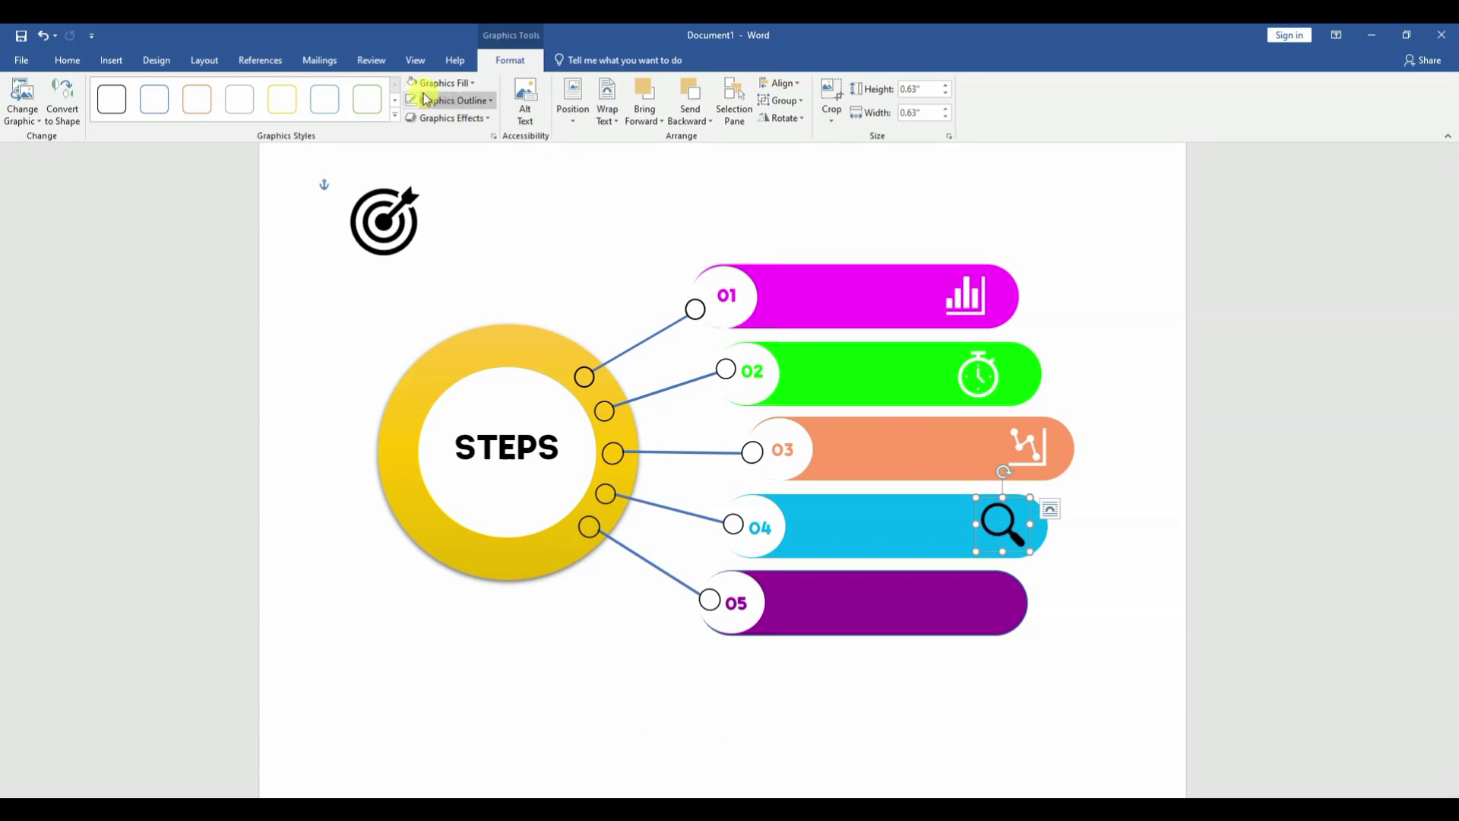
Float the target icon top-right and shrink it onto the purple 05 bar.
click(405, 211)
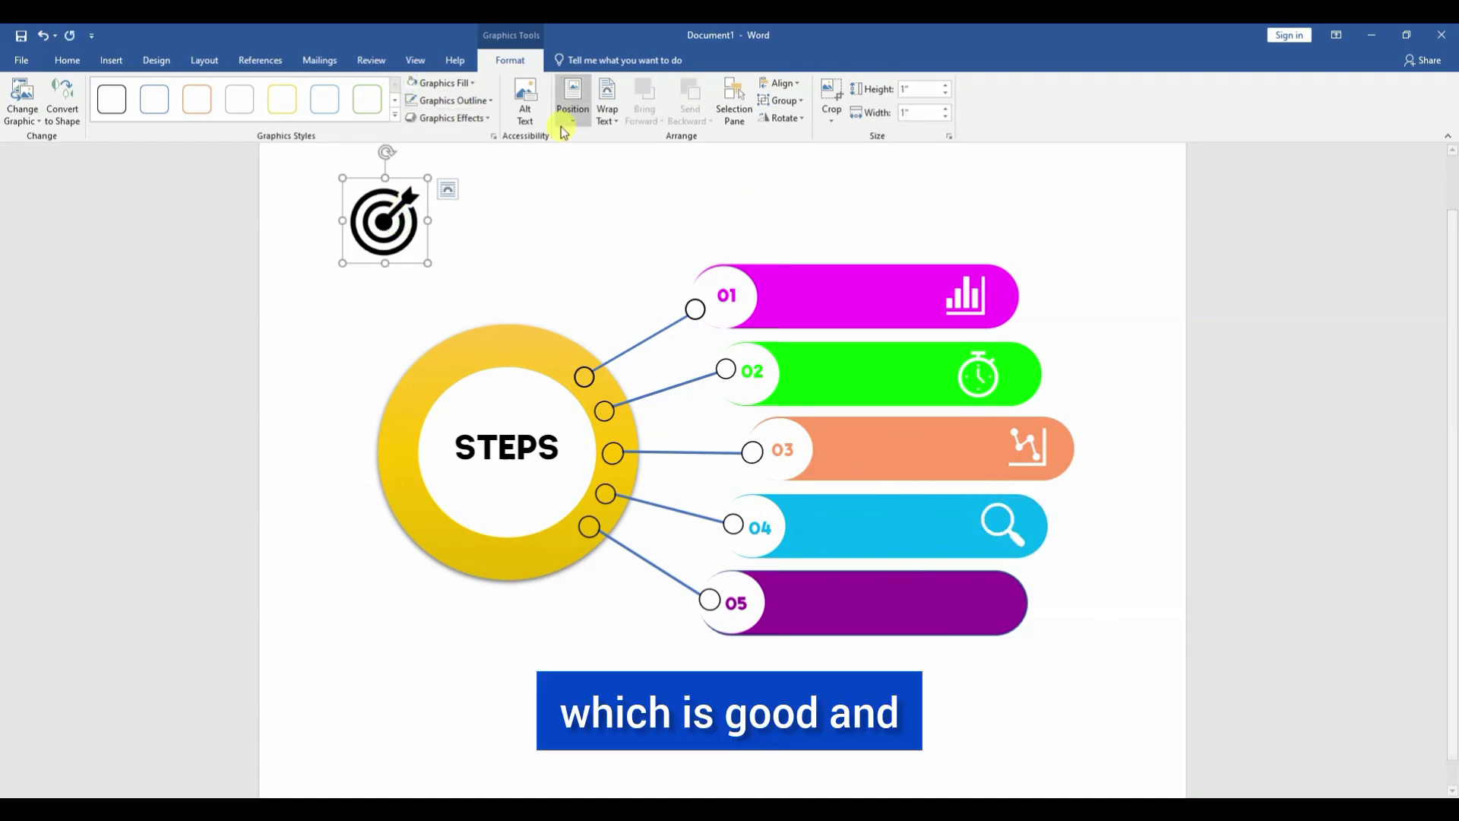
click(572, 103)
click(668, 225)
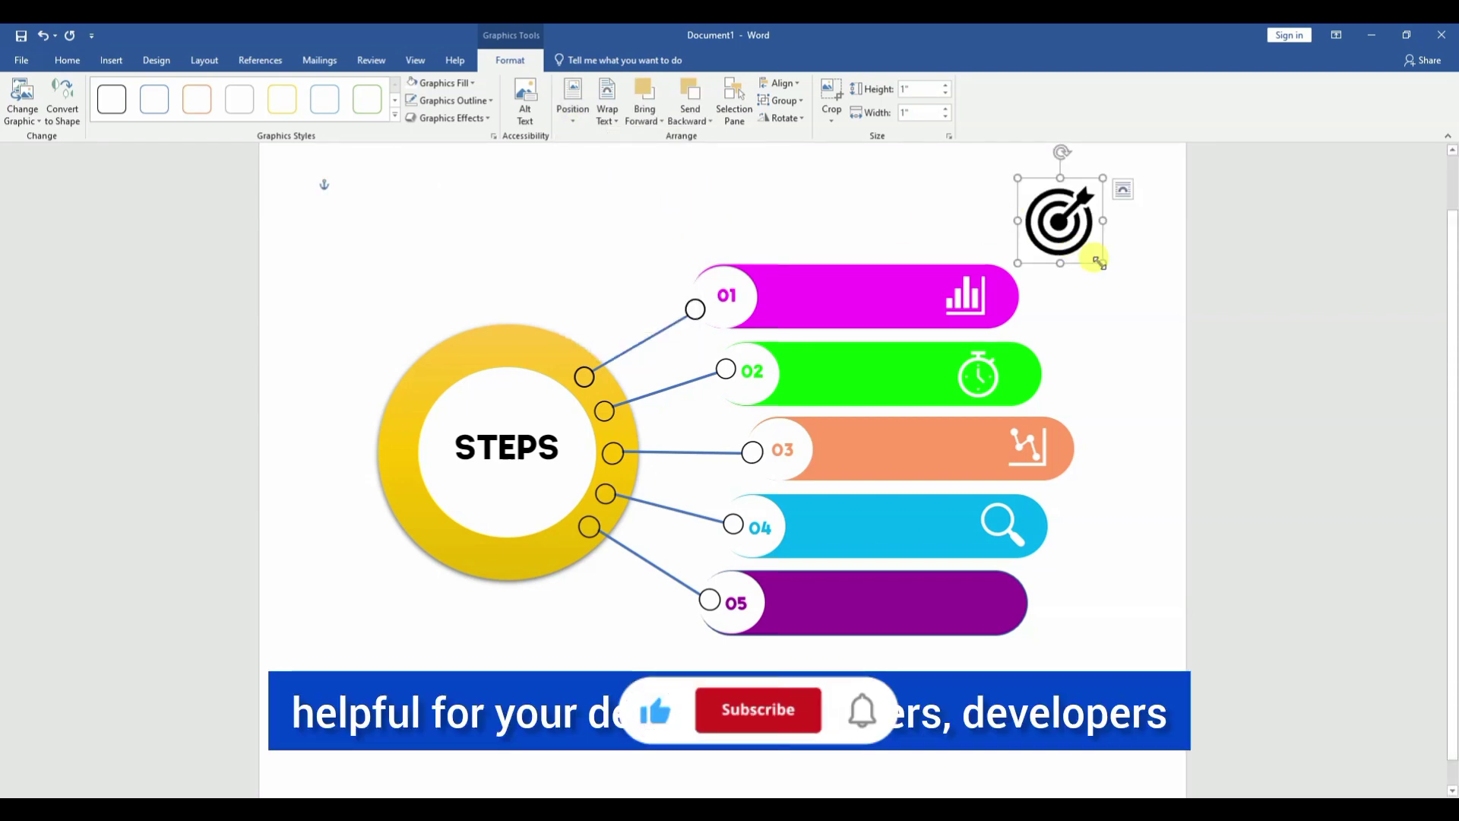
mouse_move(1075, 234)
mouse_down()
mouse_move(1060, 221)
mouse_move(983, 612)
mouse_up()
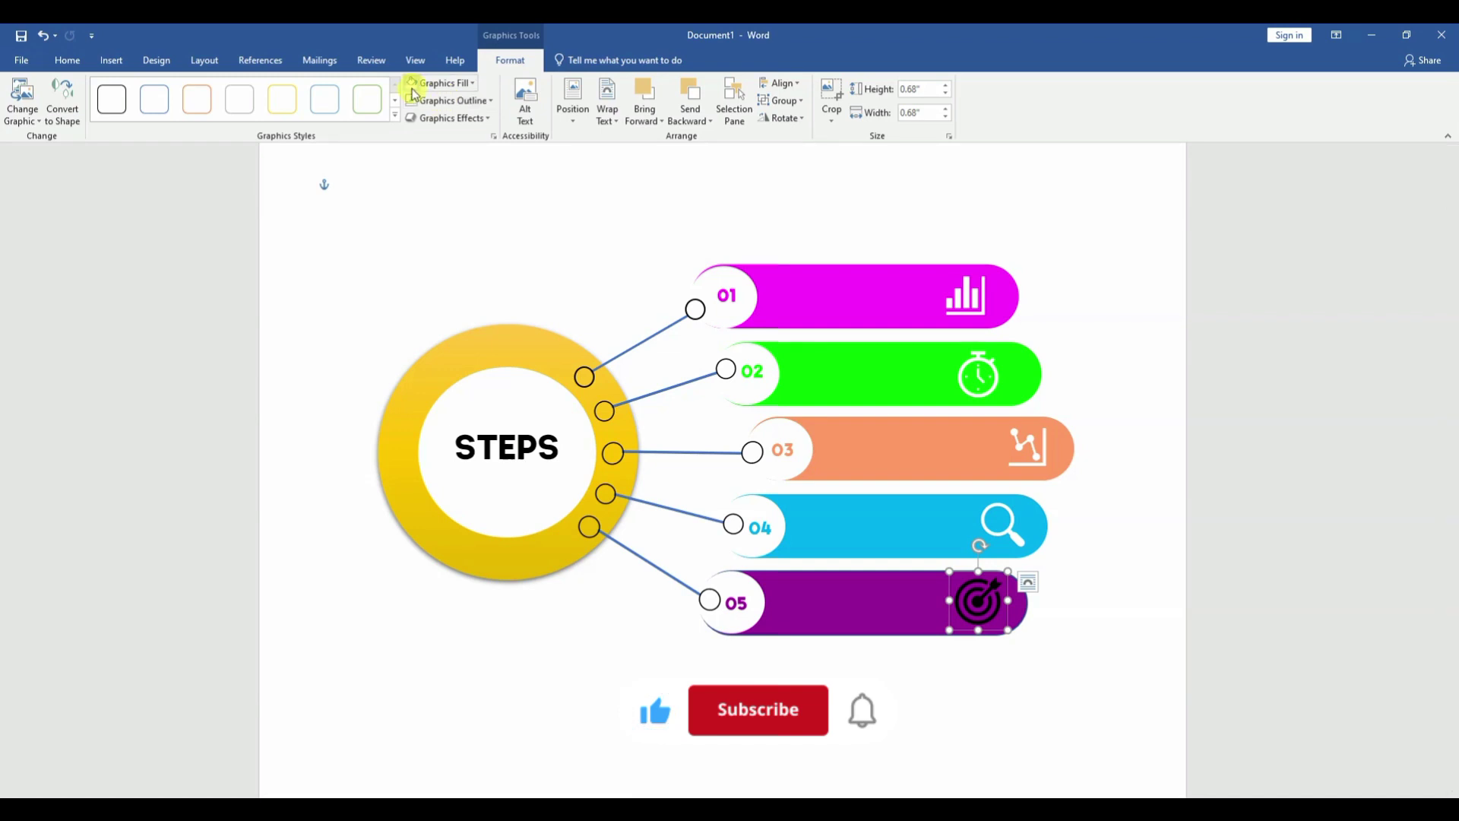
Draw a rectangle inside the magenta 01 bar.
click(659, 190)
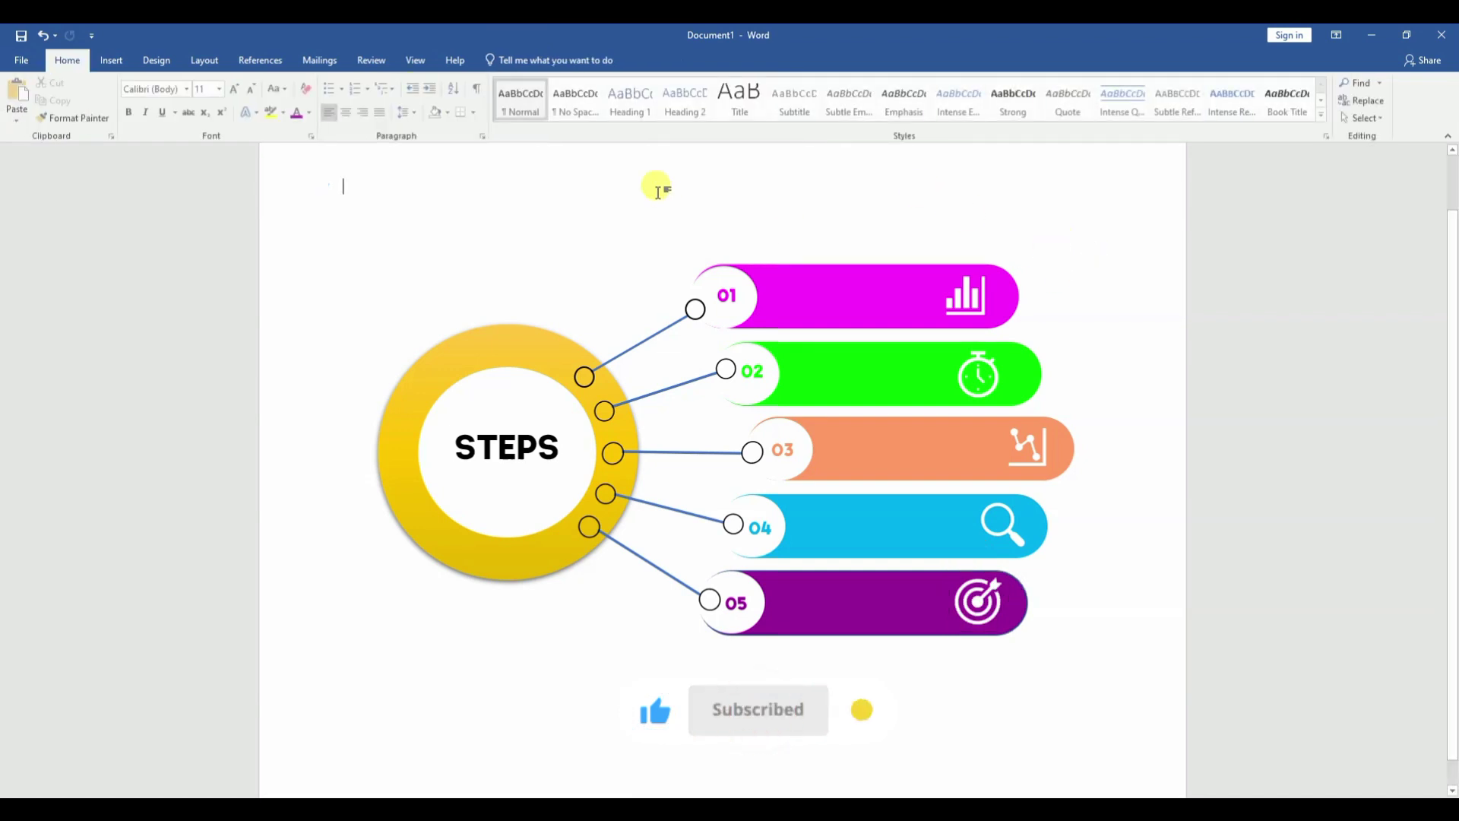
click(111, 60)
click(231, 101)
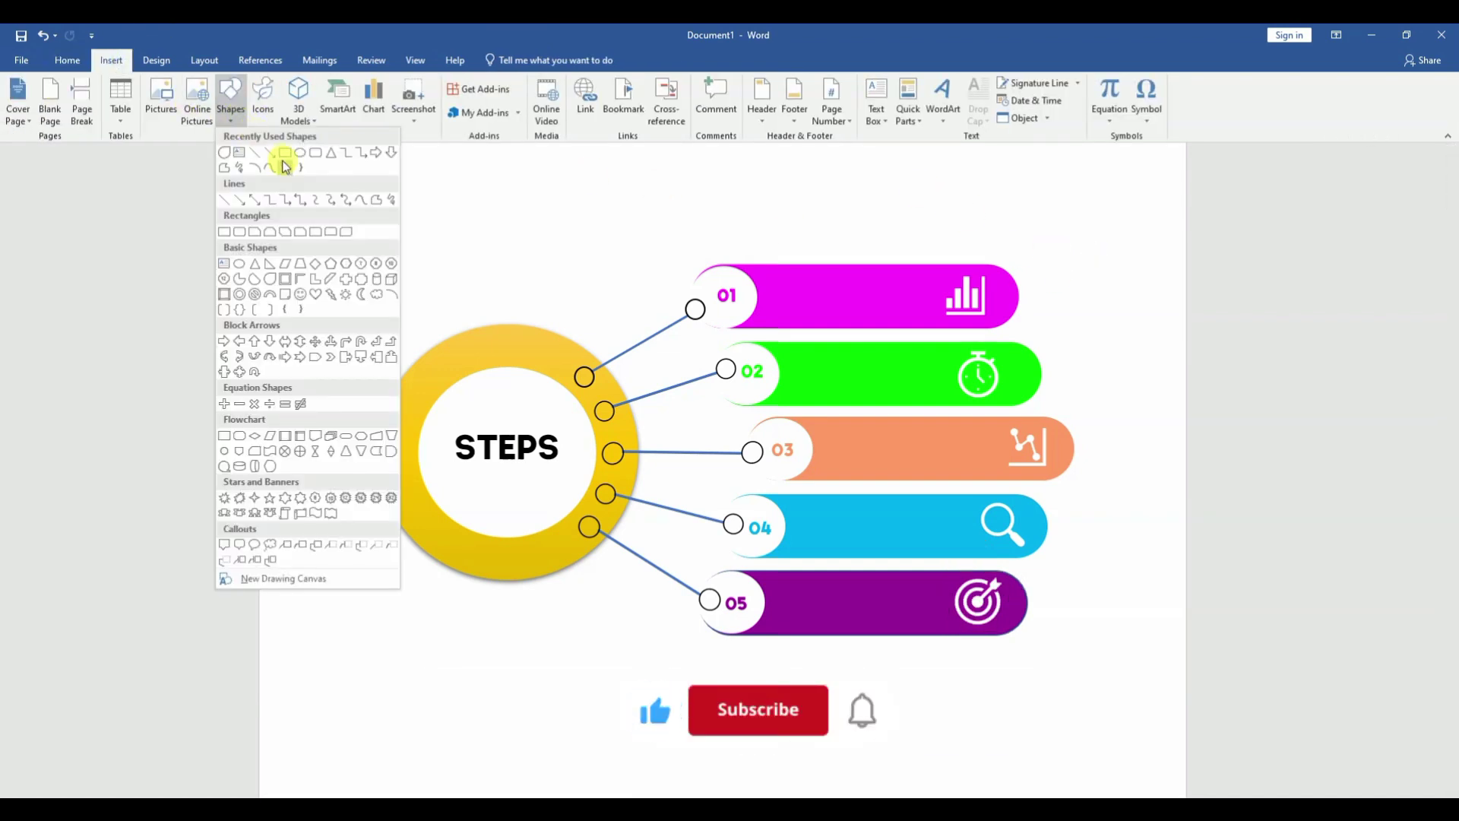
click(282, 160)
mouse_move(762, 271)
mouse_down()
mouse_move(841, 315)
mouse_move(937, 317)
mouse_up()
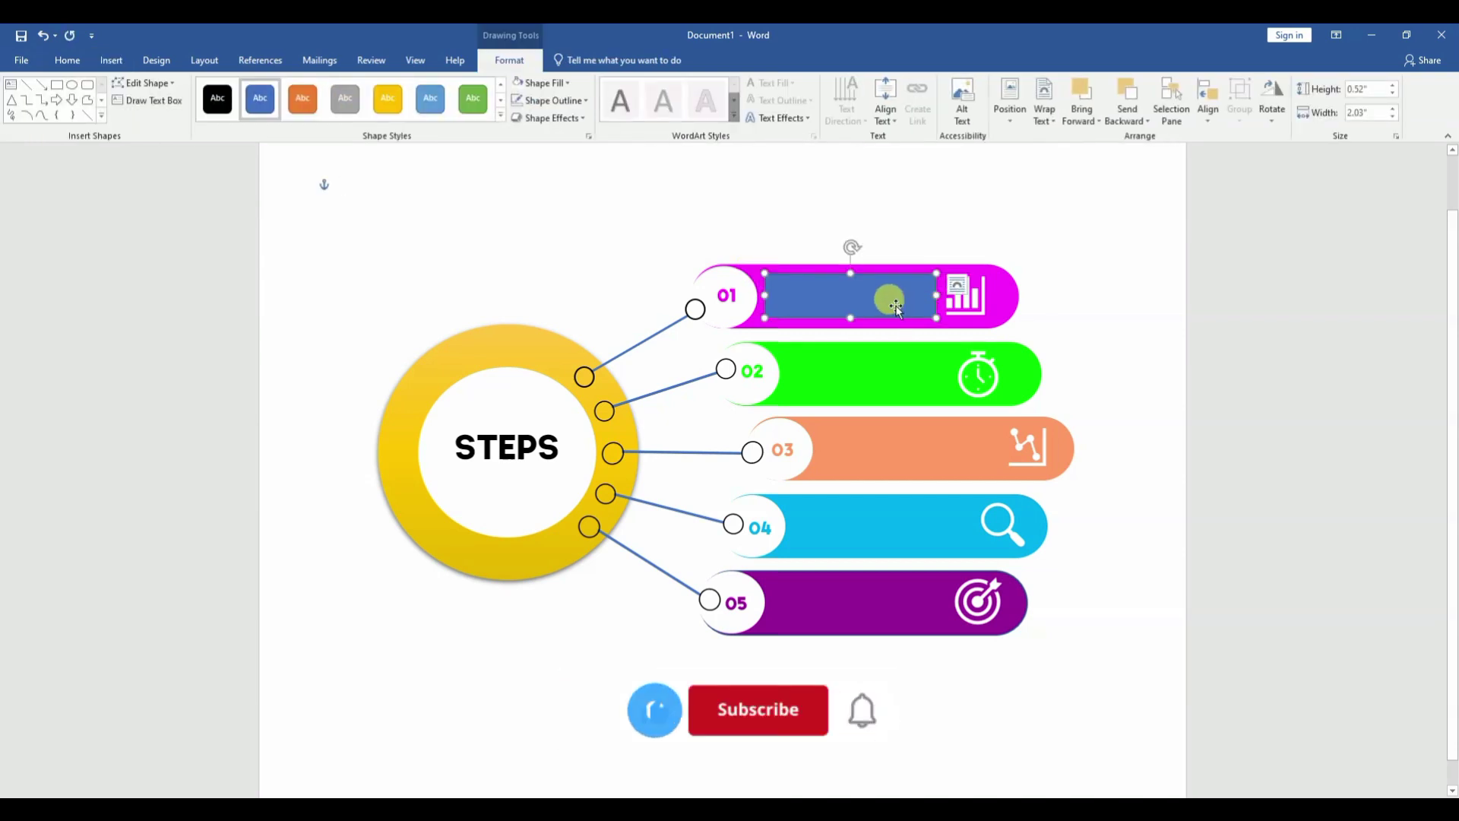
Fill the rectangle with =rand(1) dummy paragraph text.
right_click(898, 306)
click(948, 387)
text(=ra)
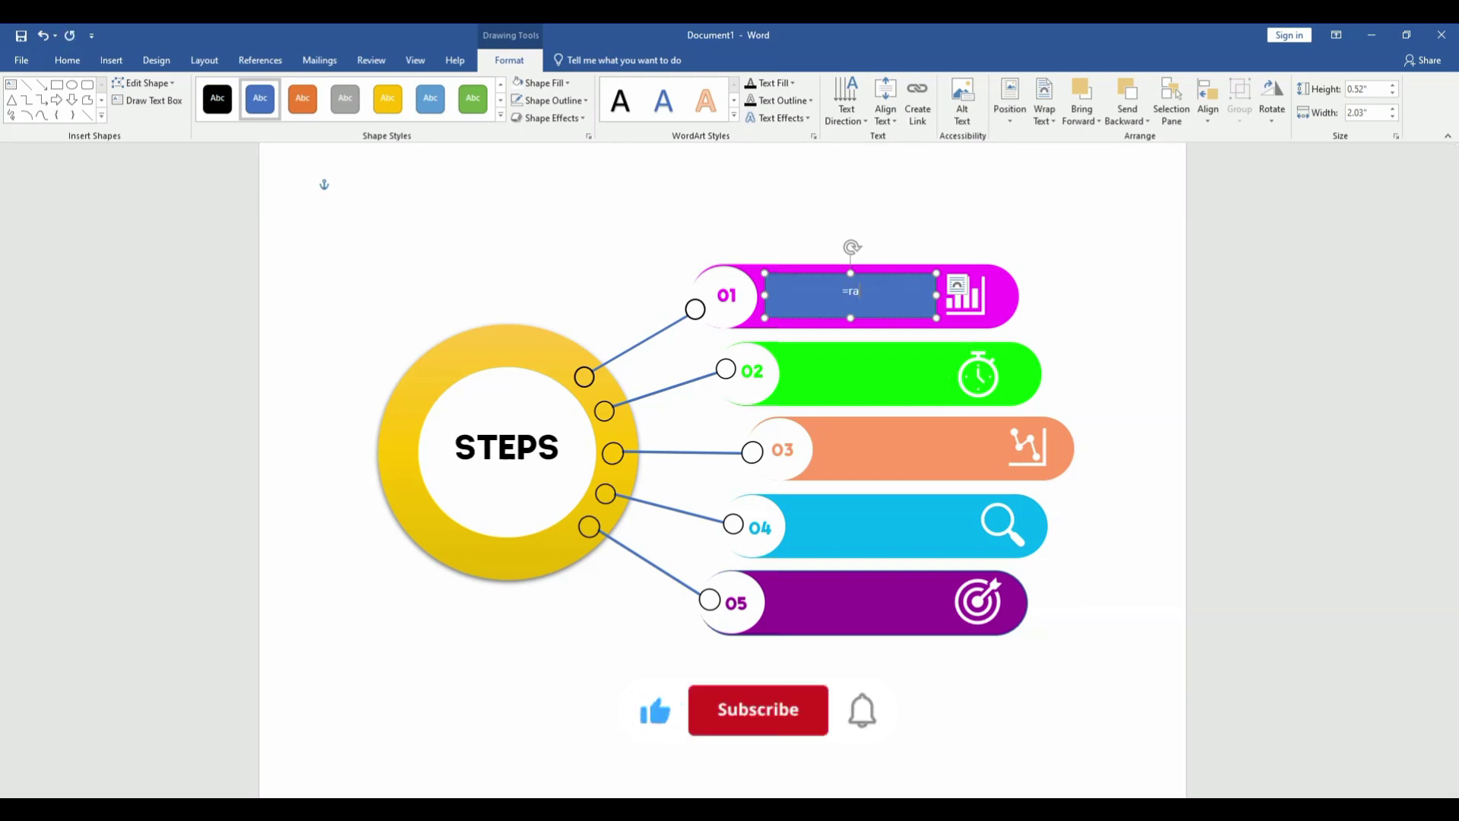
text(nd)
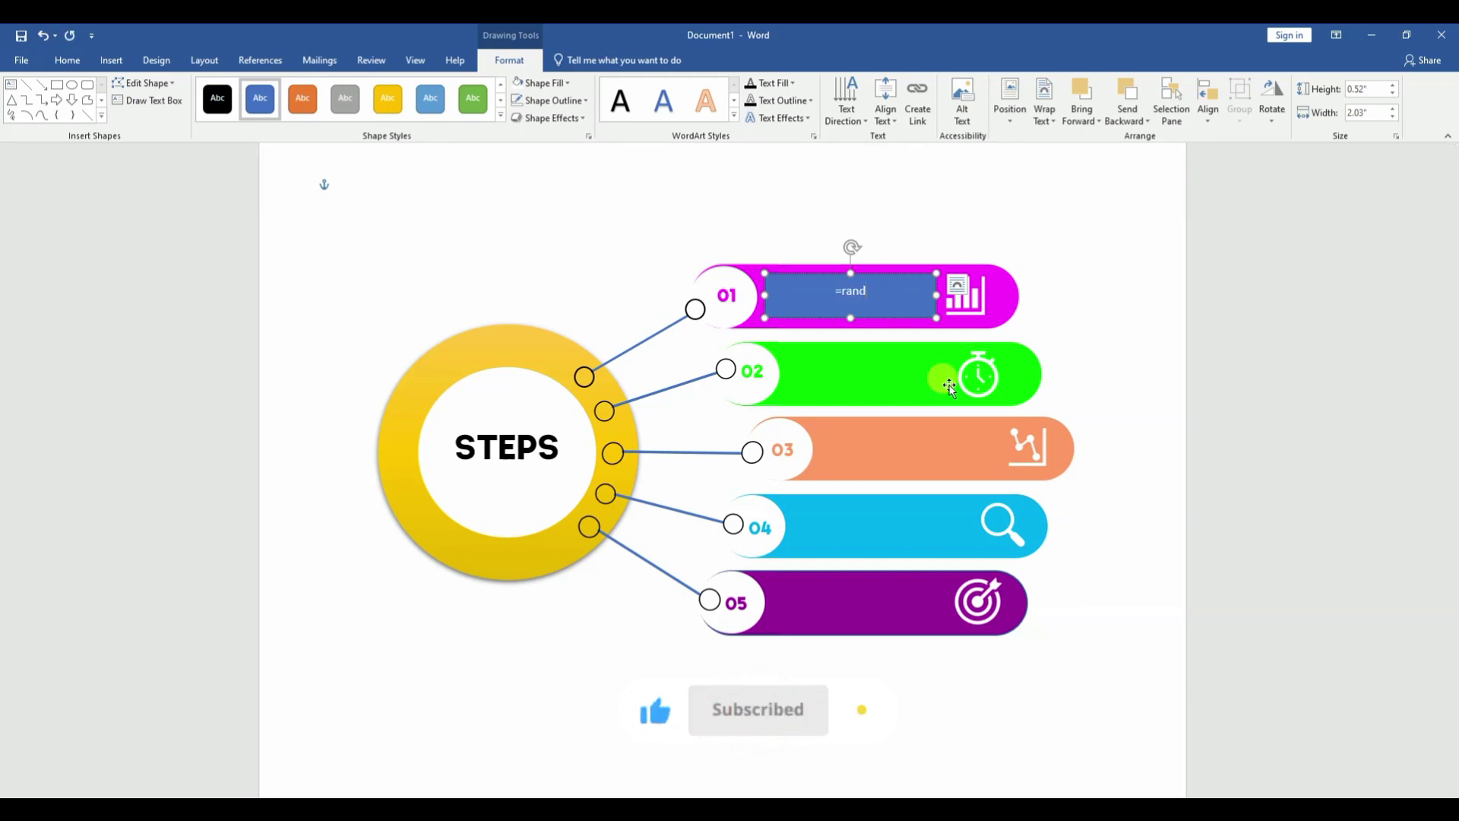
text((1()
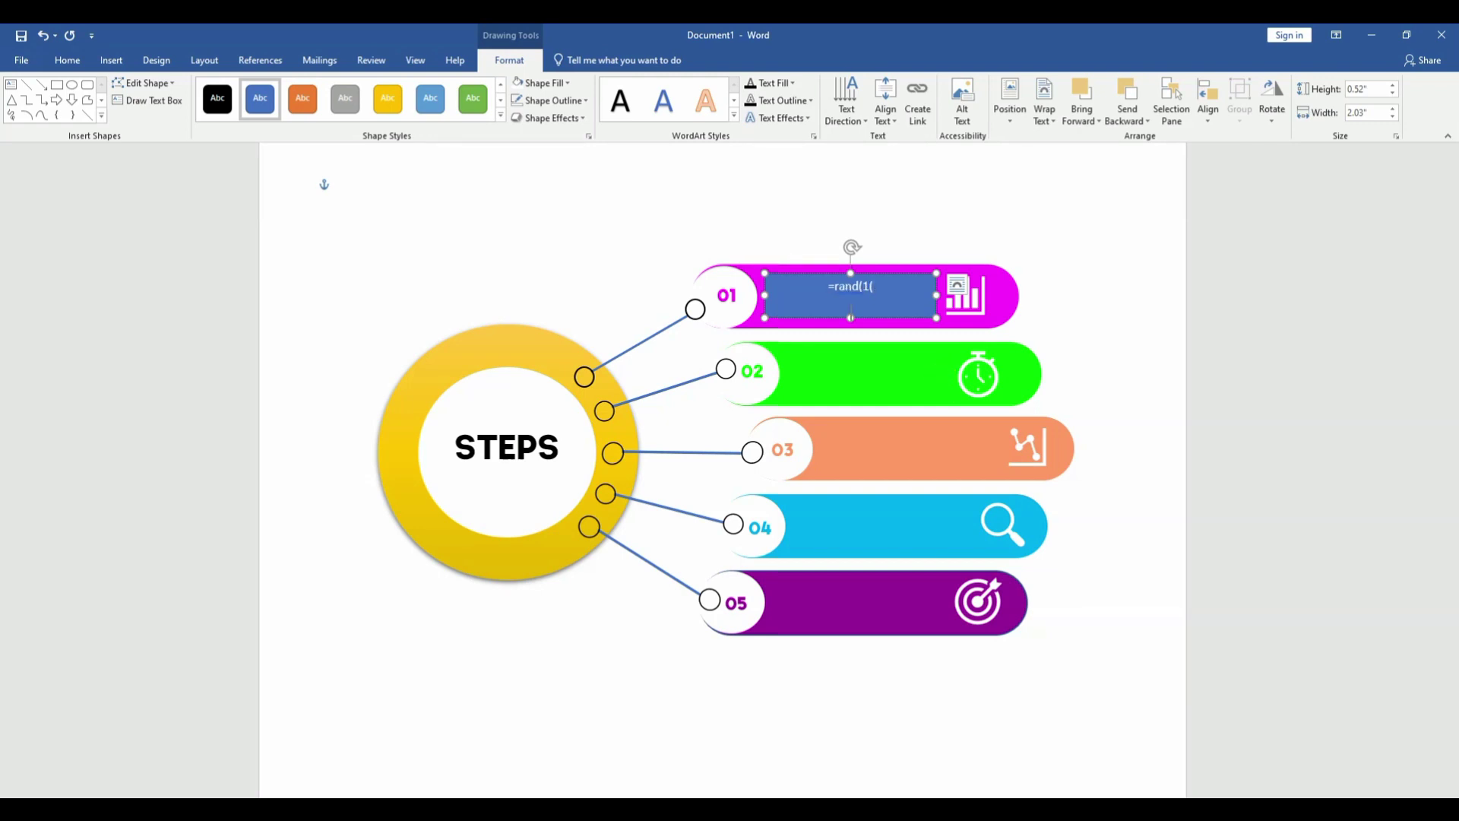
text())
key(Return)
click(1029, 219)
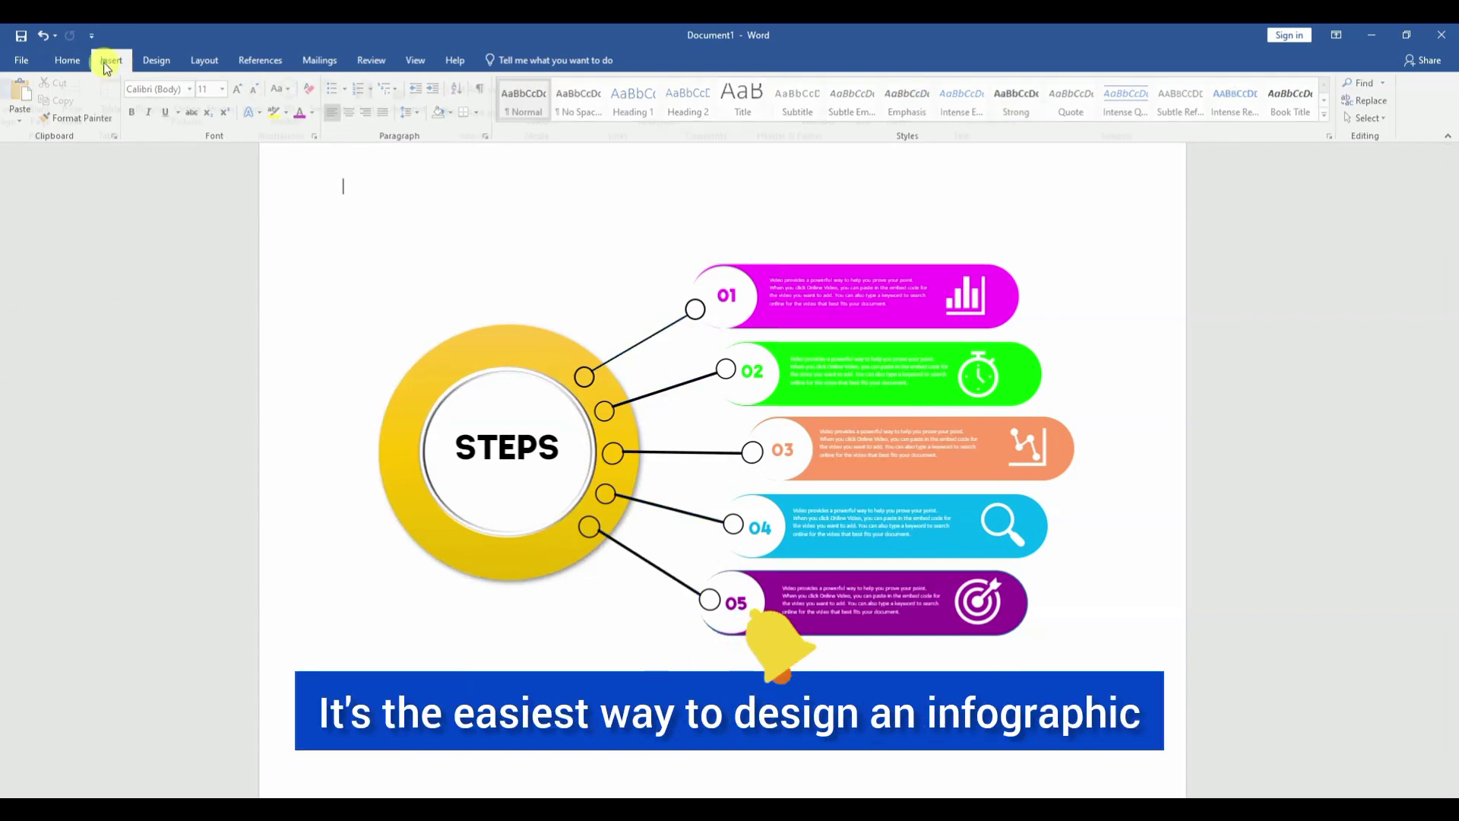
click(109, 59)
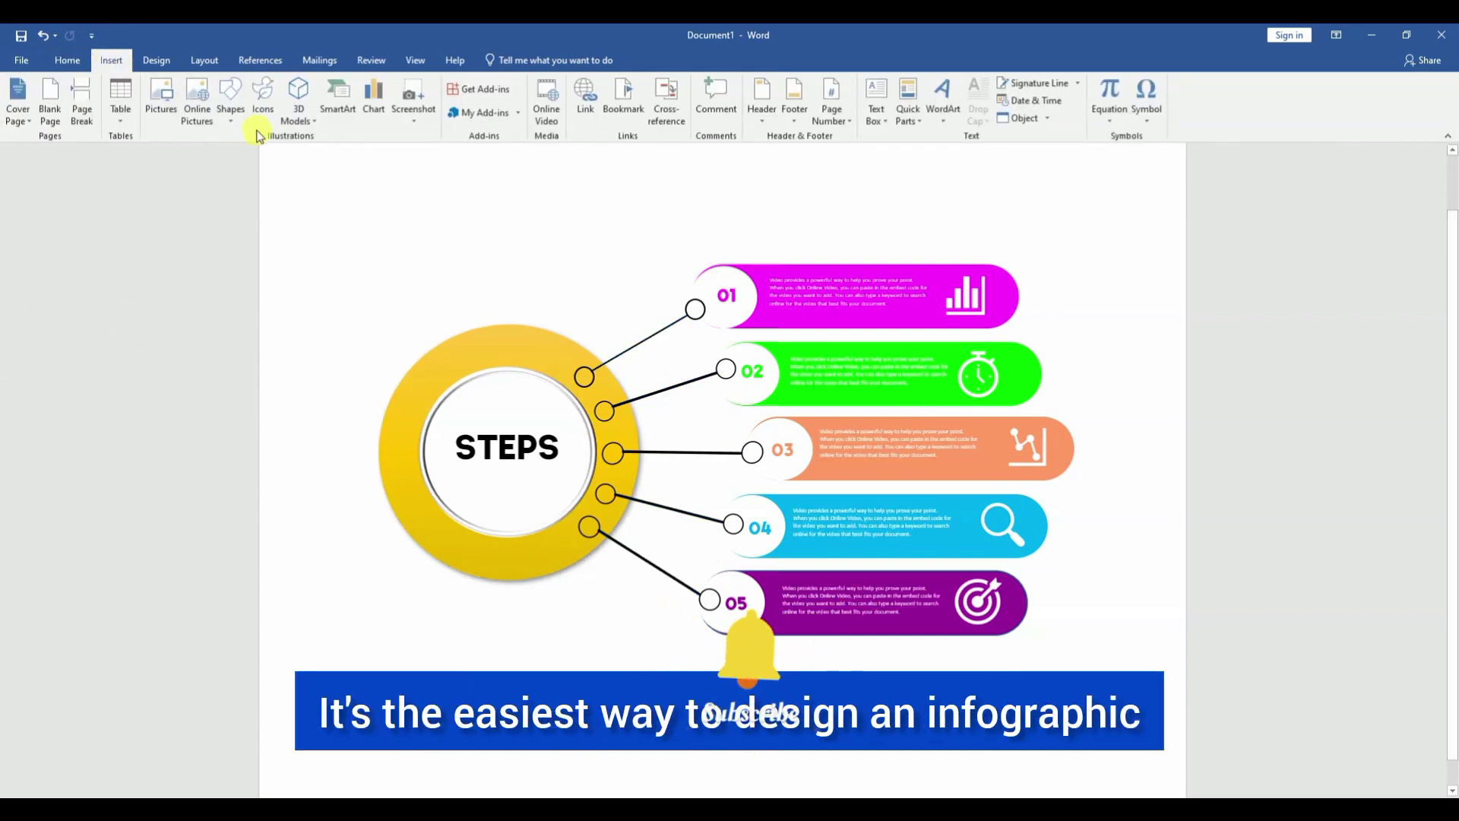
click(233, 115)
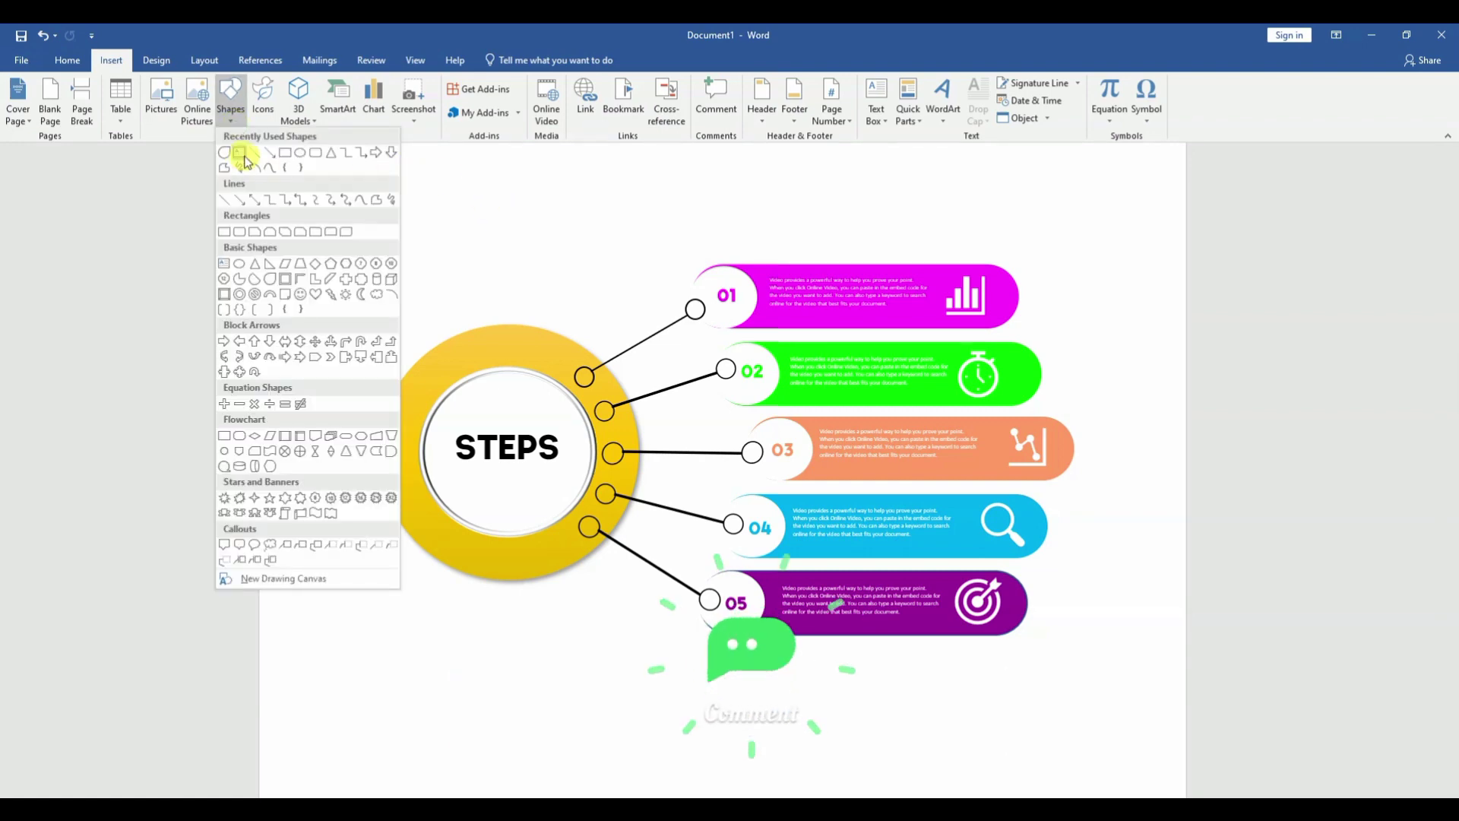
click(276, 155)
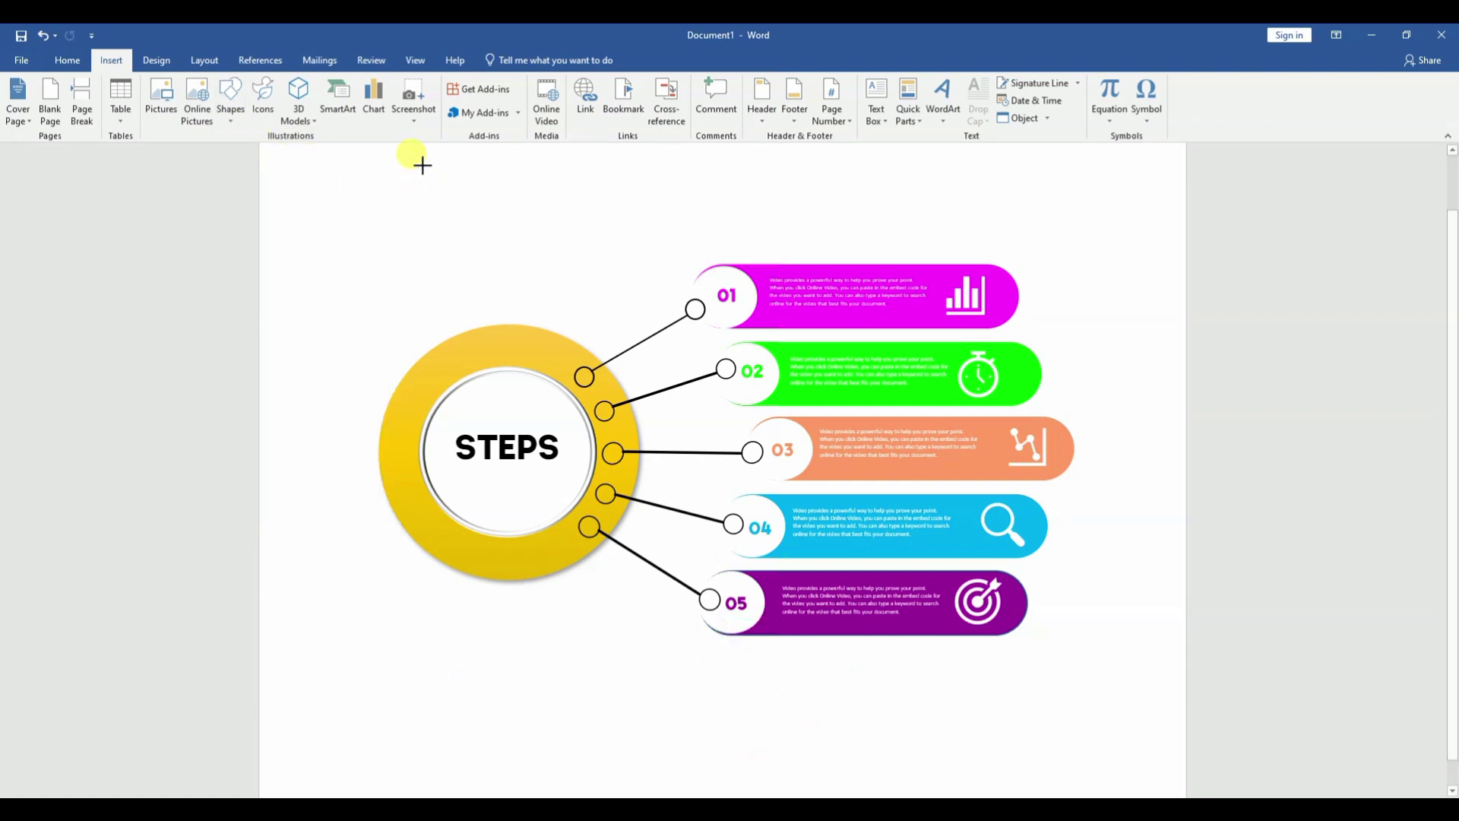
drag(817, 215, 993, 202)
key(ctrl+z)
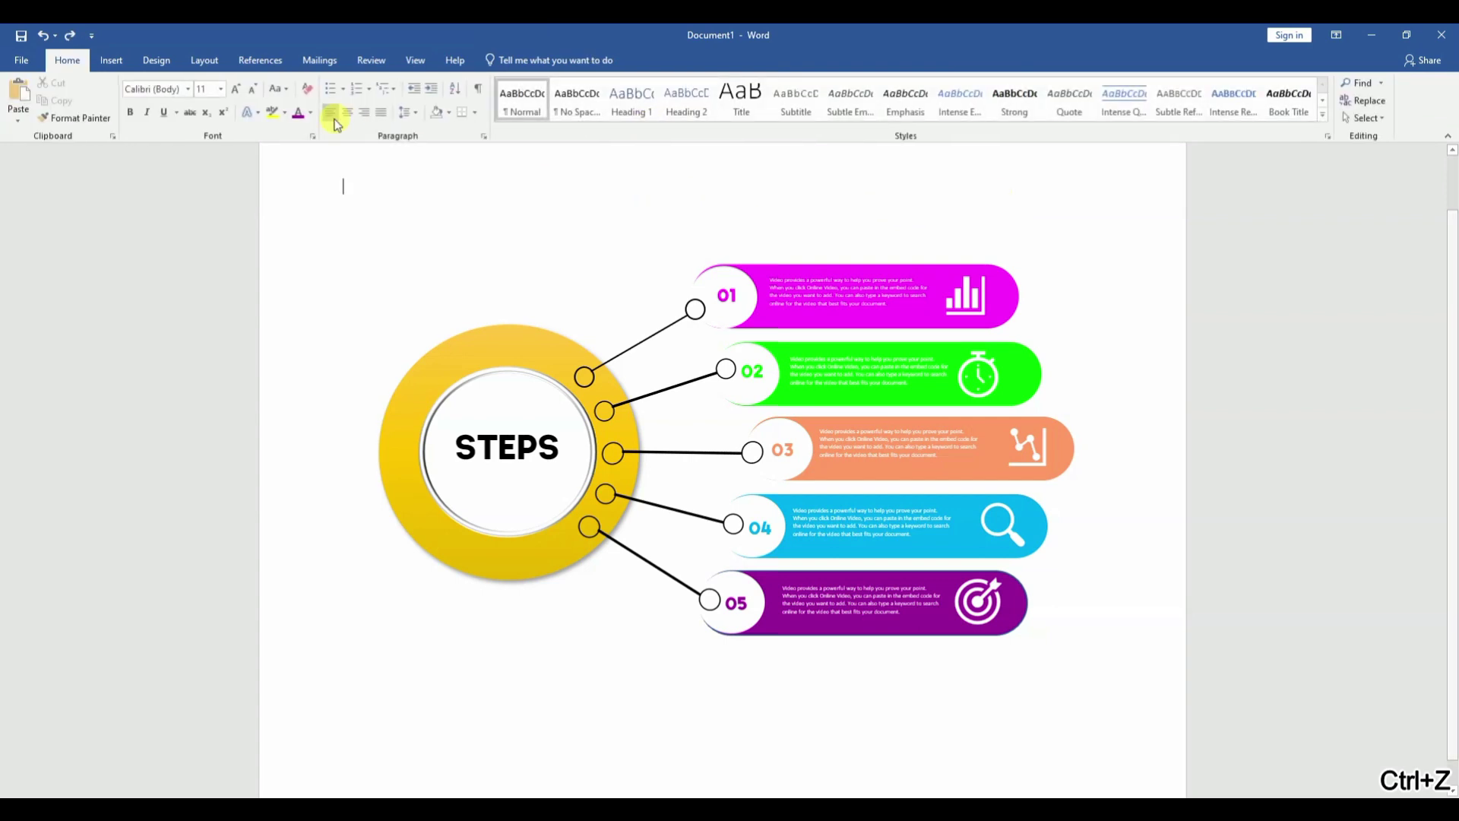
Type INFOGRAPHIC at the top of the page and select the word.
click(112, 61)
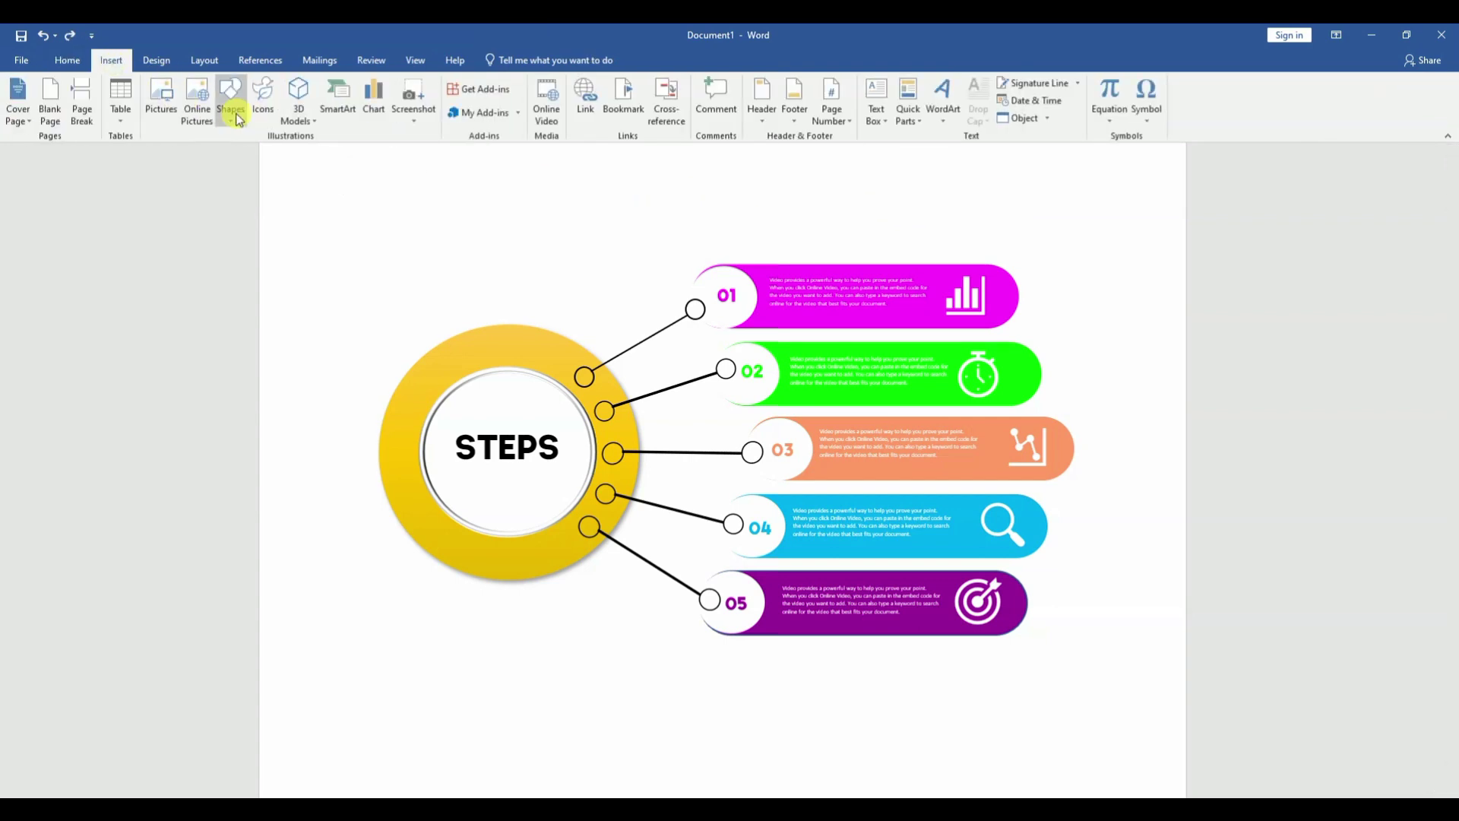
text(In)
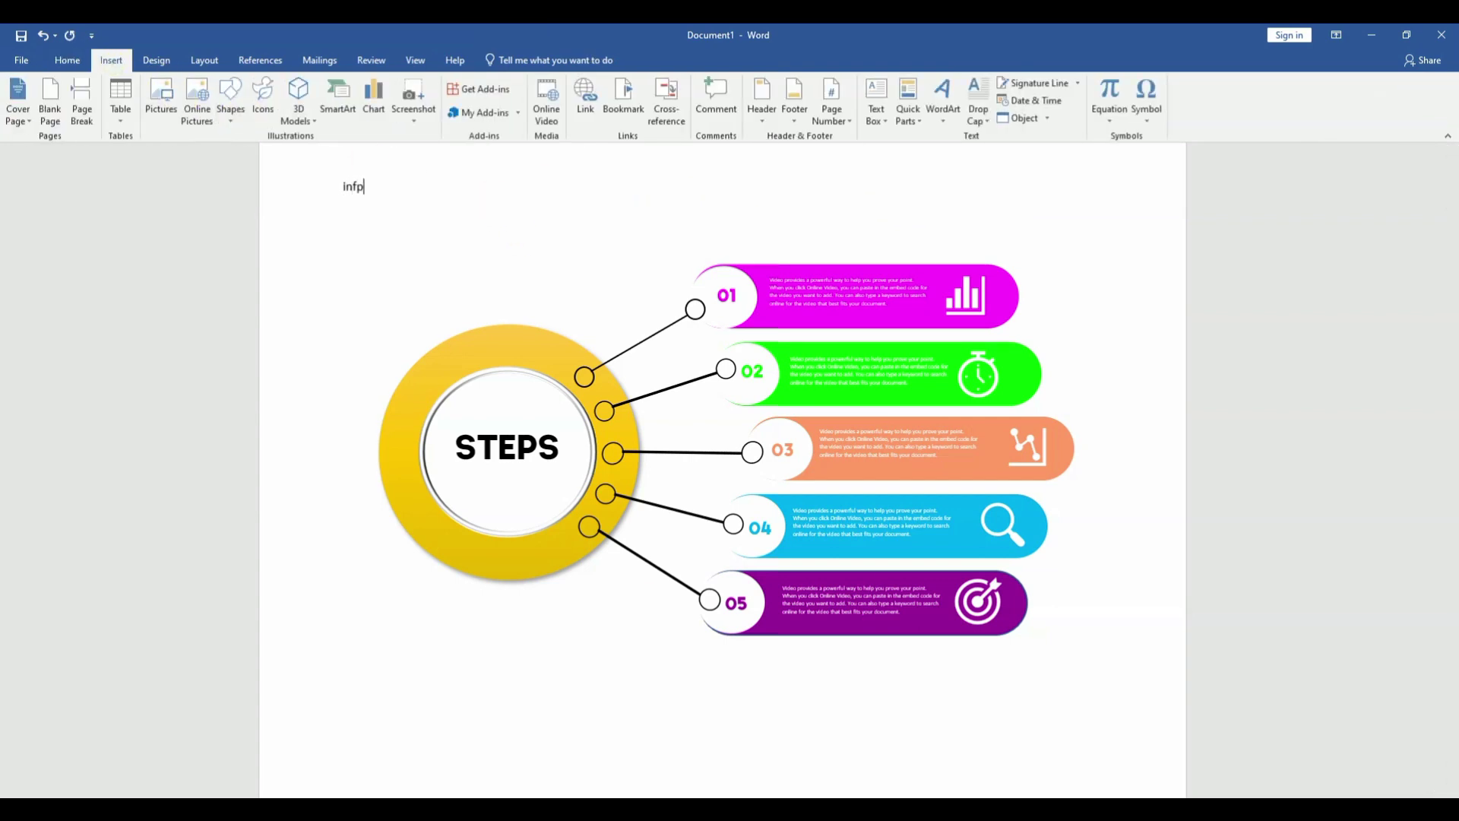
key(BackSpace)
key(BackSpace)
key(BackSpace)
text(INFO)
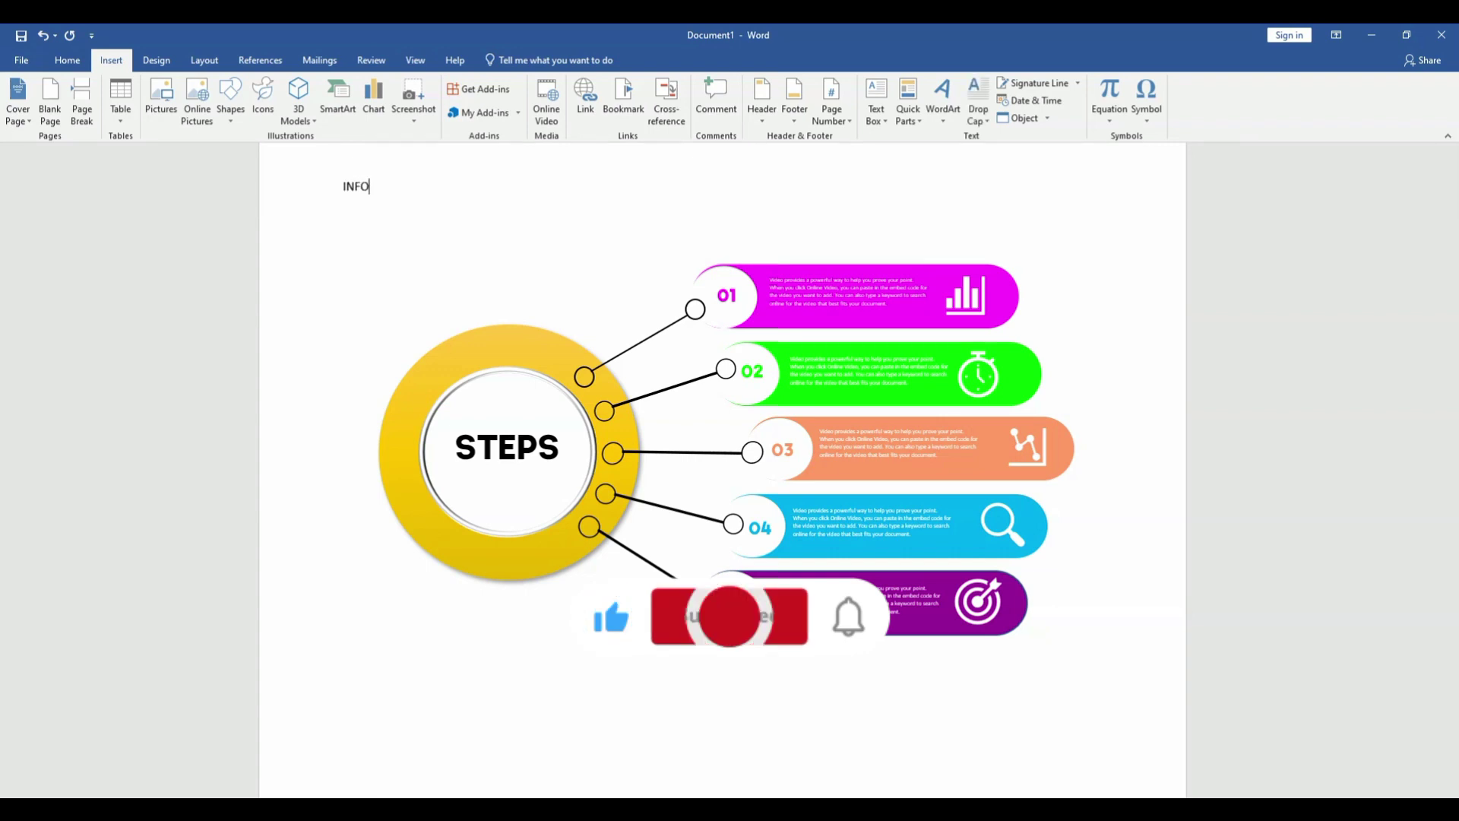
text(GRAP)
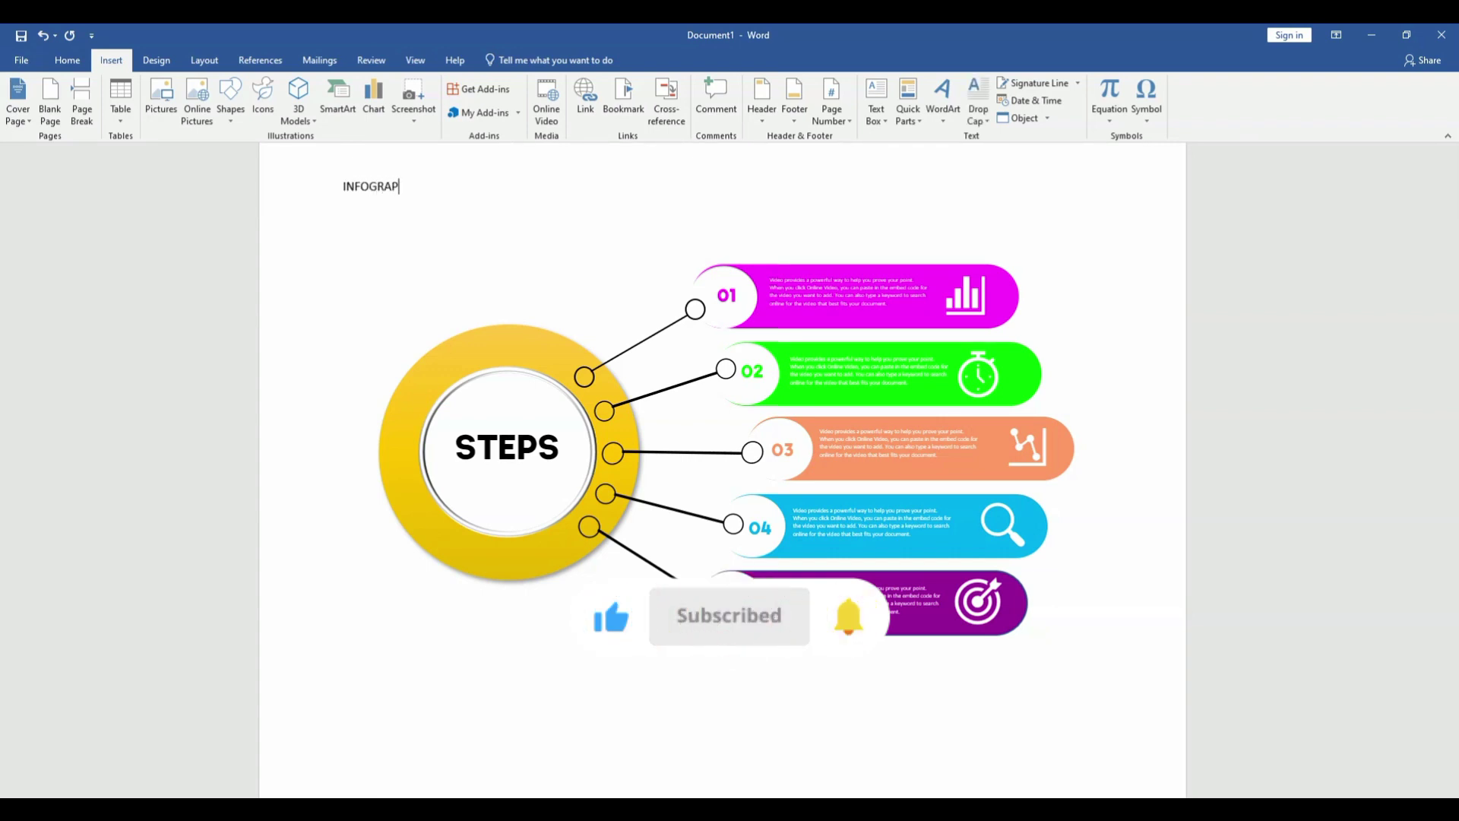
text(HIC)
key(ctrl+a)
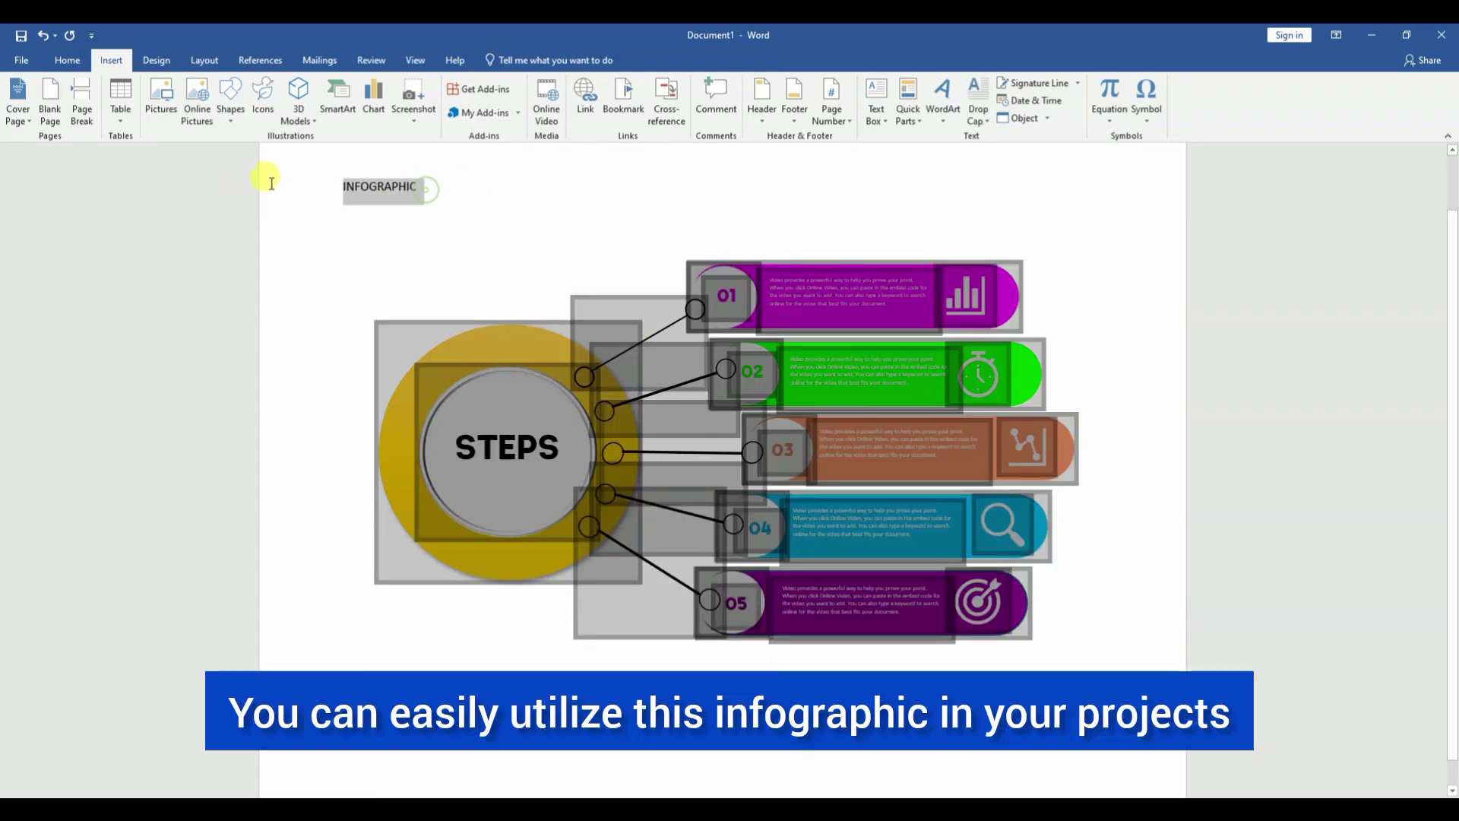
click(423, 188)
mouse_move(422, 189)
mouse_down()
mouse_move(350, 194)
mouse_move(417, 186)
mouse_up()
click(350, 194)
Set INFOGRAPHIC to the Gila font at size 36, centred on the page.
key(ctrl+a)
double_click(417, 188)
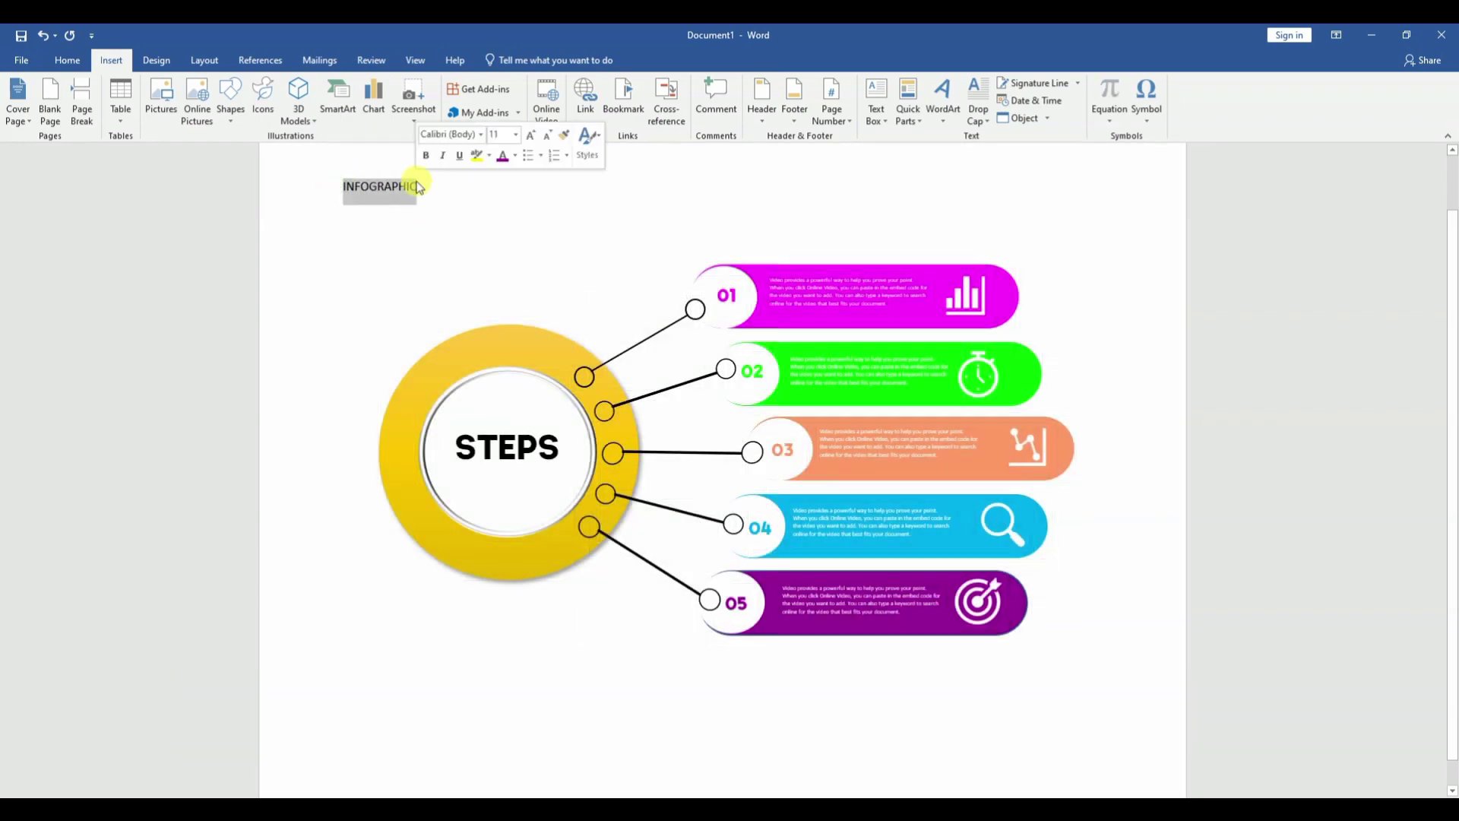
click(66, 61)
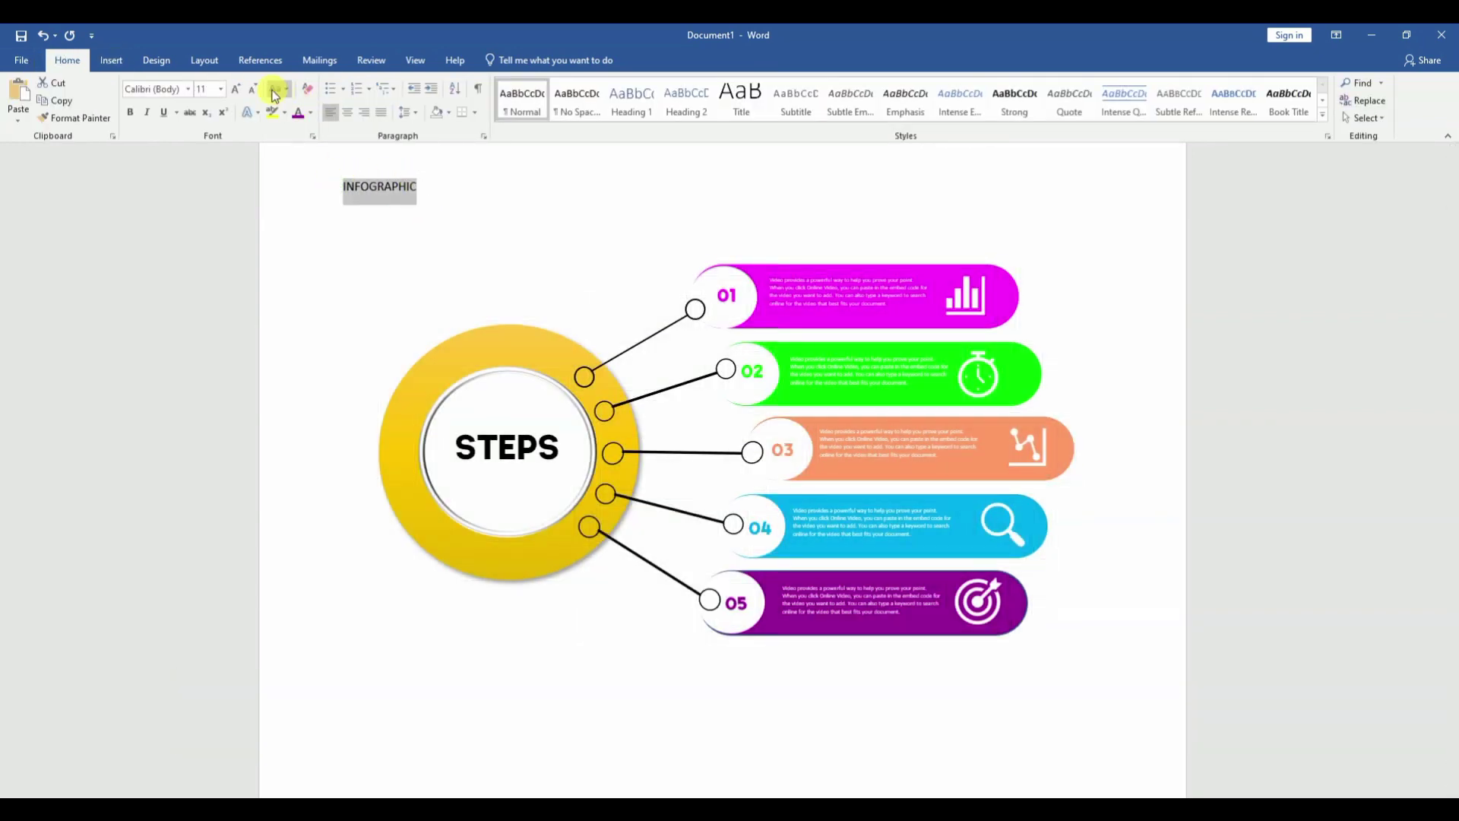
click(220, 91)
click(189, 90)
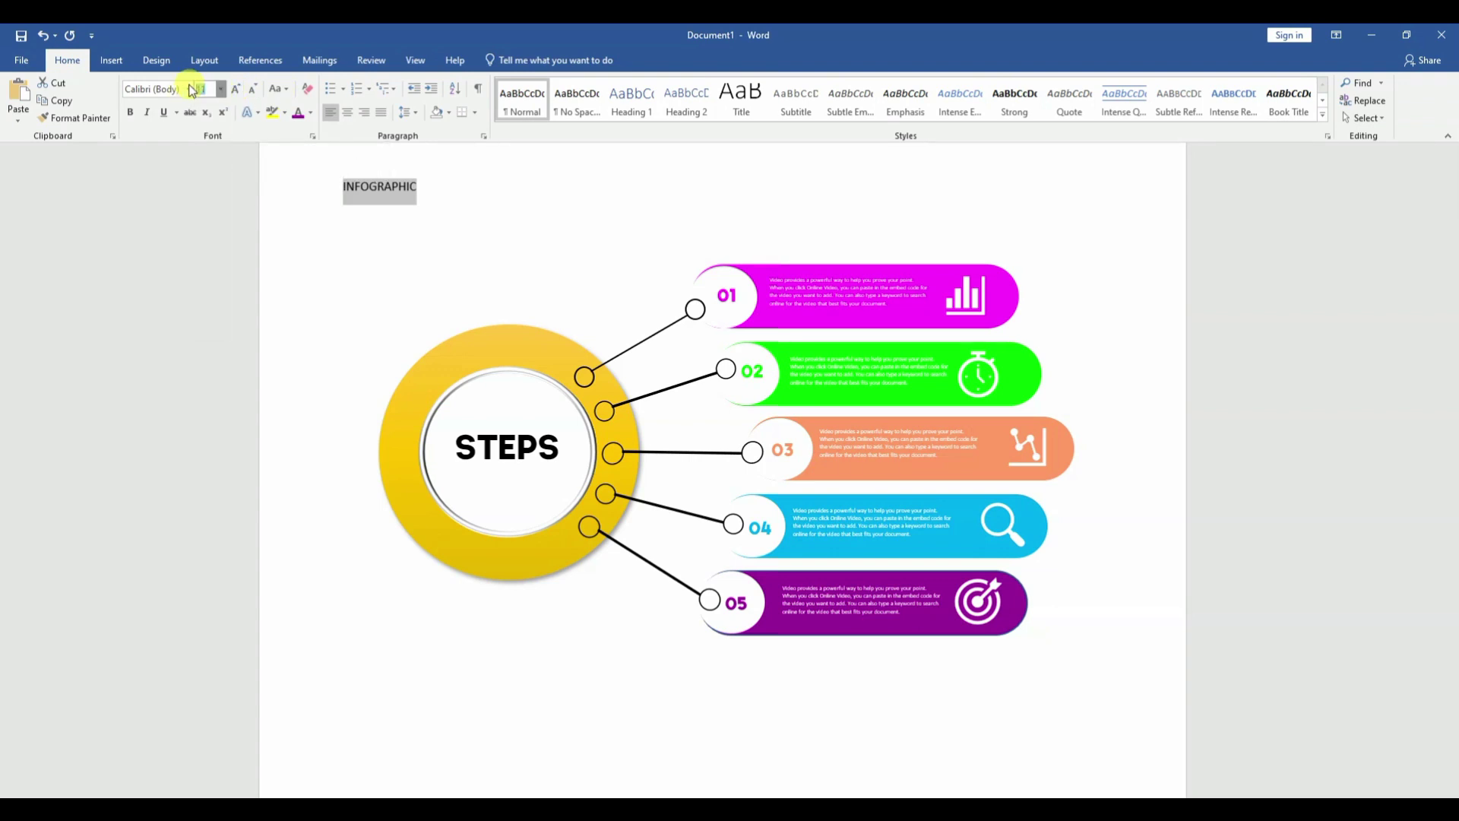
click(186, 180)
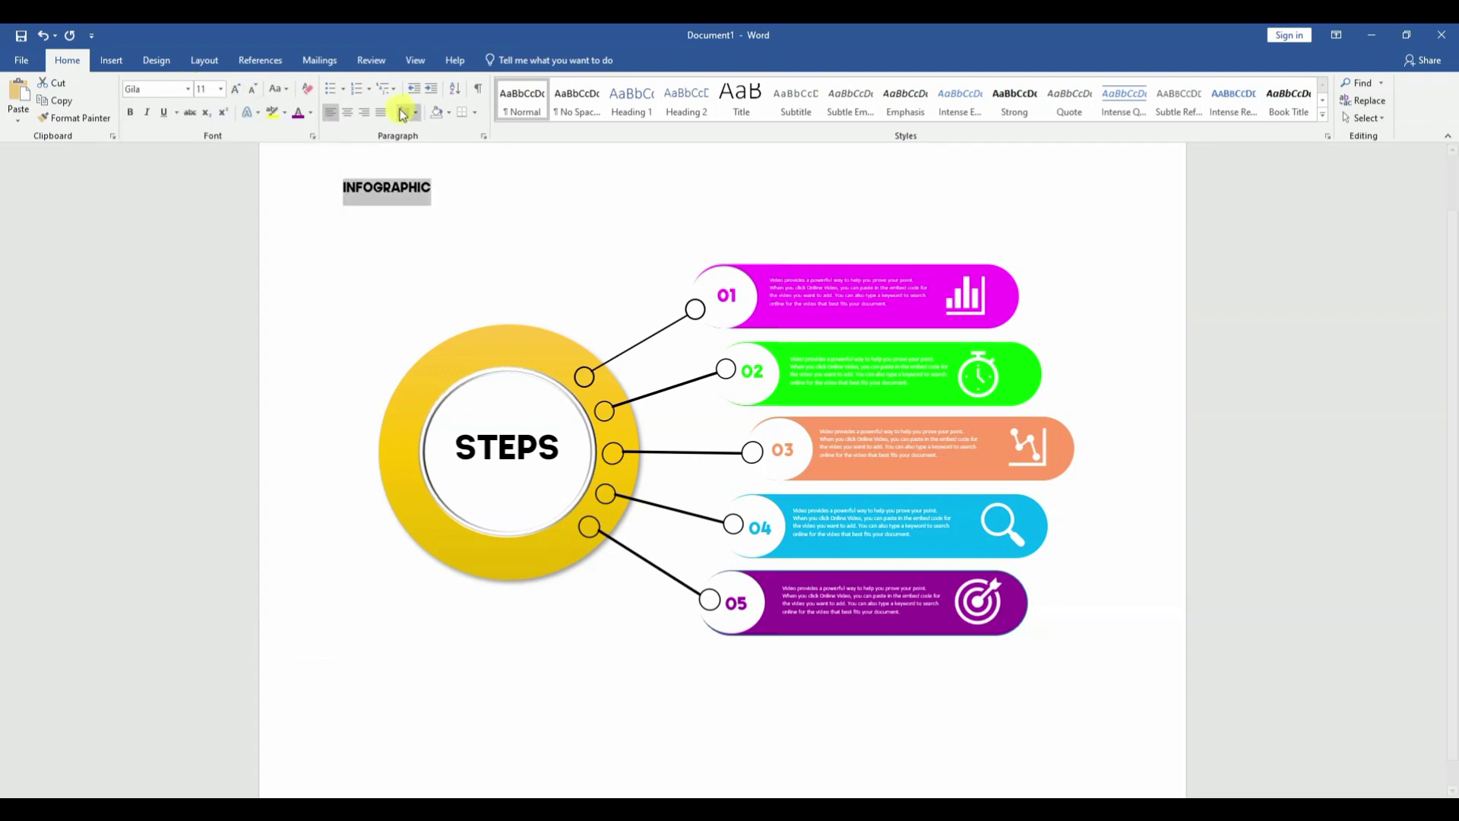
click(347, 113)
click(236, 92)
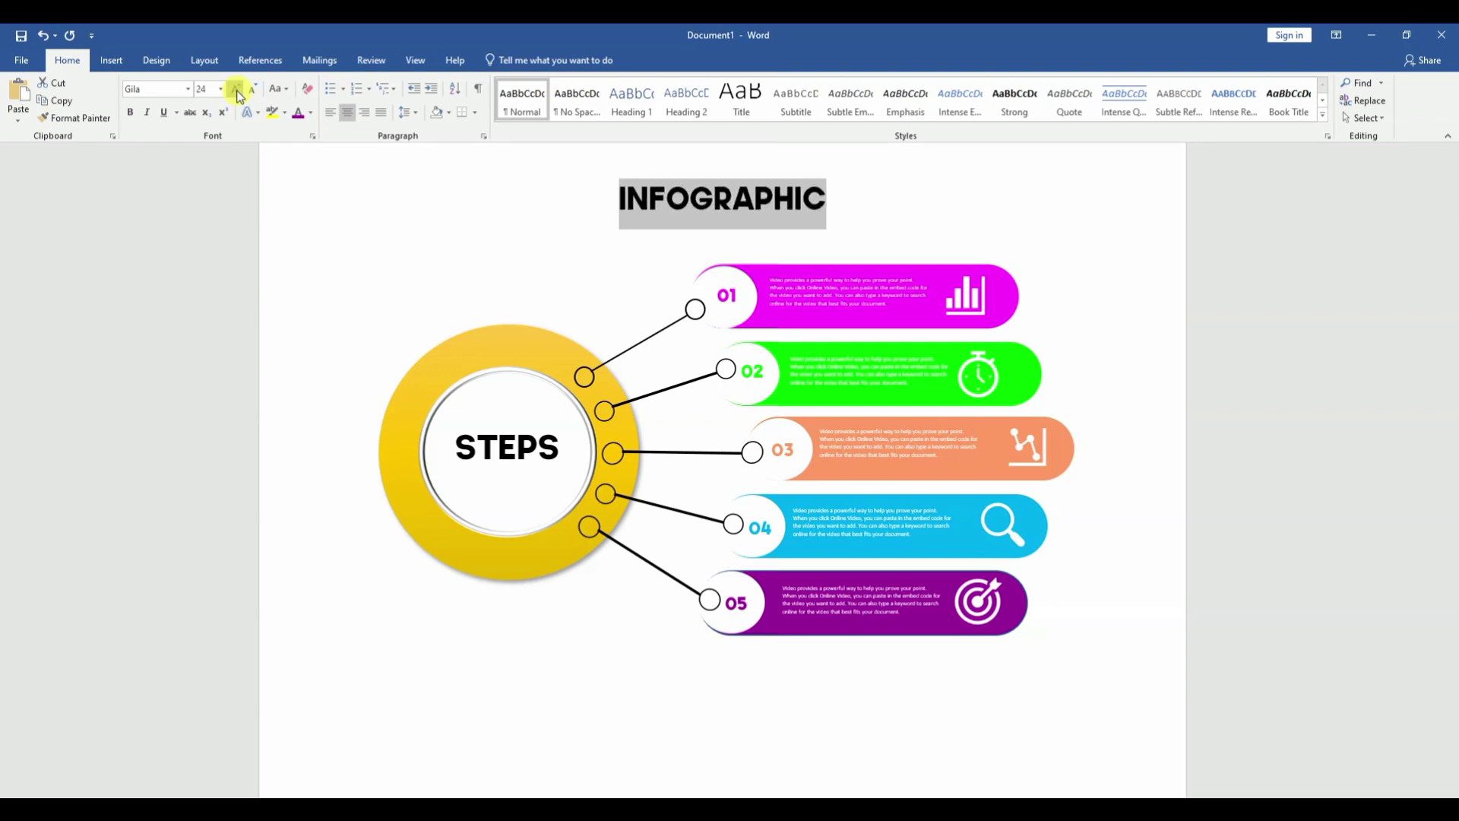
click(236, 92)
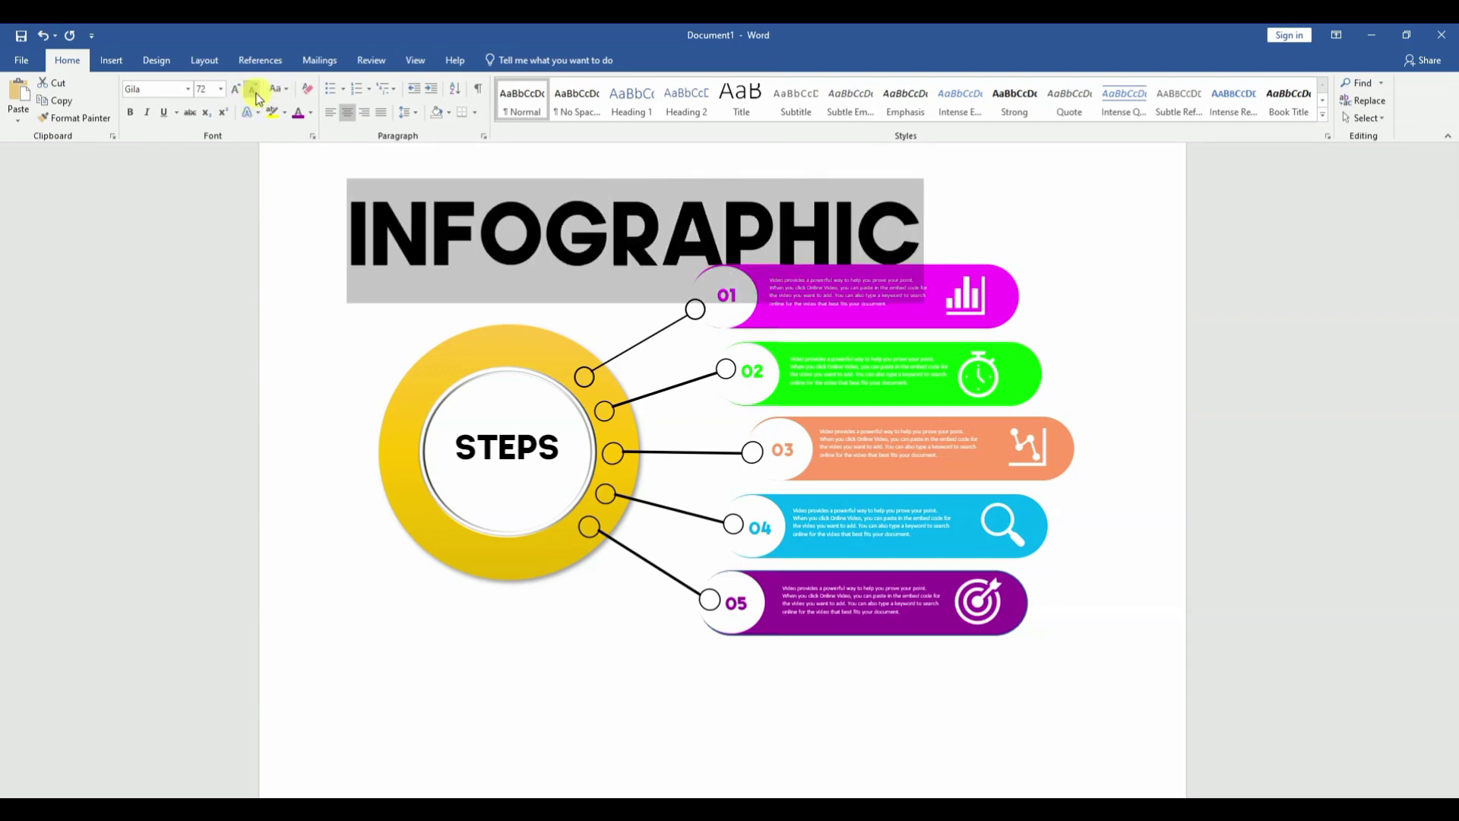
click(253, 90)
click(253, 91)
key(Left)
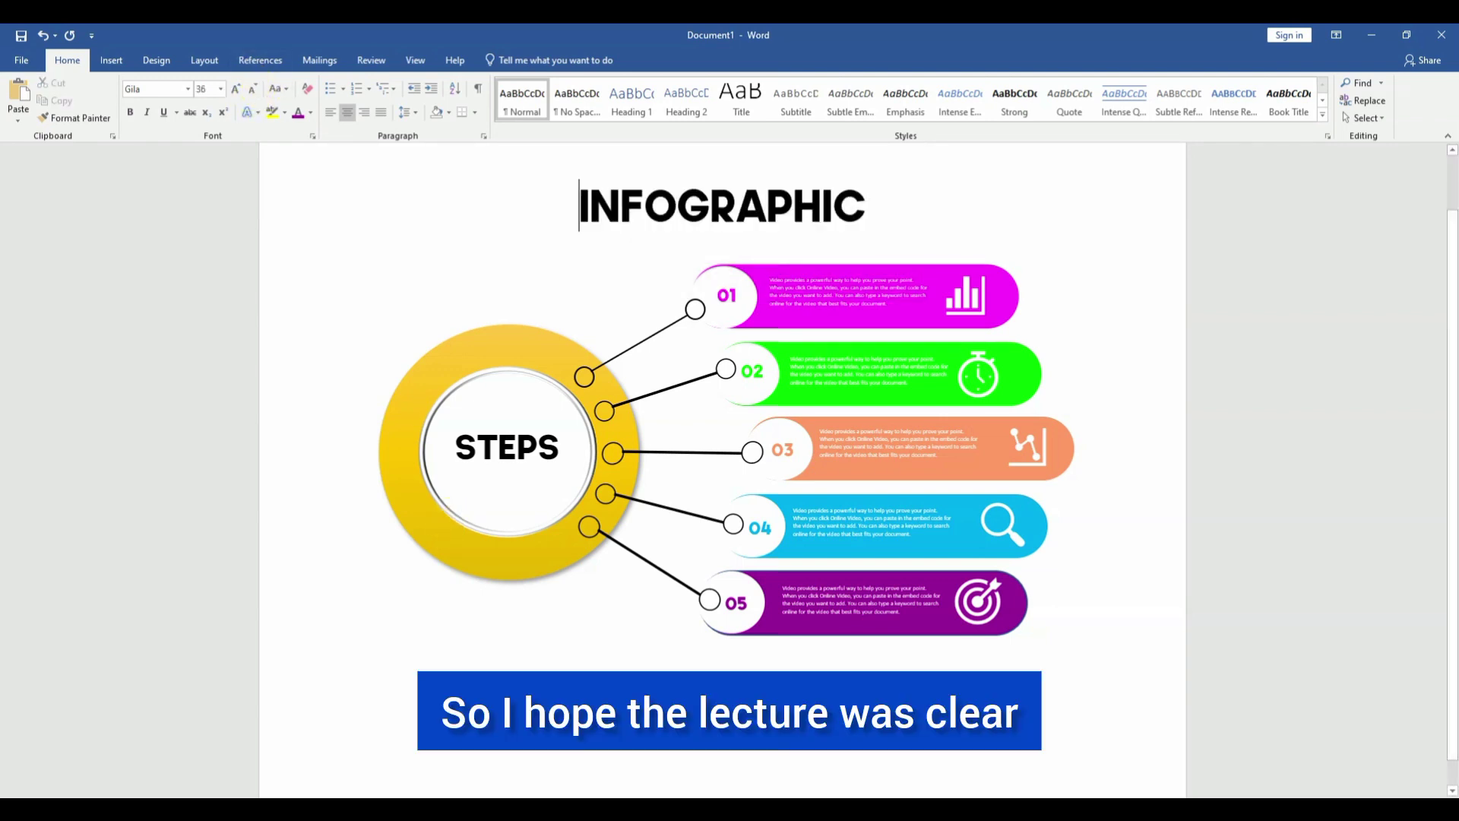